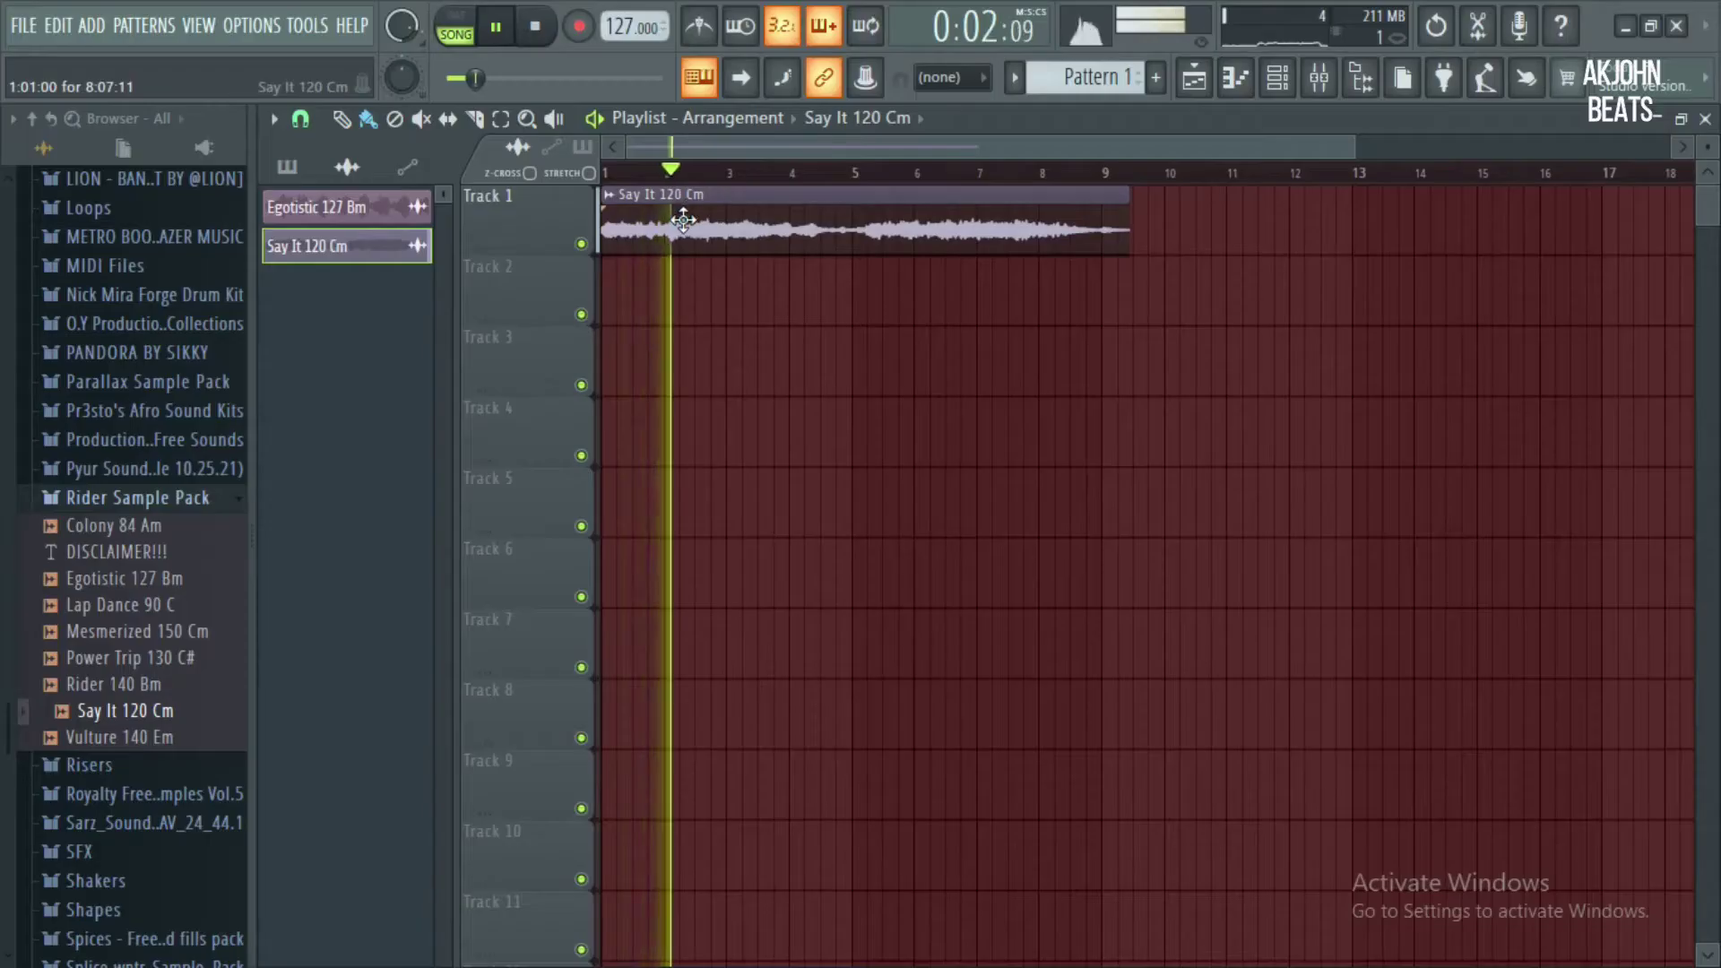
Replace the sample of the Say It 120 Cm playlist clip with Vulture 140 Em from the Rider Sample Pack
double_click(683, 220)
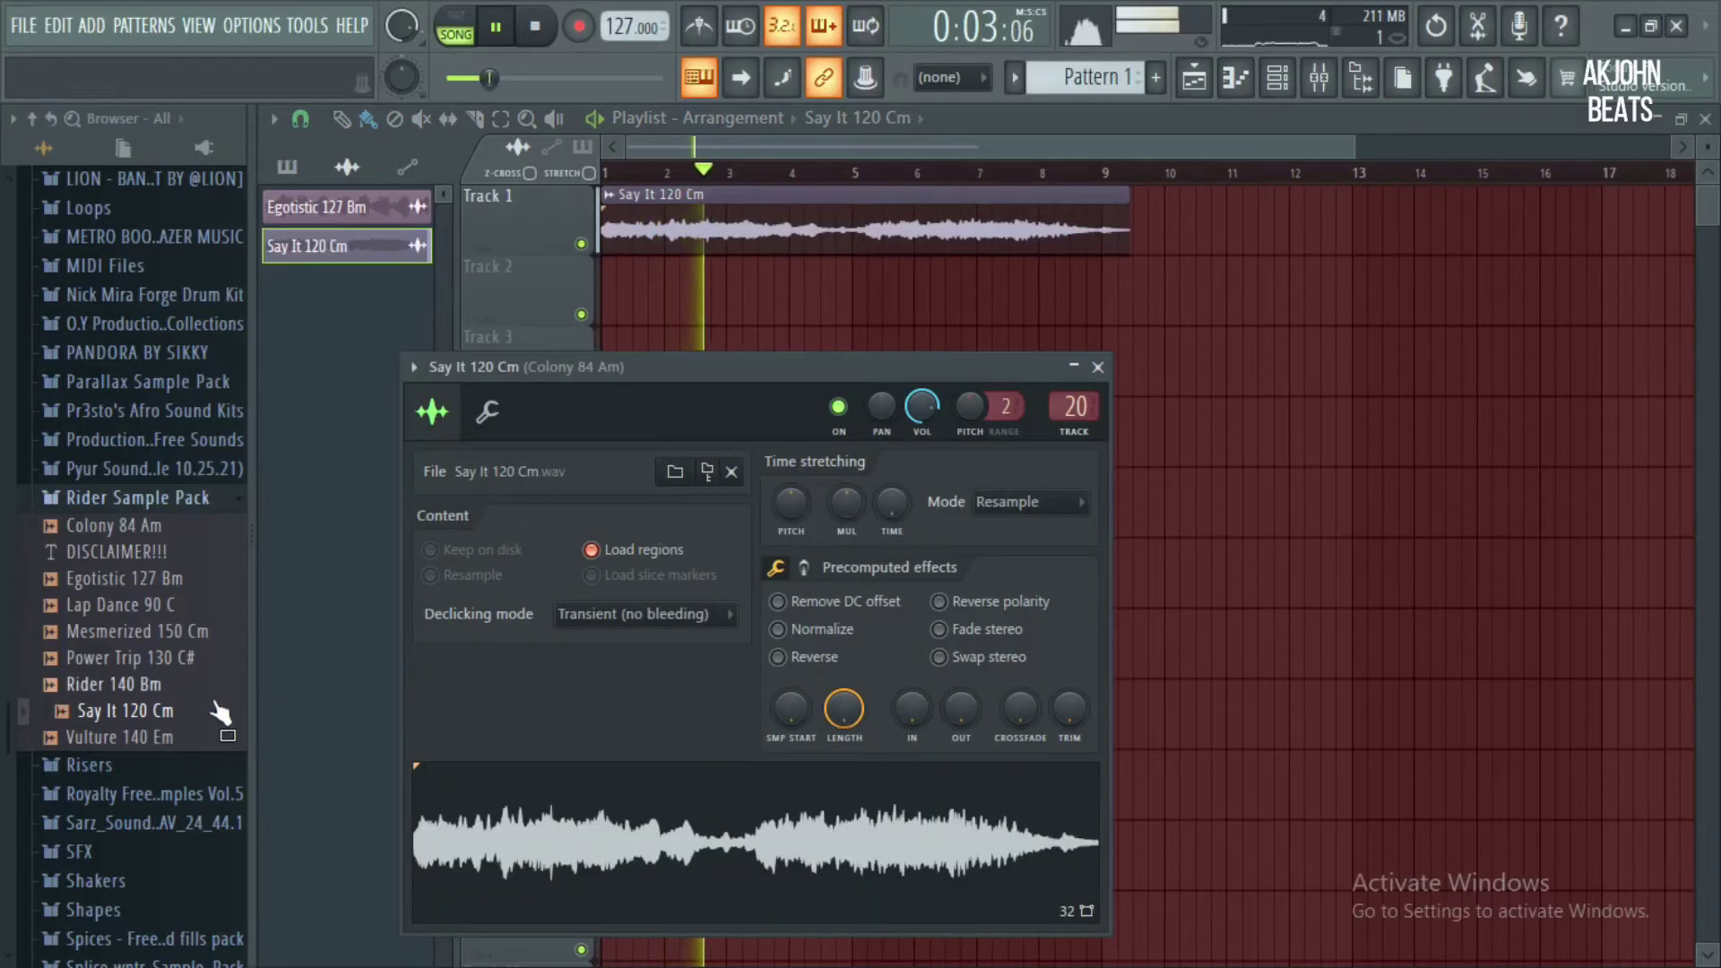
left_click_drag(158, 736, 555, 811)
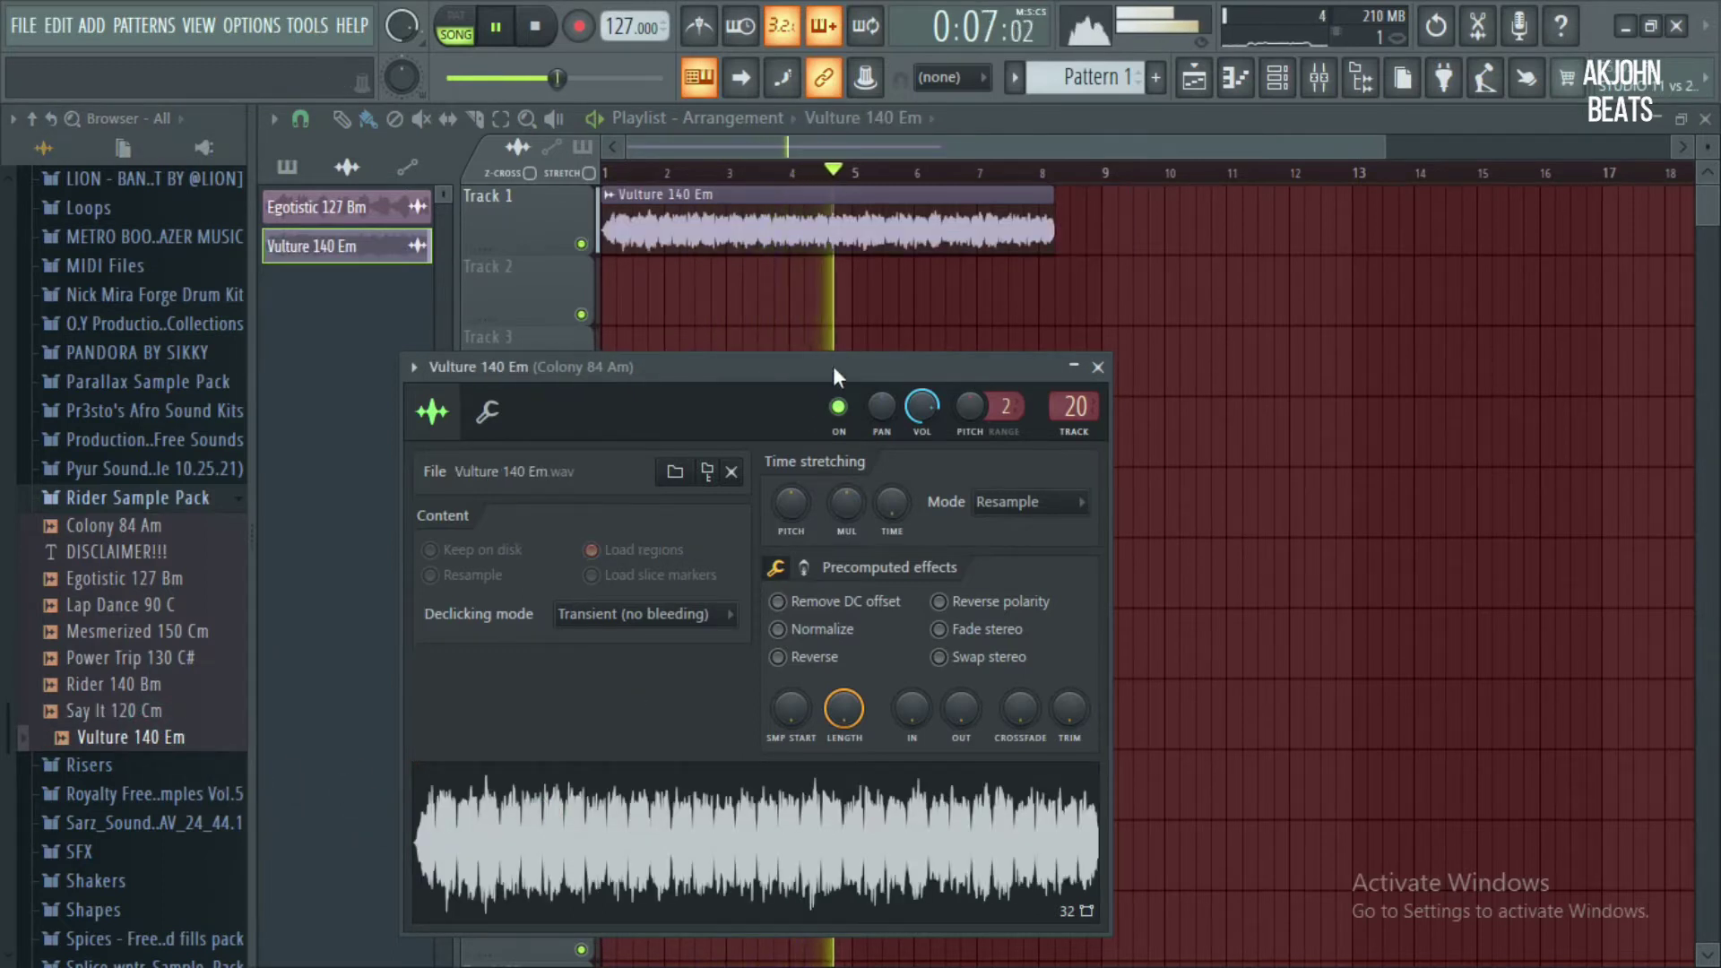
Lower the channel volume of Vulture 140 Em and reverse the sample
left_click_drag(917, 400, 917, 436)
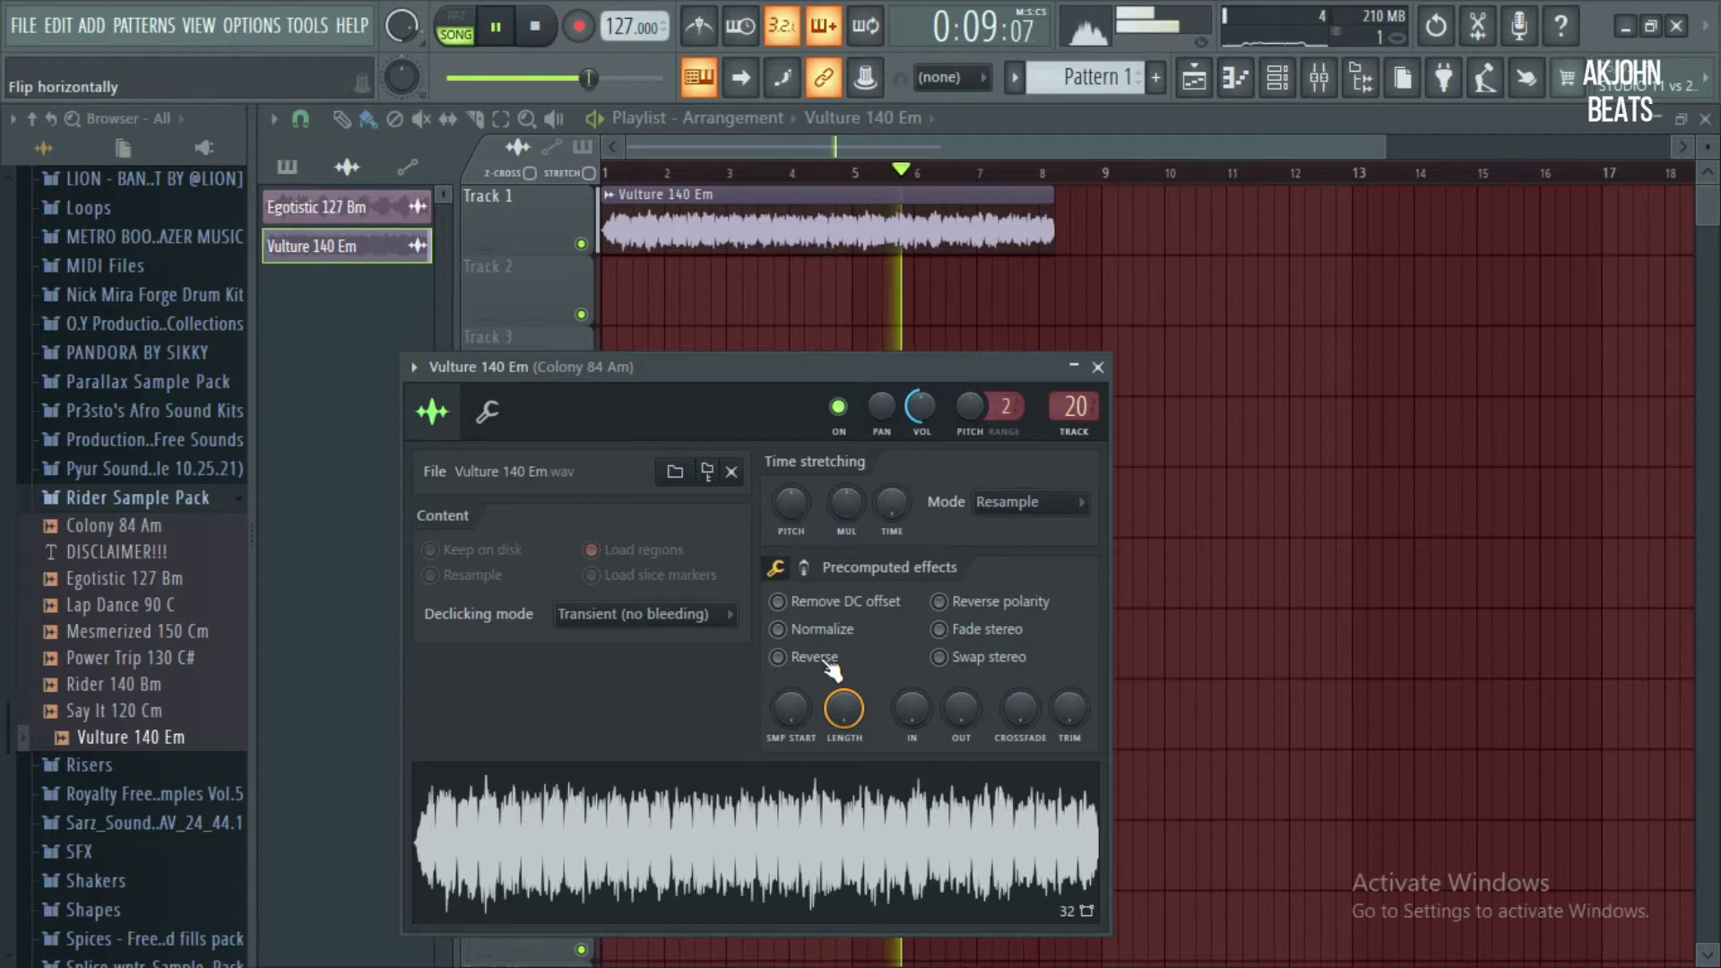
left_click(818, 658)
key("space")
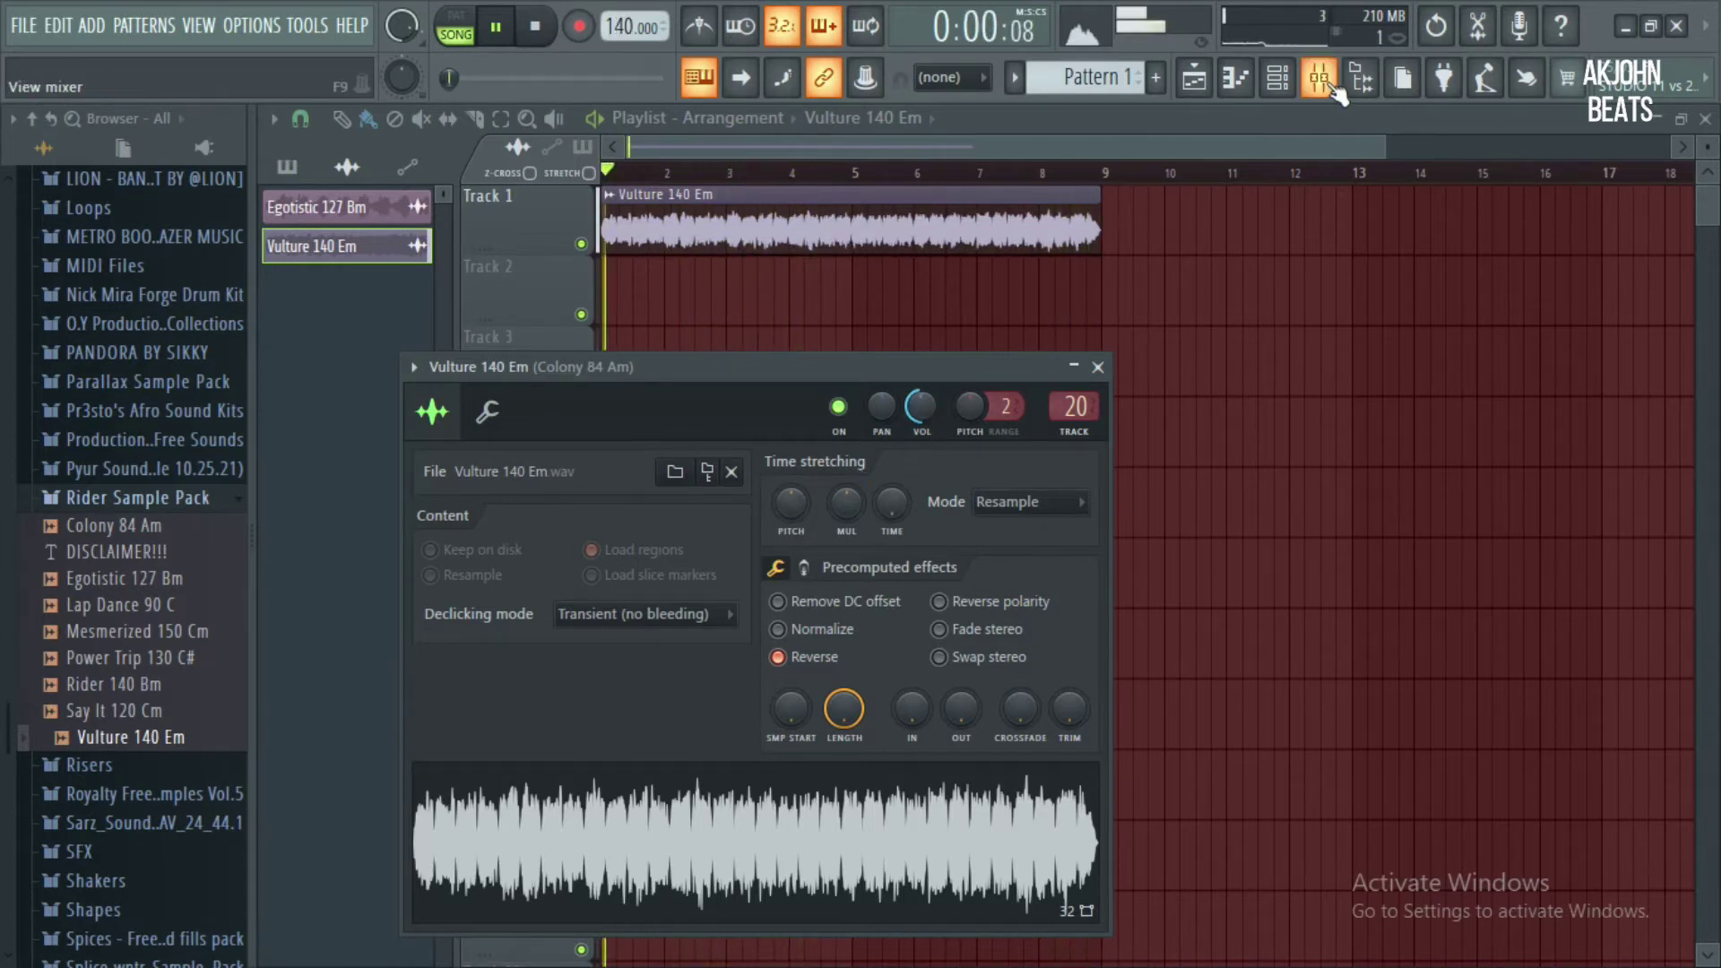
Open the HalfTime effect on mixer track 20 and set its mode to 2x and its loop length to 1/8
left_click(1320, 80)
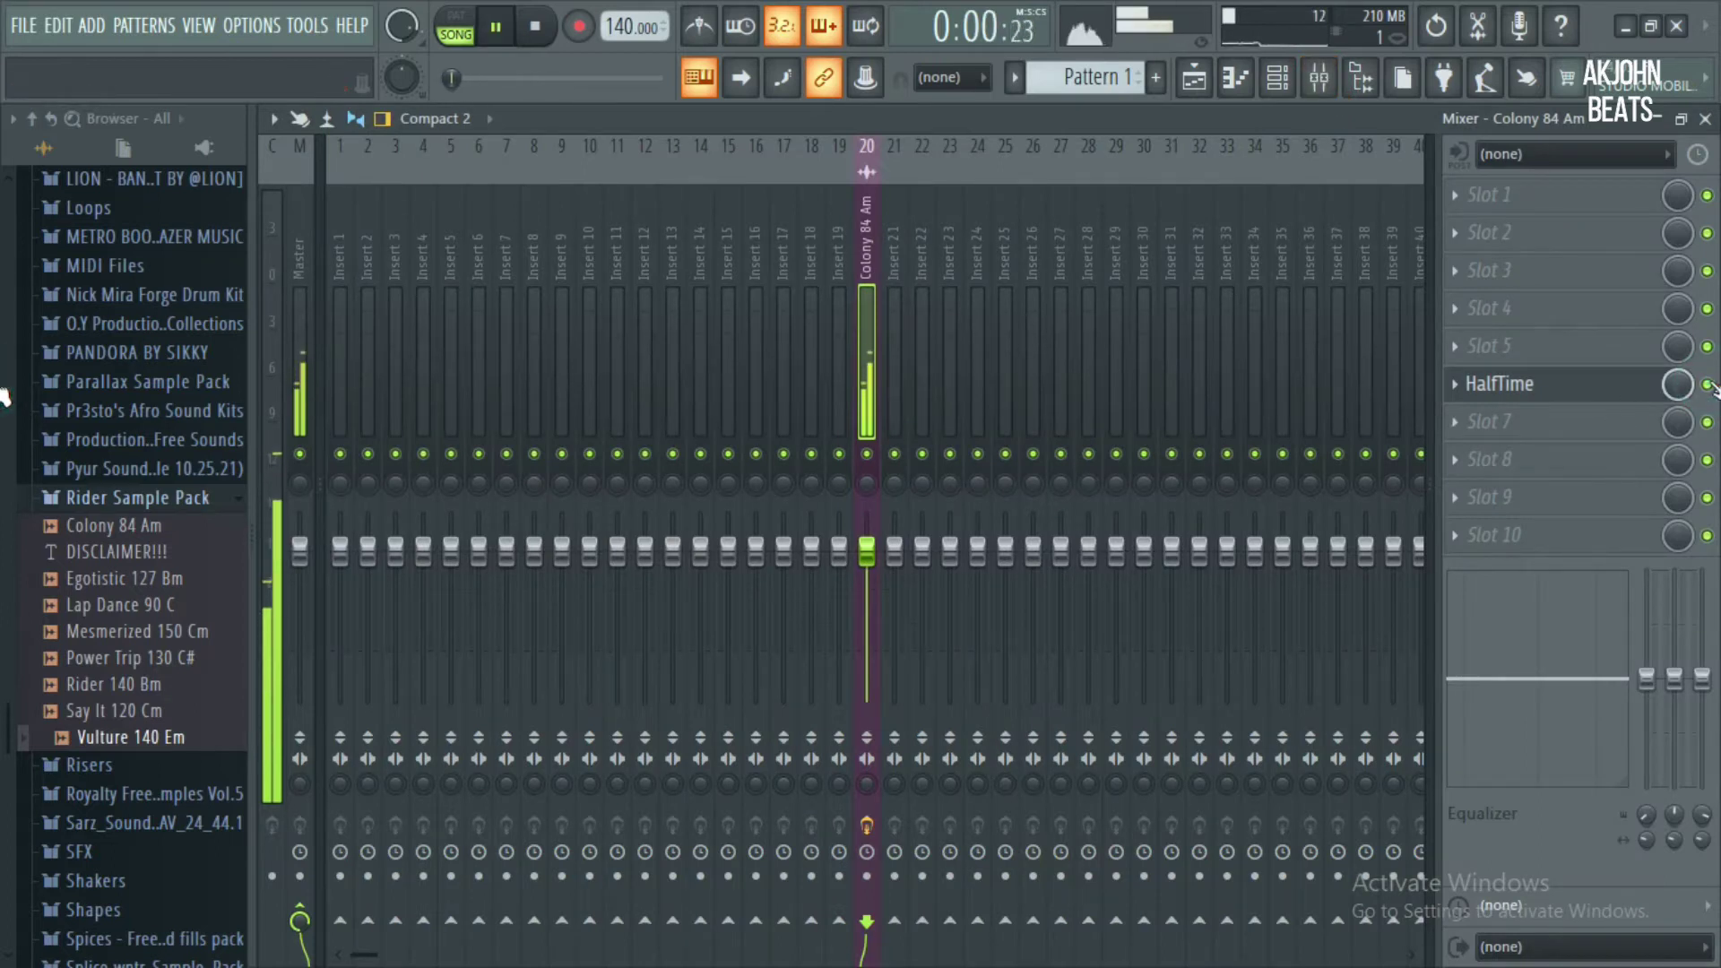
left_click(1577, 390)
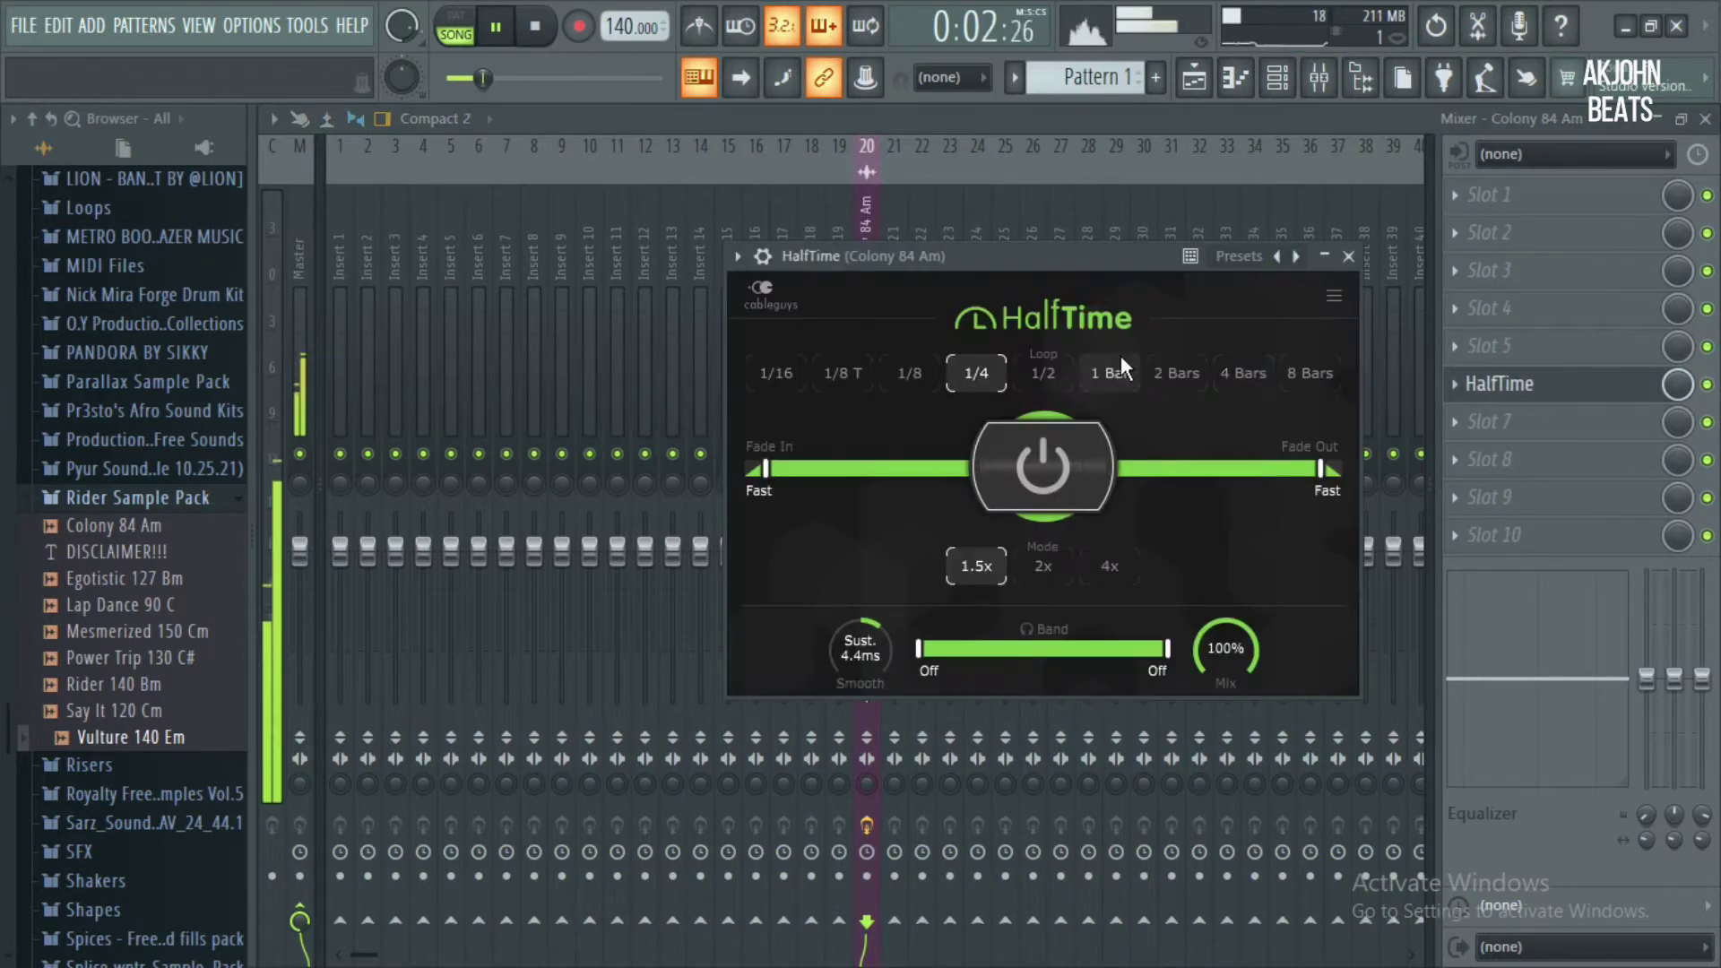
left_click(976, 381)
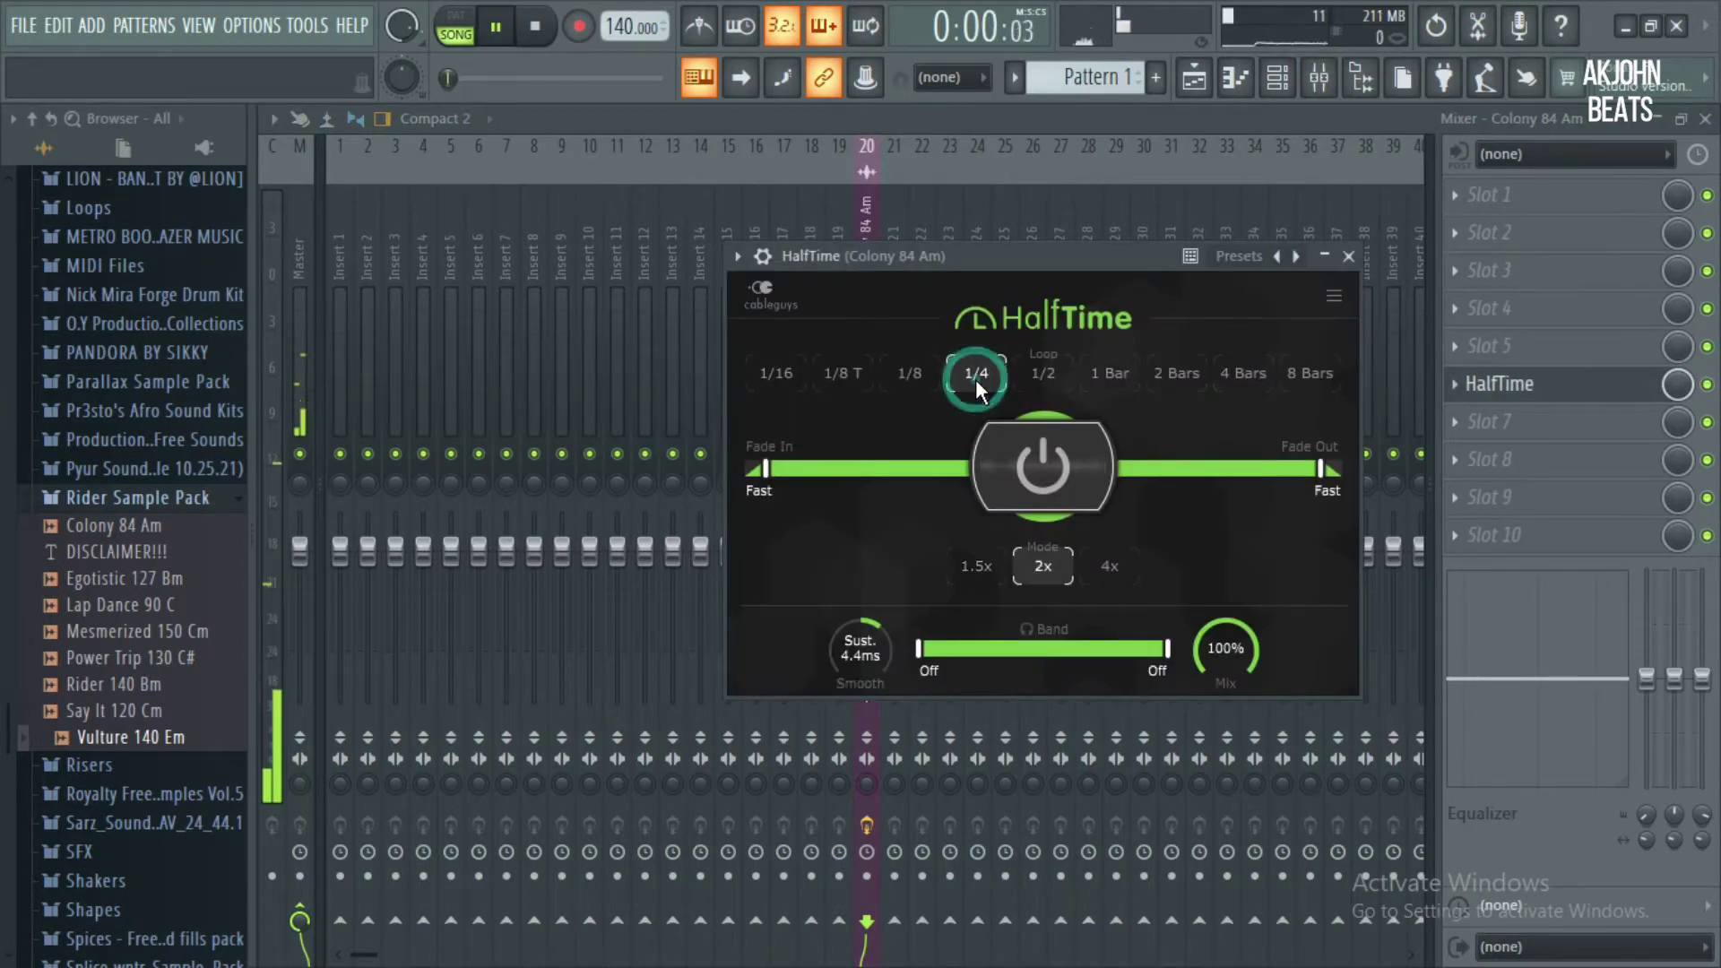
left_click(908, 373)
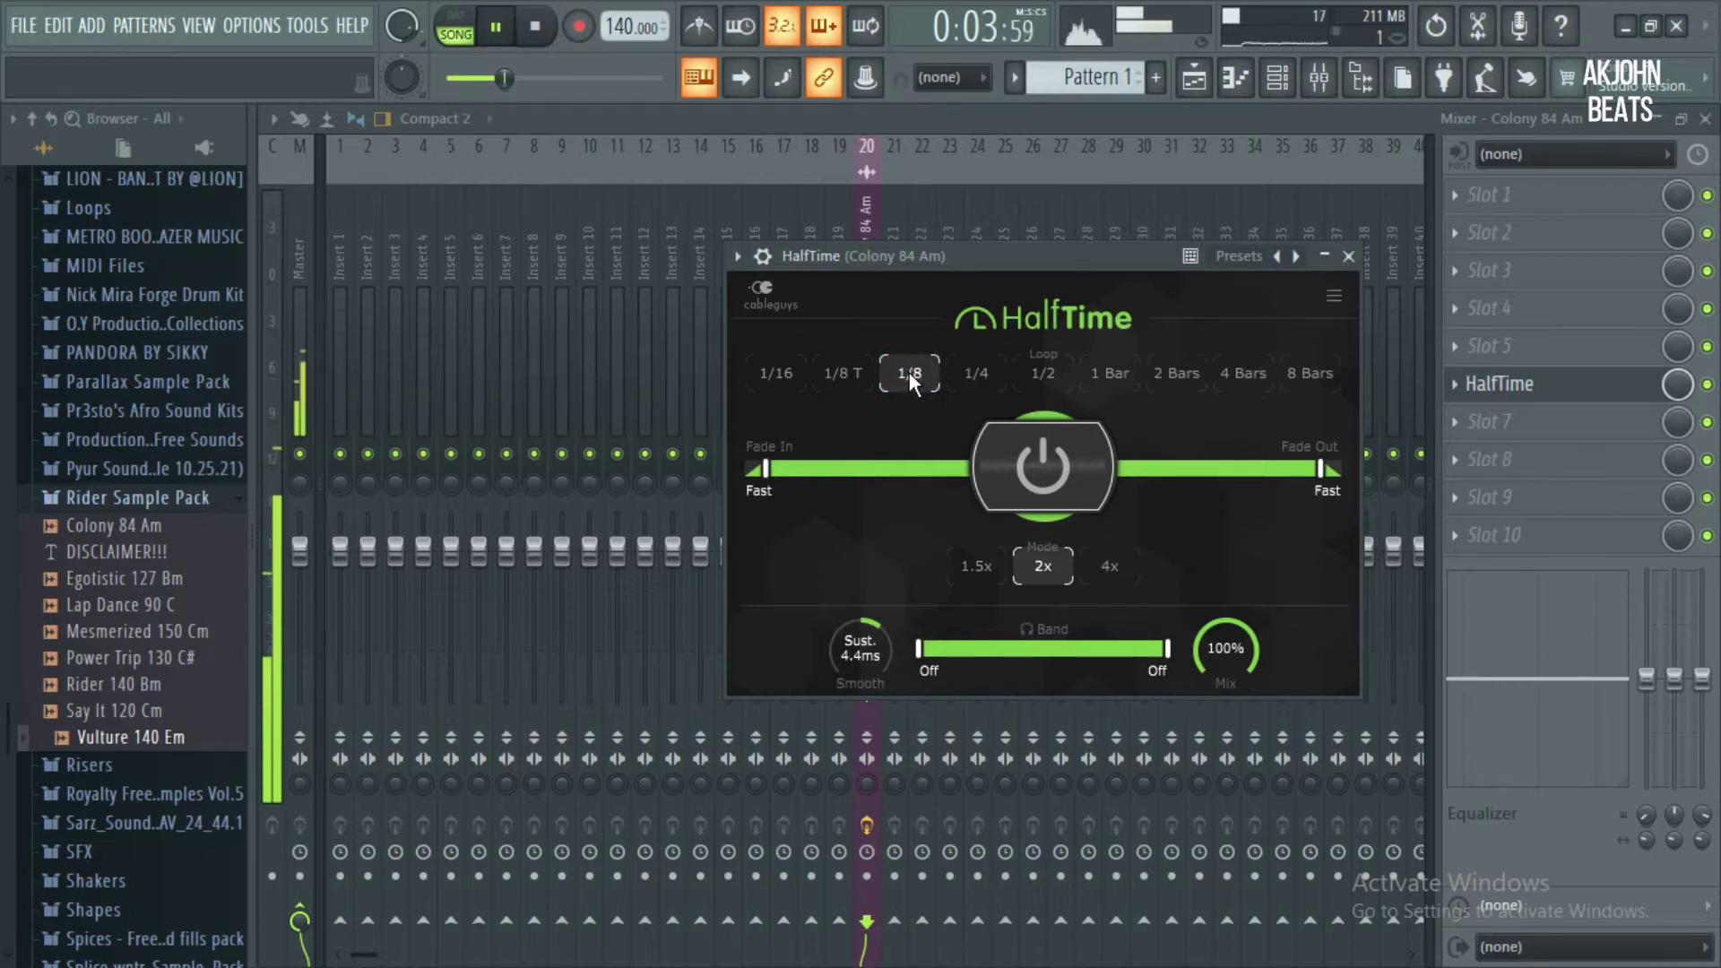
Return to the playlist and open the channel settings of the Vulture 140 Em clip
left_click(1193, 79)
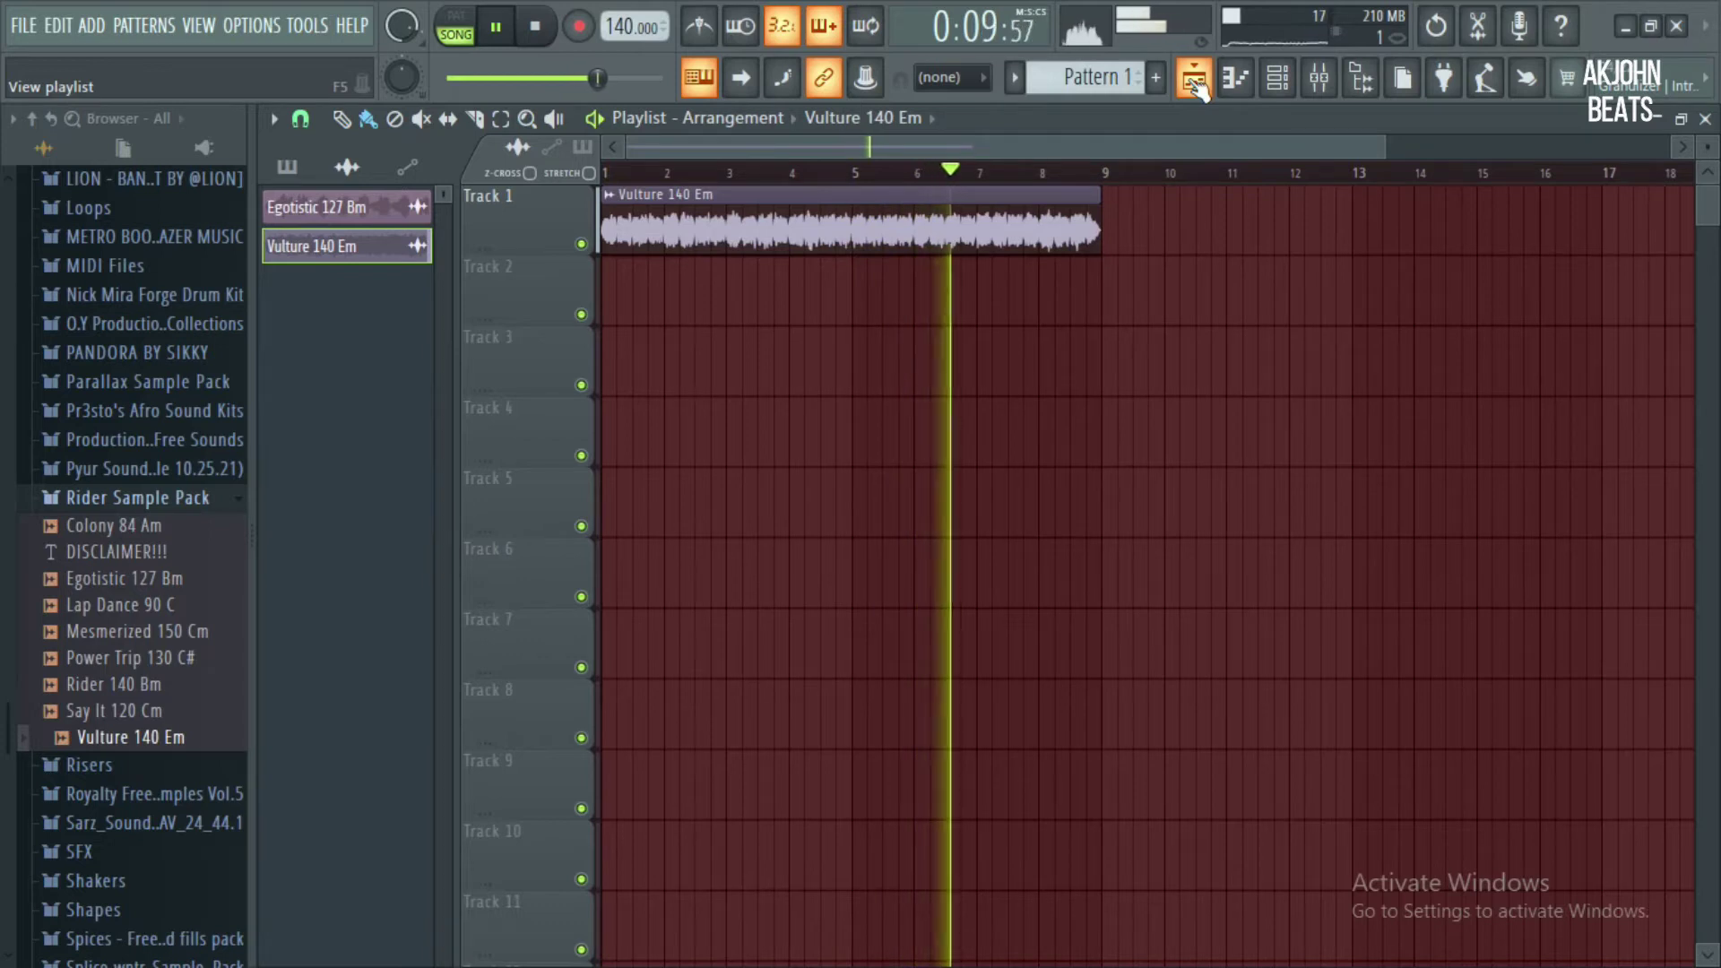
double_click(987, 229)
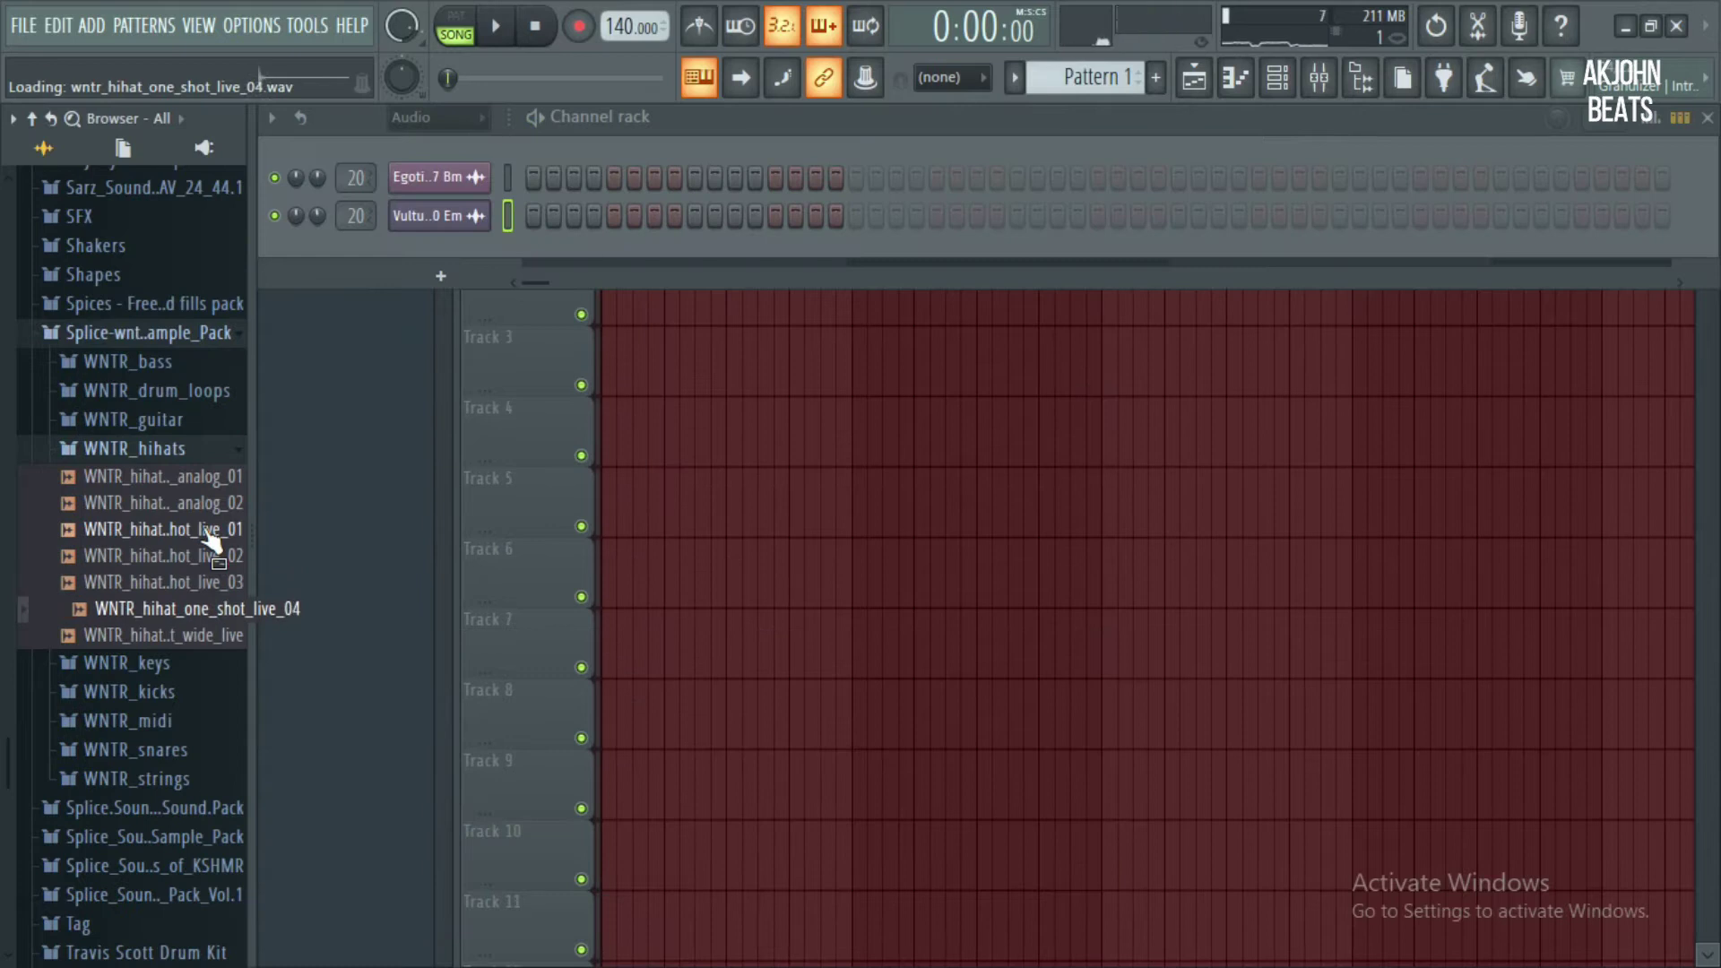
Audition WNTR_hihat_one_shot_live_01 and add it to the channel rack as a new channel
left_click(211, 531)
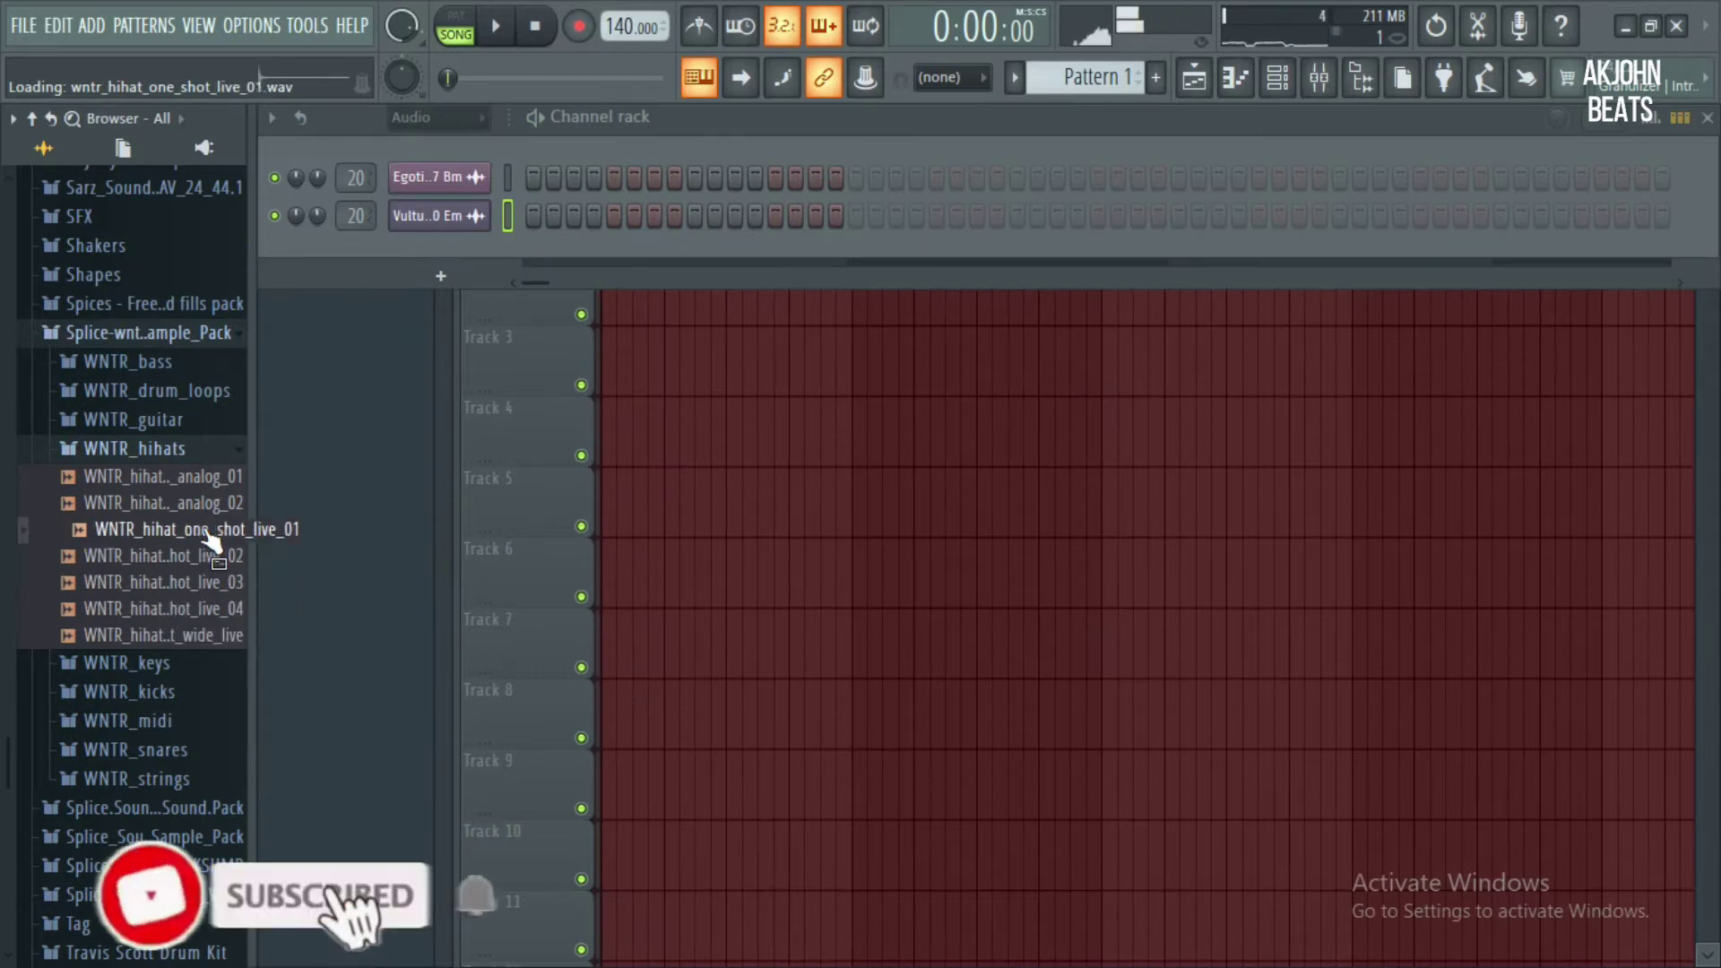
left_click_drag(210, 536, 458, 240)
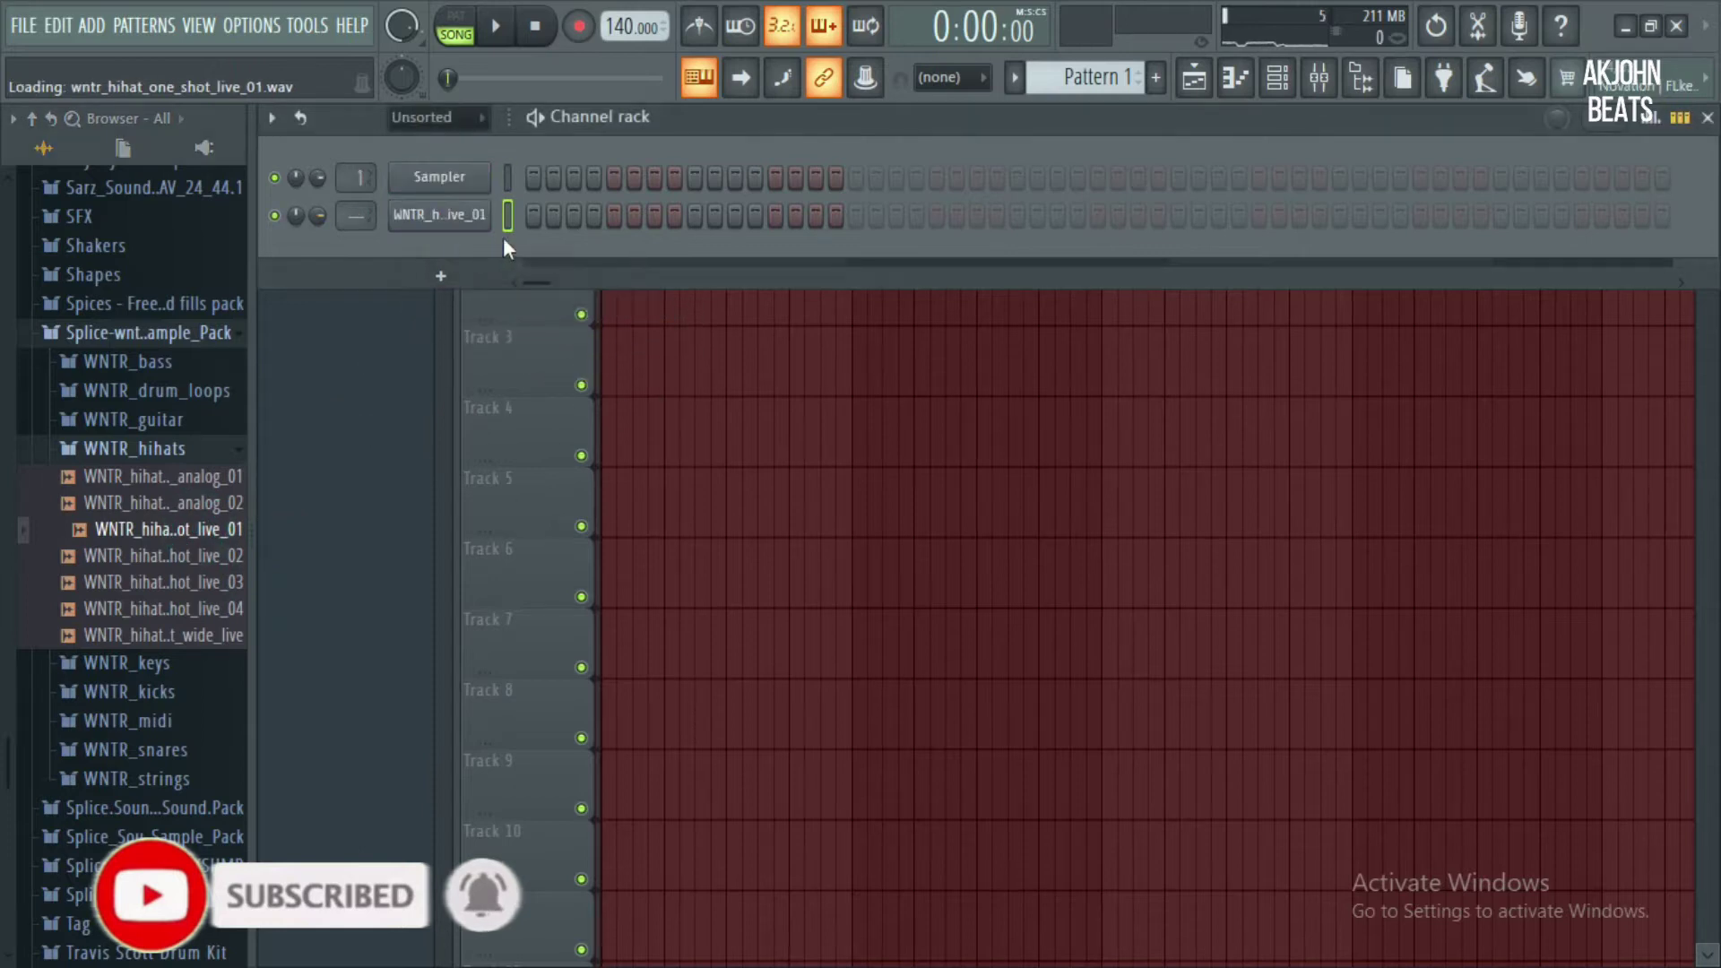
Collapse the WNTR pack folders and browse to the LAXCITY_hihats one-shots, auditioning the first samples
left_click(210, 451)
key("Left")
key("Left")
key("Up")
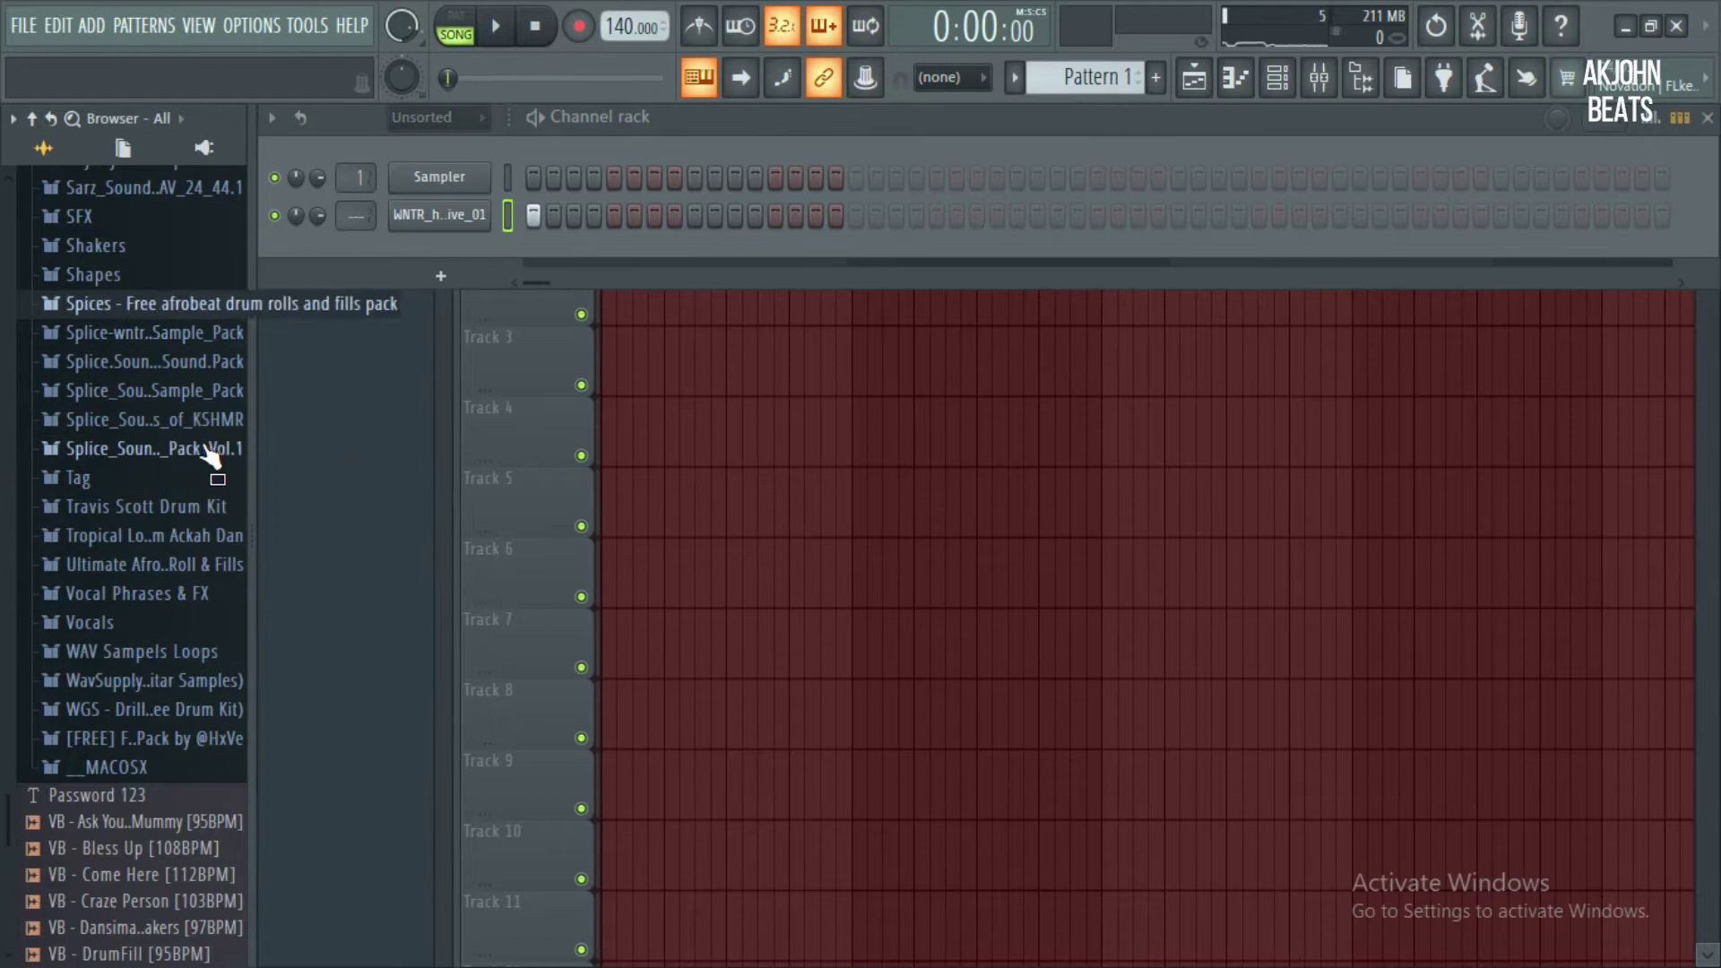
key("Down")
key("Down")
key("Down")
key("Right")
key("Right")
key("Down")
key("Down")
key("Down")
key("Up")
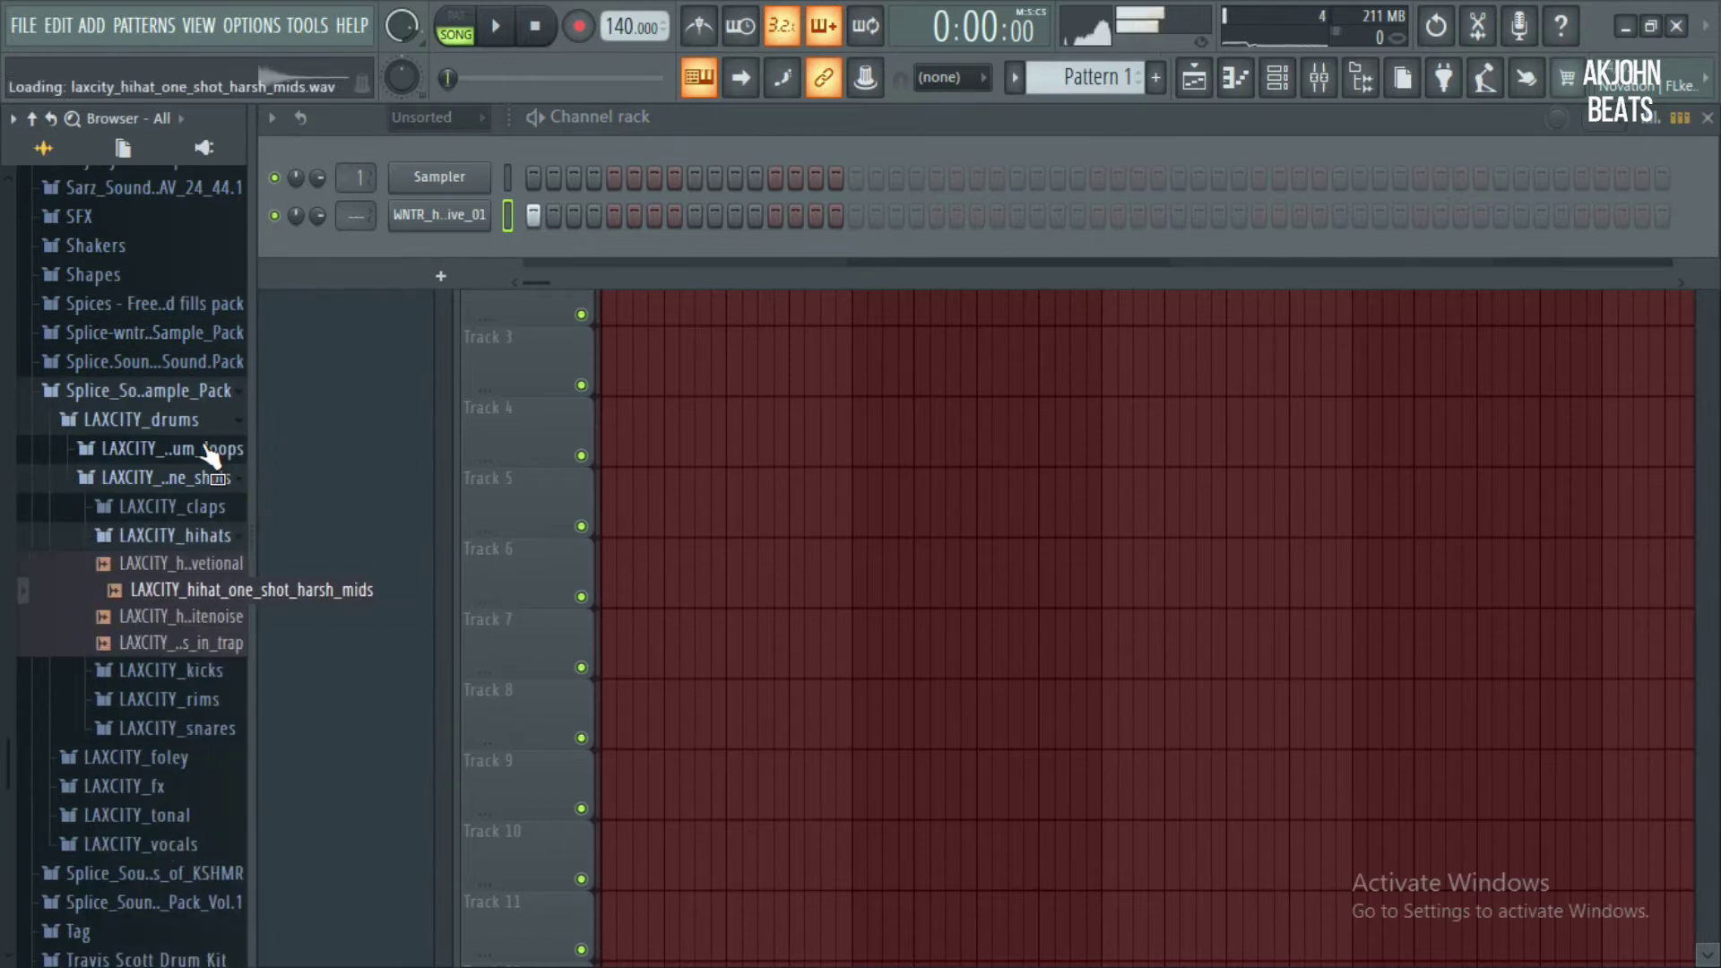
Audition the remaining LAXCITY hi-hats and add LAXCITY_hihat_one_shot_use_this_in_trap as a new channel
key("Down")
key("Down")
key("Up")
key("Down")
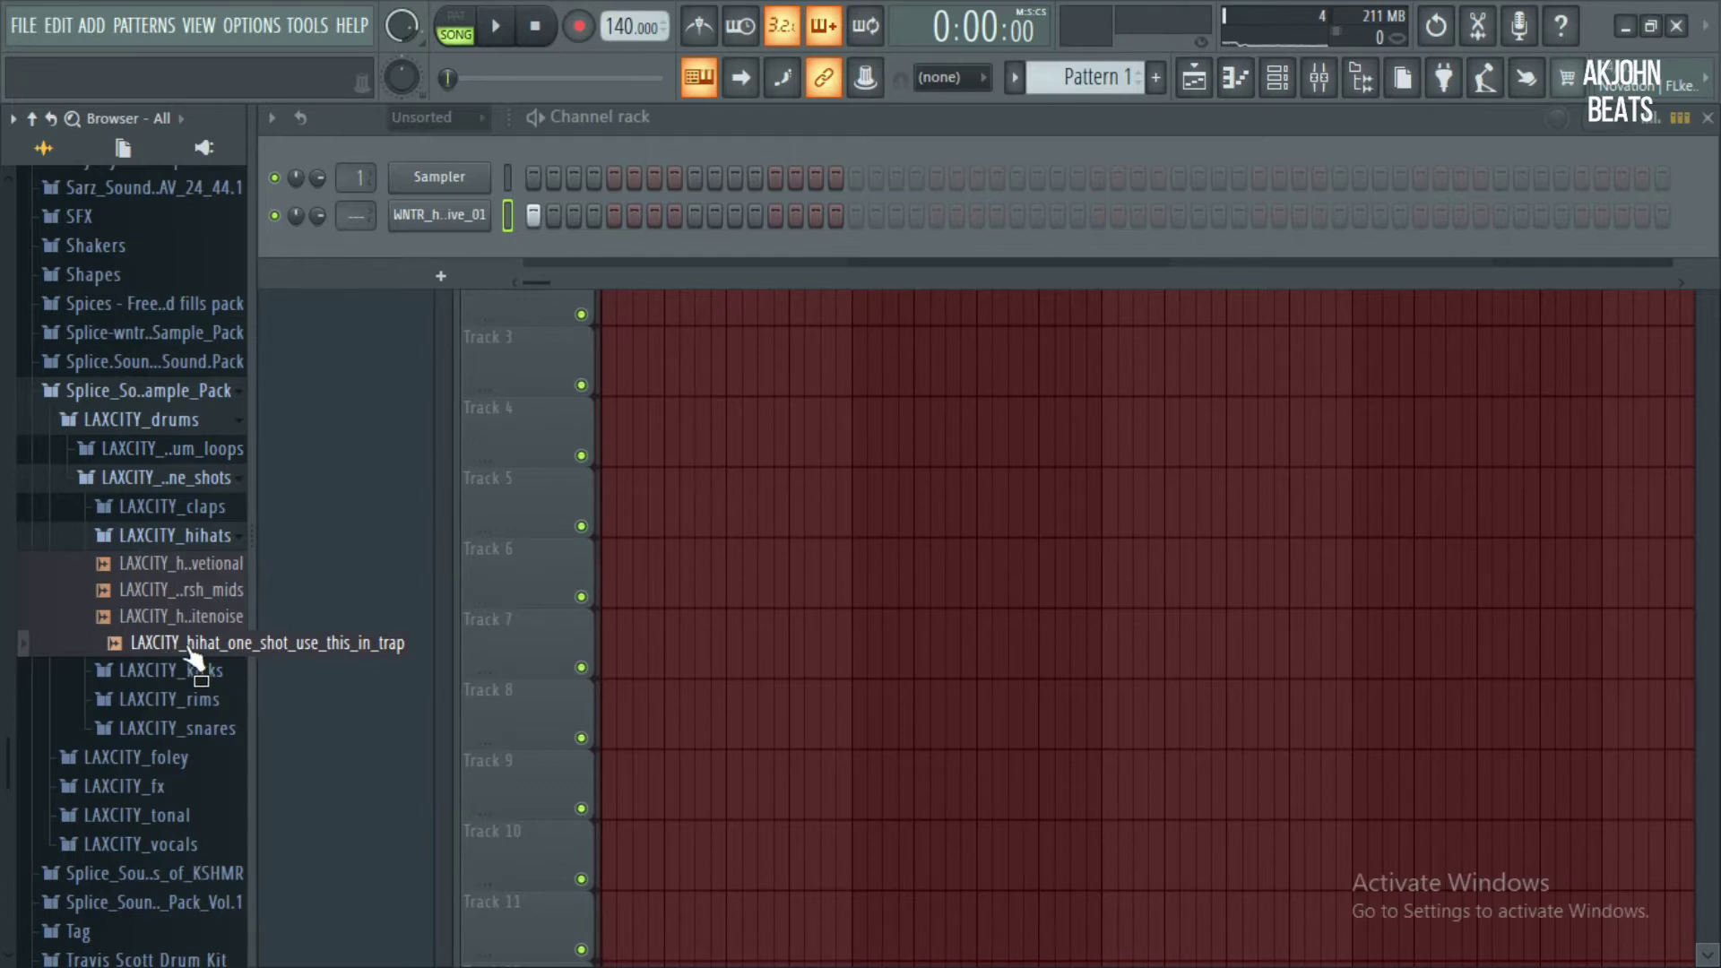
left_click_drag(199, 661, 444, 255)
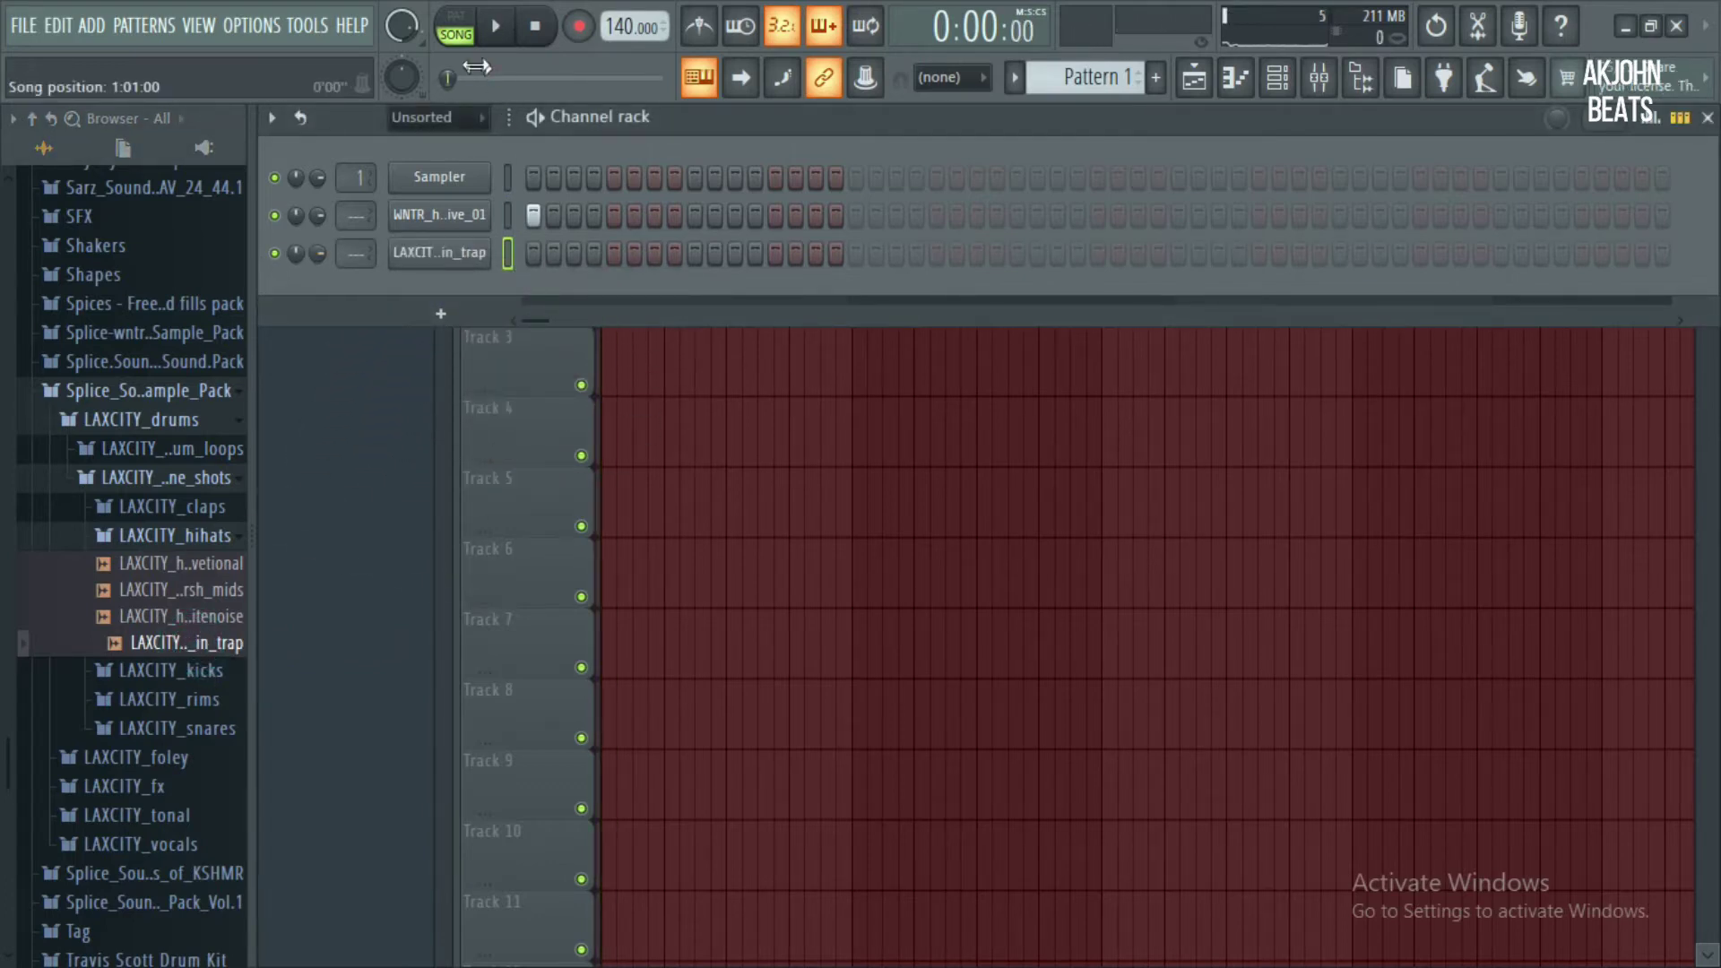
In pattern mode with the metronome on, place LAXCITY hi-hat hits on steps 1, 4 and 7
left_click(457, 38)
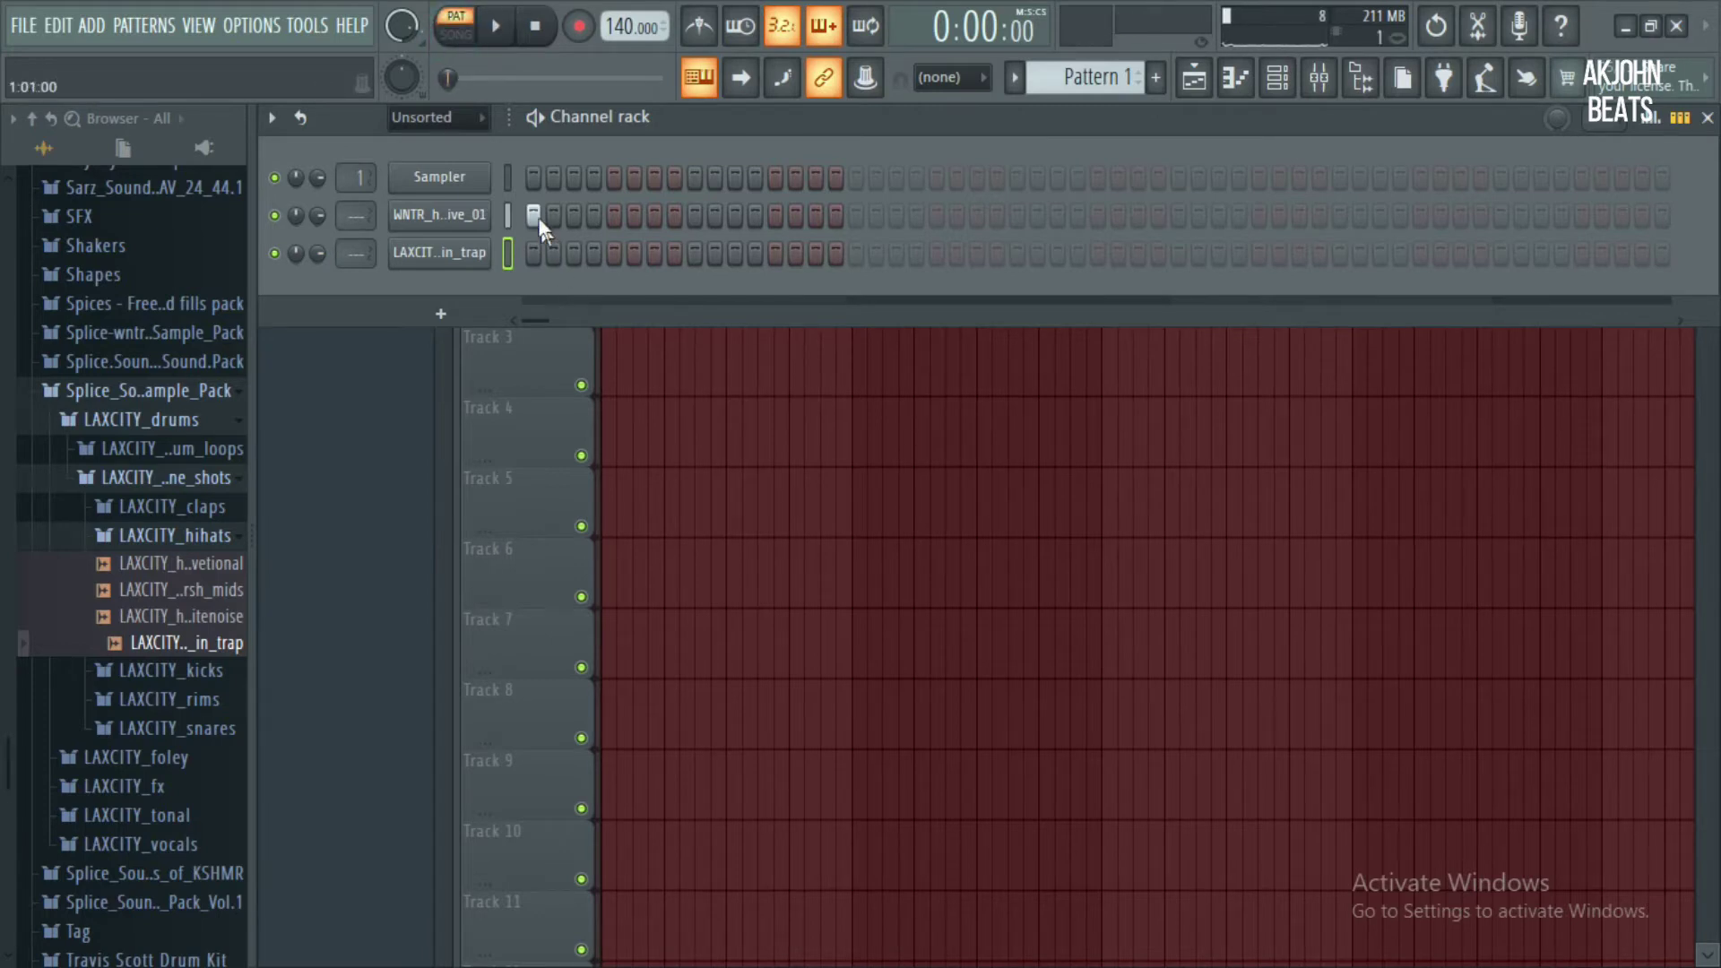
left_click(589, 258)
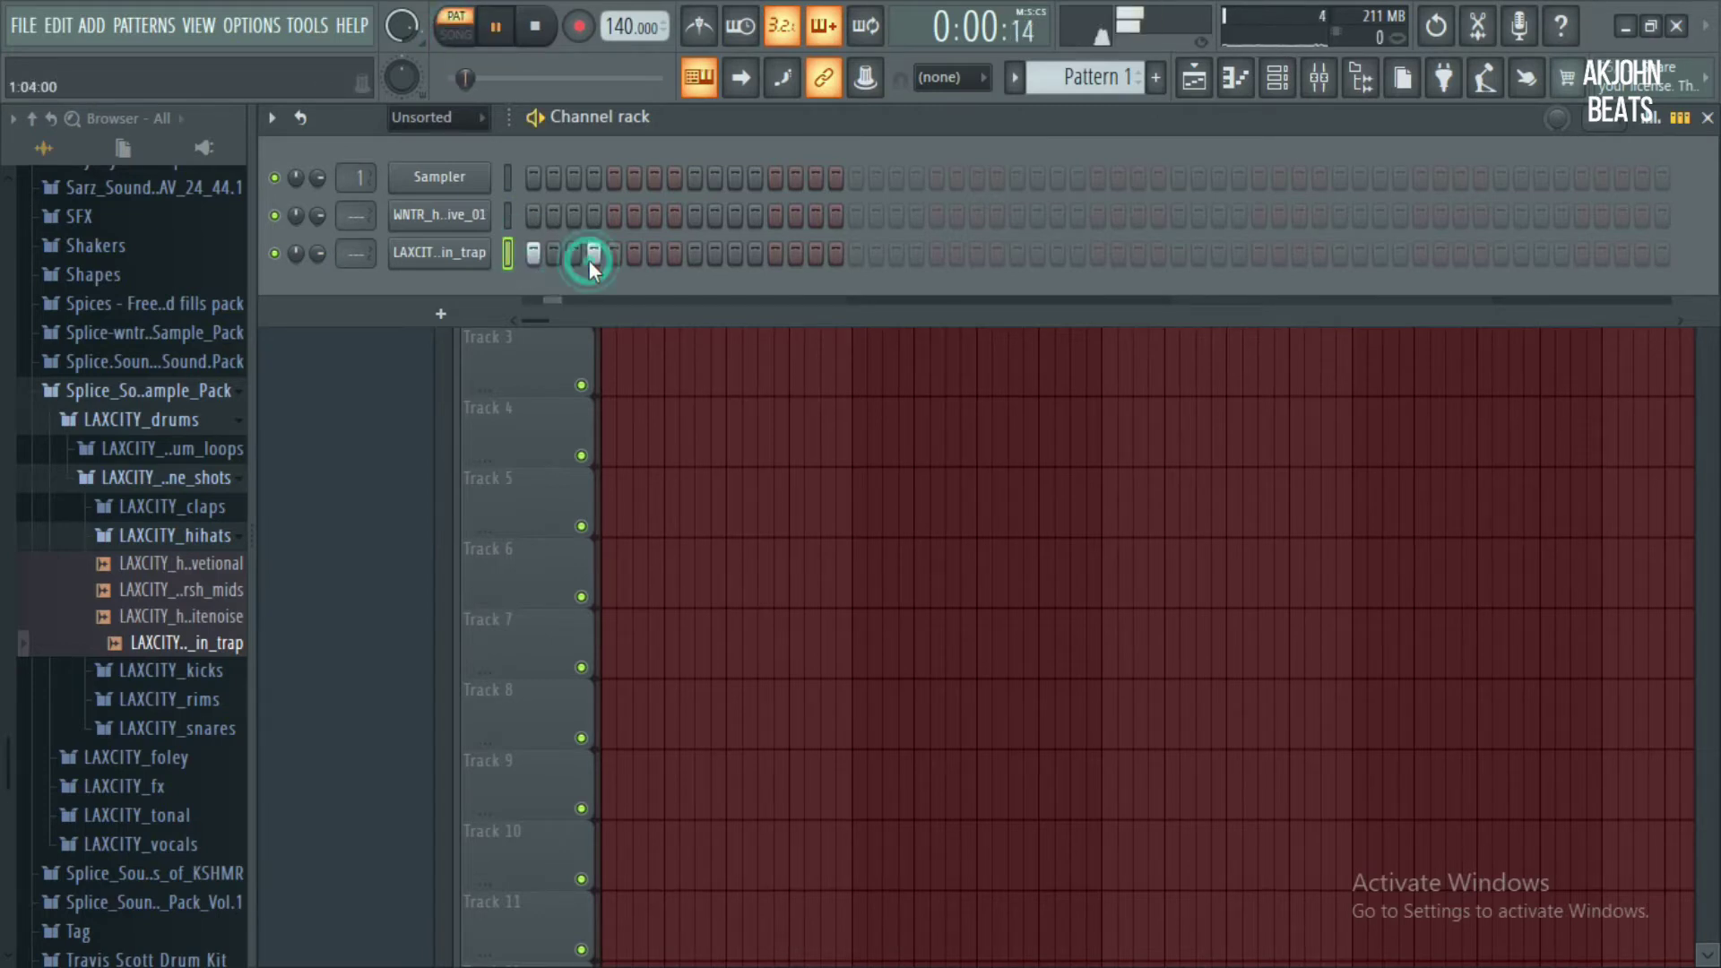
left_click(697, 36)
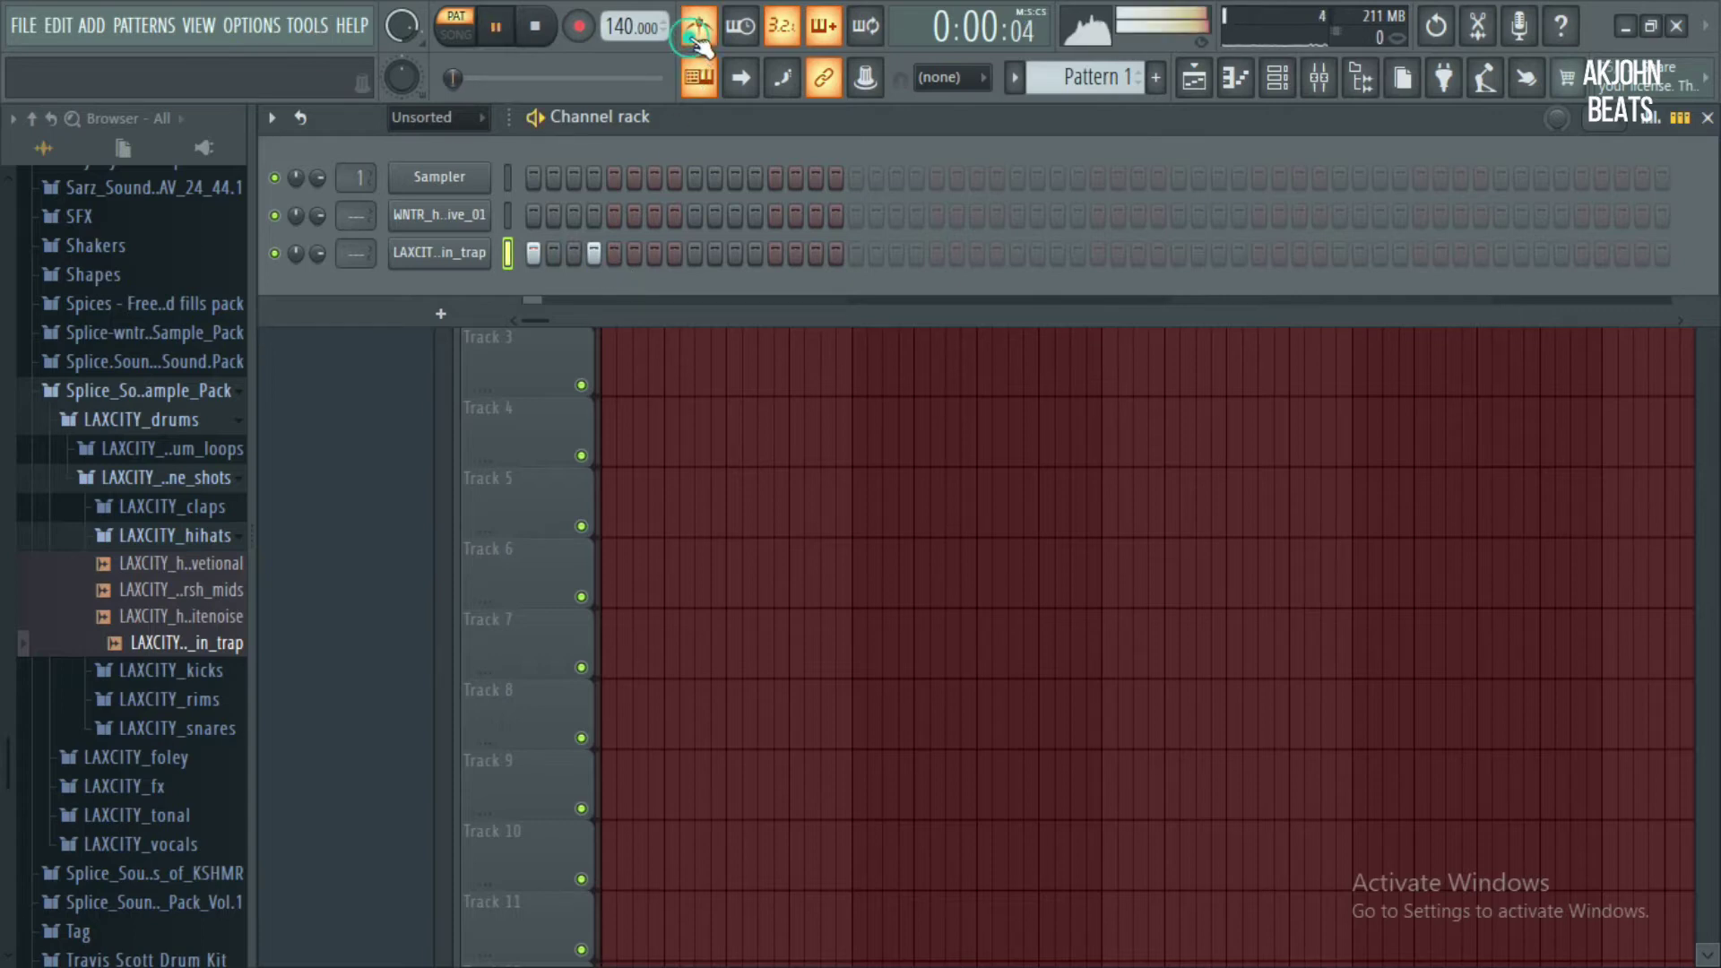
left_click(652, 255)
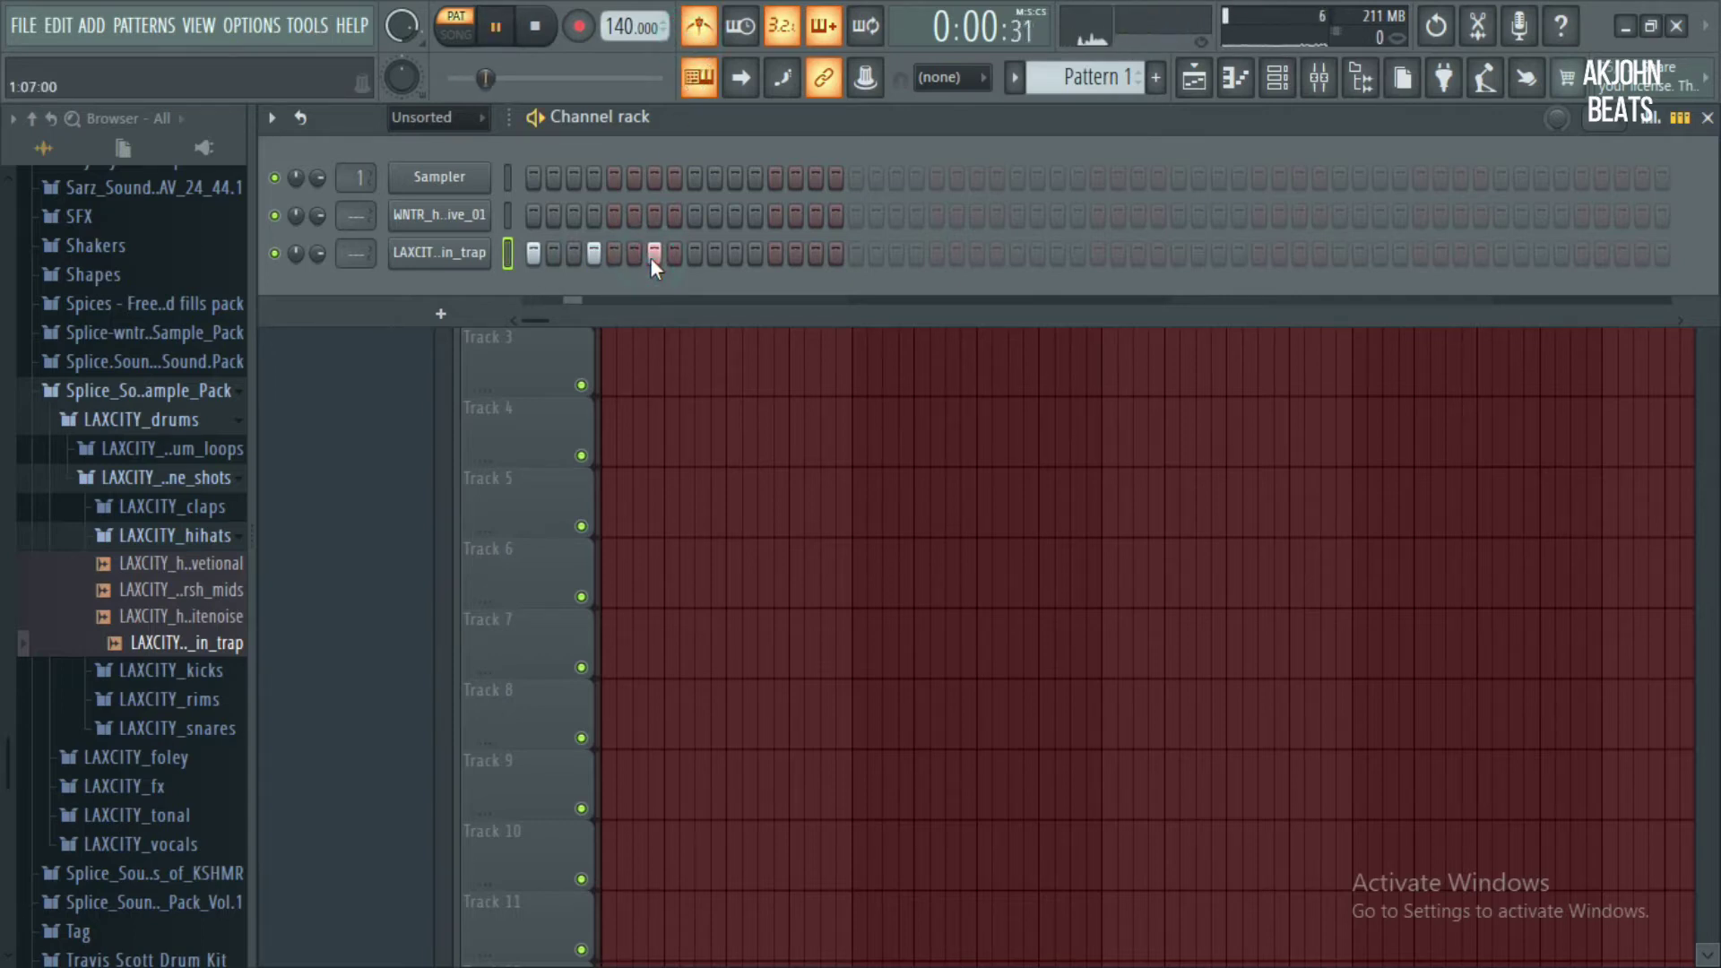
Continue the LAXCITY hits through step 28, place WNTR hits on steps 1, 9, 10, 12, 17 and 28, and turn off the metronome
left_click(692, 215)
key("space")
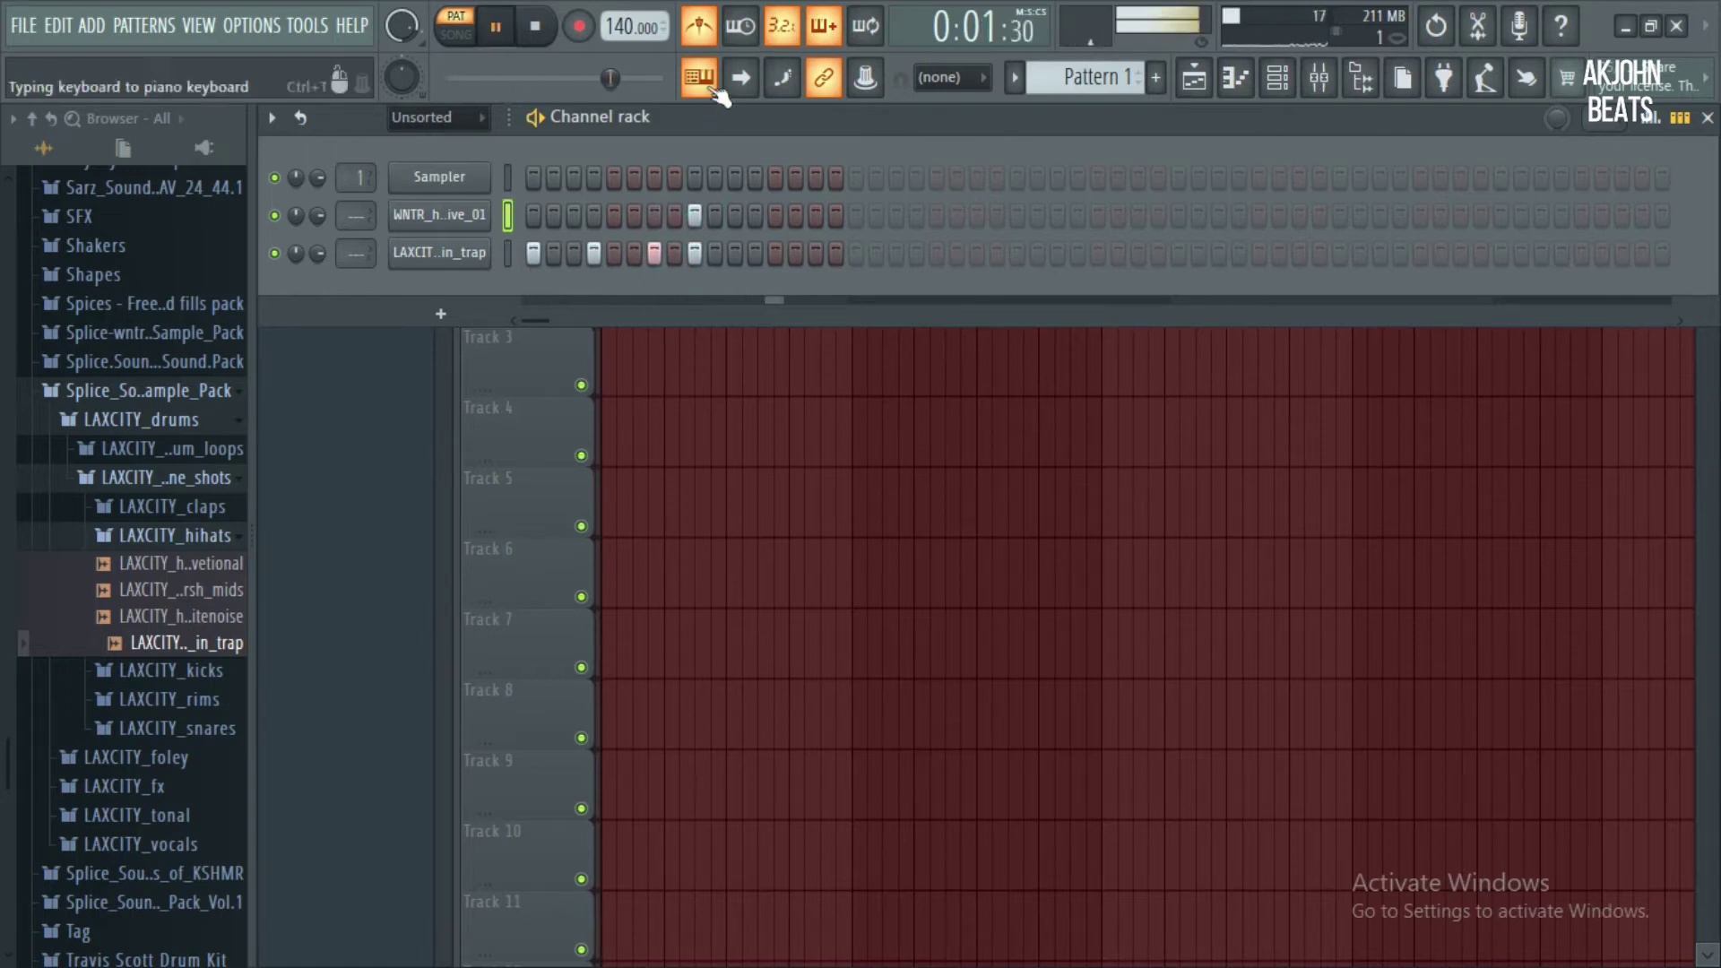
right_click(704, 36)
left_click(701, 32)
key("space")
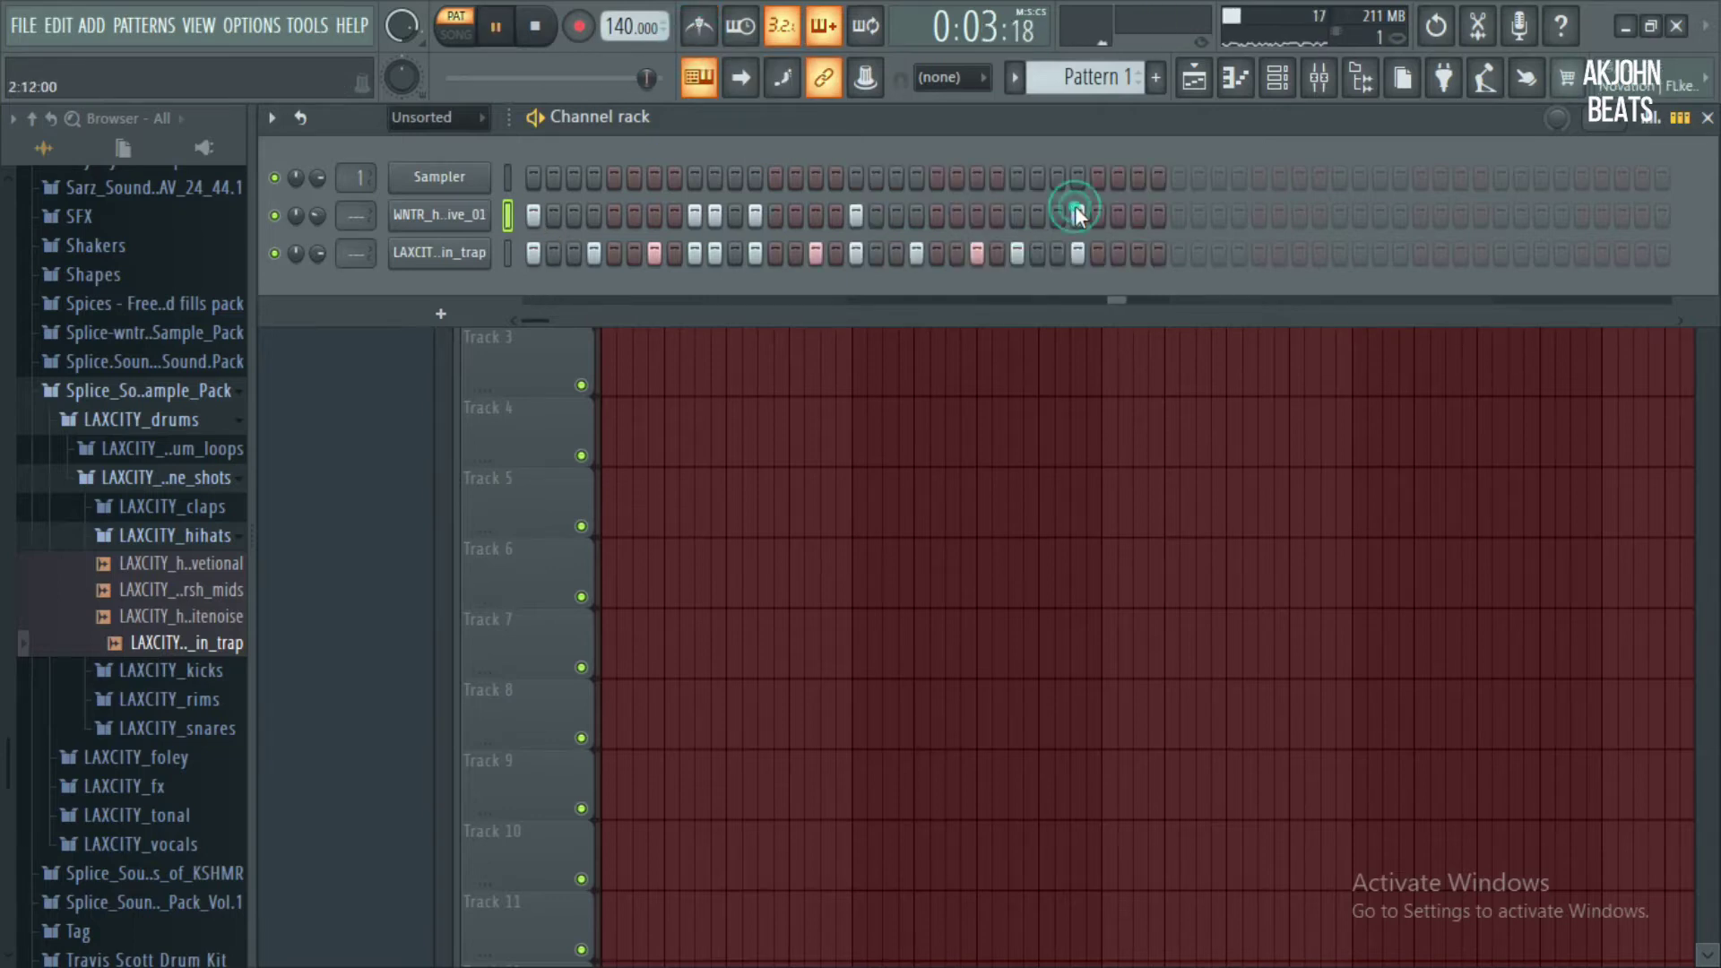
Add LAXCITY hi-hat hits on steps 31 and 29 and play the pattern back
left_click(1137, 254)
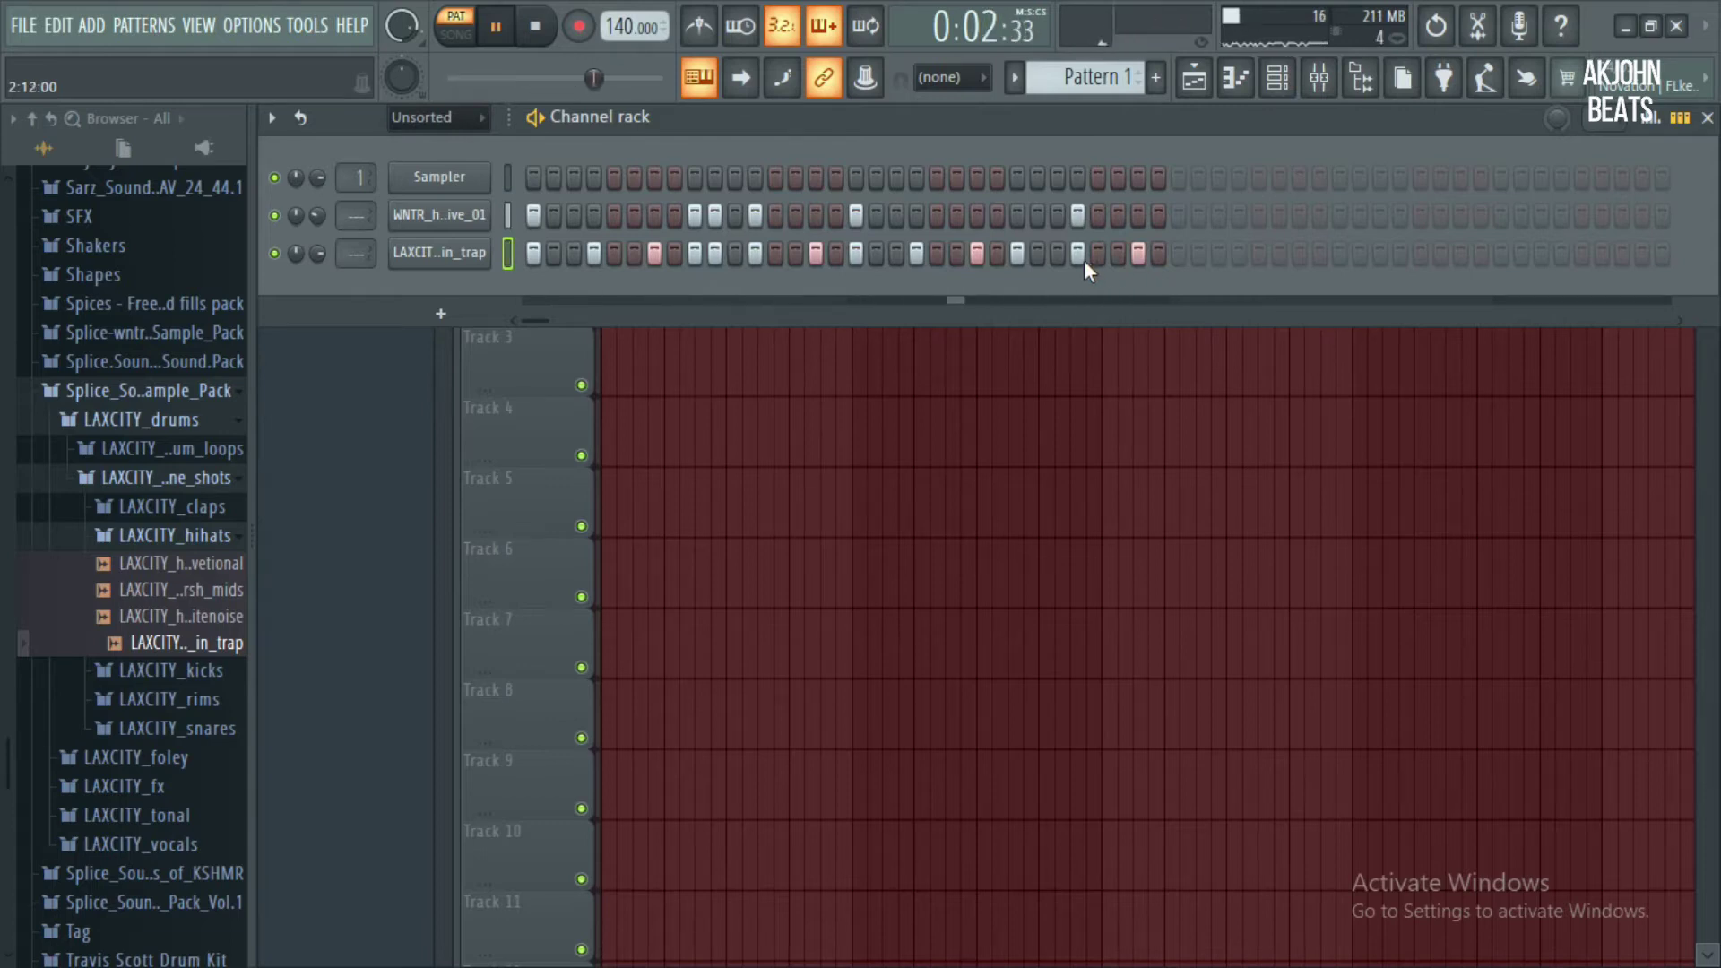
key("space")
left_click(1093, 257)
key("space")
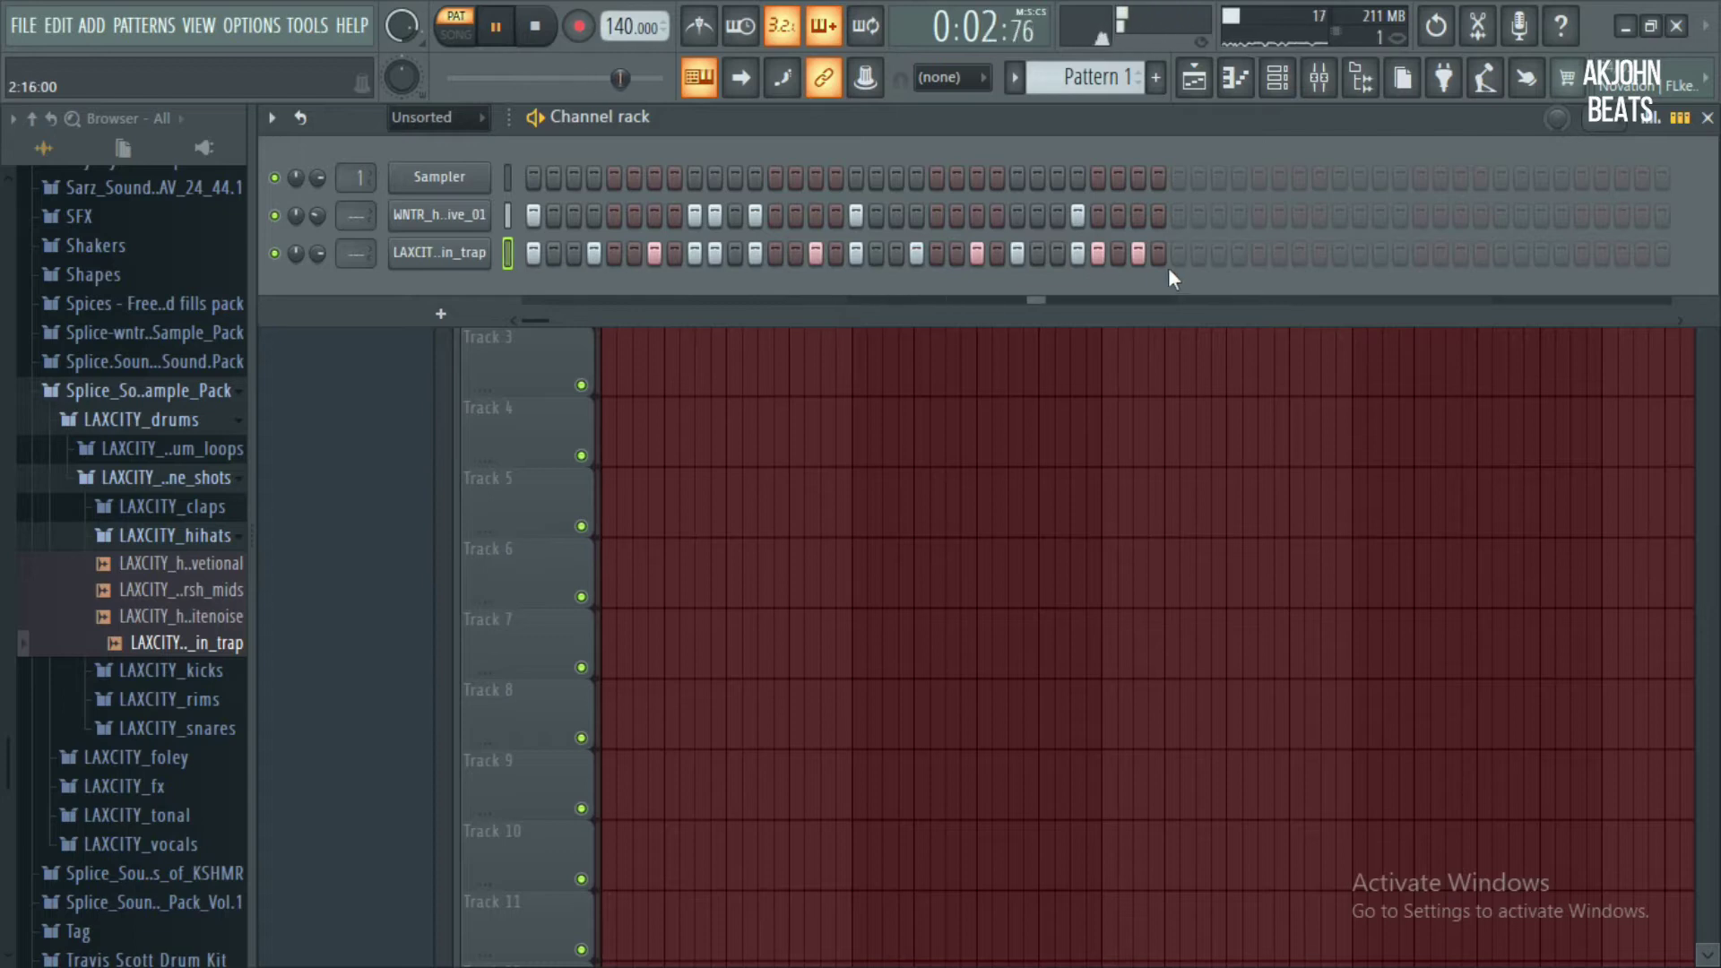
Duplicate the two-bar LAXCITY hi-hat notes into bars 3 and 4 in the piano roll
left_click(1235, 78)
key("space")
left_click_drag(710, 325, 289, 578)
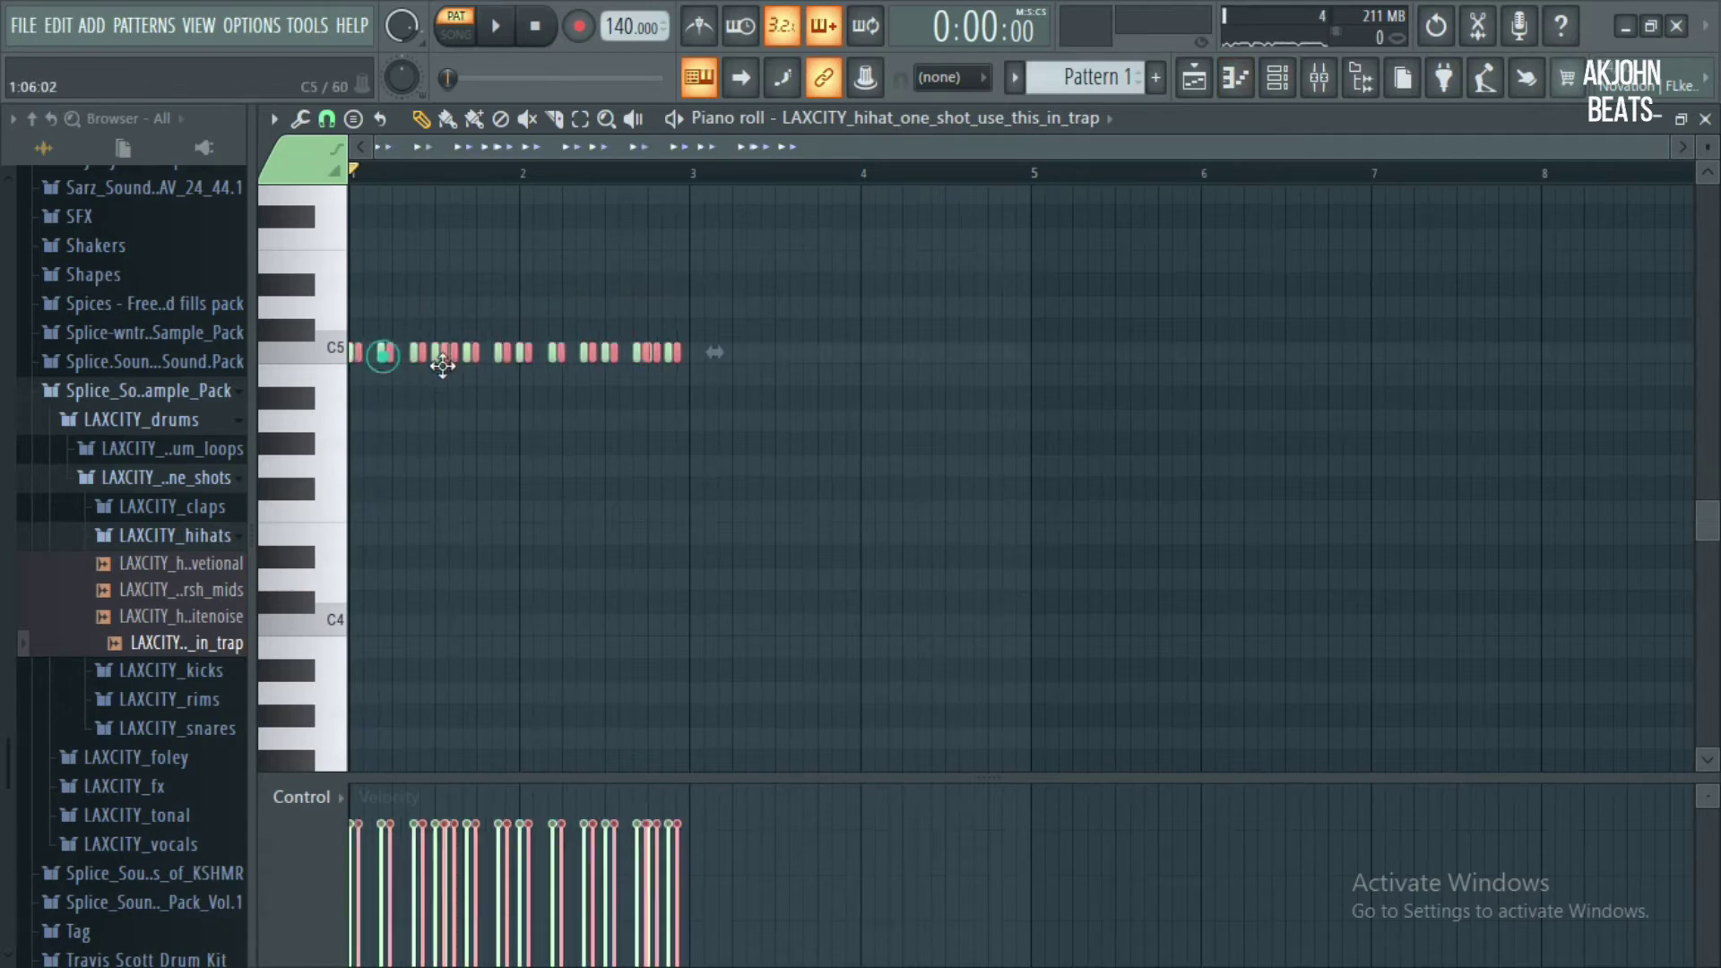
key("ctrl+b")
key("Down")
key("space")
key("Up")
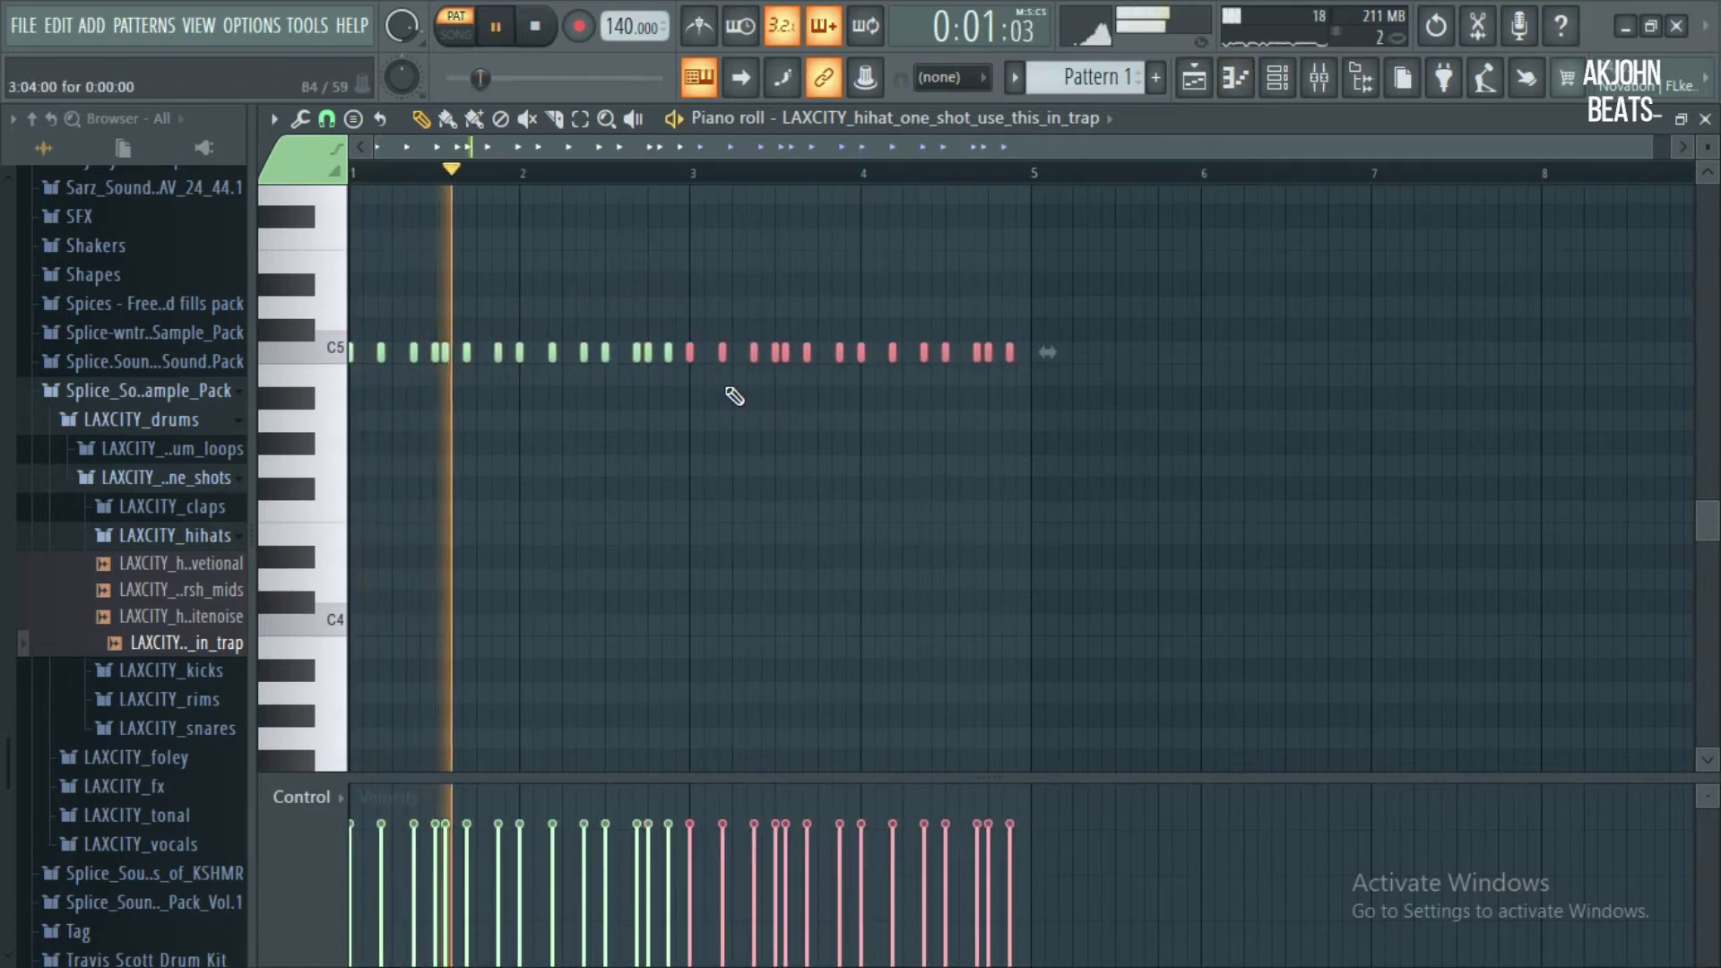
Return to the channel rack, select the WNTR hi-hat channel and repeat its two-bar pattern in bars 3 and 4
left_click(1283, 81)
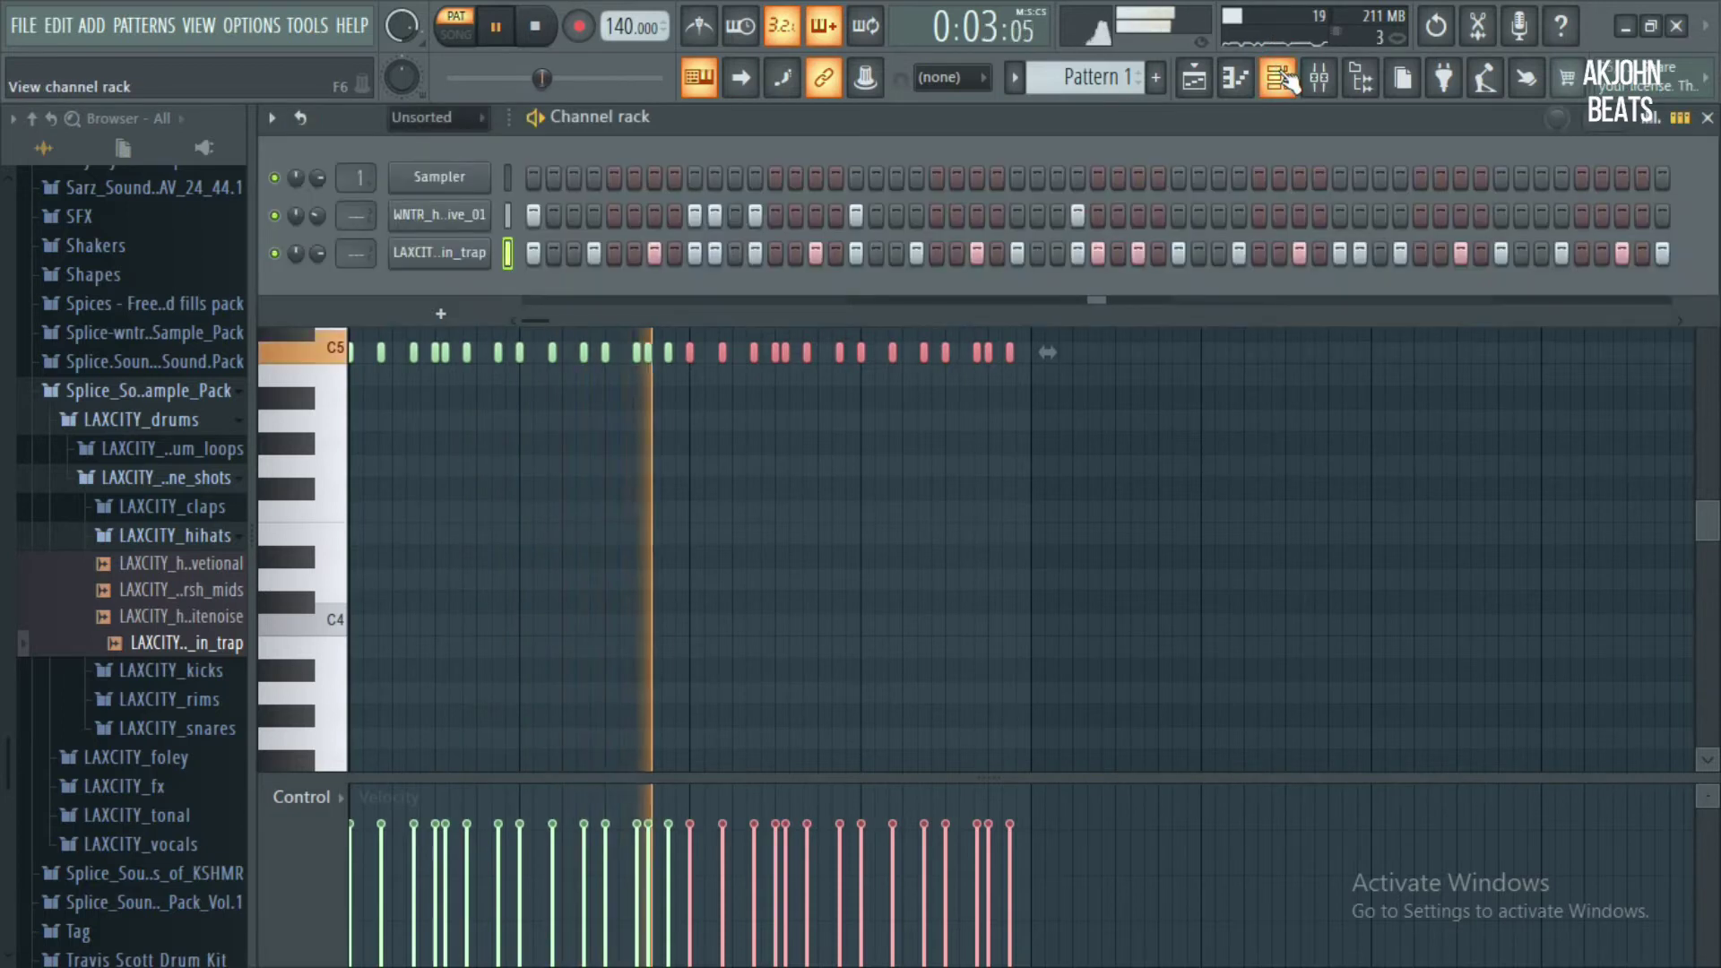
key("space")
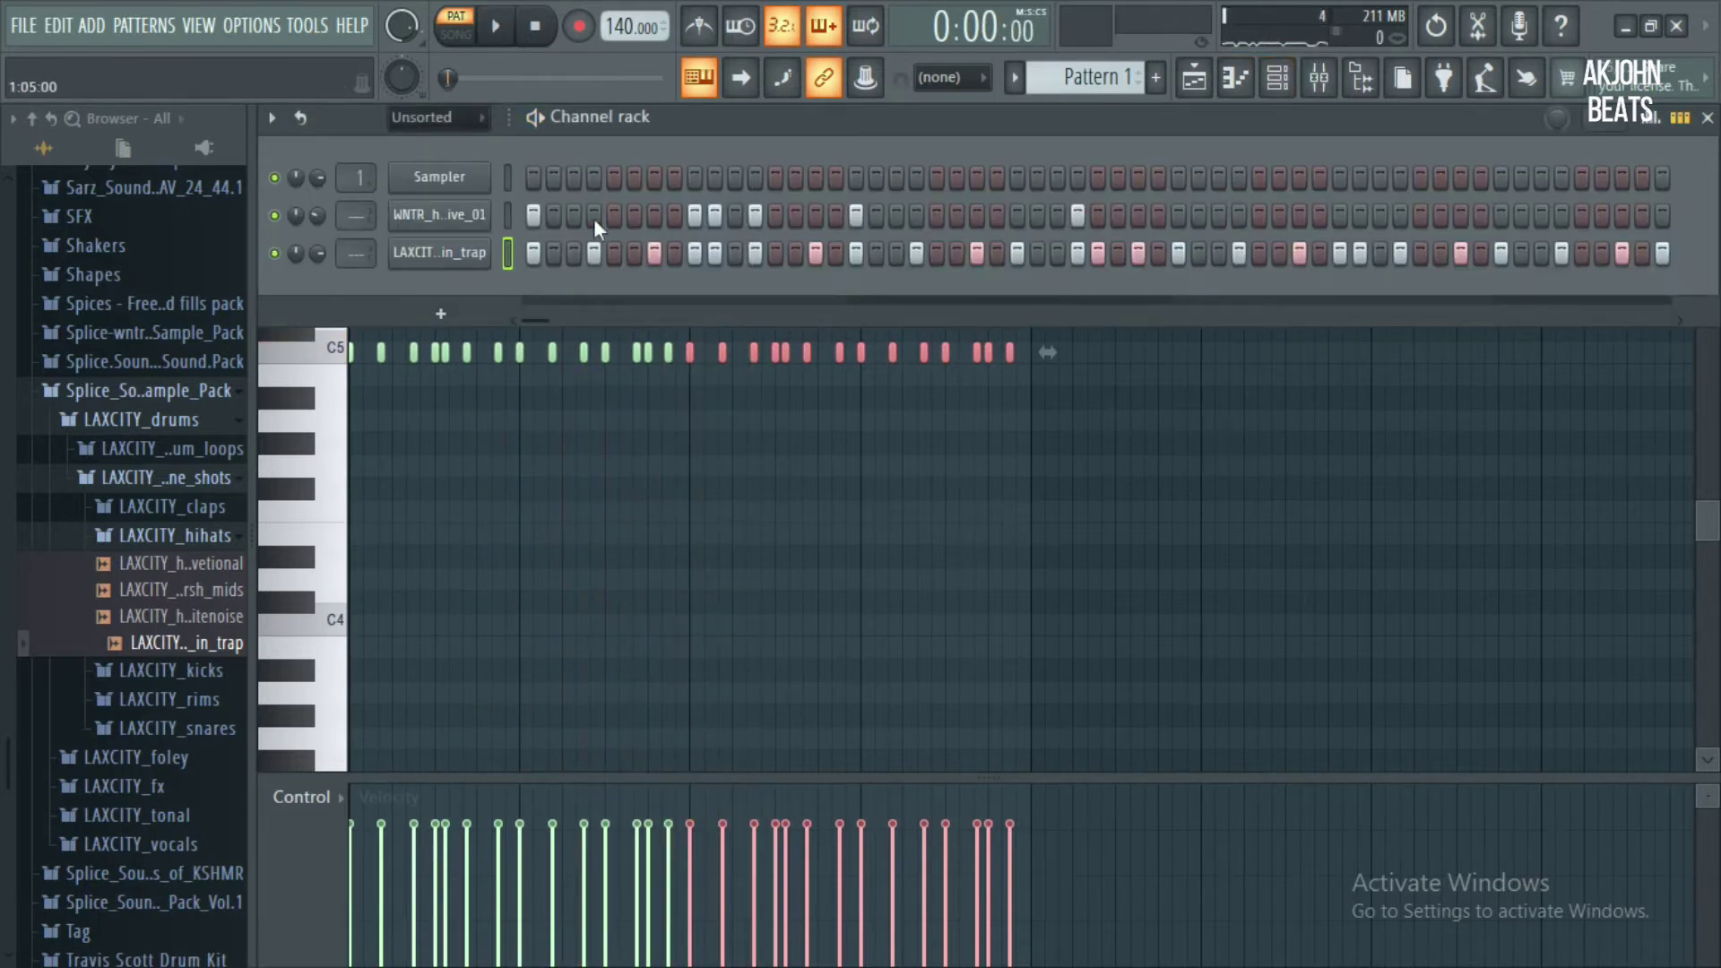
left_click(505, 215)
Add Hat 4 from the Travis Scott Drum Kit's Hats folder as a new channel
left_click_drag(226, 634, 225, 620)
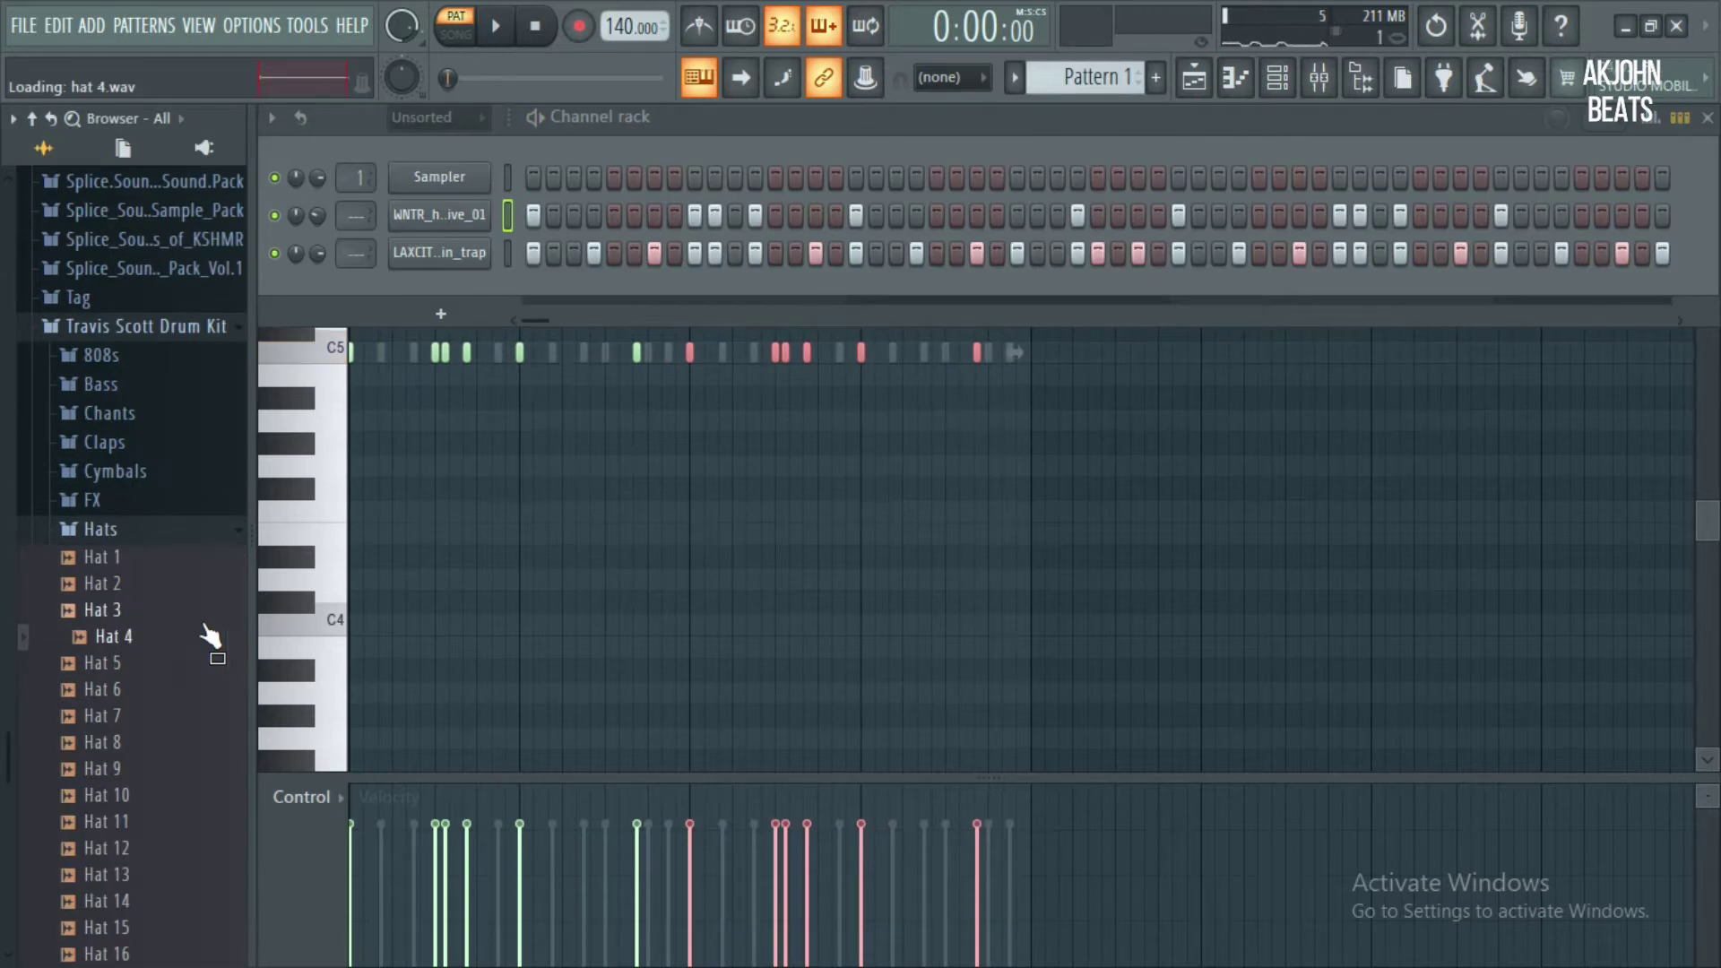
left_click_drag(319, 465, 459, 280)
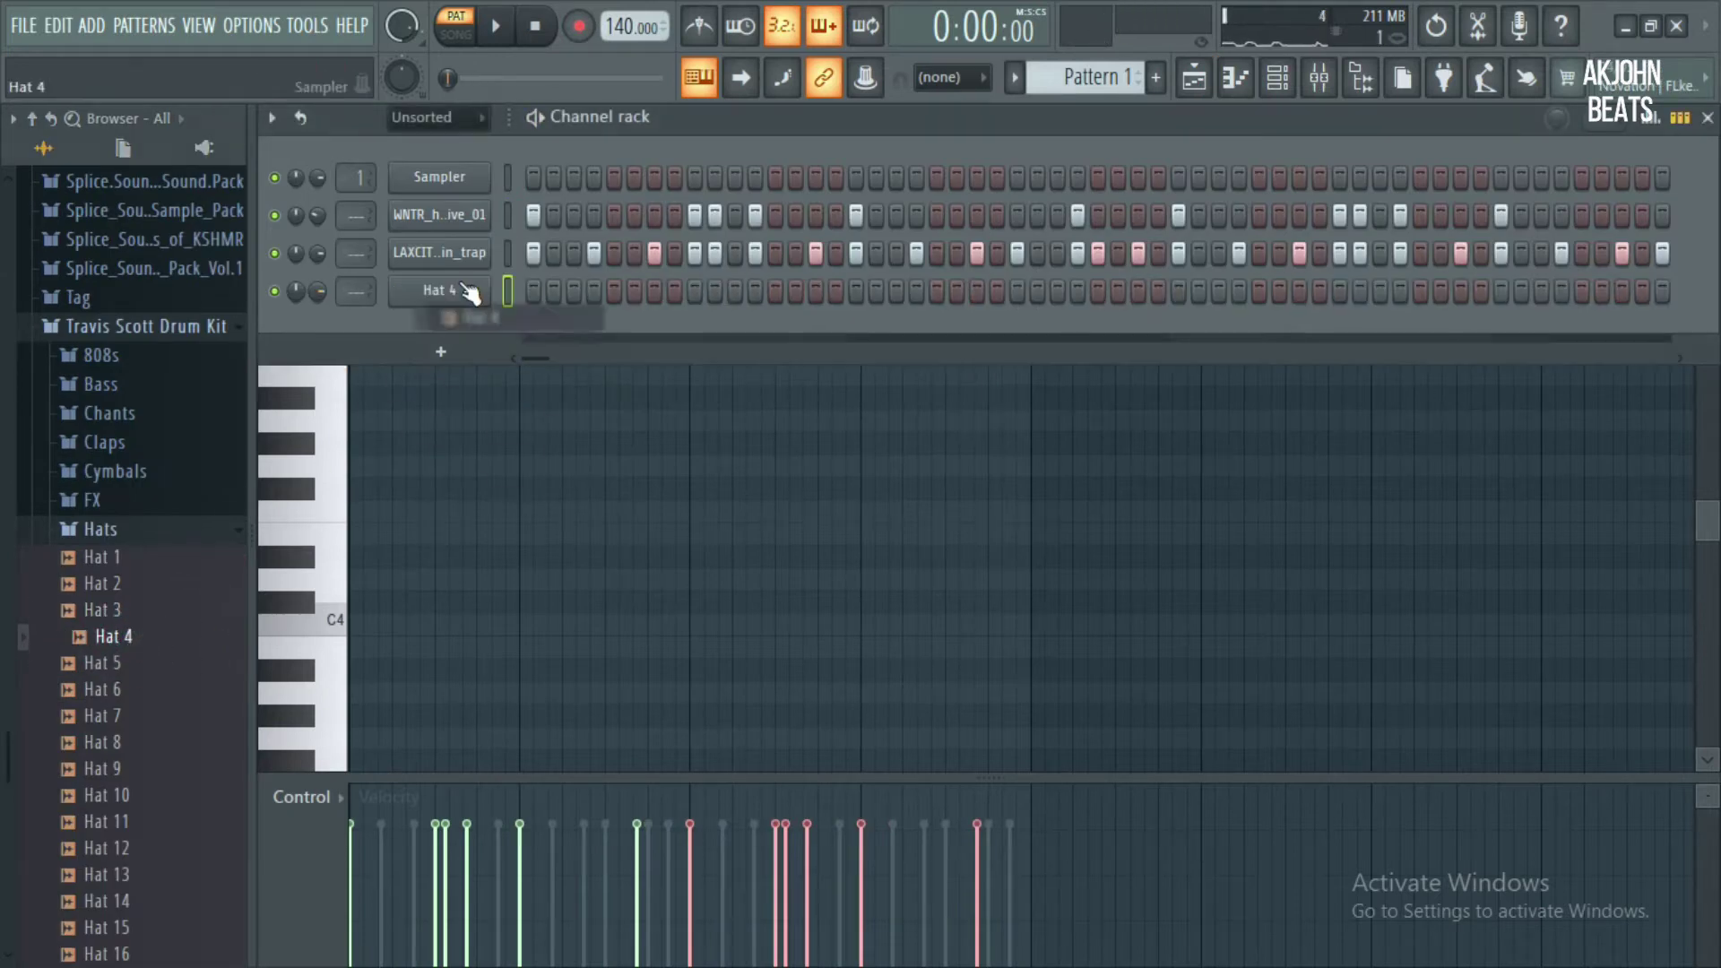
Try Hat 4 hits around the end of bar 2 during playback, keeping a single hit on step 27
key("space")
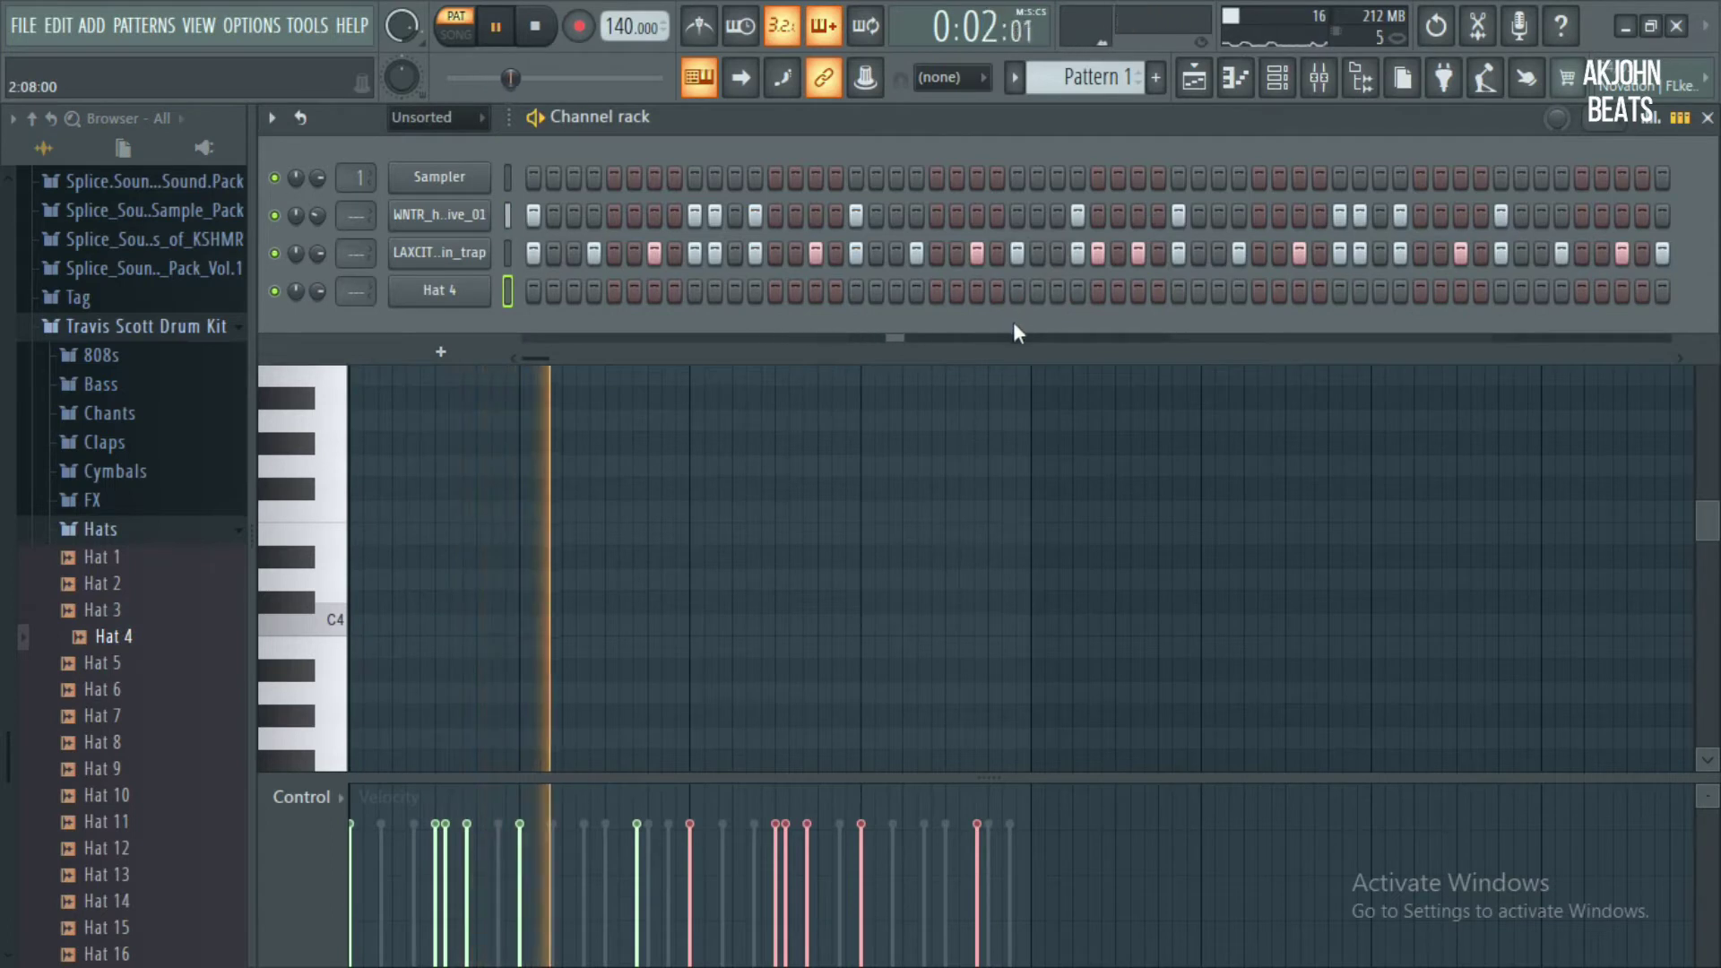
key("space")
left_click_drag(1036, 299, 1072, 293)
key("space")
right_click(1066, 289)
right_click(1073, 290)
key("space")
key("space")
right_click(1037, 296)
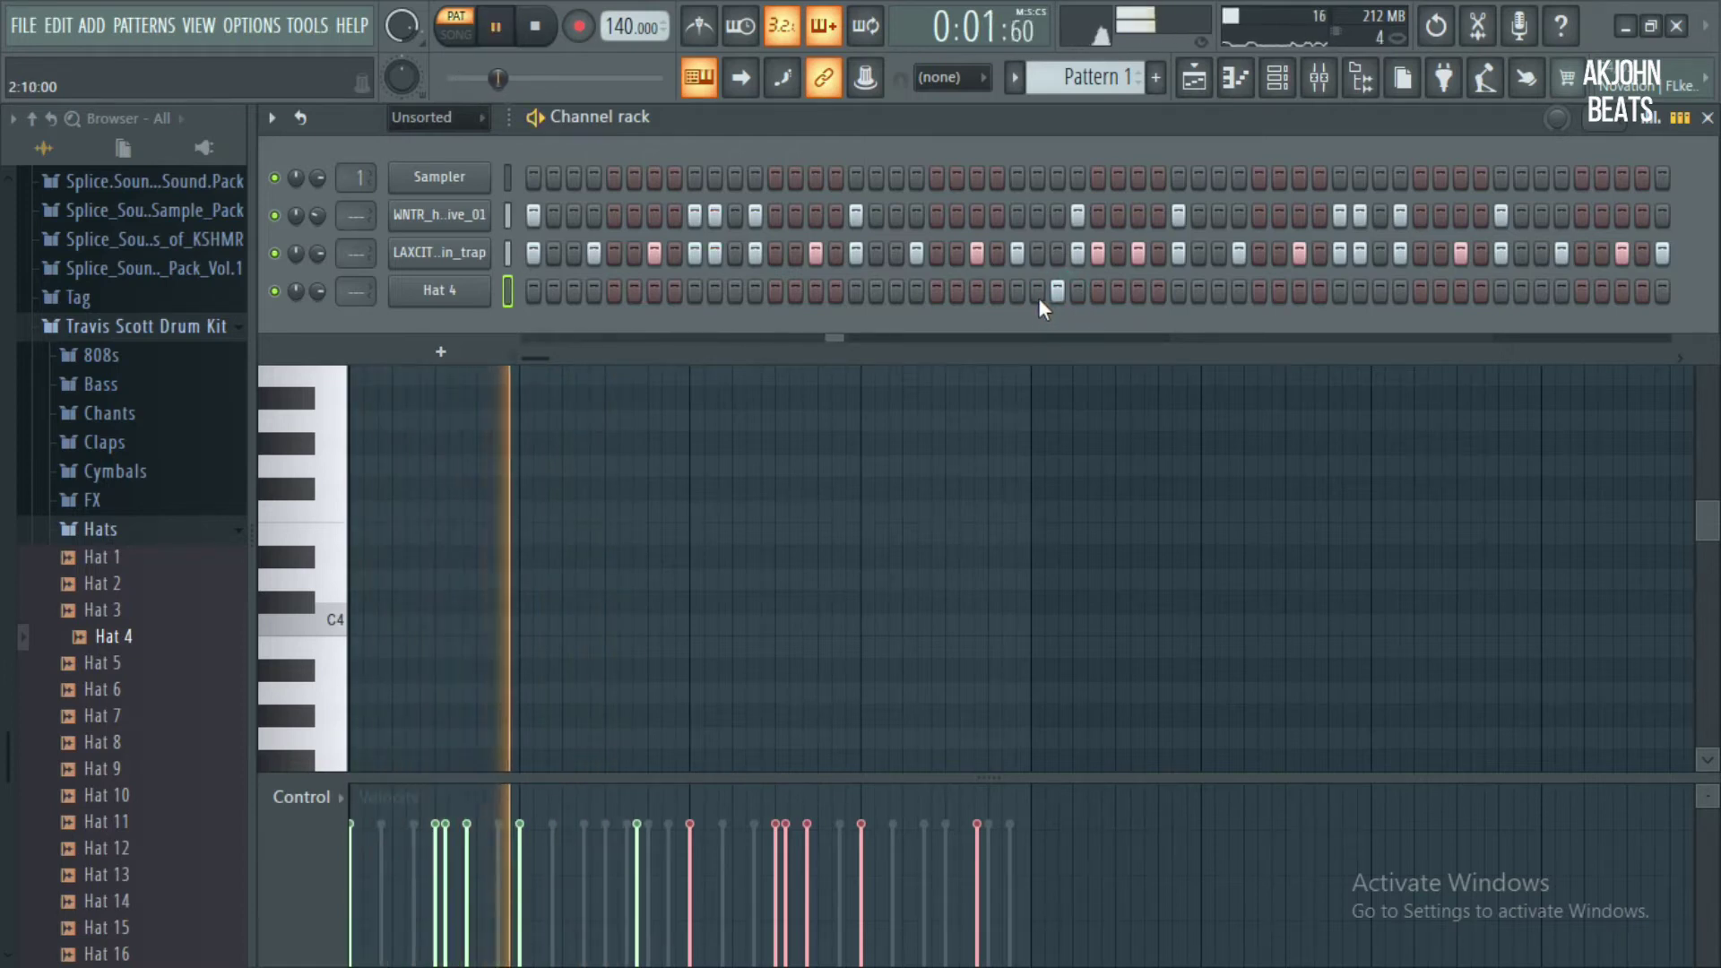
key("space")
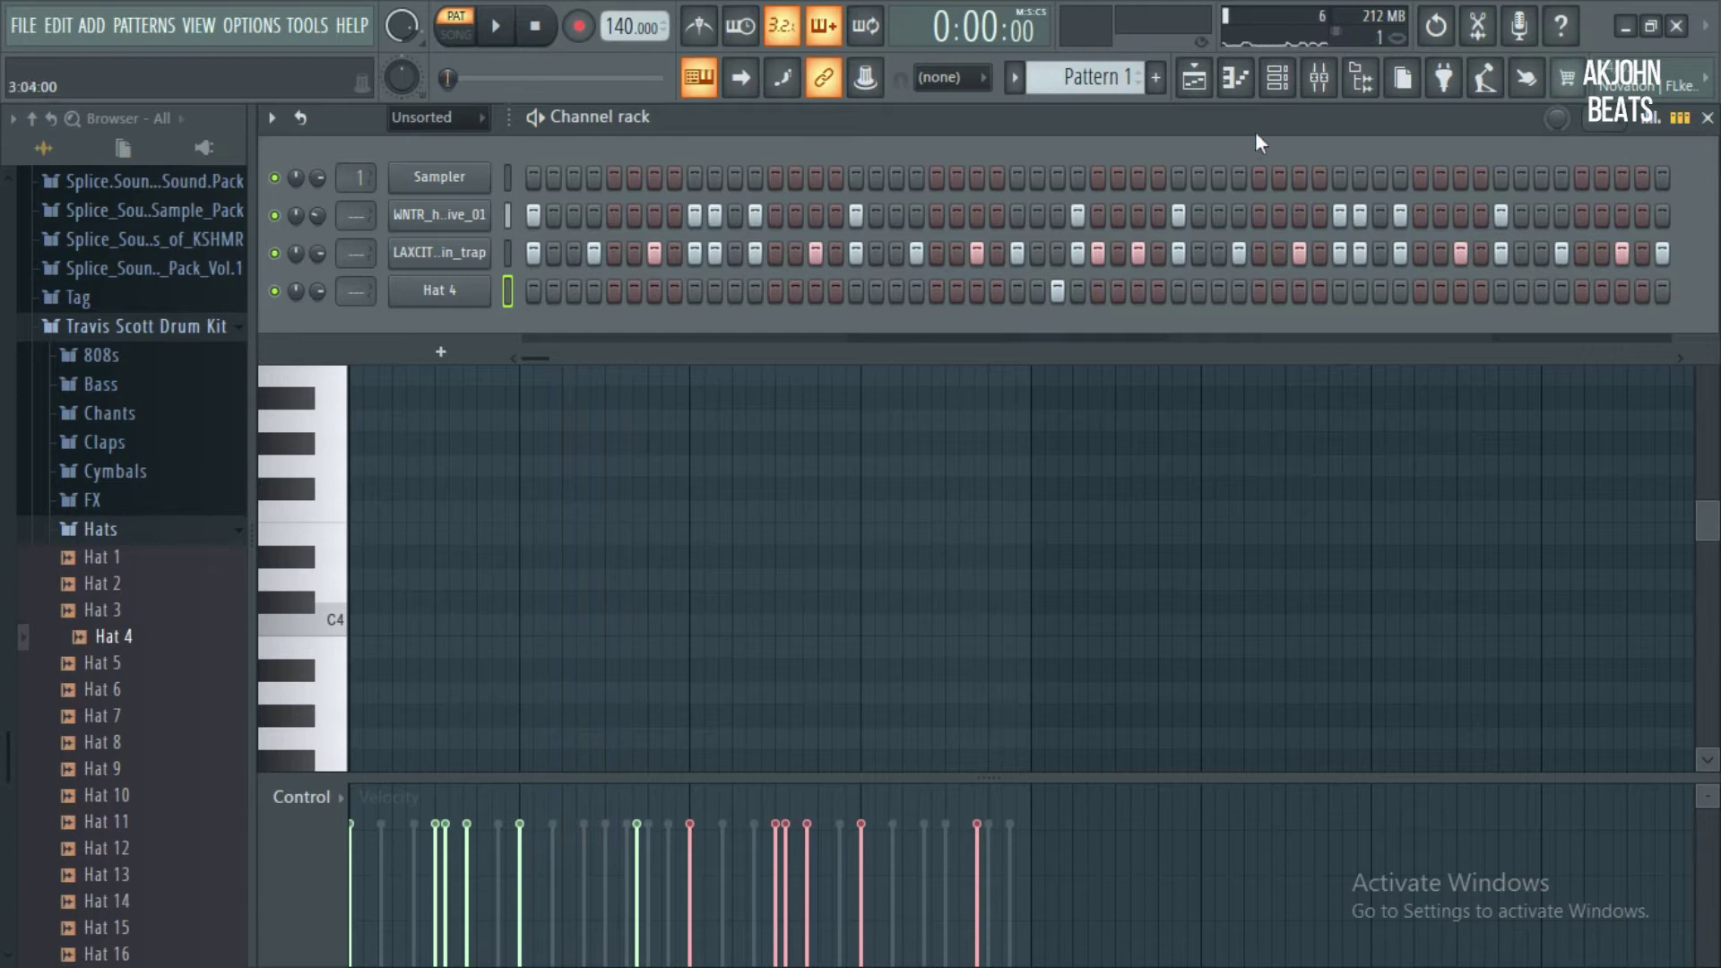
Open Hat 4 in the piano roll, lengthen its single hit and chop it into a four-note roll
left_click(1235, 78)
key("space")
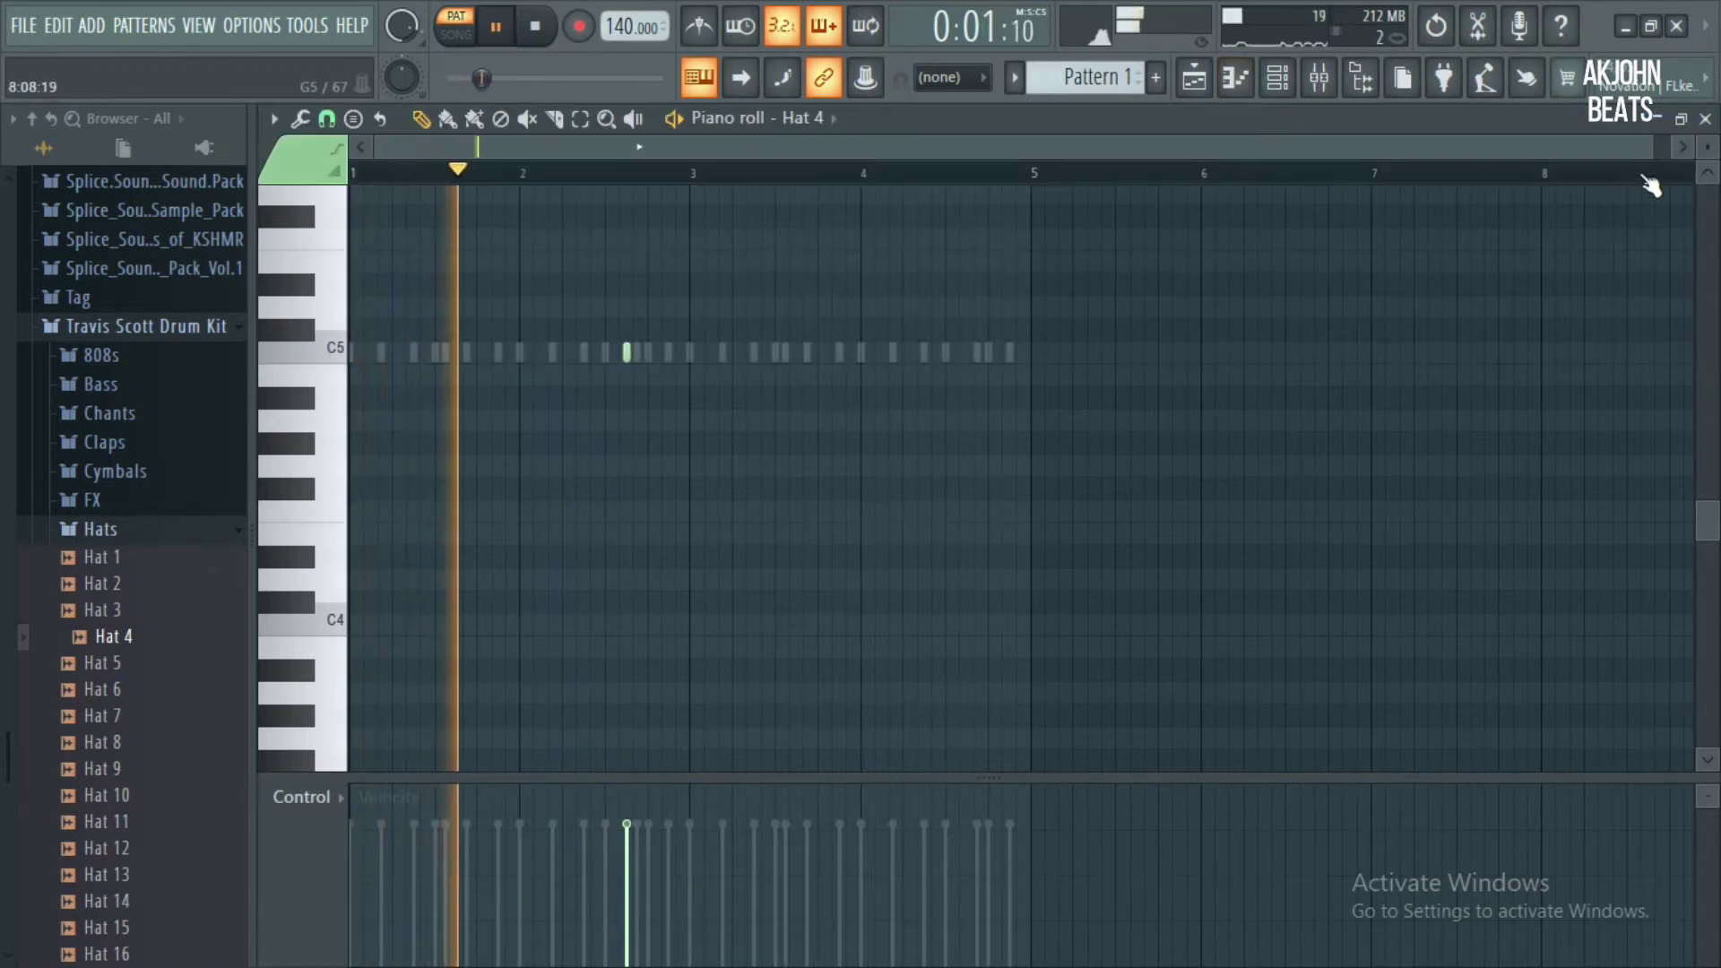
scroll(803, 257, "up", 3)
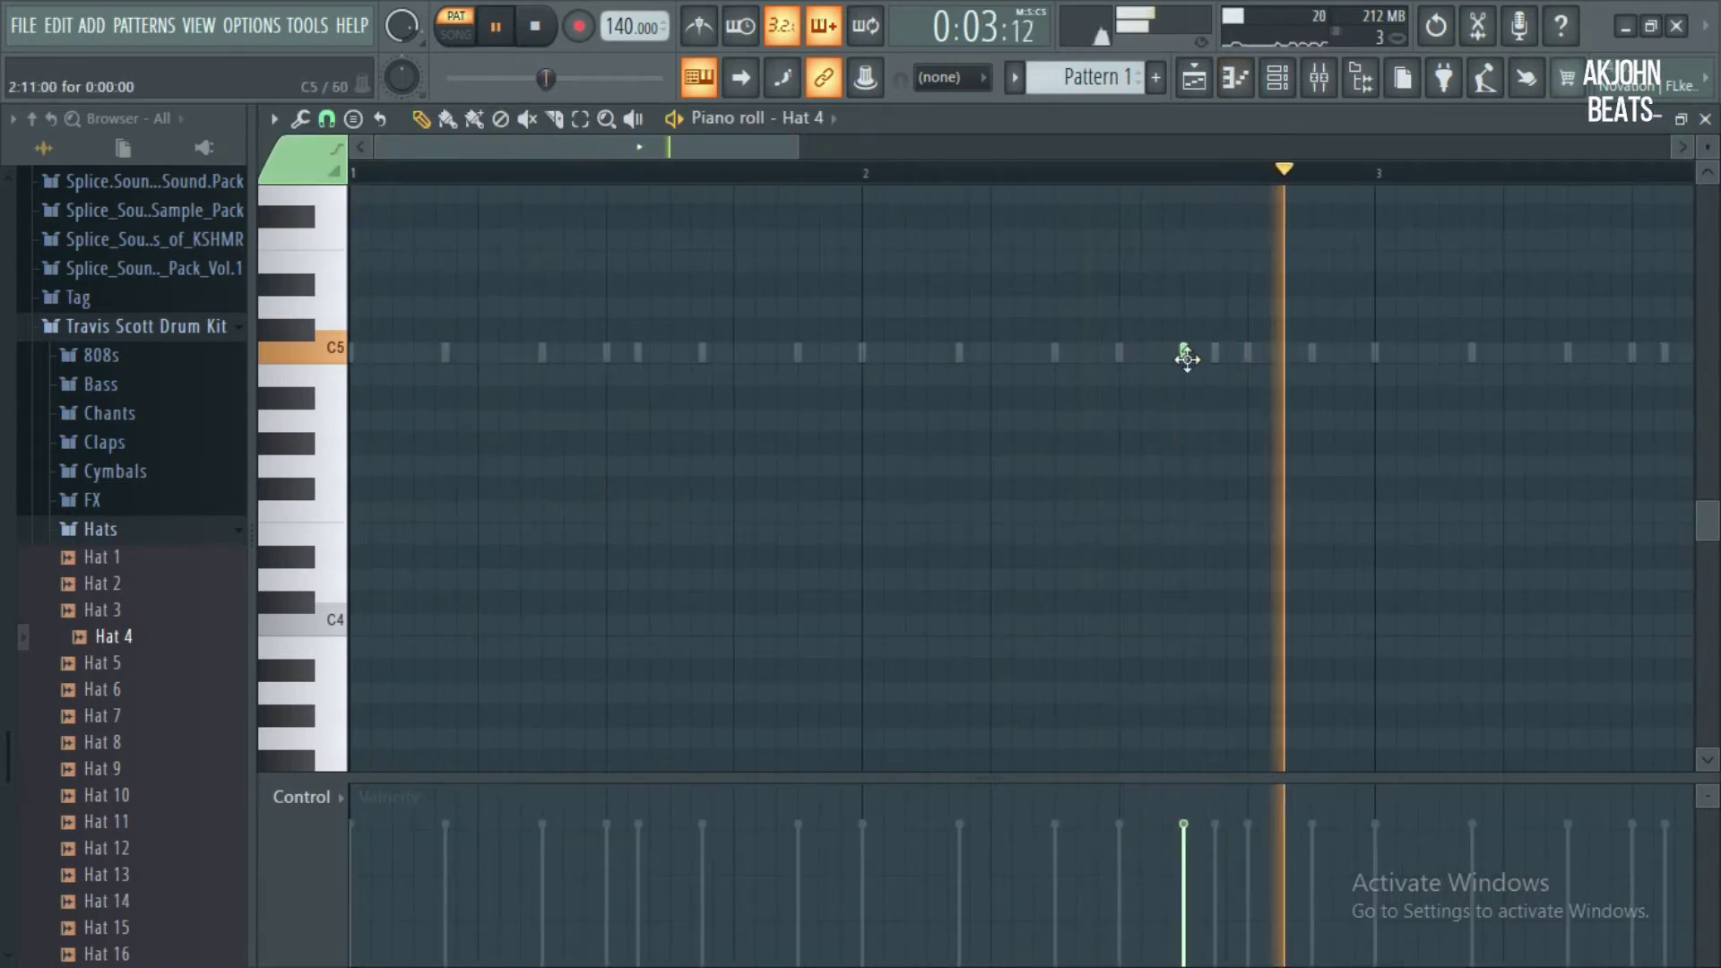
left_click_drag(1187, 361, 1209, 361)
left_click(1199, 357, "ctrl")
key("ctrl+u")
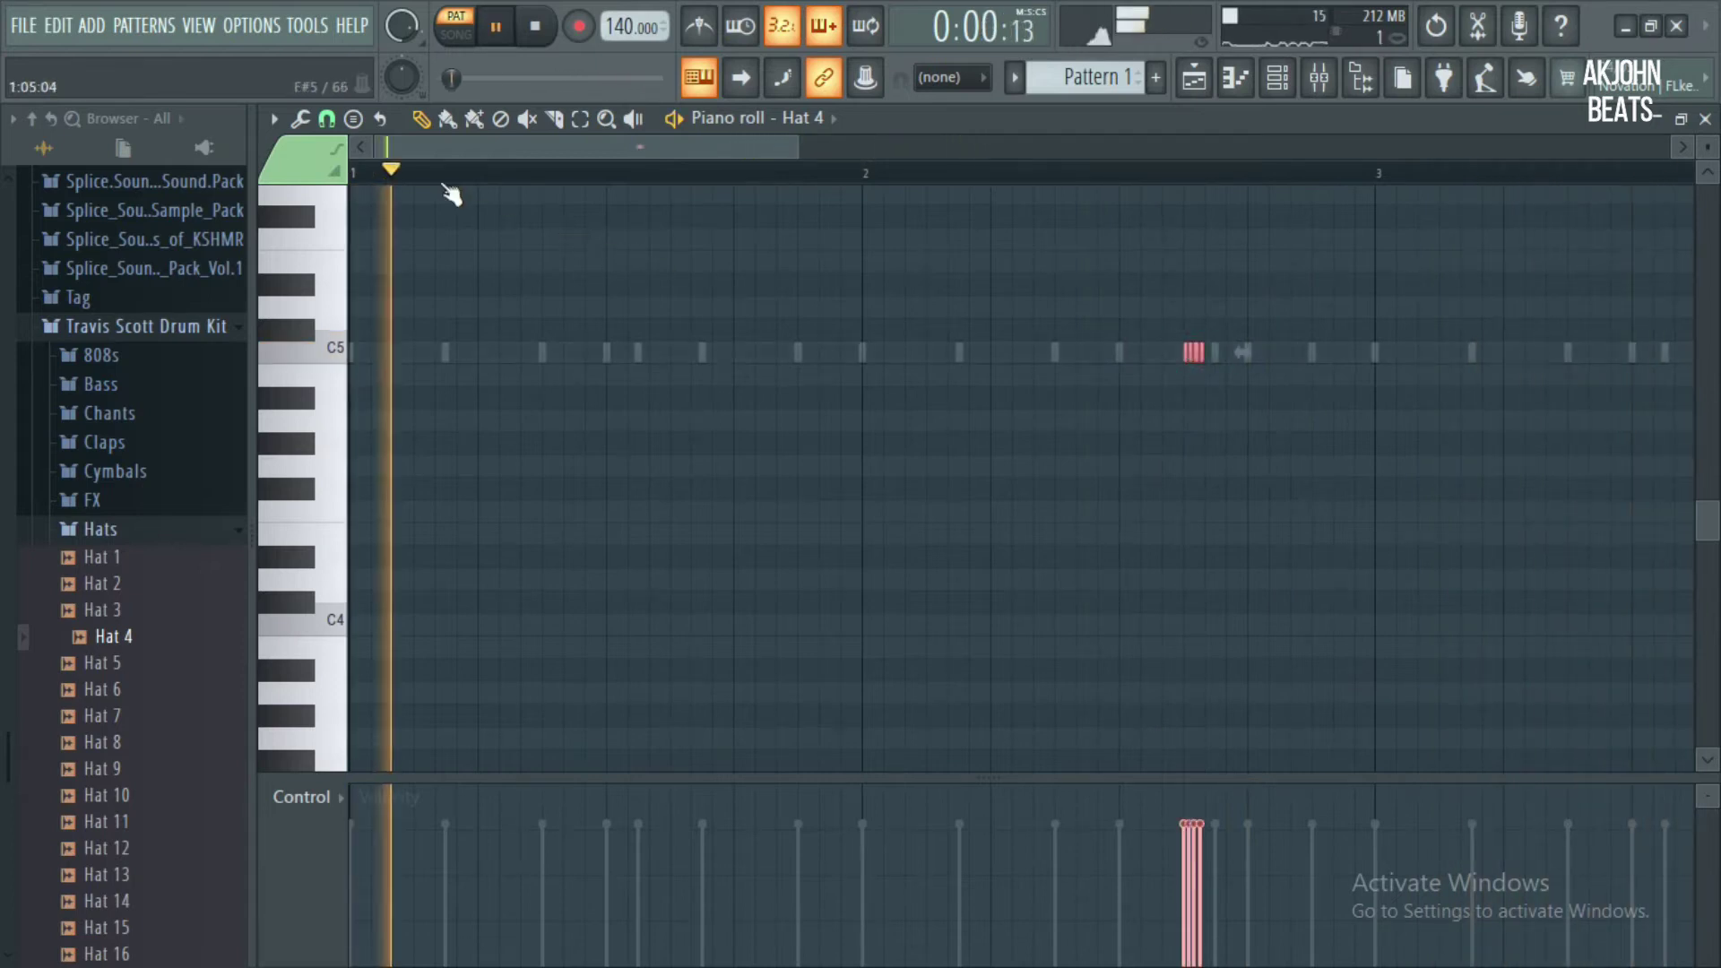
Duplicate the four-note Hat 4 roll directly behind itself and delete the last two notes of the copy
left_click_drag(375, 147, 588, 148)
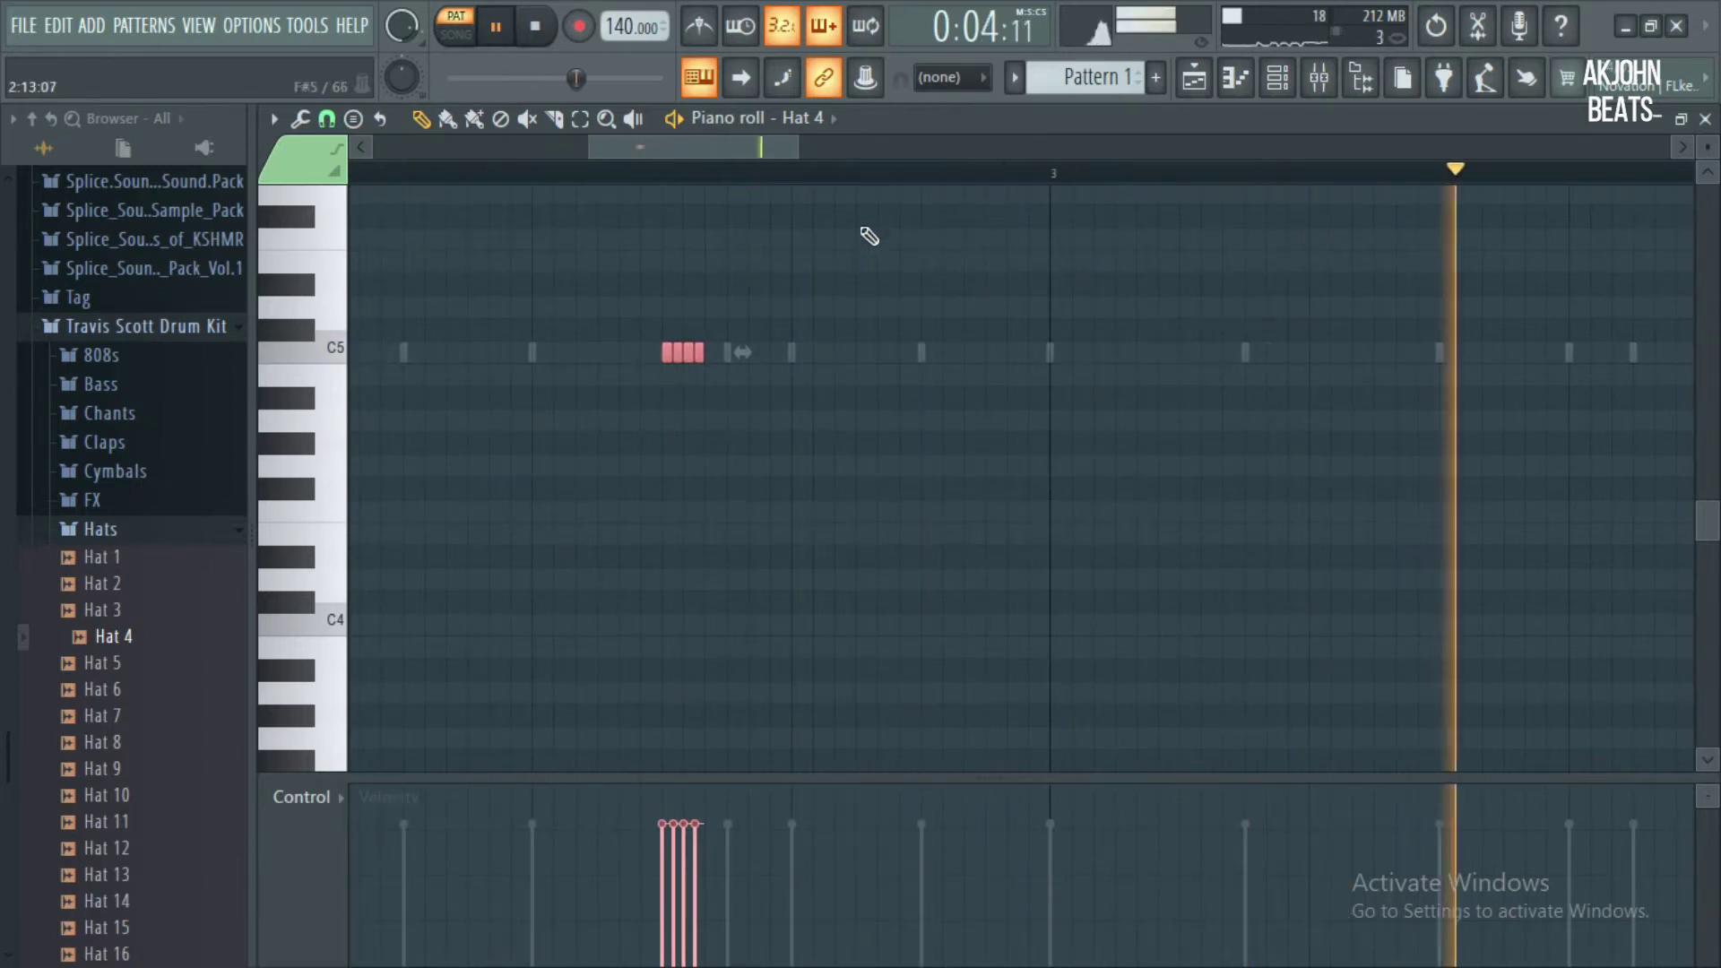
left_click_drag(698, 353, 740, 357)
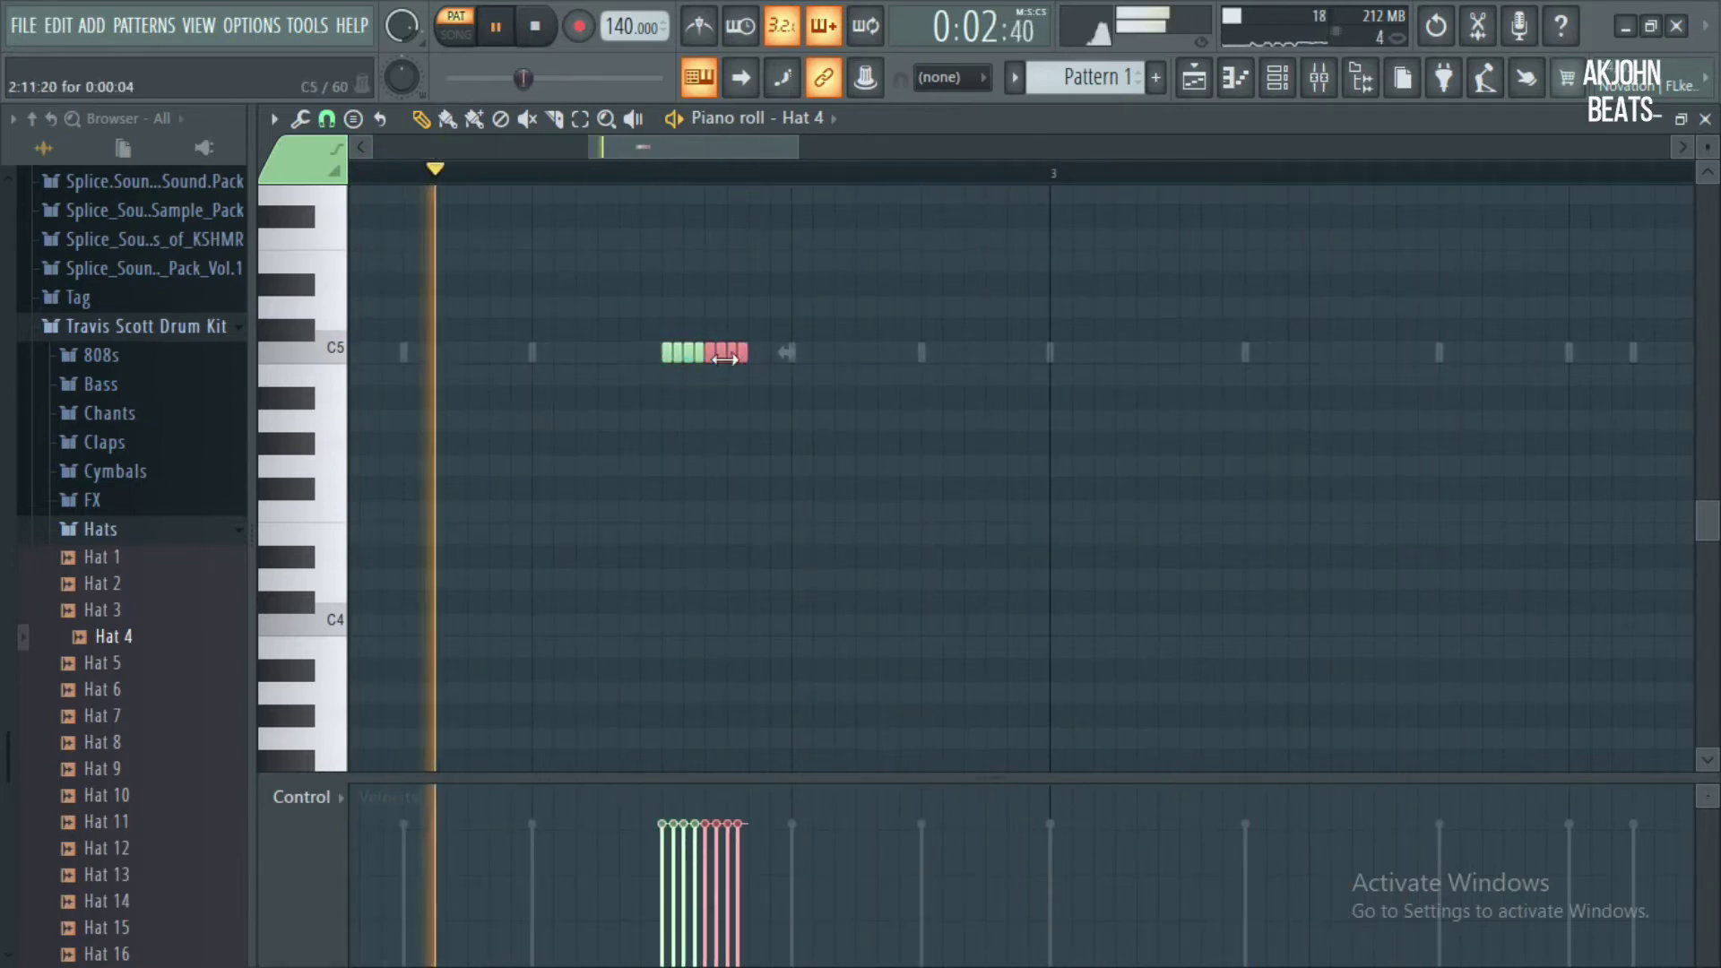
key("space")
right_click(740, 357)
right_click(732, 358)
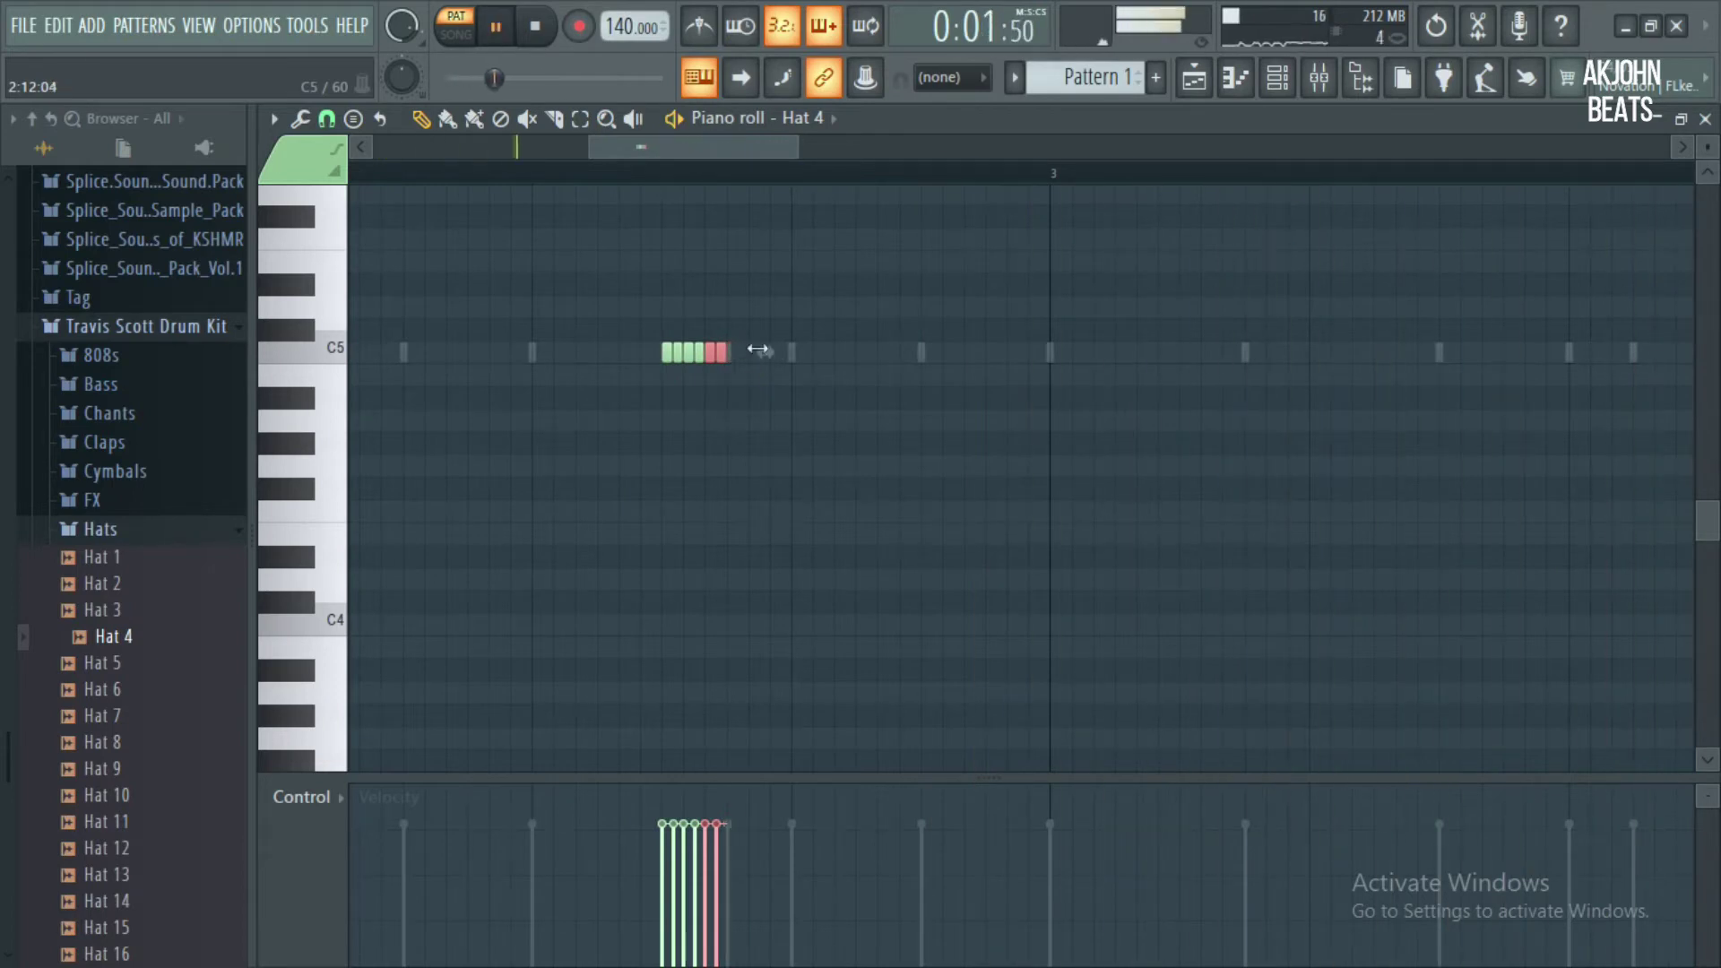
Return to the channel rack, close the Hats folder and add a LAXCITY sample as a new channel below Hat 4
left_click(1194, 83)
left_click(1281, 86)
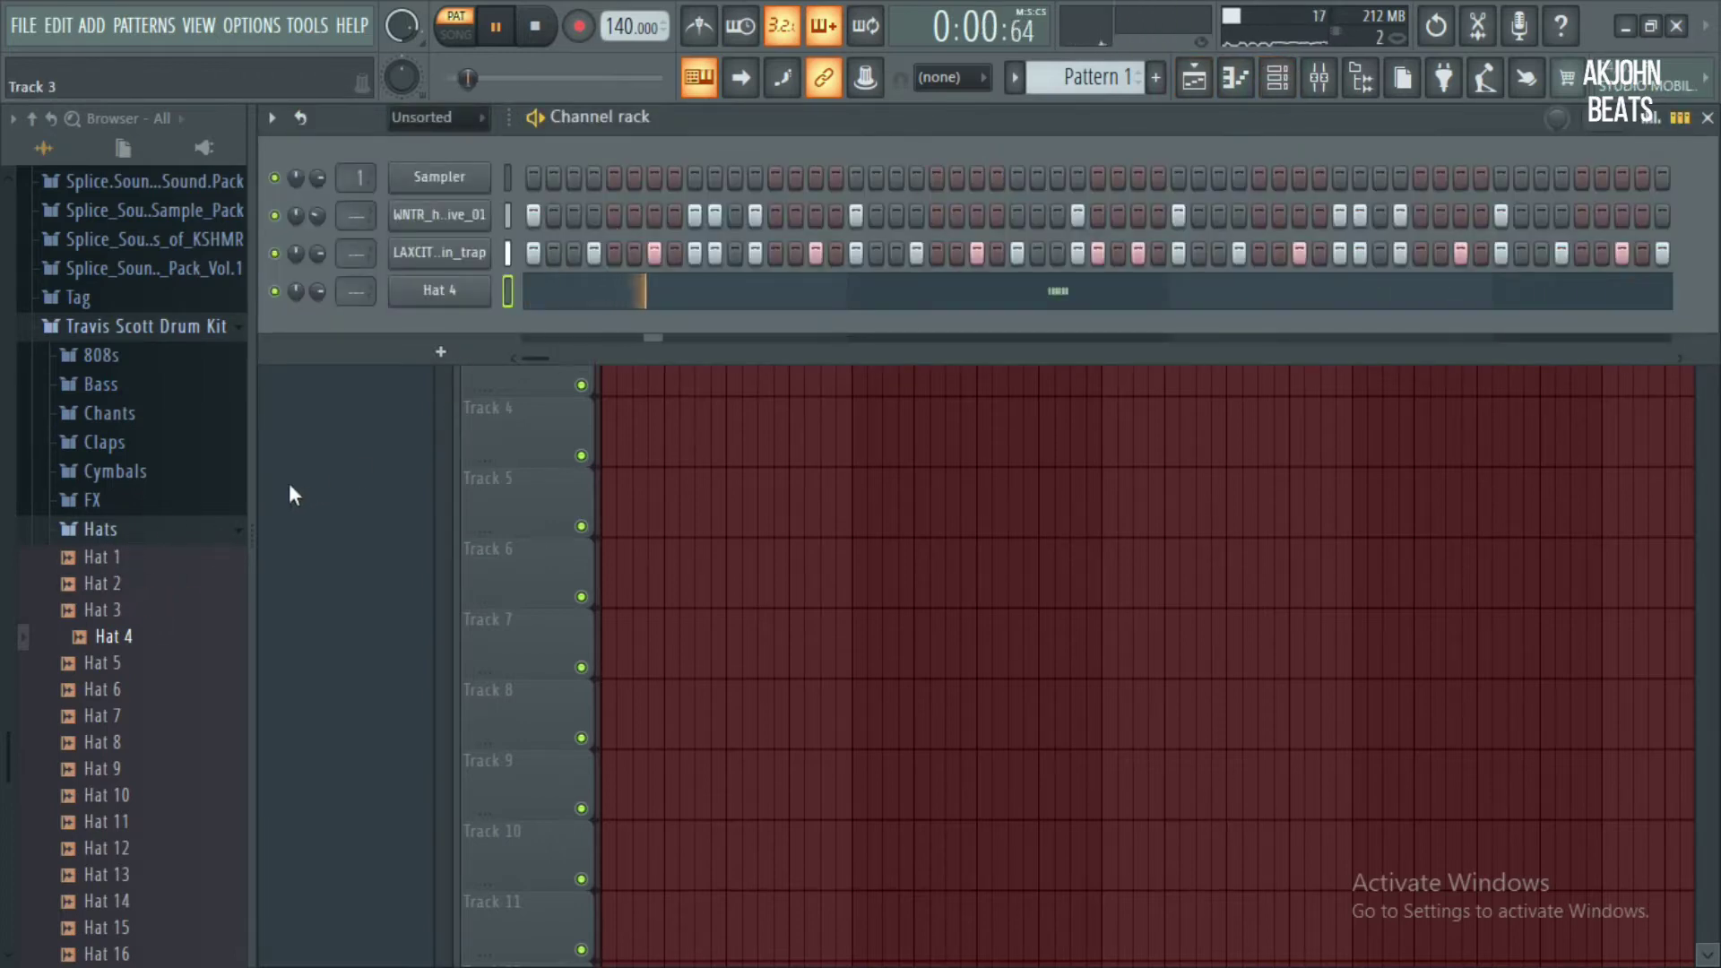
left_click(213, 529)
key("space")
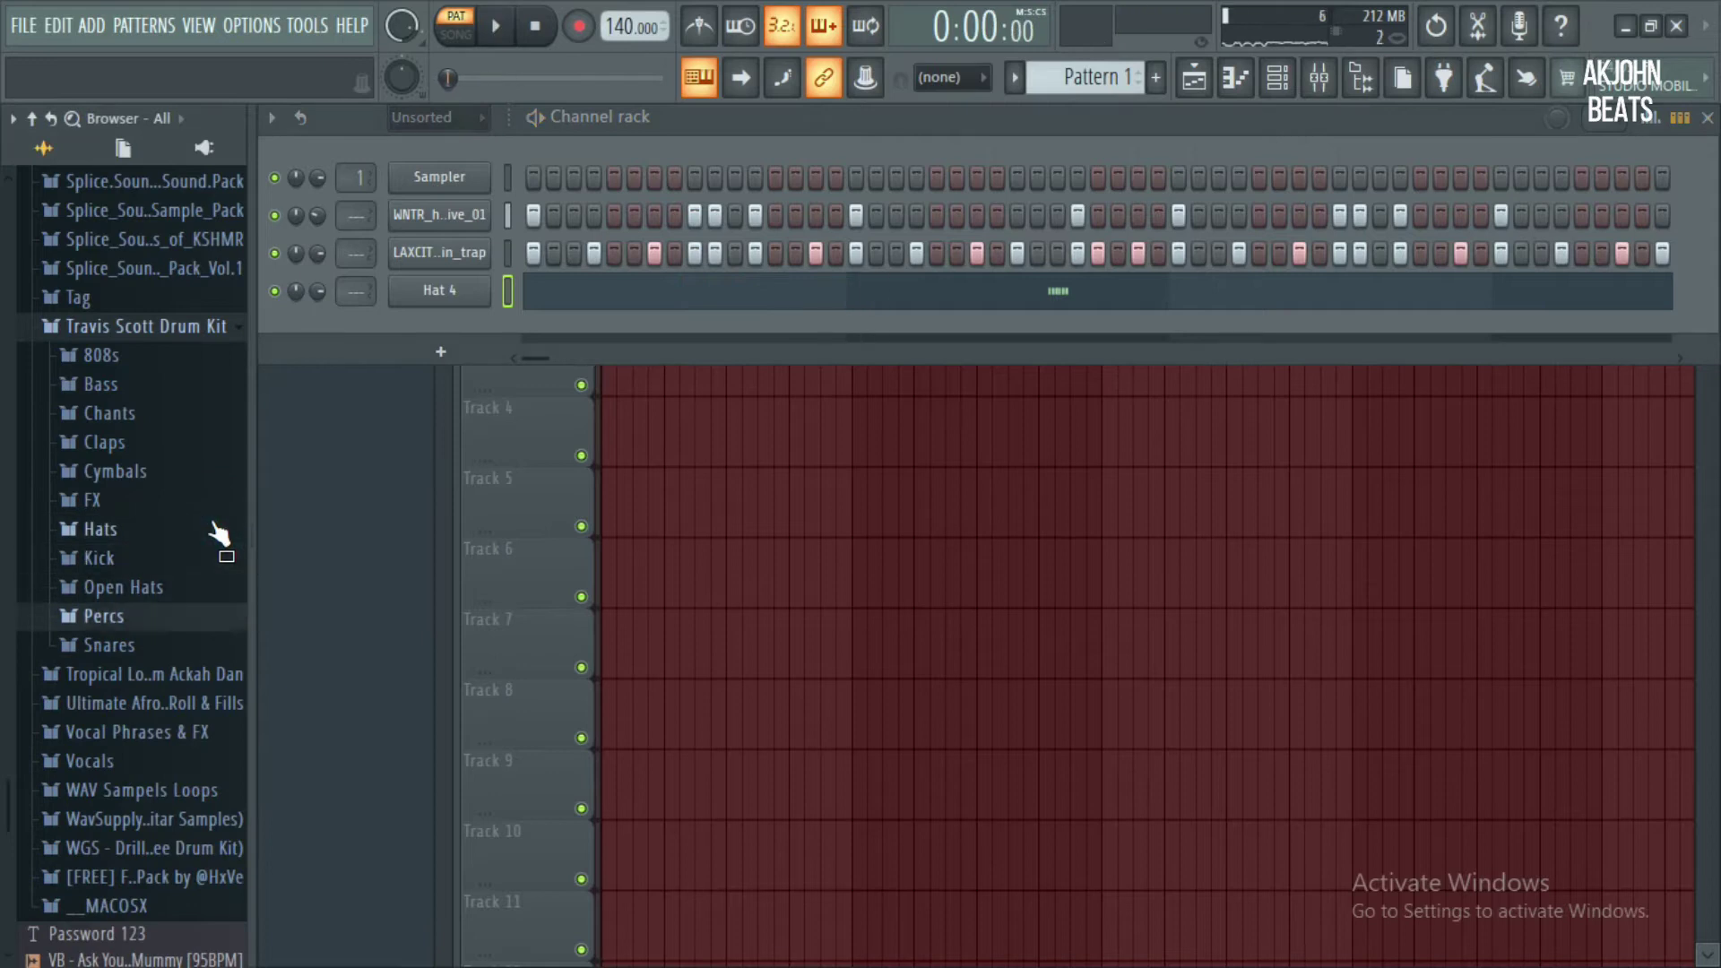
key("Down")
key("Right")
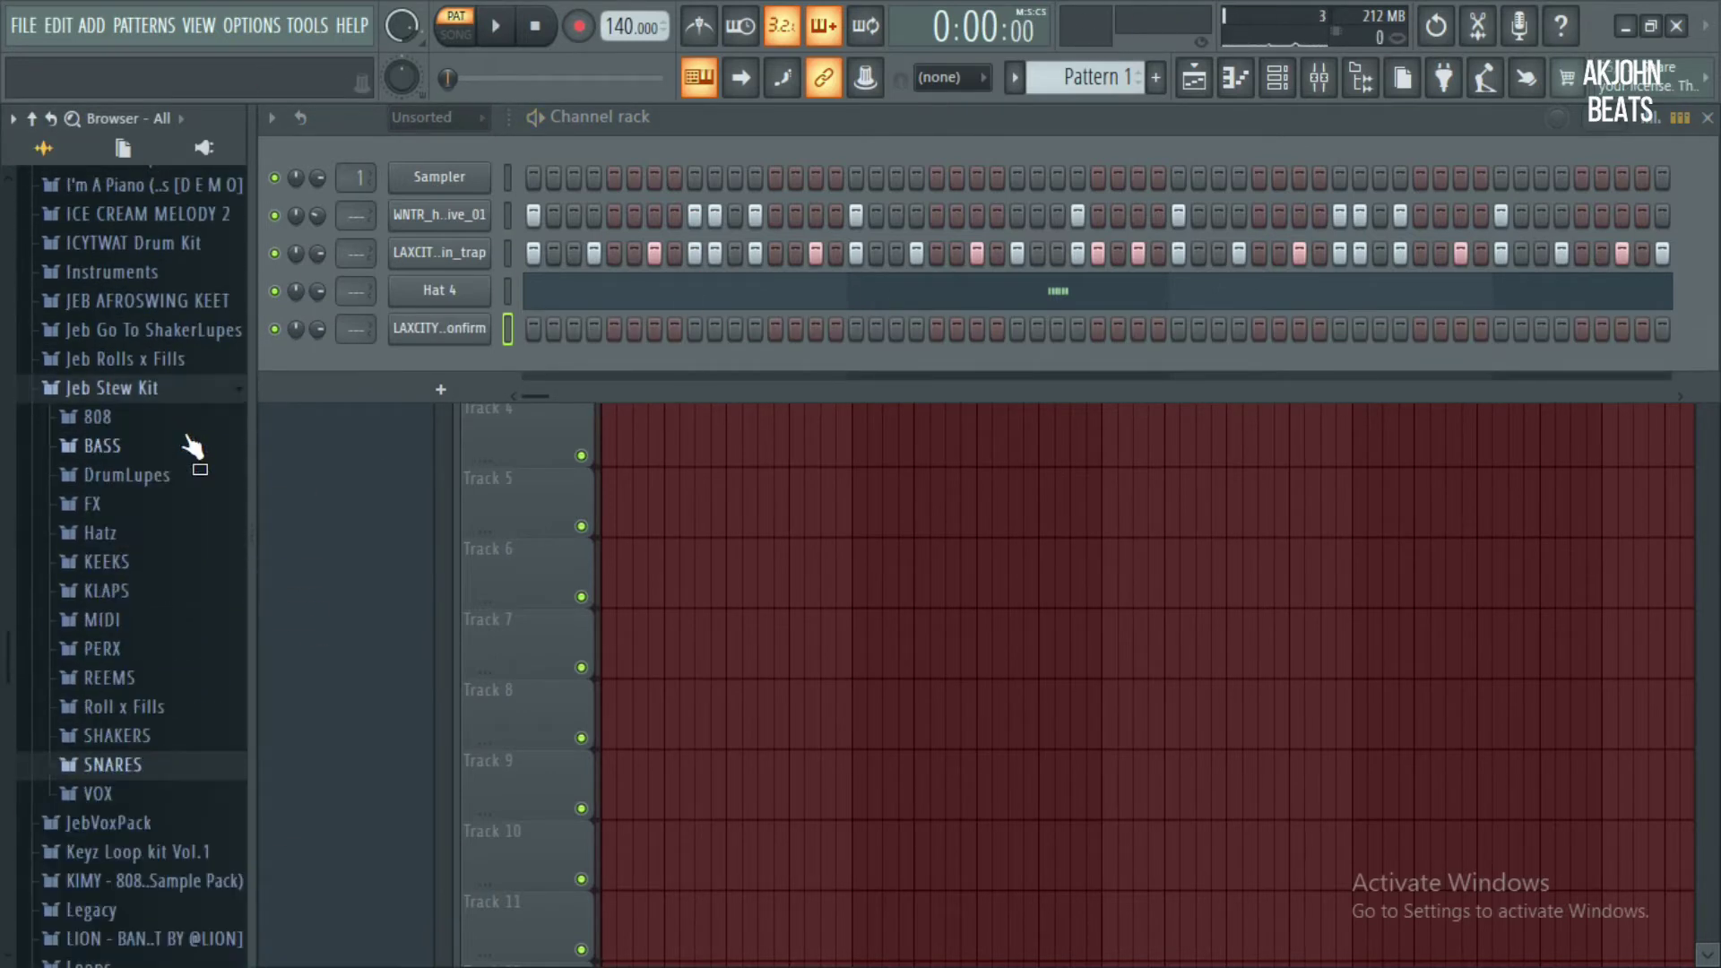
Open the Jeb Stew Kit's REEMS folder and audition its rim samples one after another down to Ransom Sauce Rim 1
key("Up")
key("Up")
key("Up")
key("Right")
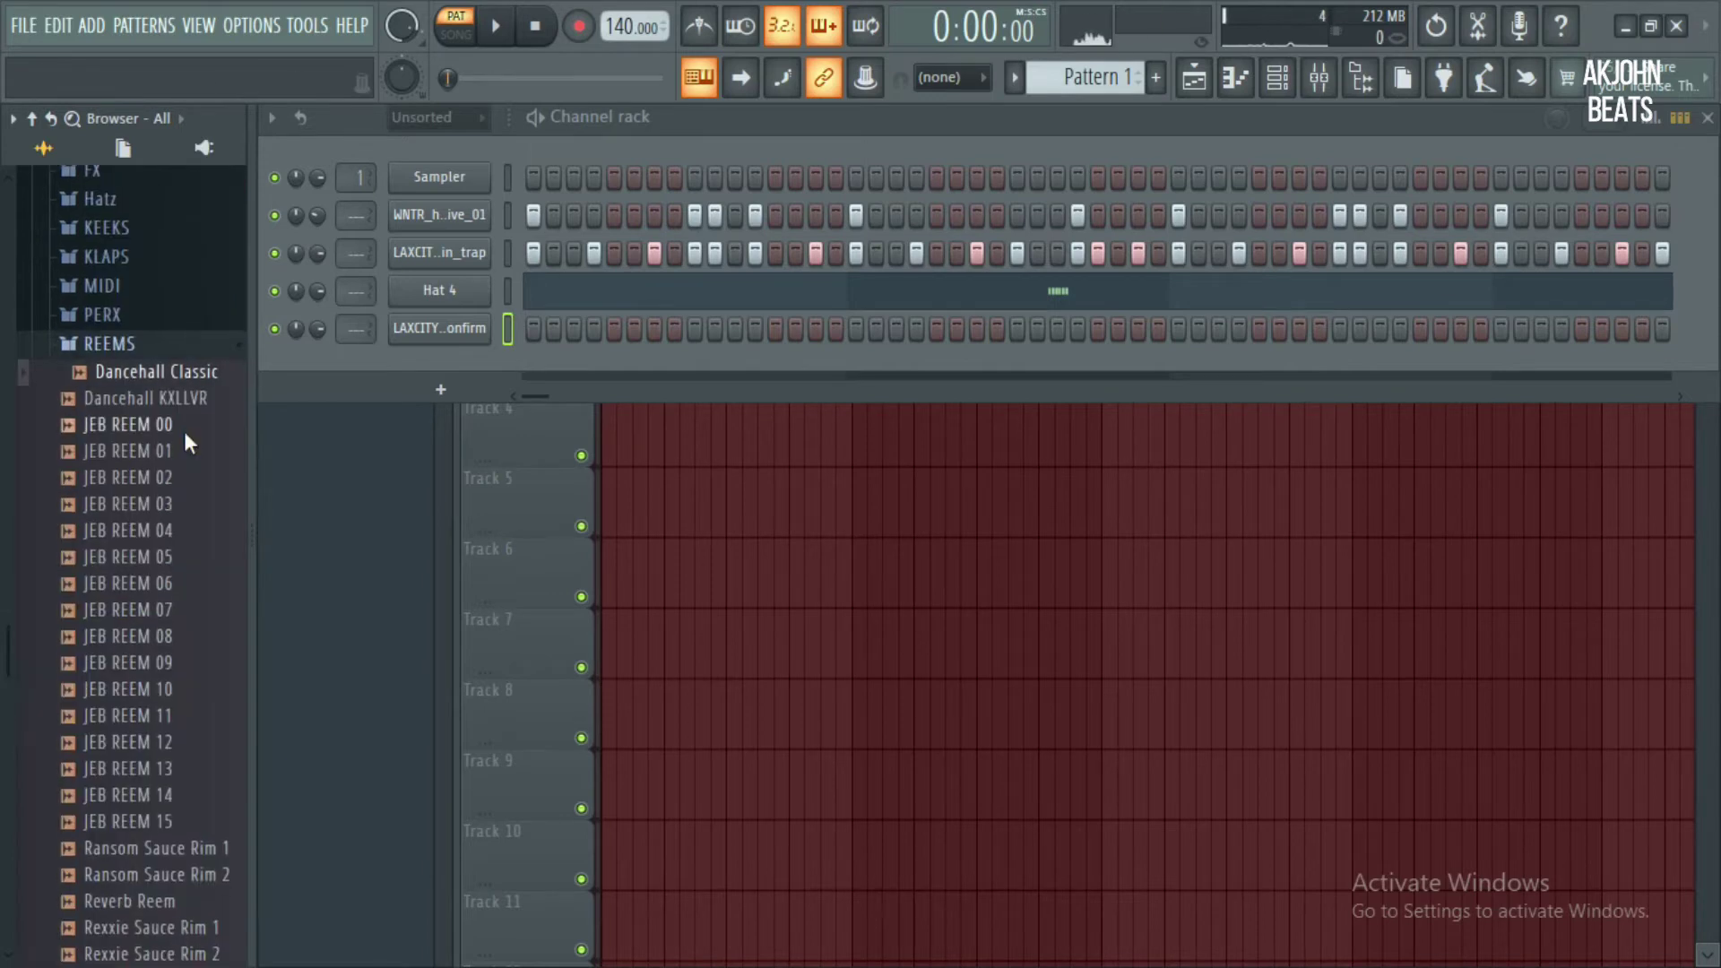
key("Down")
key("Down")
key("Down")
key("Down")
key("Down")
key("Down")
key("Down")
key("Down")
key("Down")
key("Down")
key("Down")
key("Down")
key("Down")
key("Down")
key("Down")
key("Down")
key("Down")
key("Down")
key("Down")
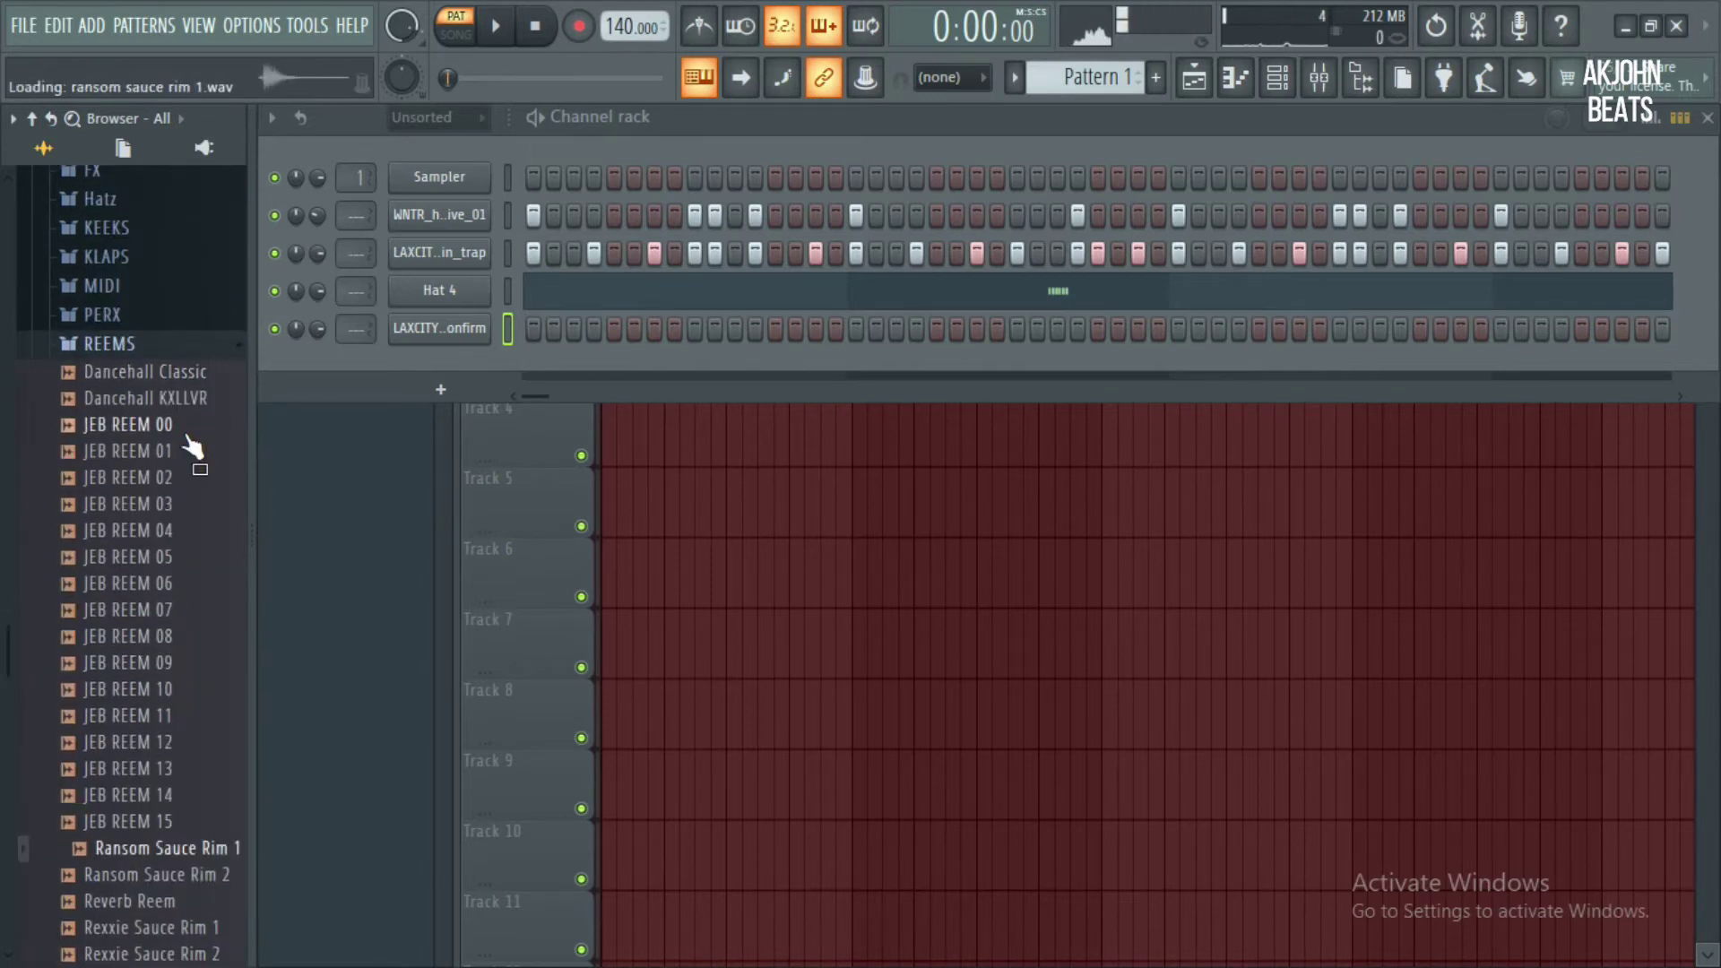
Audition the remaining rims over the playing pattern and add Rexxie Sauce Rim 1 as a new channel
key("space")
key("Down")
key("Down")
key("Down")
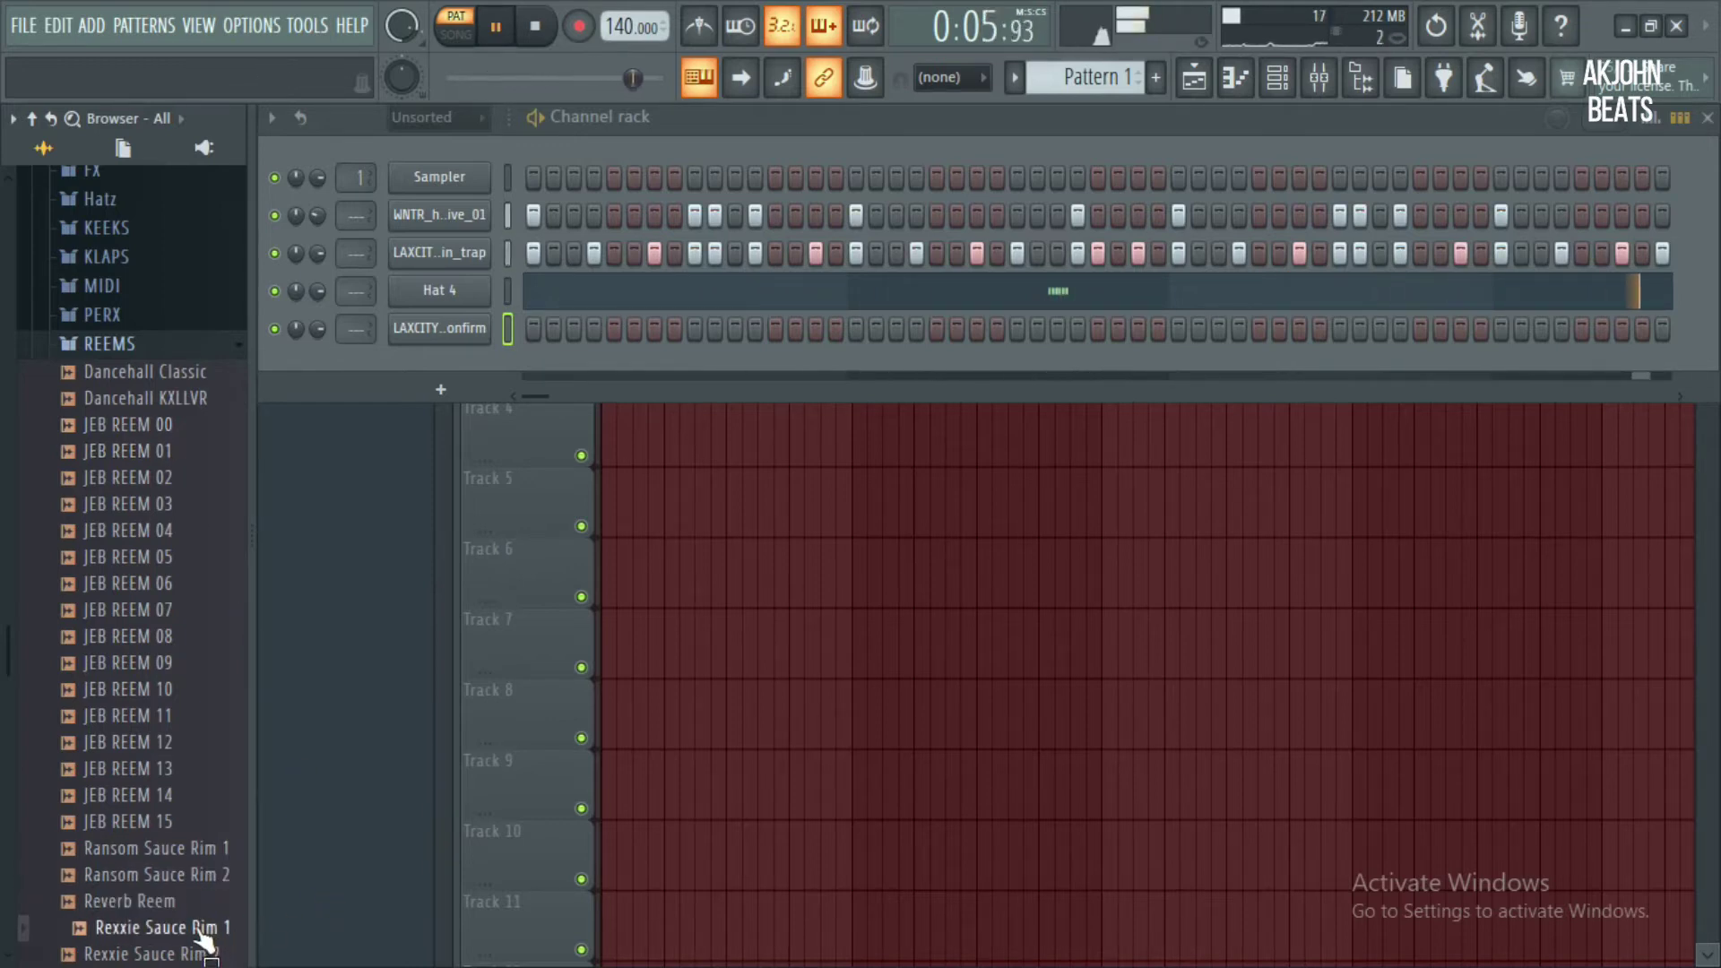
left_click_drag(369, 762, 464, 362)
key("space")
Try the Rexxie Sauce Rim 1 on step 7 during playback, keeping a single hit on step 9
key("space")
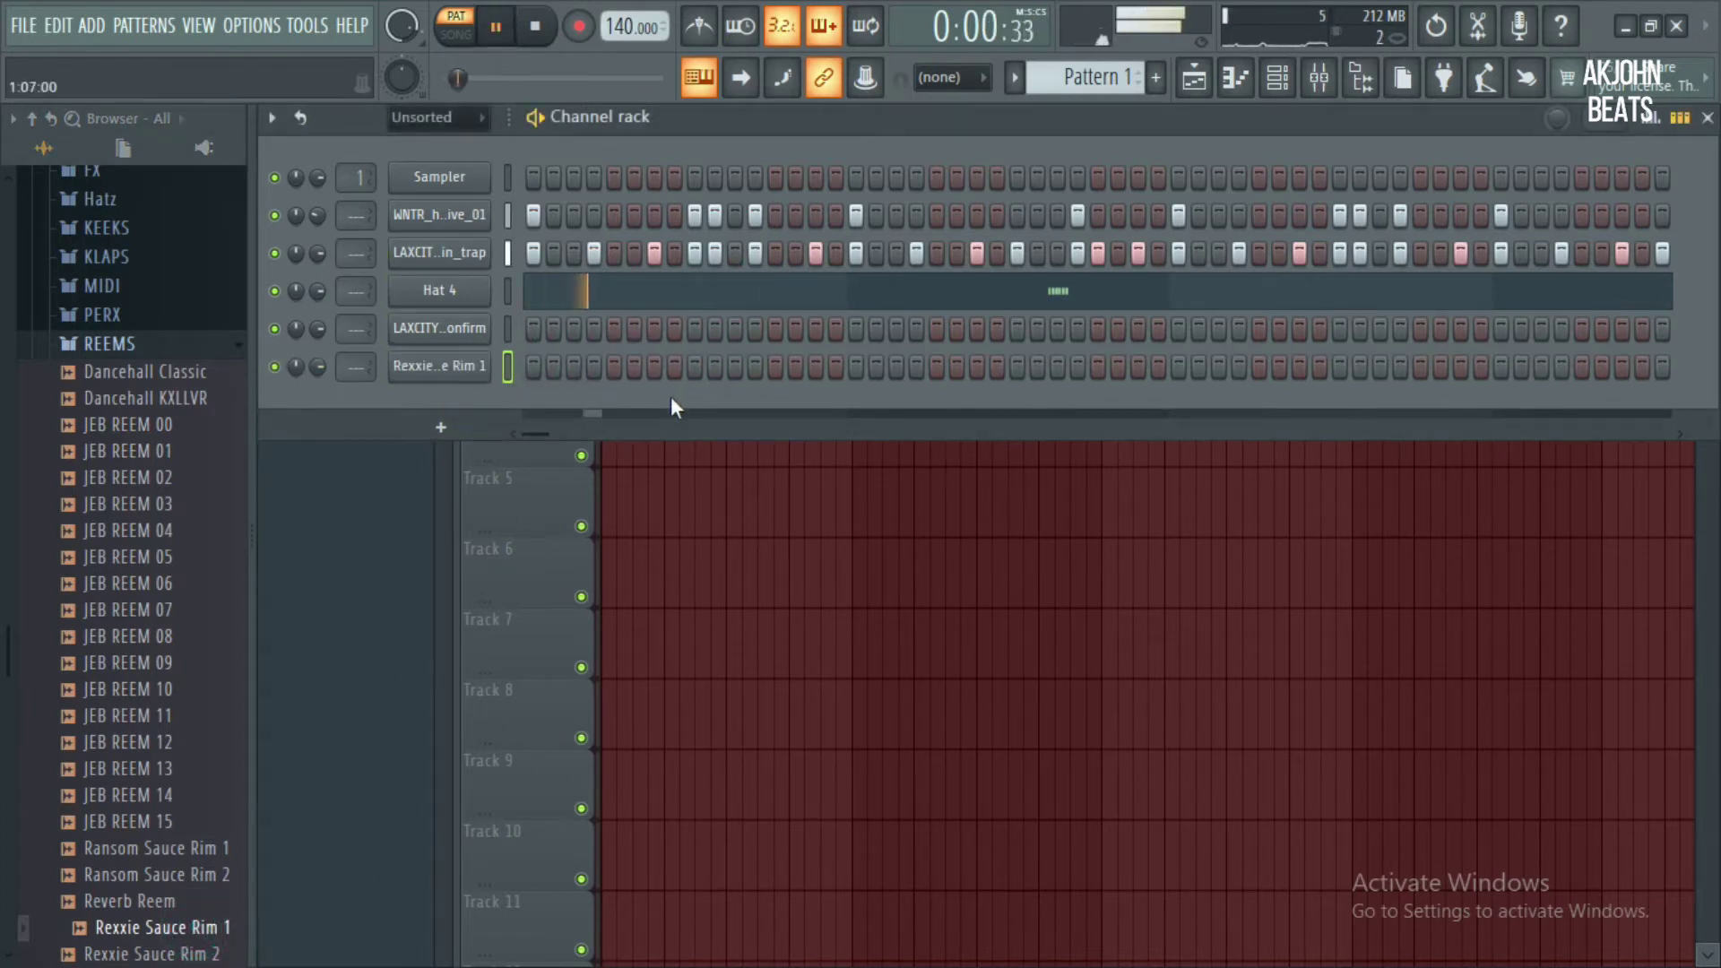
left_click(654, 368)
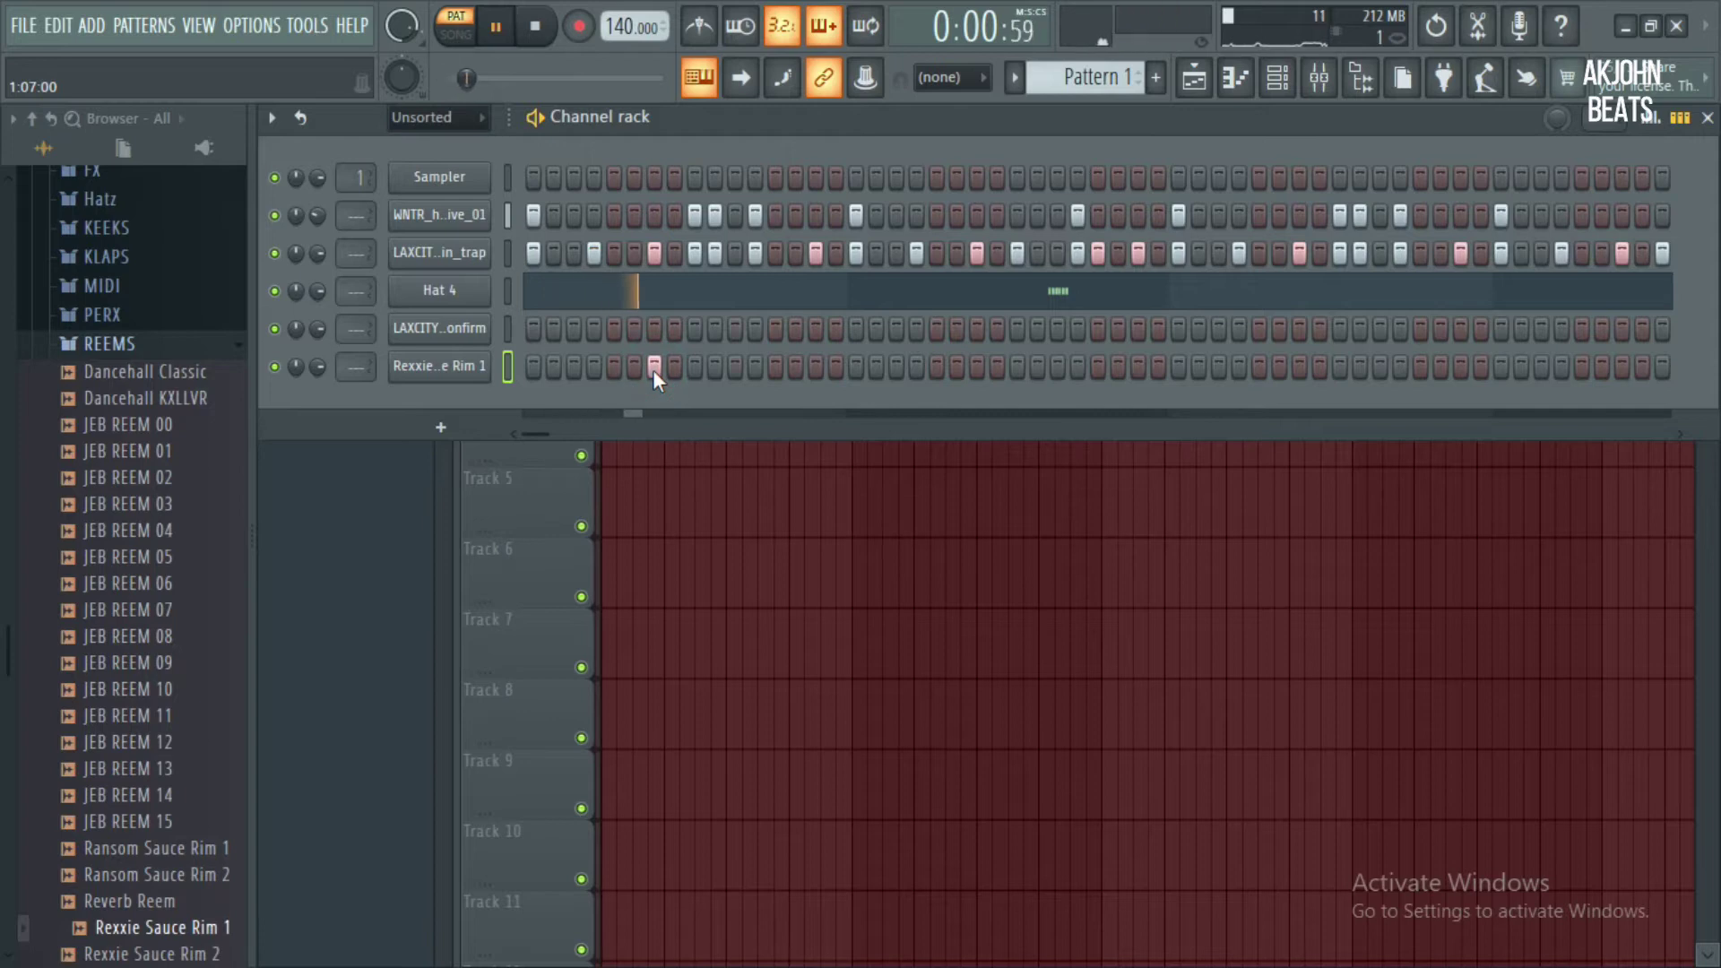
left_click(691, 366)
key("space")
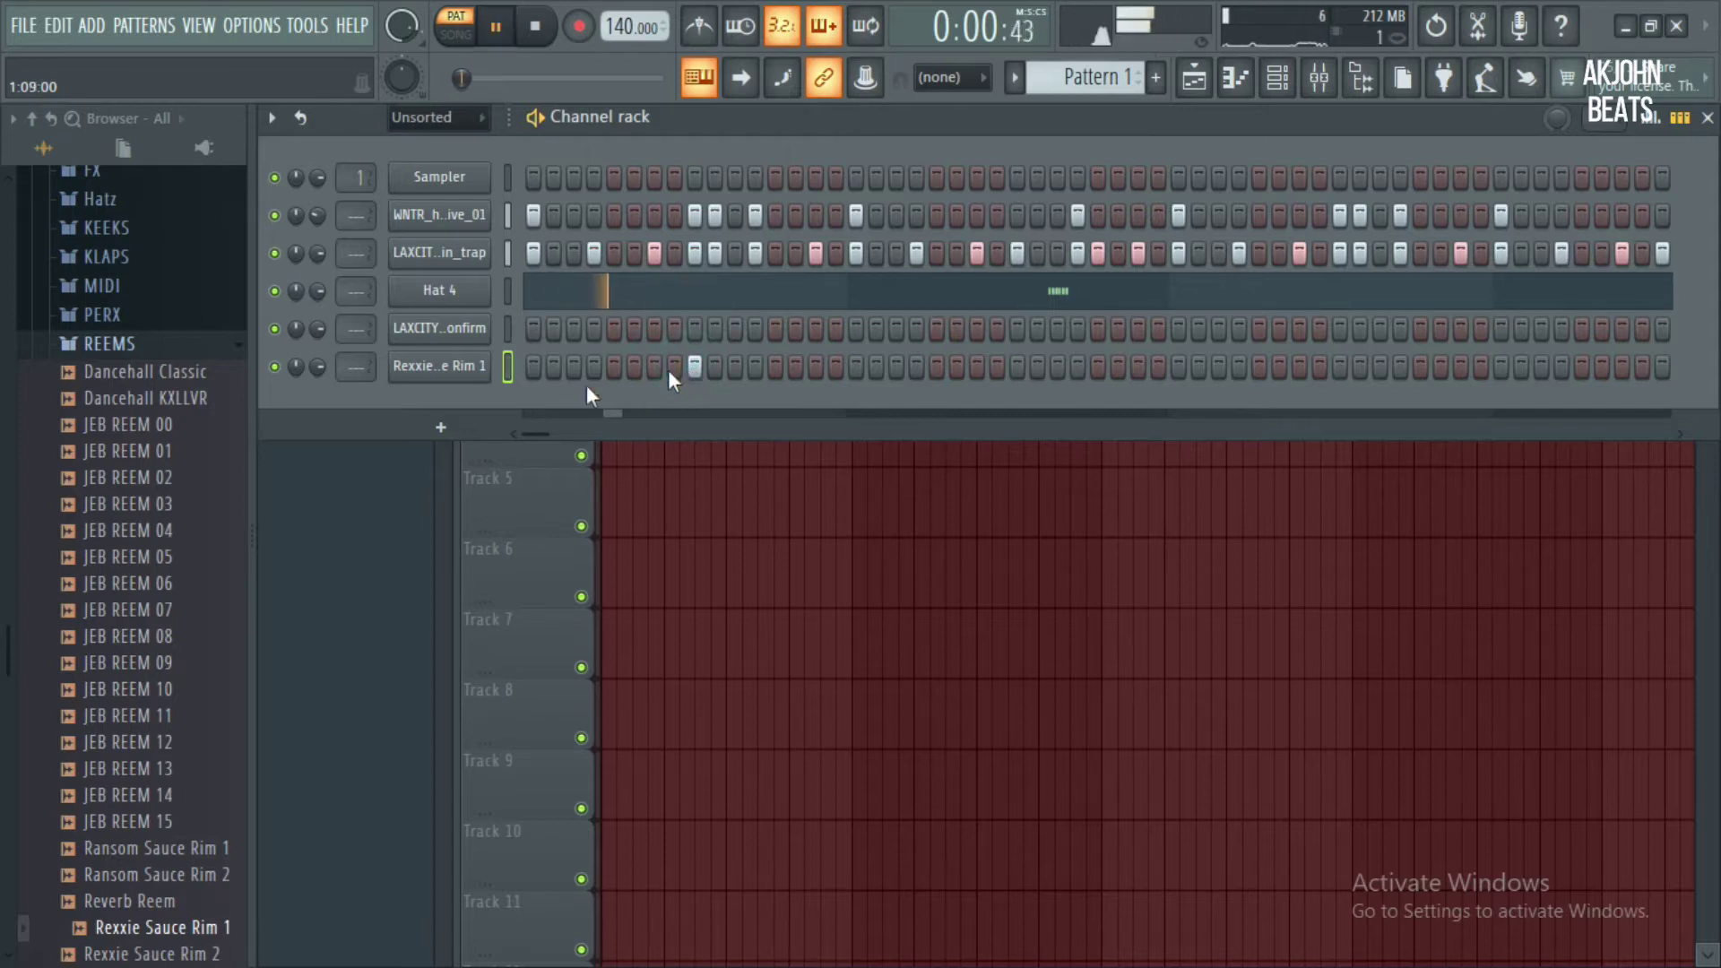
key("space")
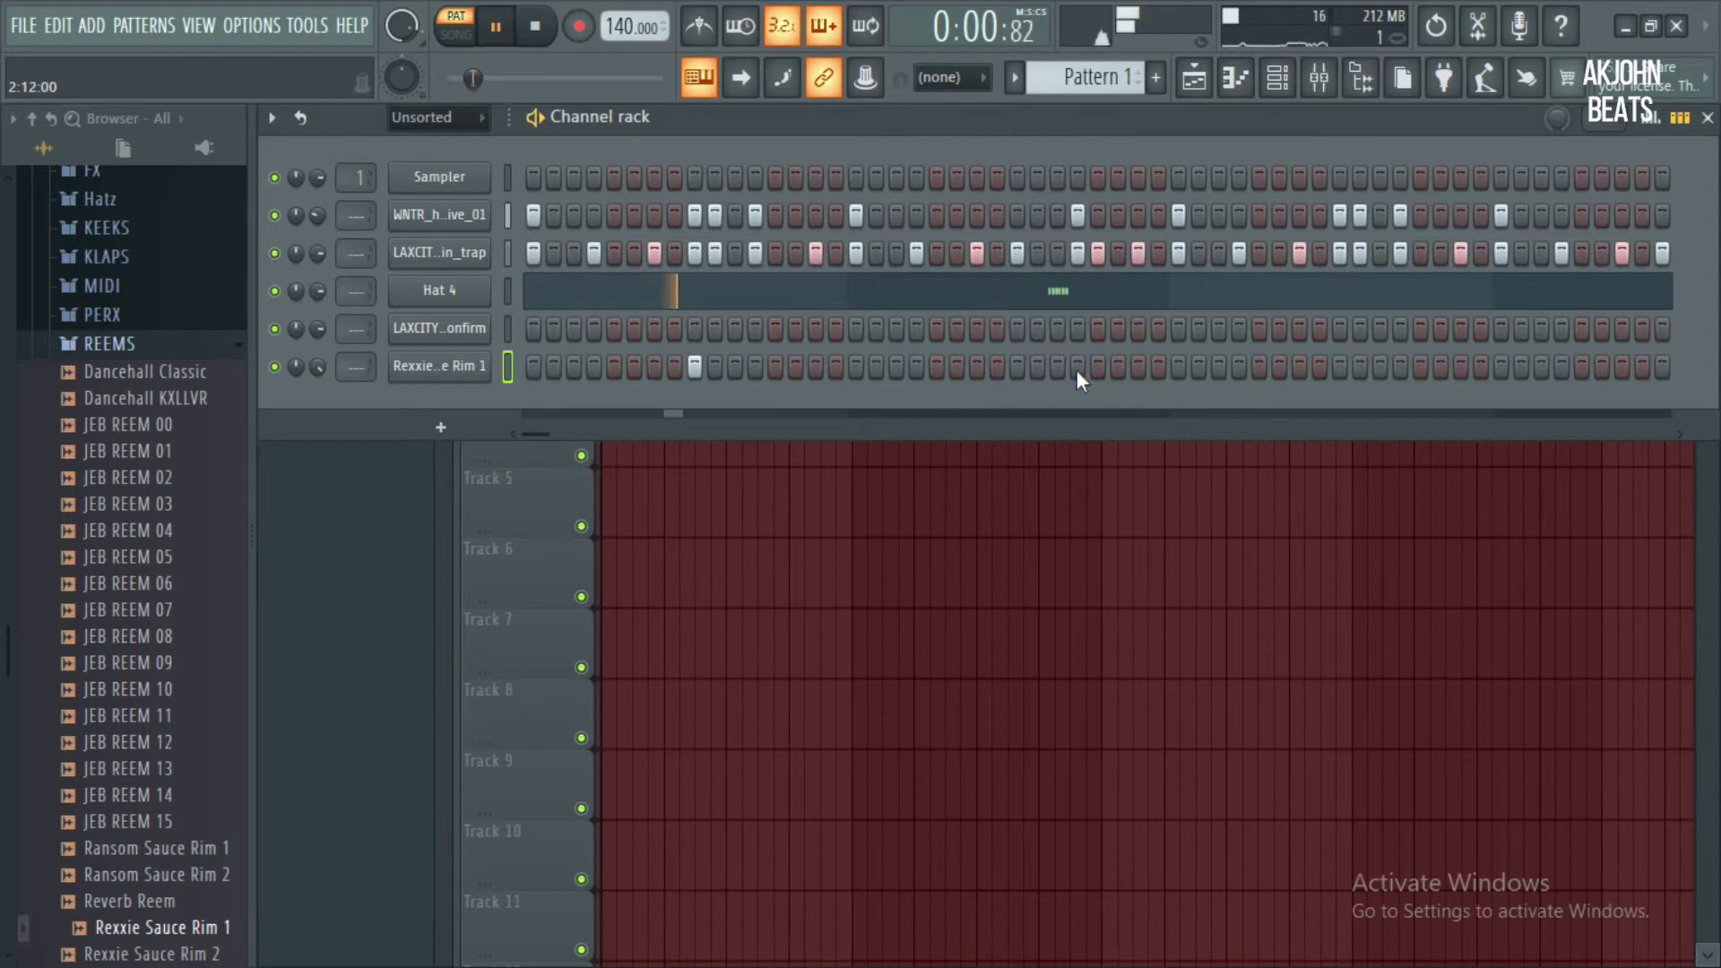
Try the rim on step 28, settle on hits at steps 29, 41 and 61, and adjust the rim channel's volume
left_click(1077, 367)
key("space")
right_click(1077, 368)
key("space")
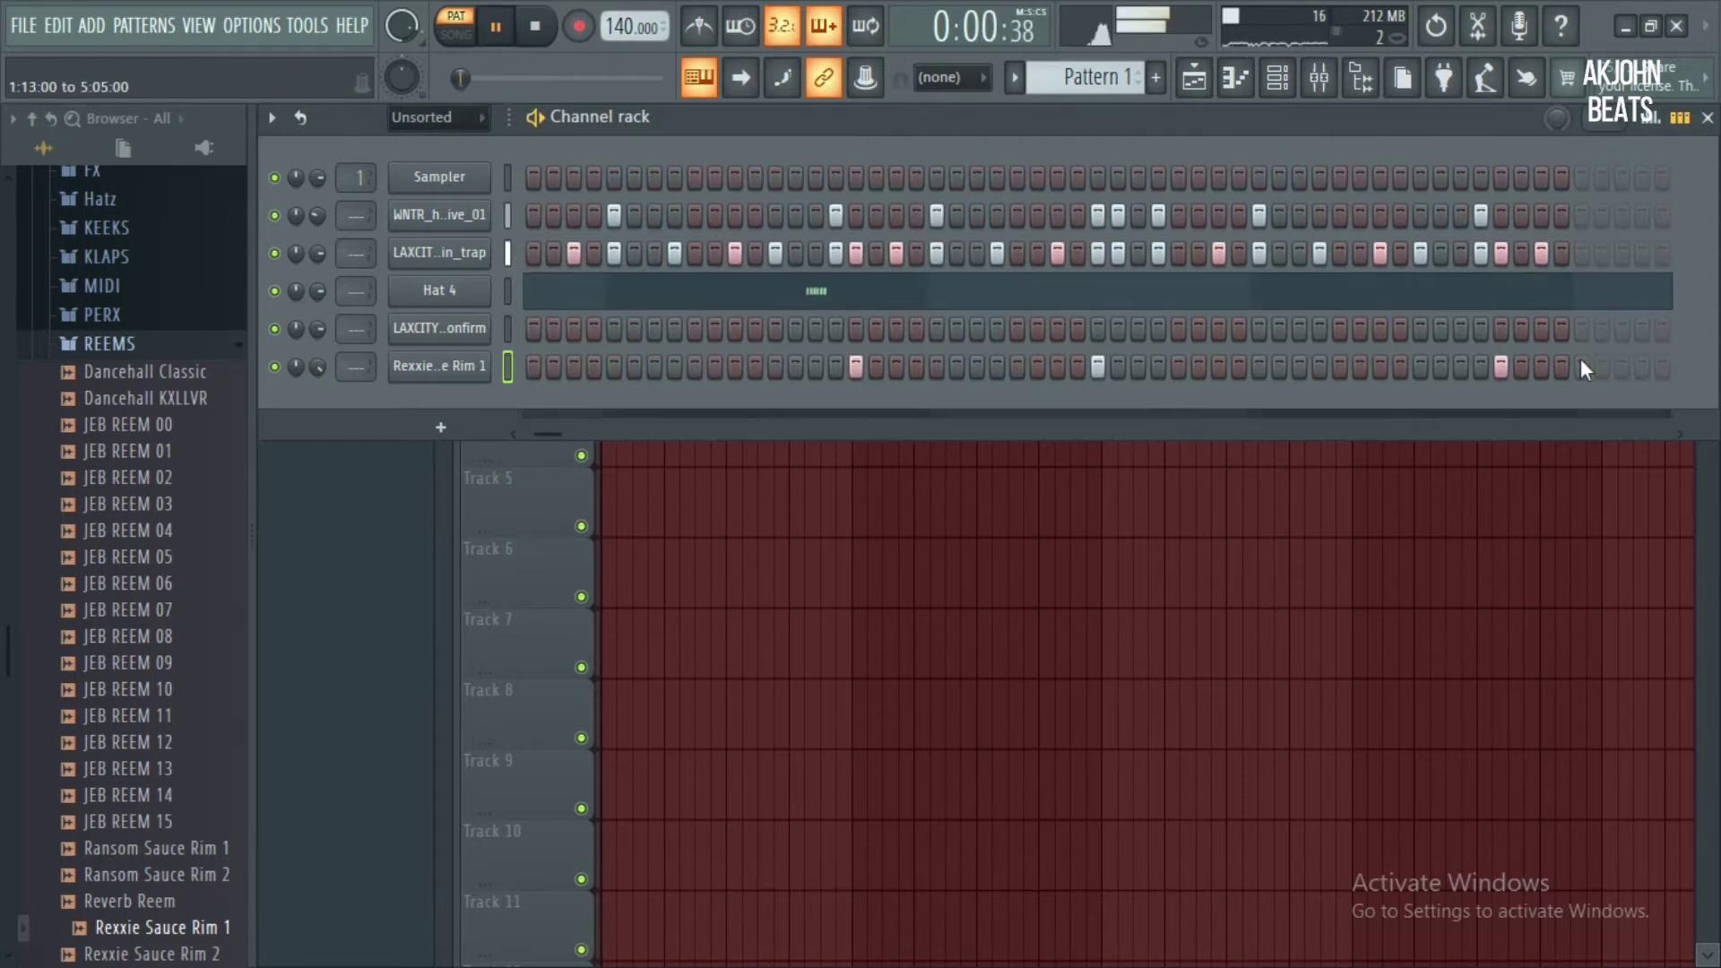
scroll(1582, 361, "right", 2)
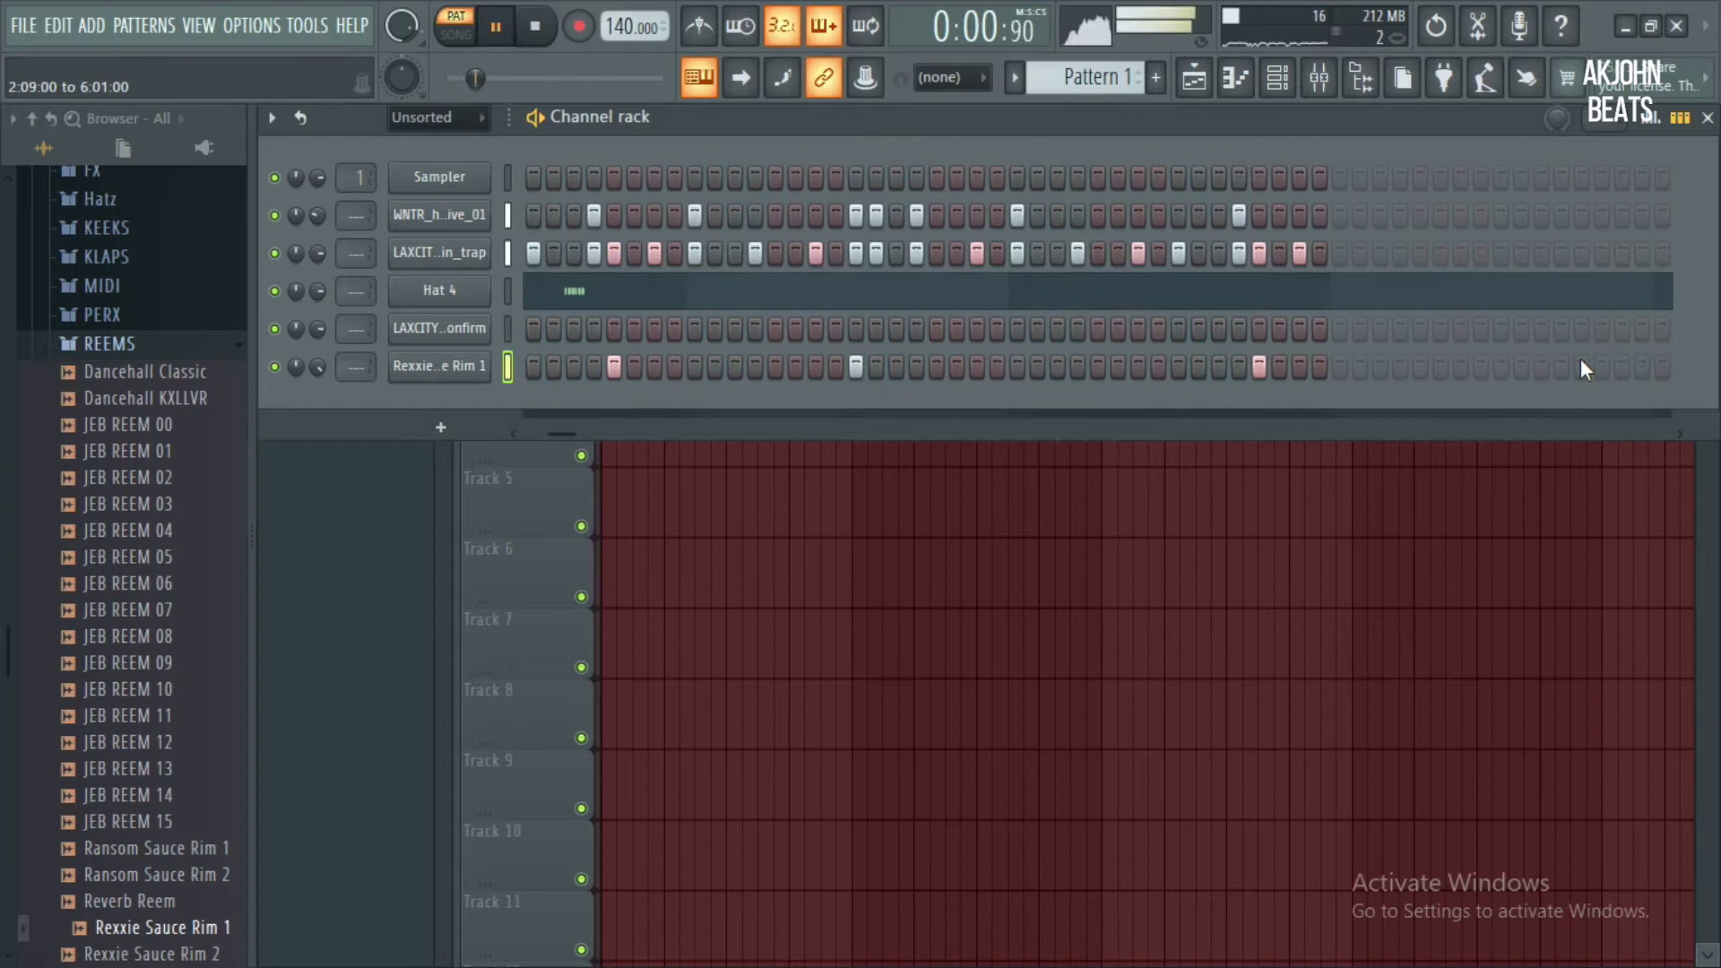
scroll(1581, 360, "left", 6)
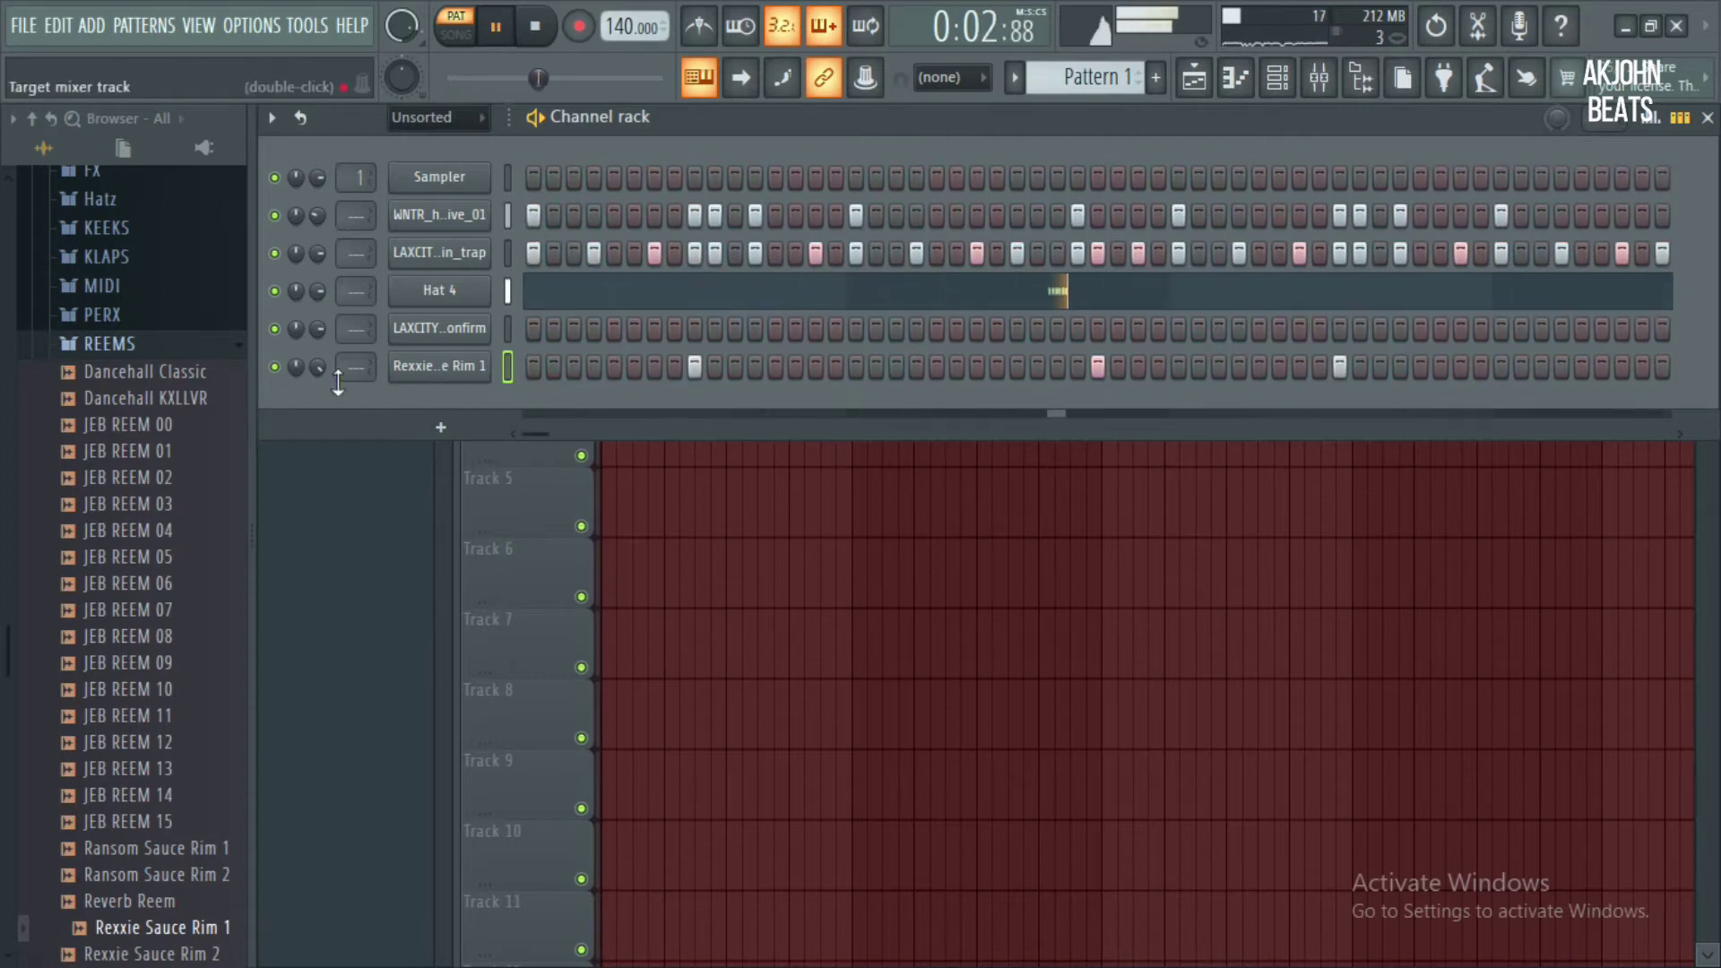
left_click_drag(319, 369, 319, 354)
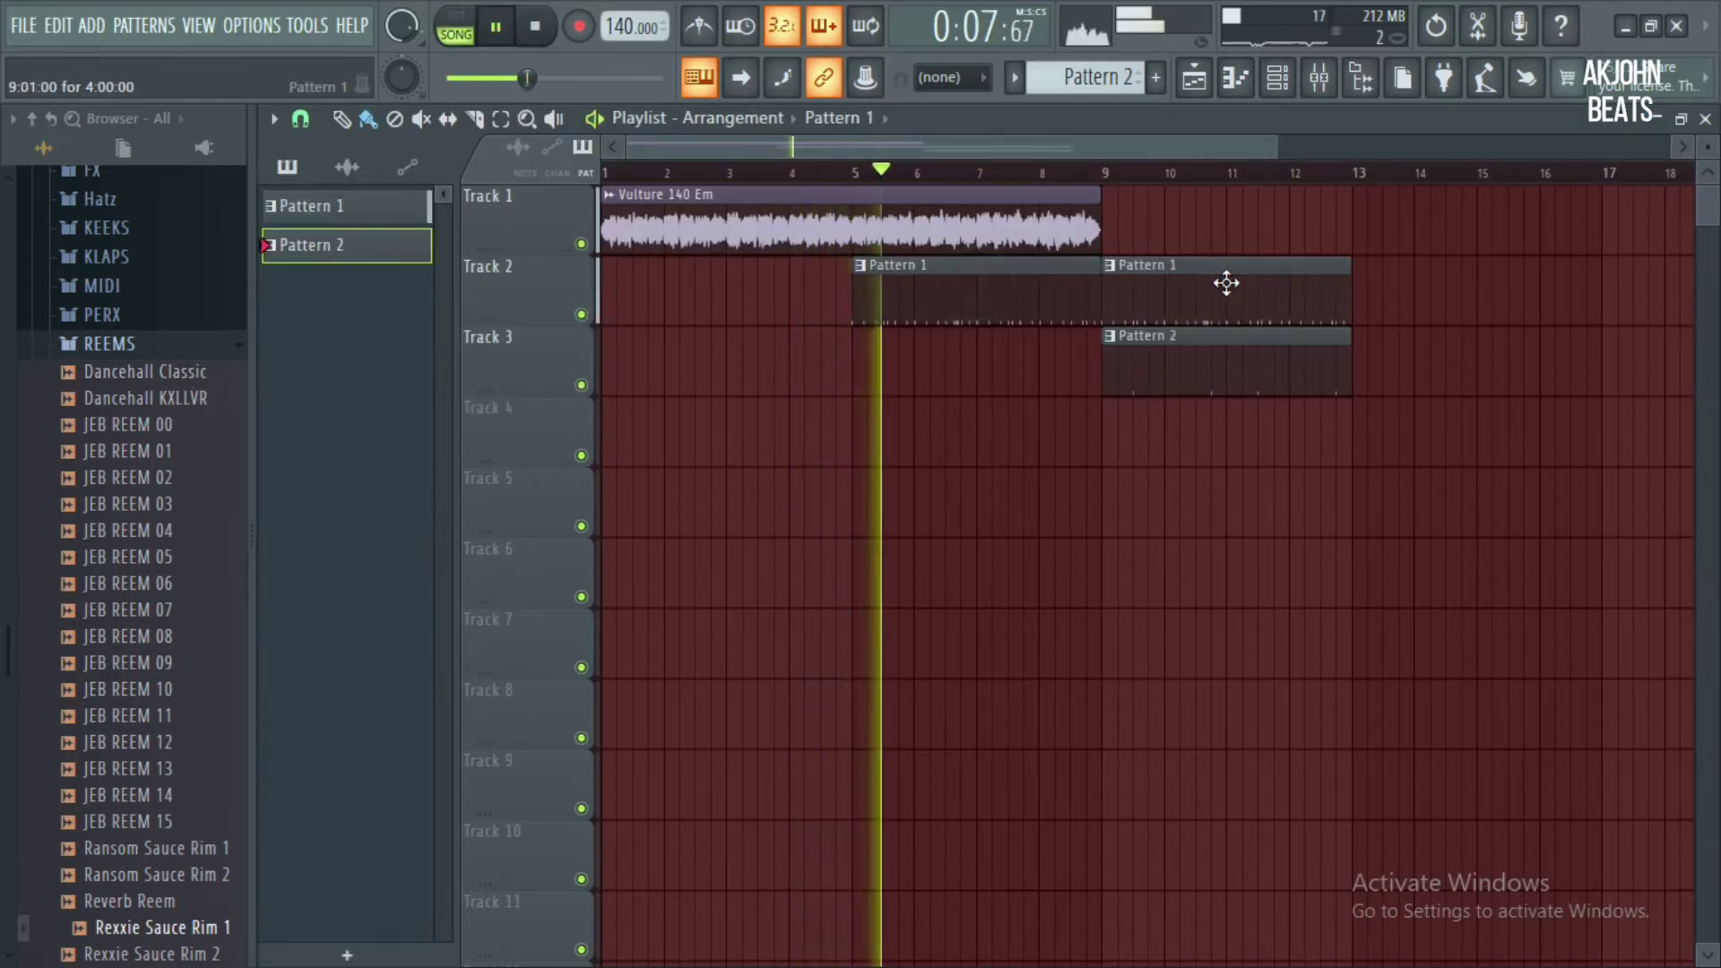
Repeat the Vulture 140 Em clip from bar 9 in the playlist and copy Pattern 1 and Pattern 2 to bar 13
left_click_drag(881, 217, 1381, 239)
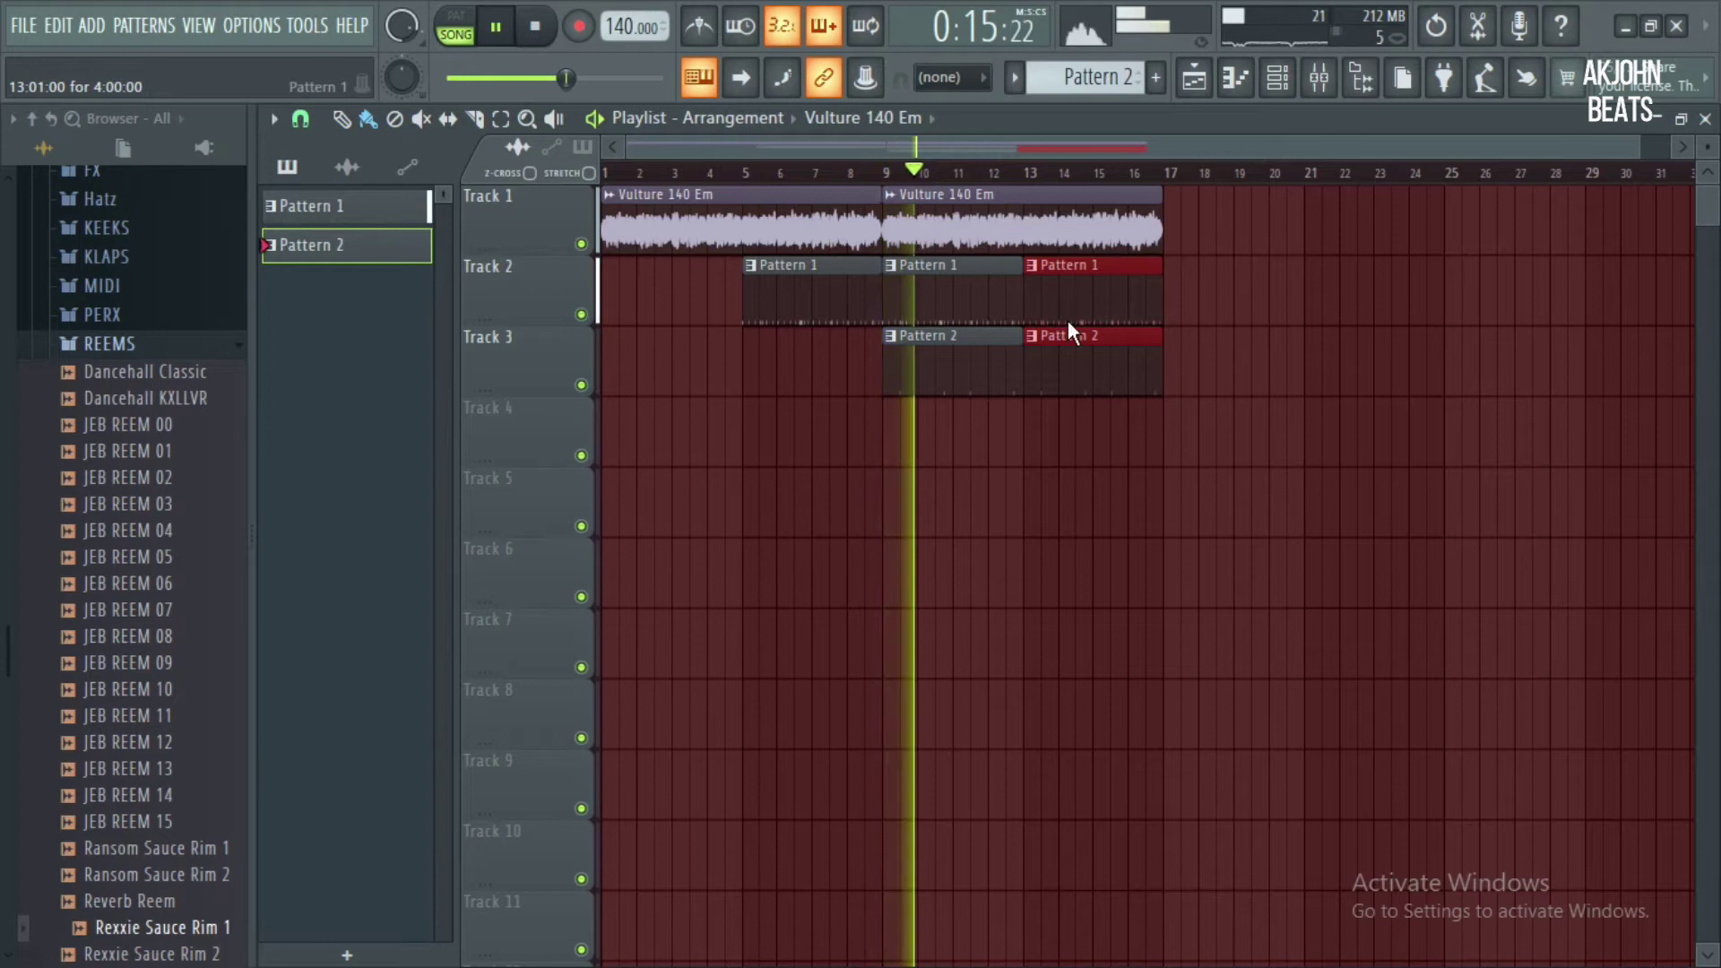
Save the project as a new song file named yourmama
key("ctrl+shift+s")
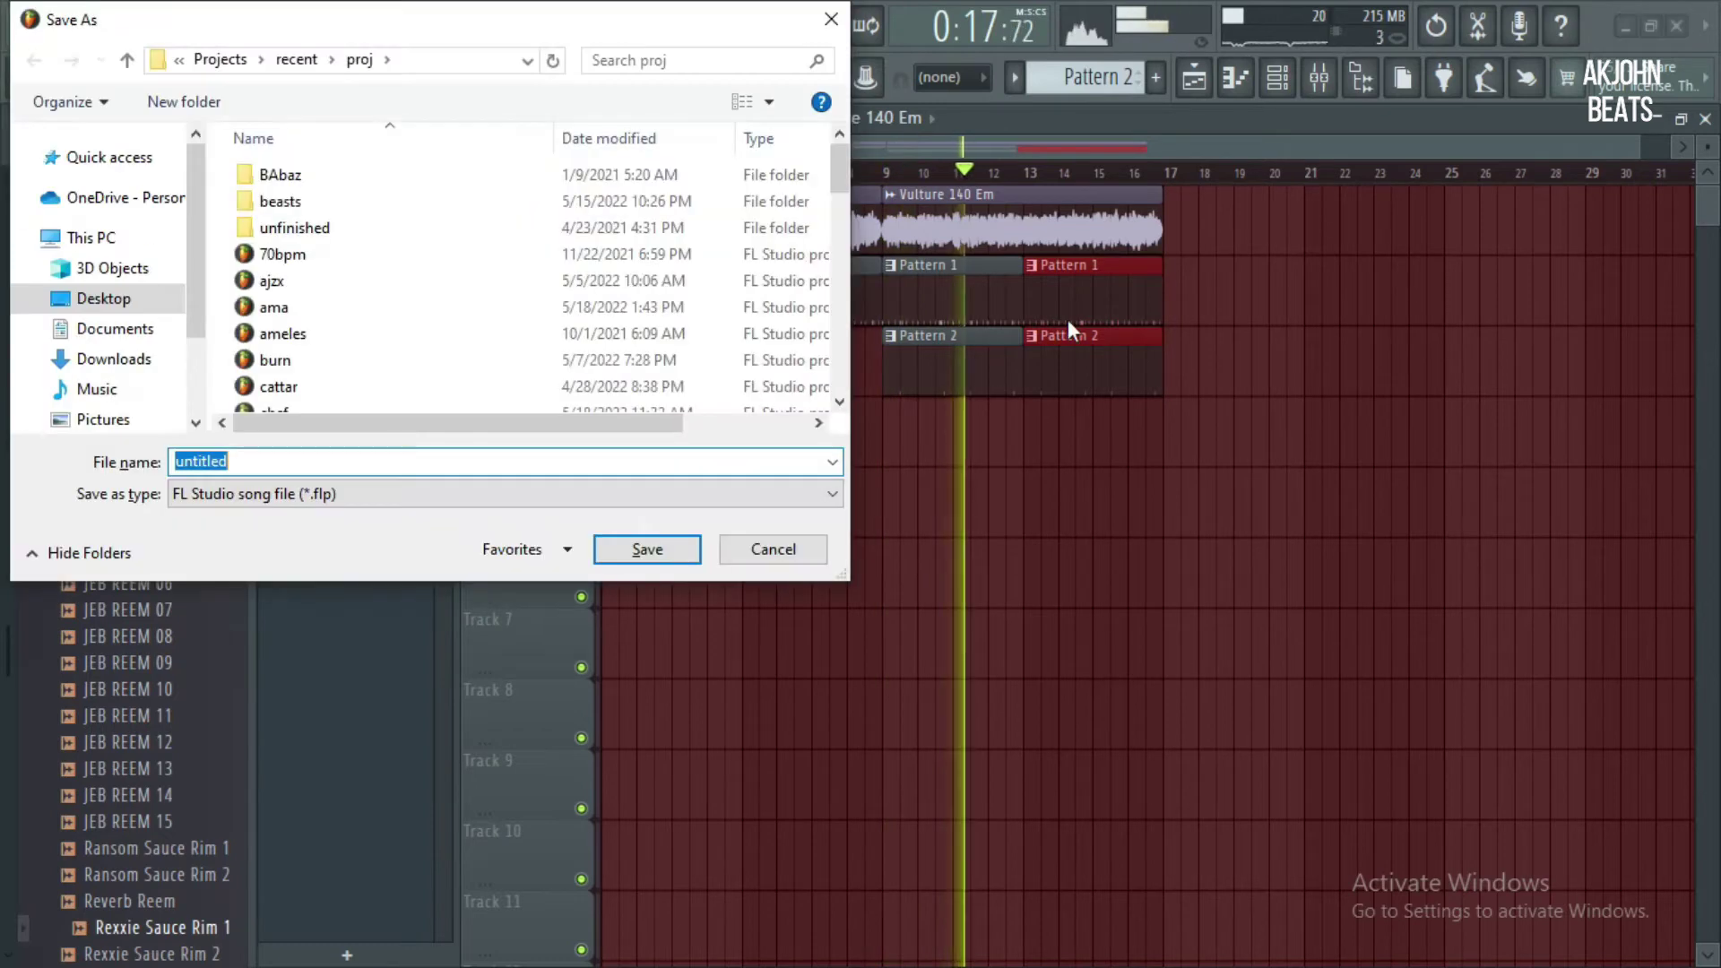
type("yourmama")
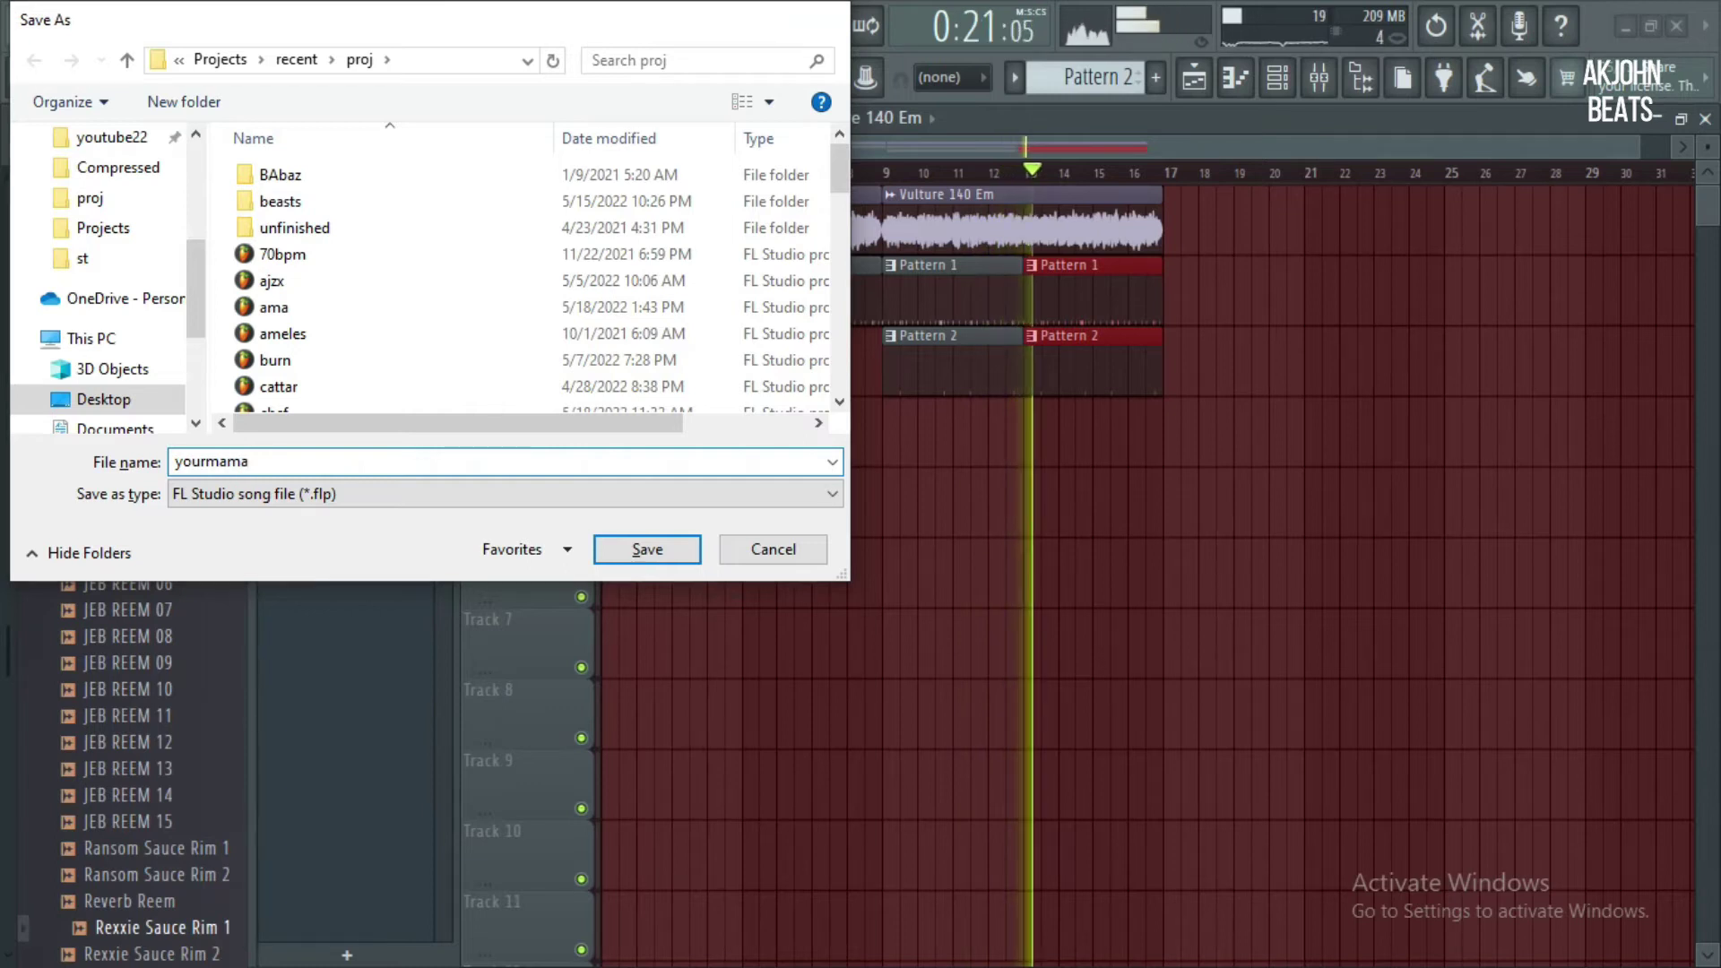
key("Return")
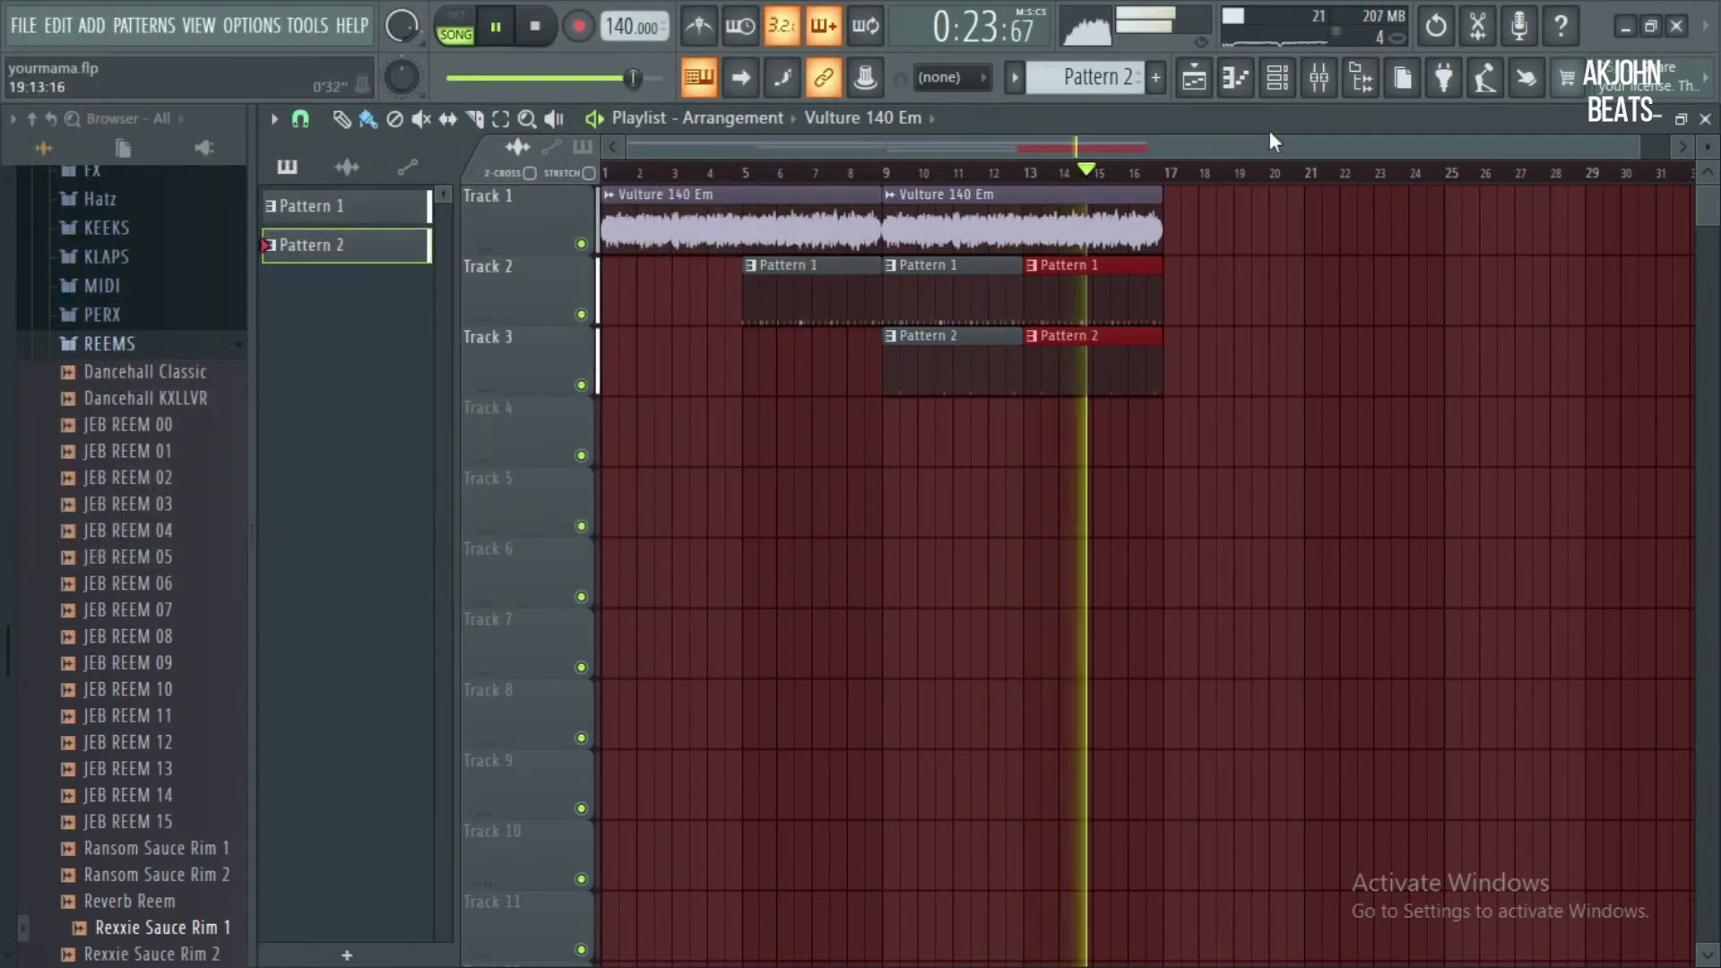
Audition kicks in the Jeb Stew Kit's KEEKS folder over the arrangement and load JEB KEEK 2 into the channel rack
left_click(1278, 83)
key("space")
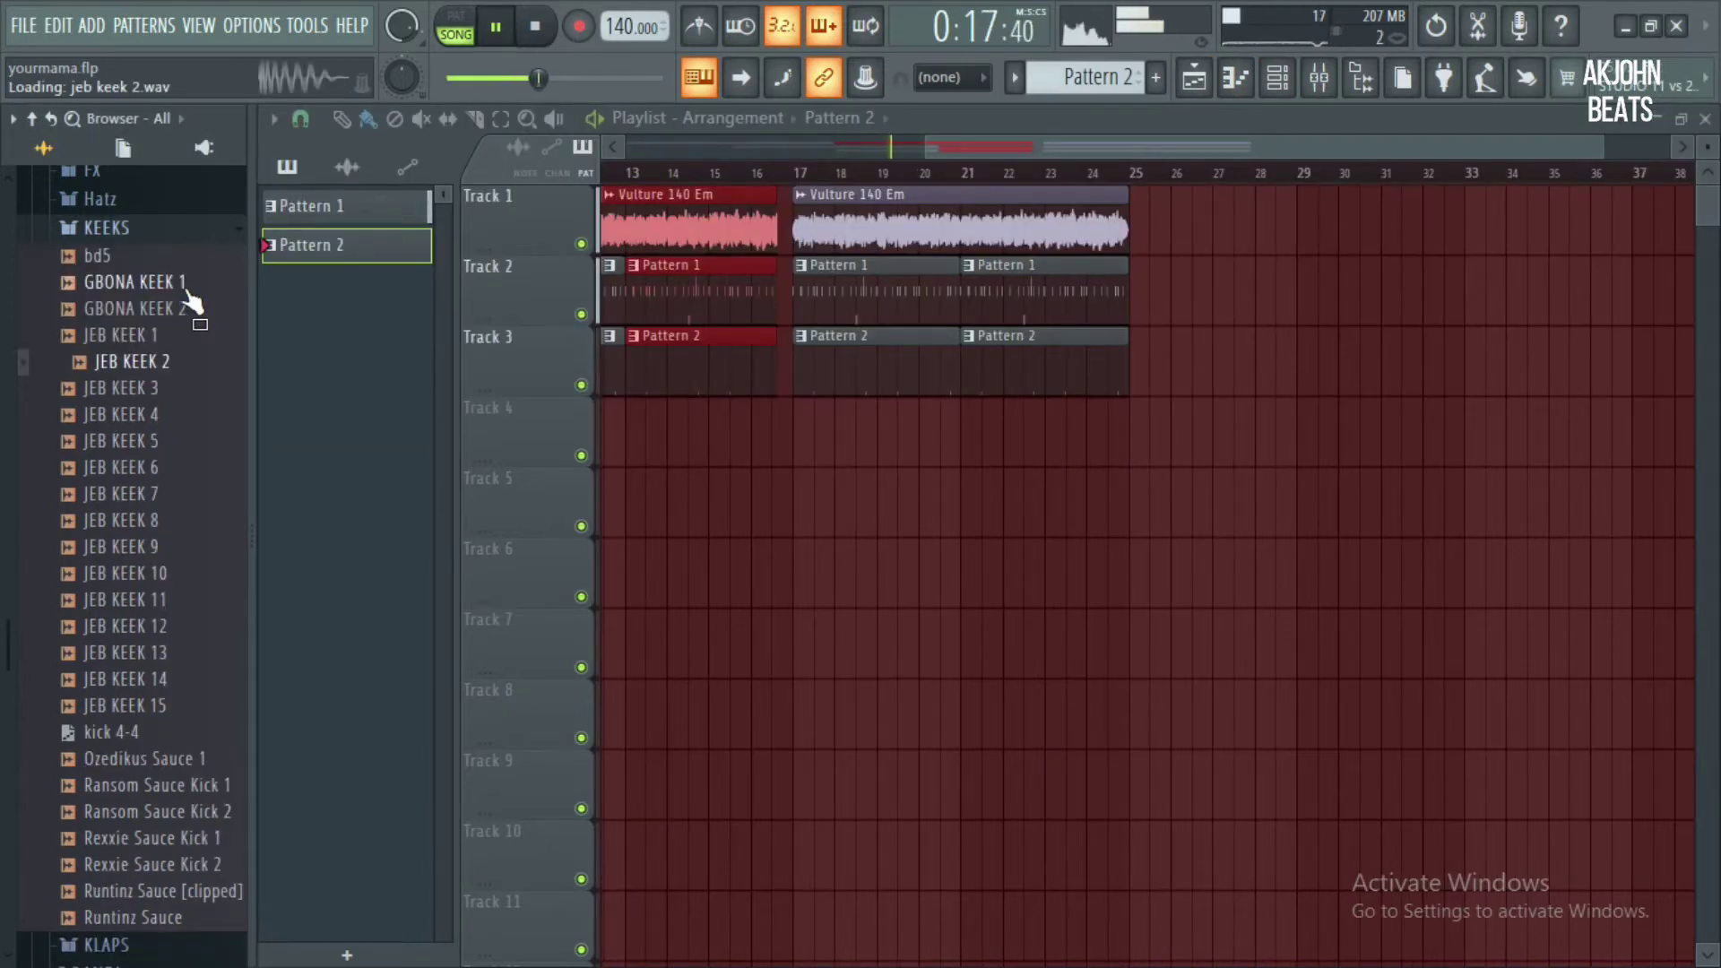
left_click(1277, 81)
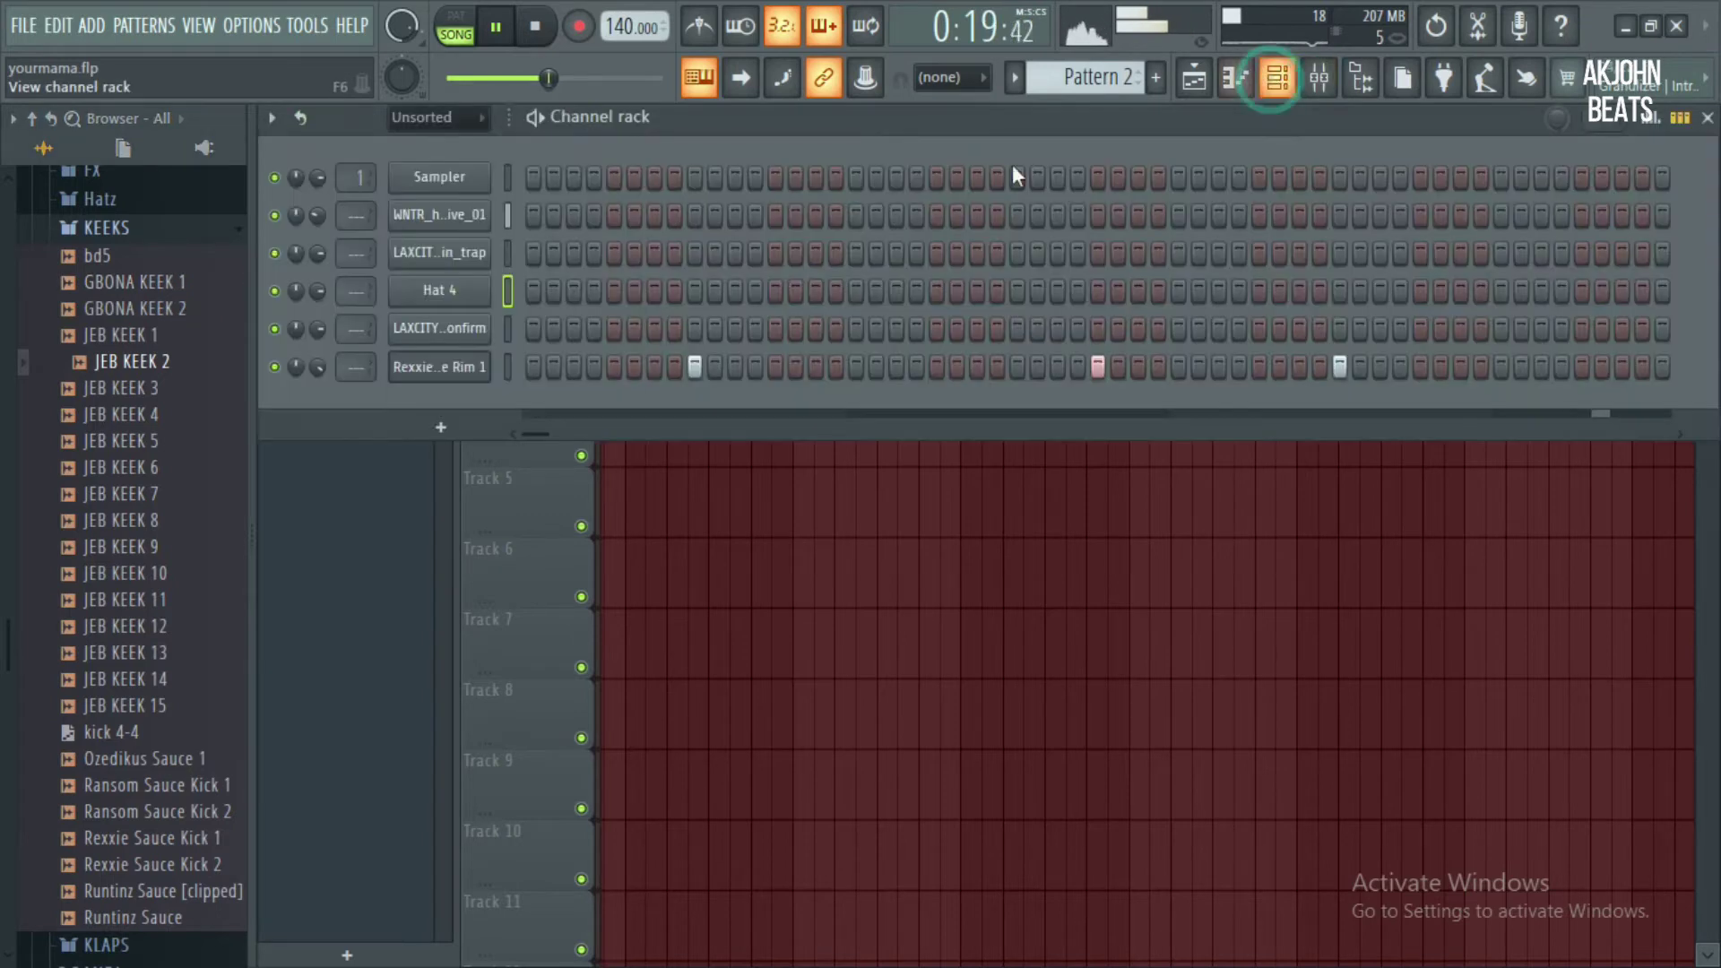
key("space")
left_click_drag(143, 361, 434, 170)
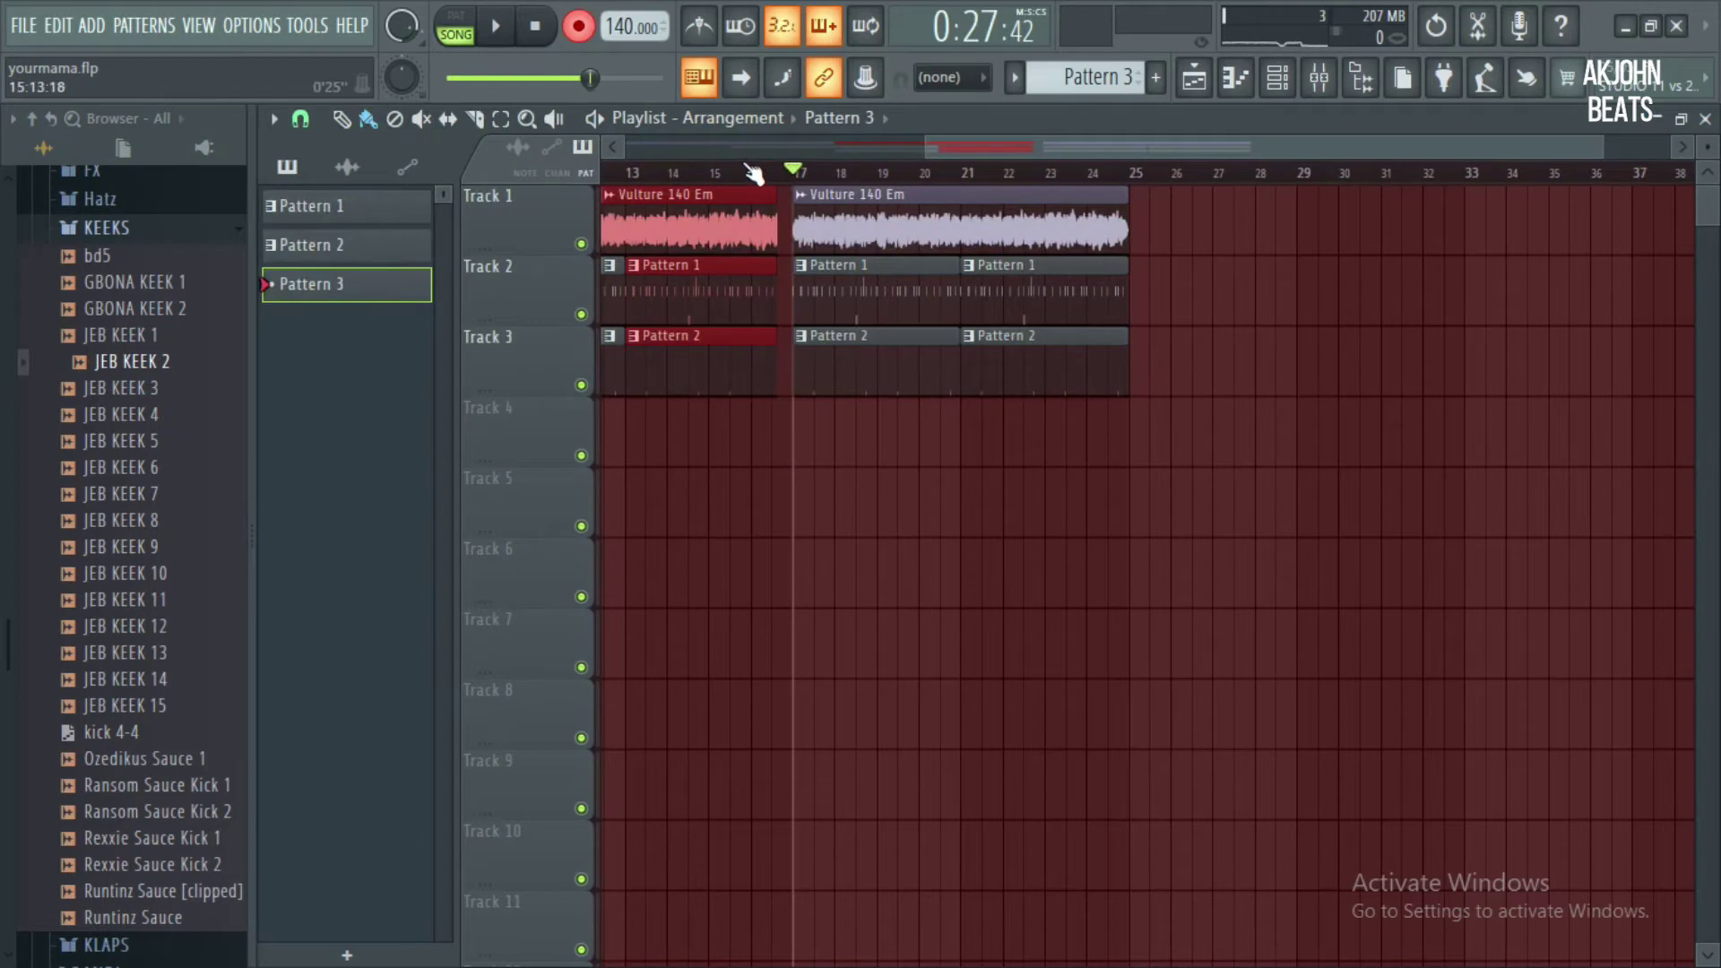
Record a JEB KEEK 2 part into Pattern 3, lay it on Track 4 from bar 17 and play it back
left_click(757, 173)
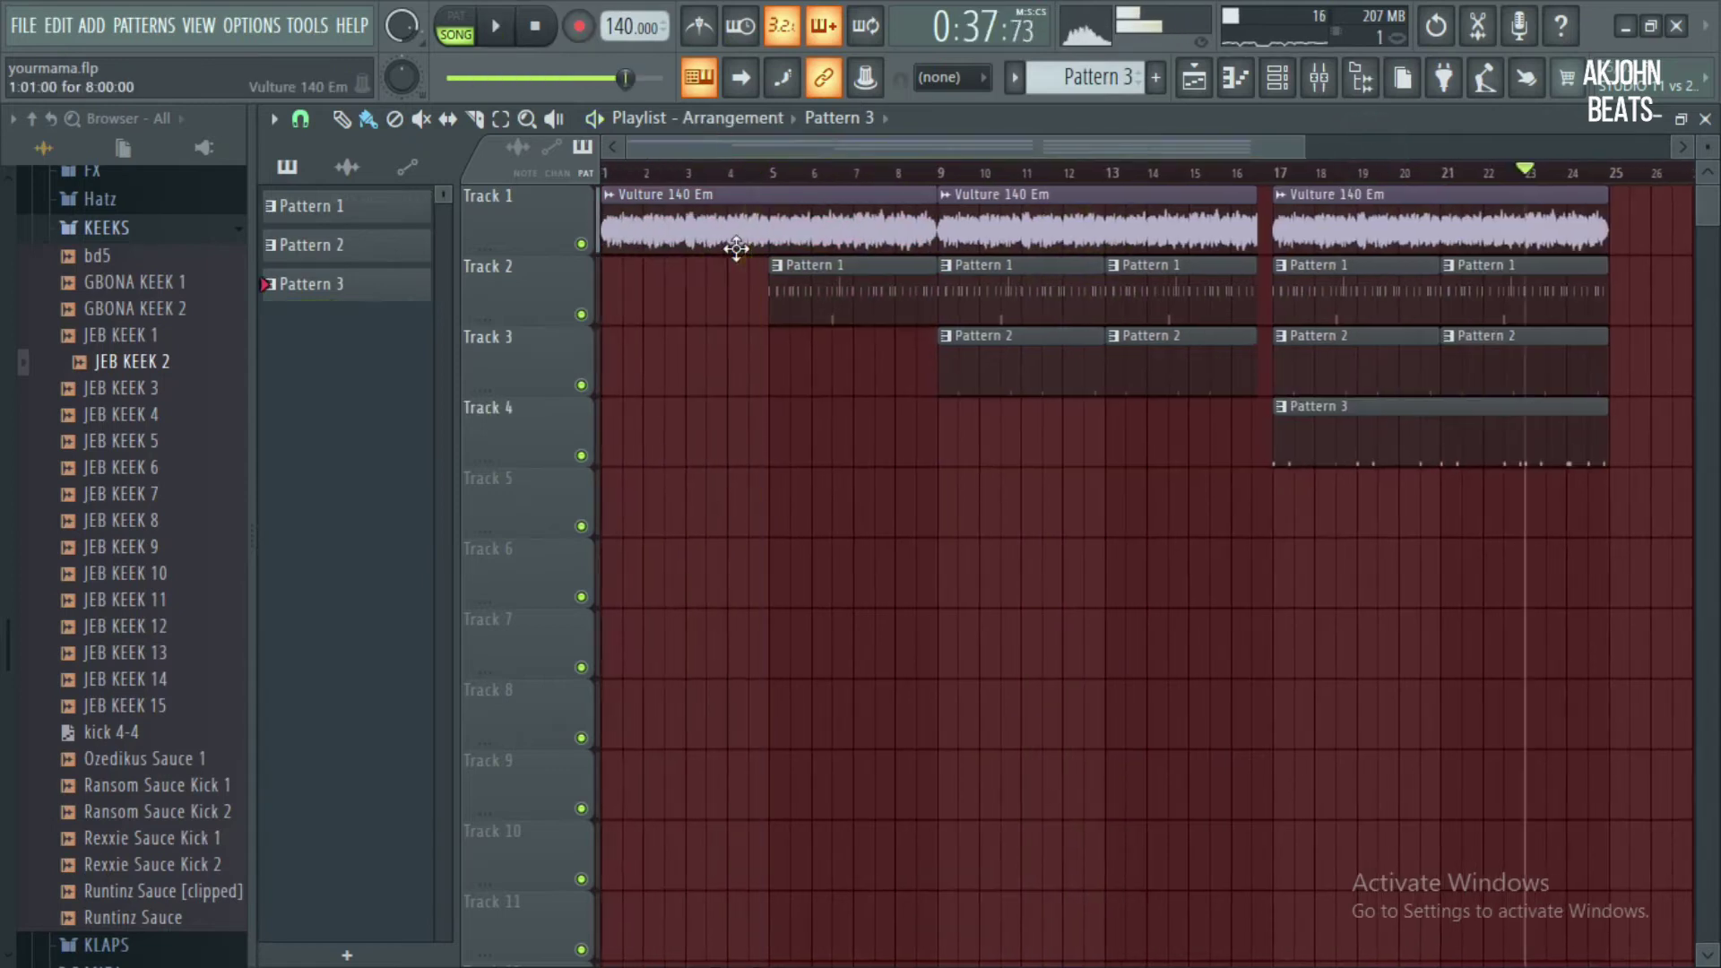
left_click_drag(1303, 143, 1636, 143)
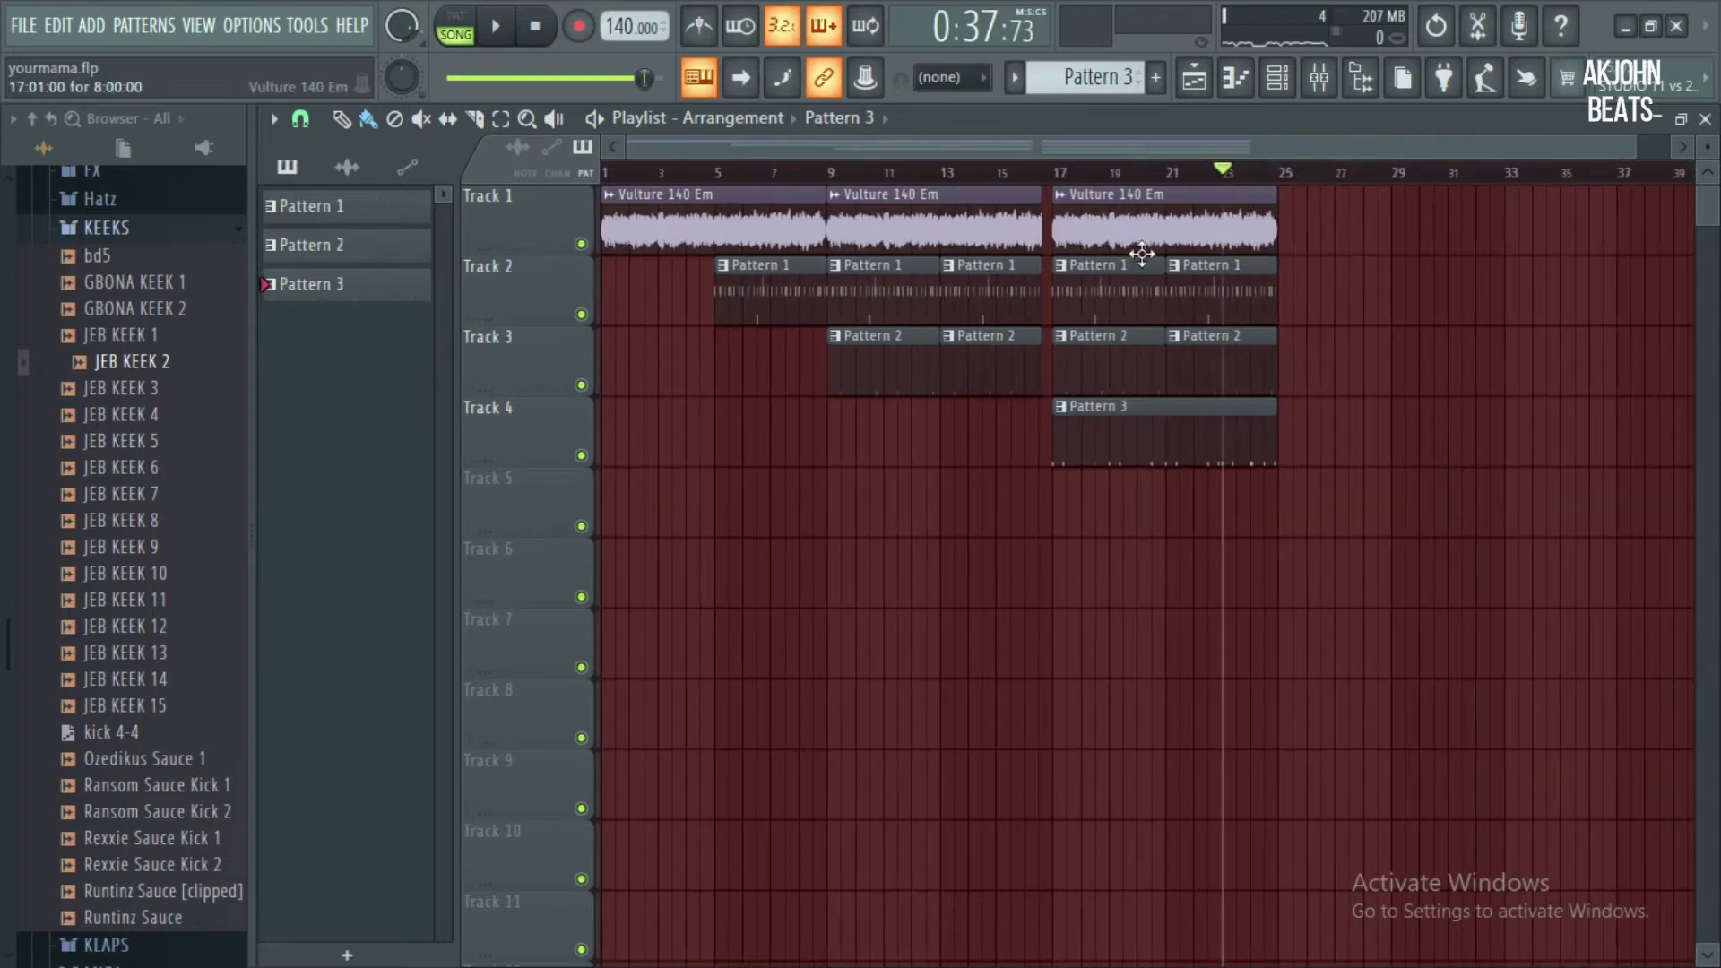
left_click(1061, 172)
key("space")
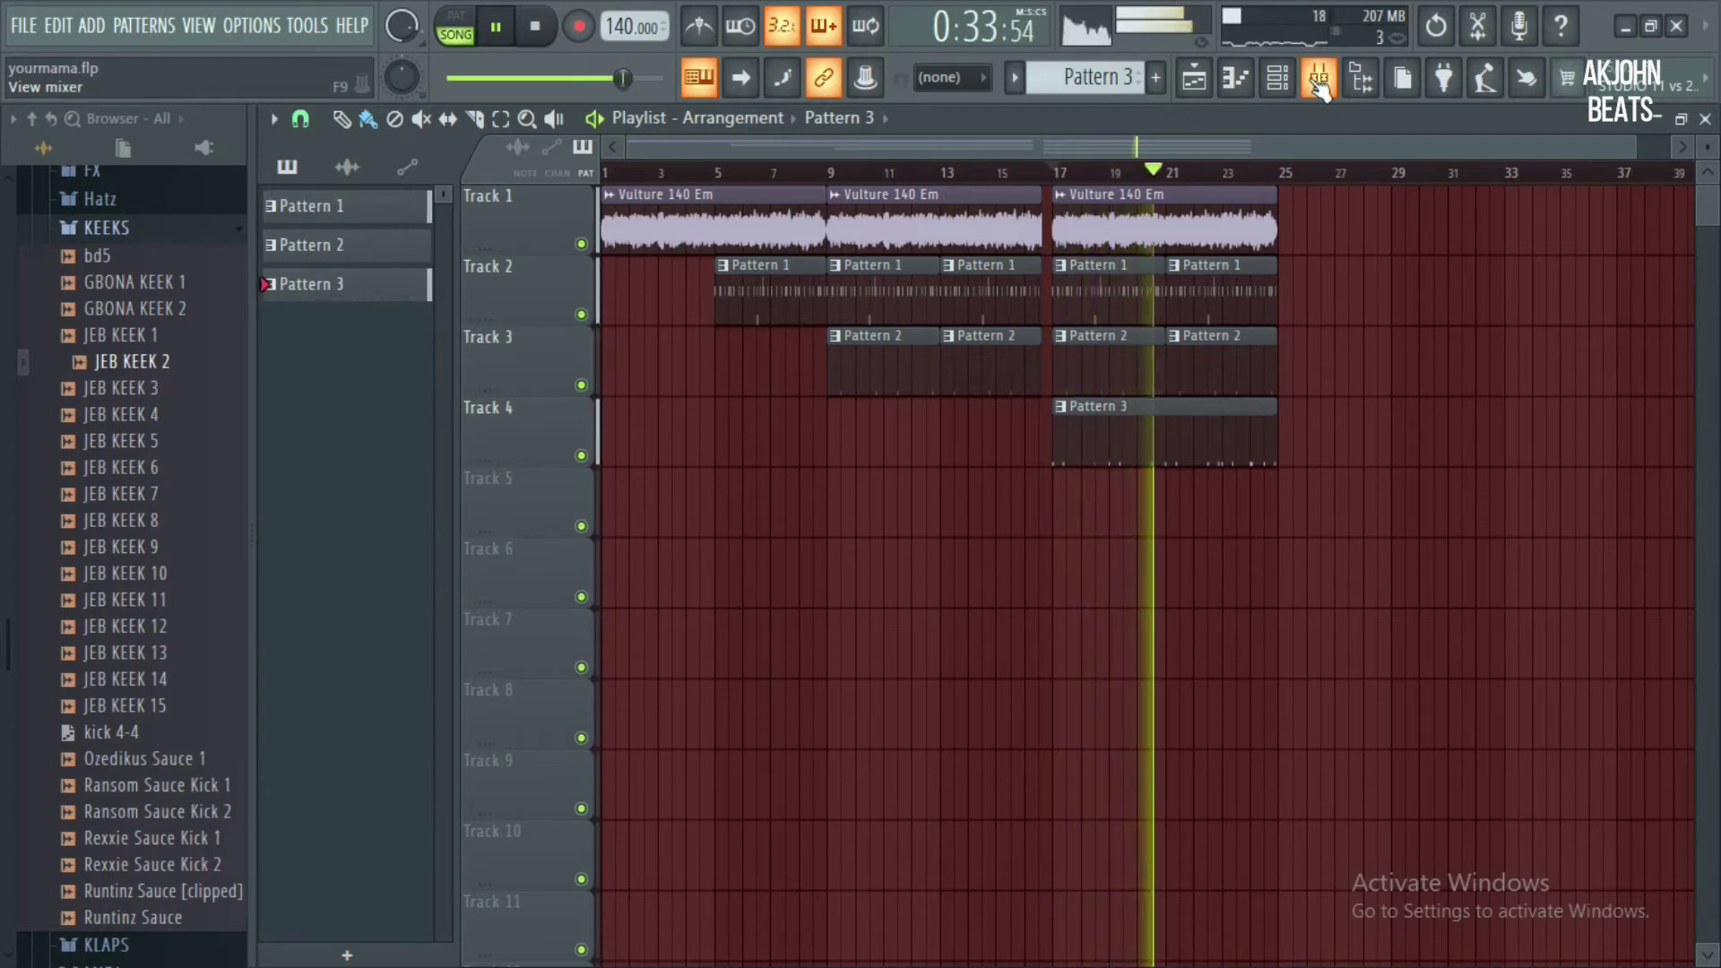
Open Pattern 3's JEB KEEK 2 notes, shift the second kick of bar 5 slightly earlier and quantize it
key("space")
double_click(1164, 427)
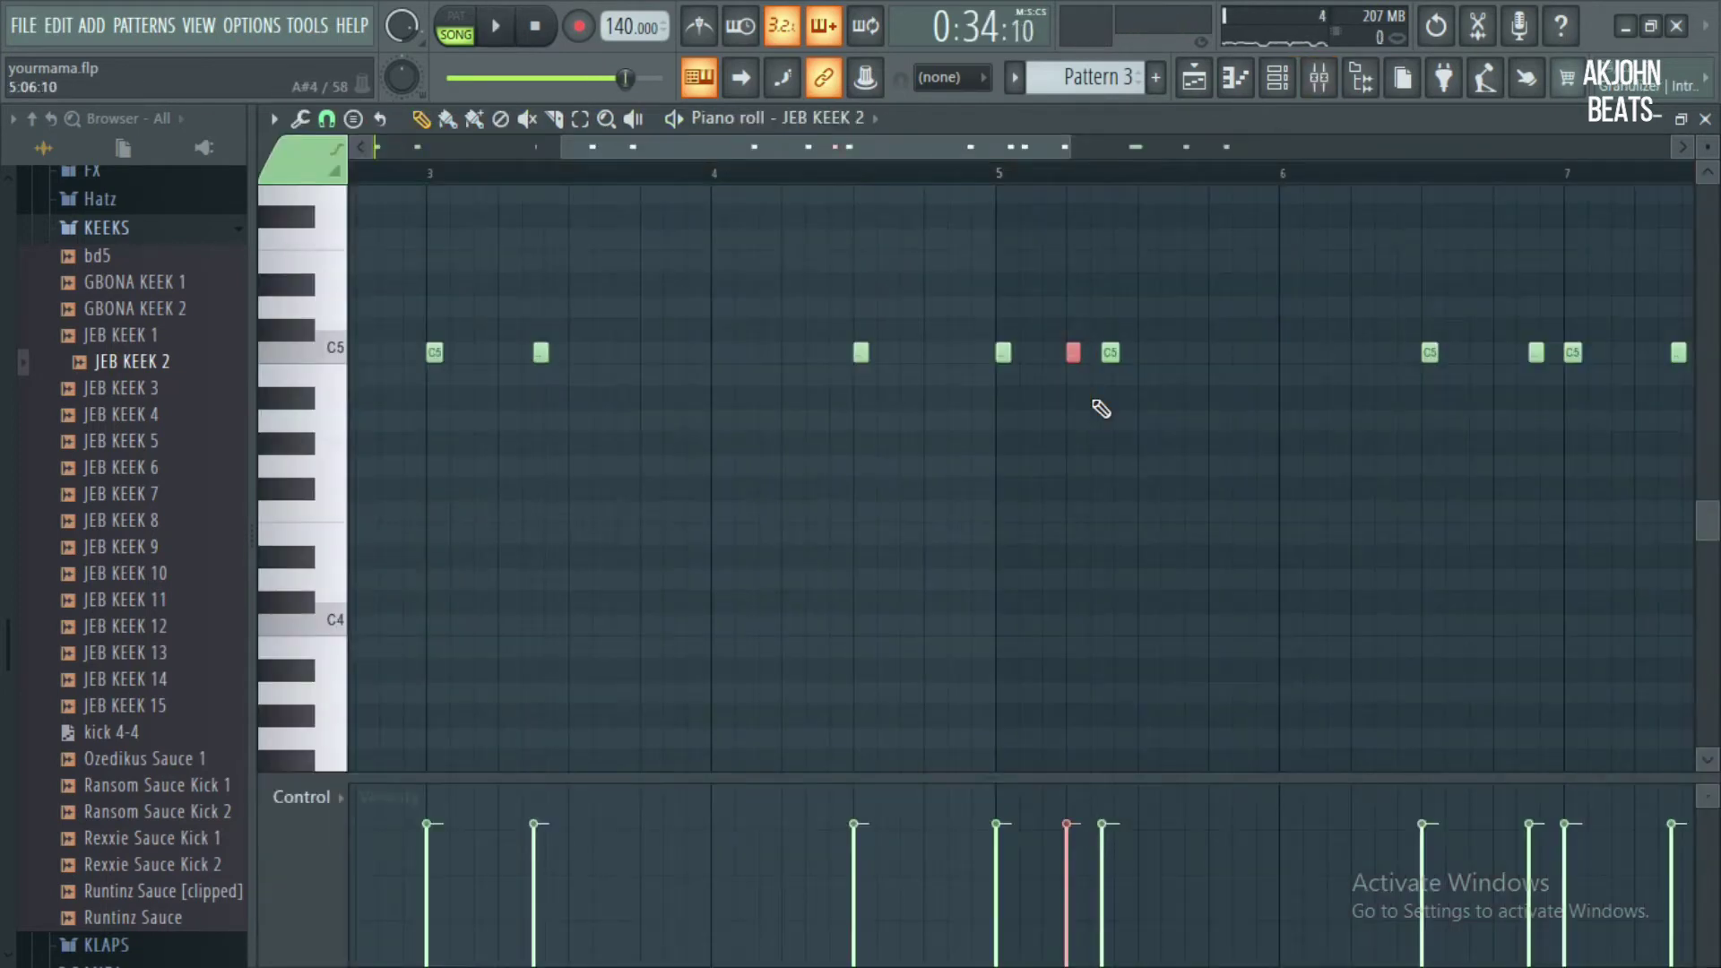
key("space")
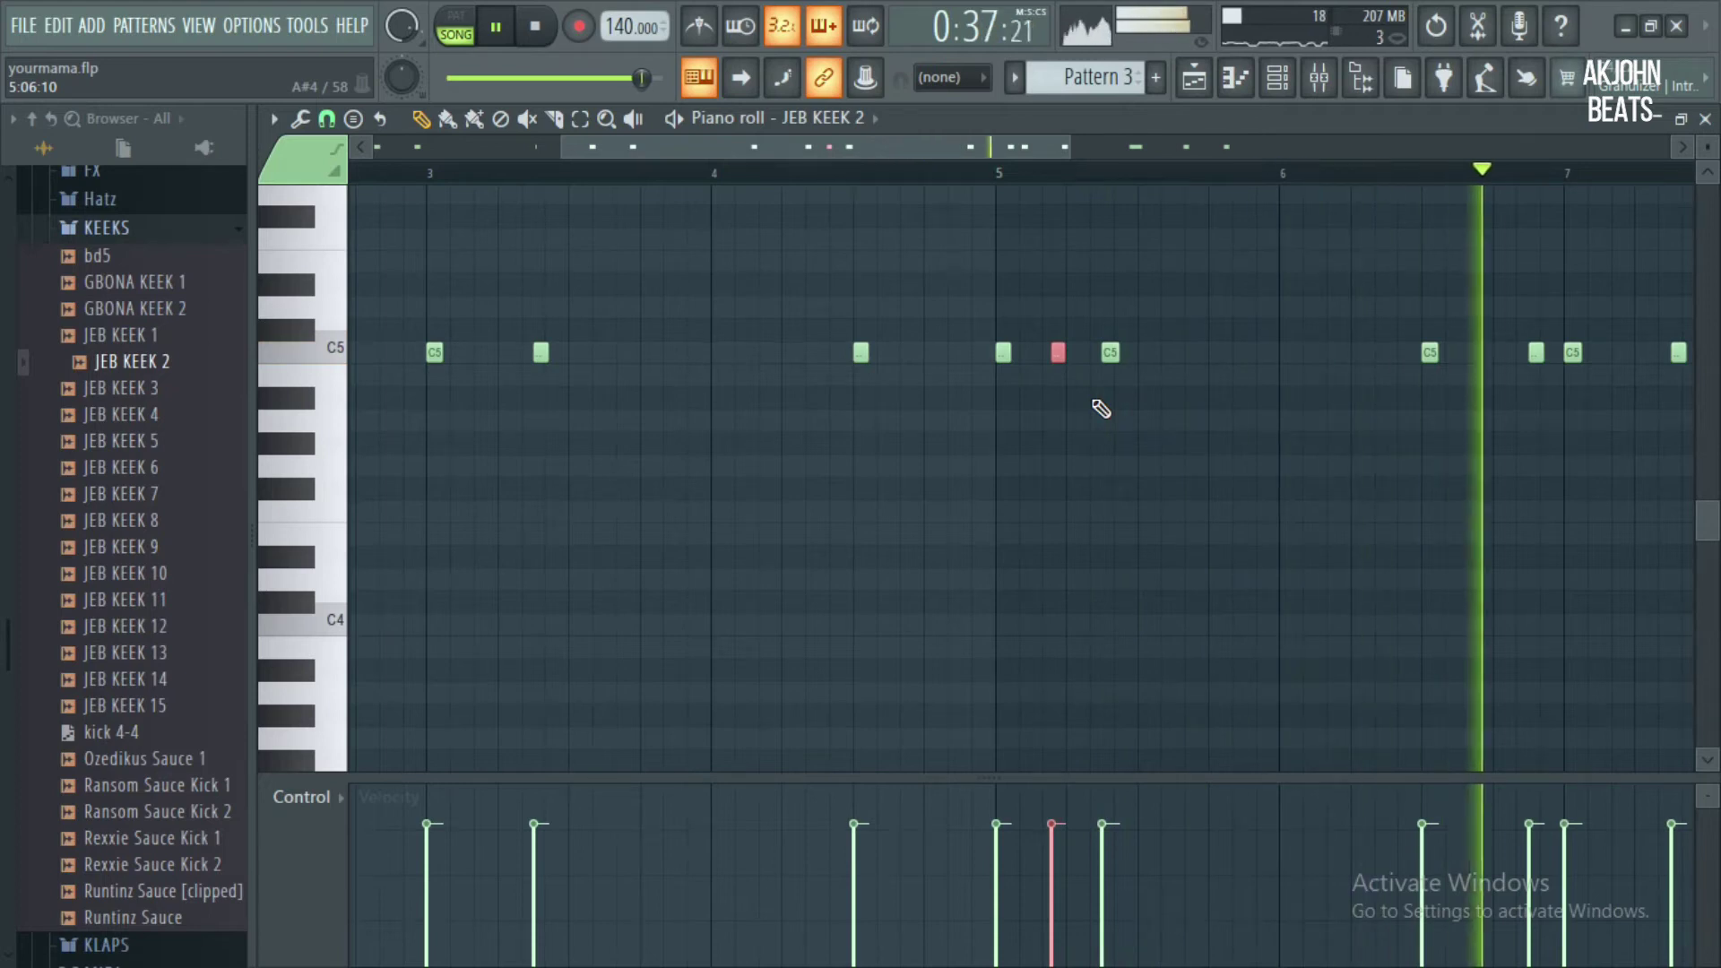
key("alt+q")
left_click(707, 608)
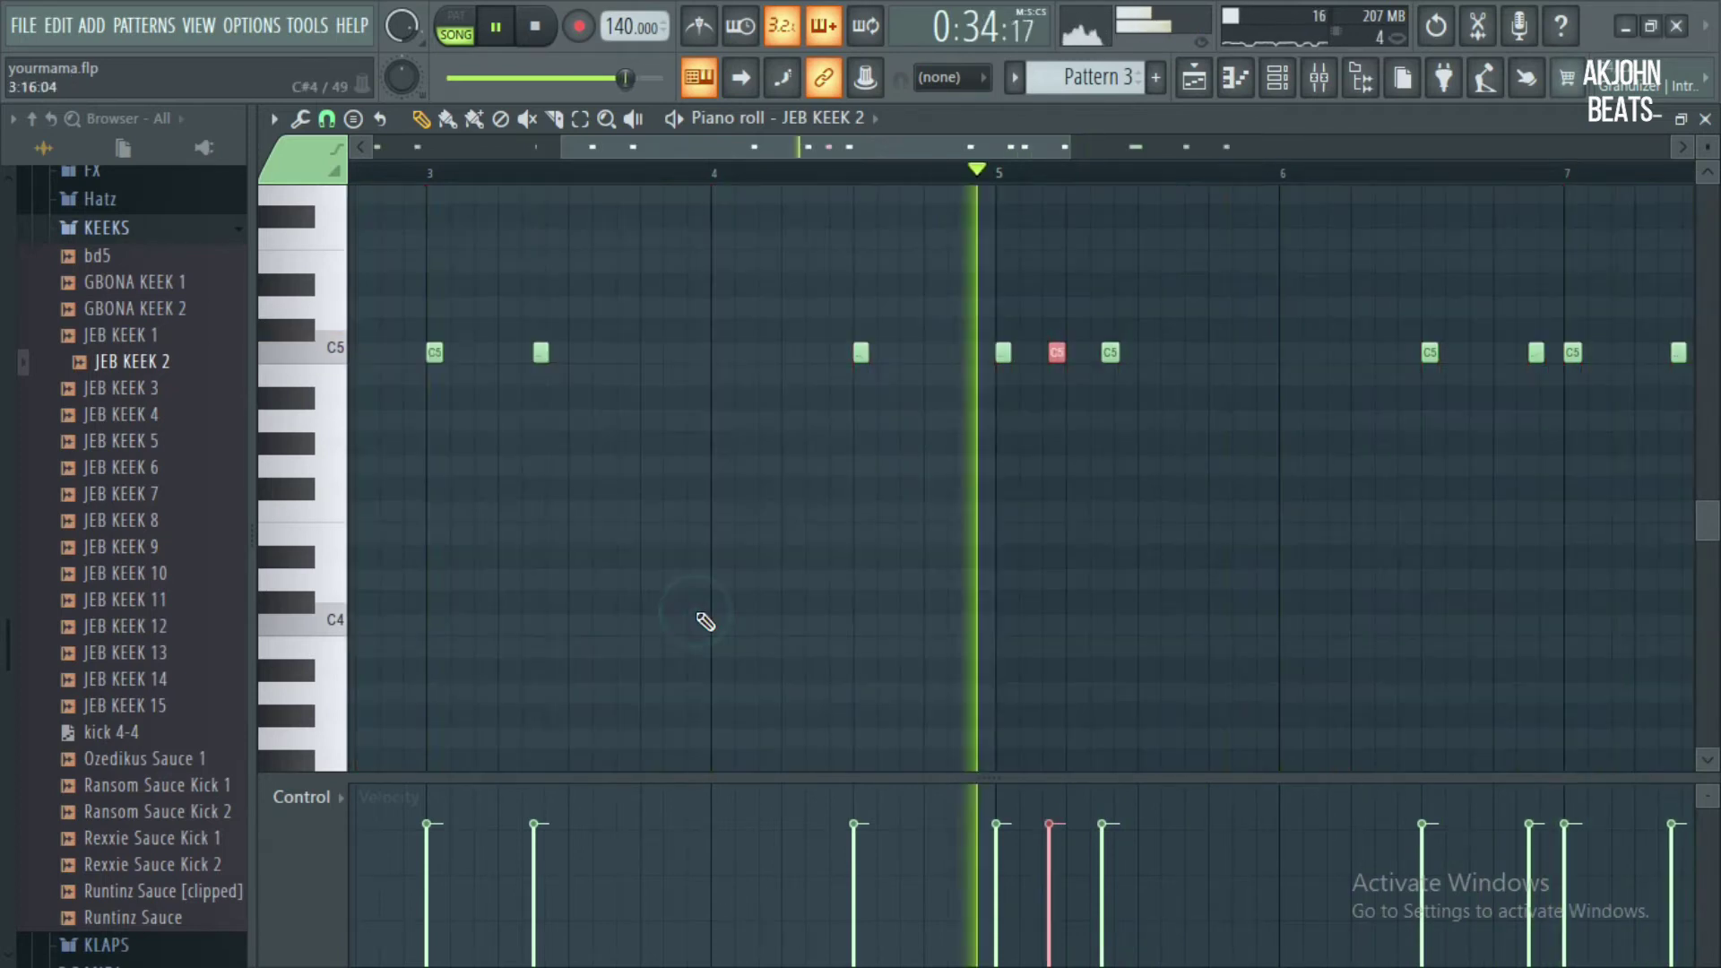
Audition the gunshot samples over the arrangement and place Gunshot 03 on Track 5 at bar 17
left_click(455, 34)
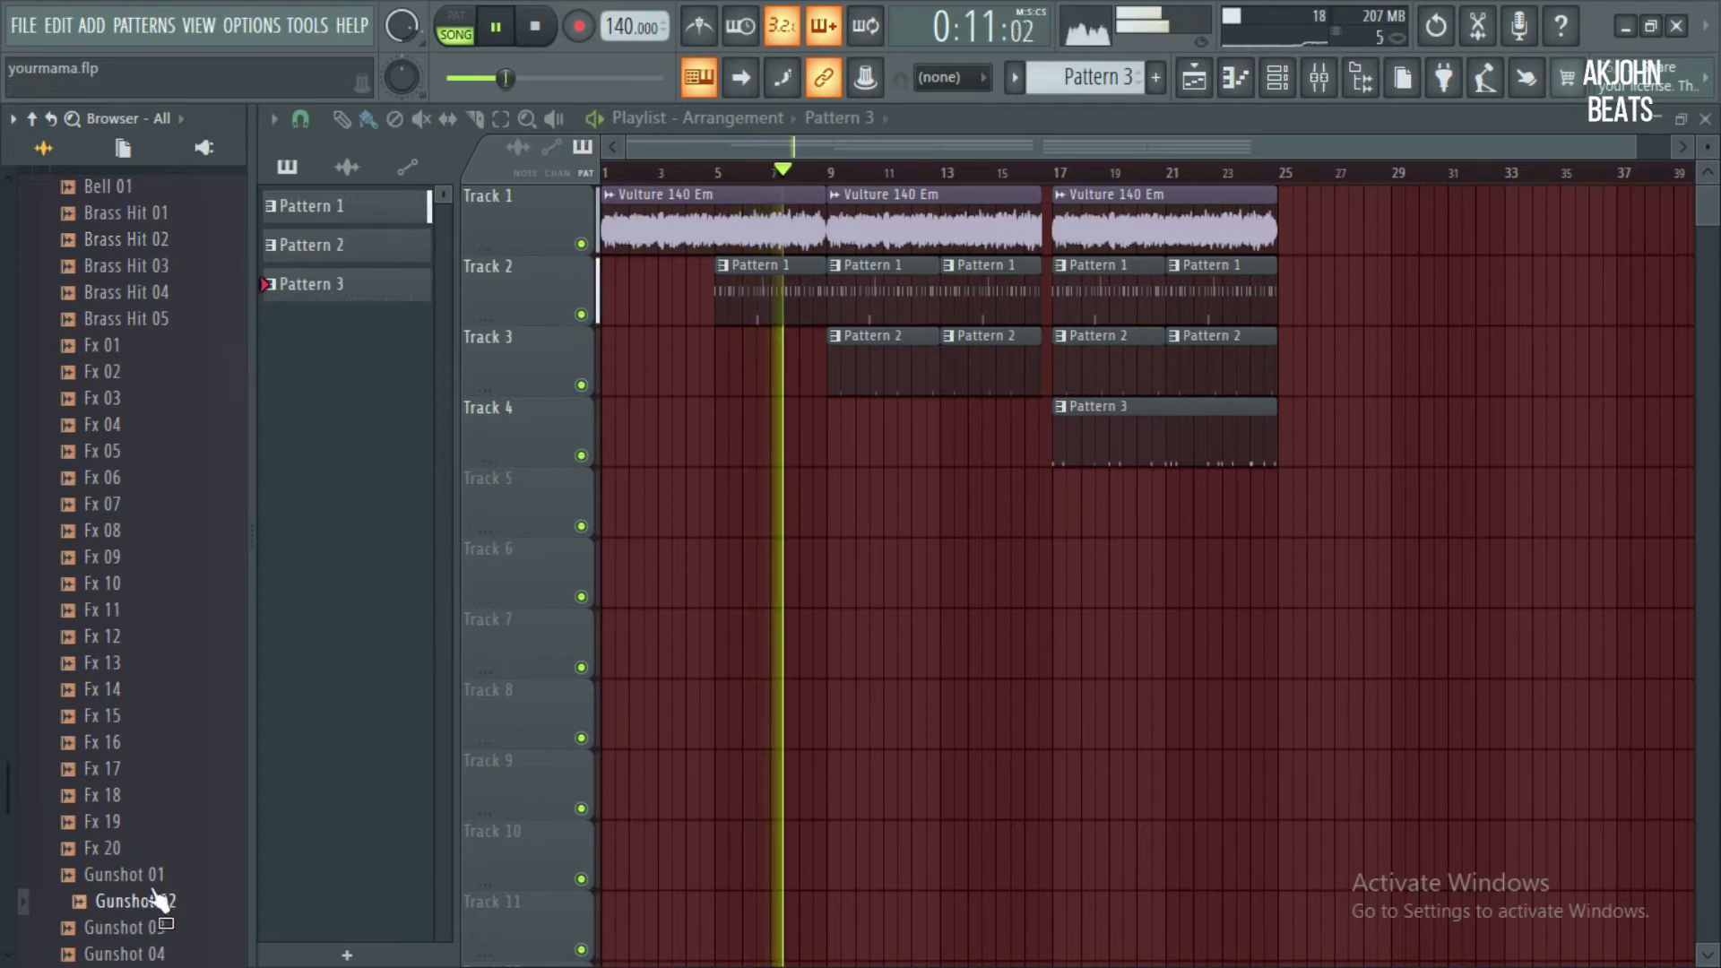
left_click(176, 872)
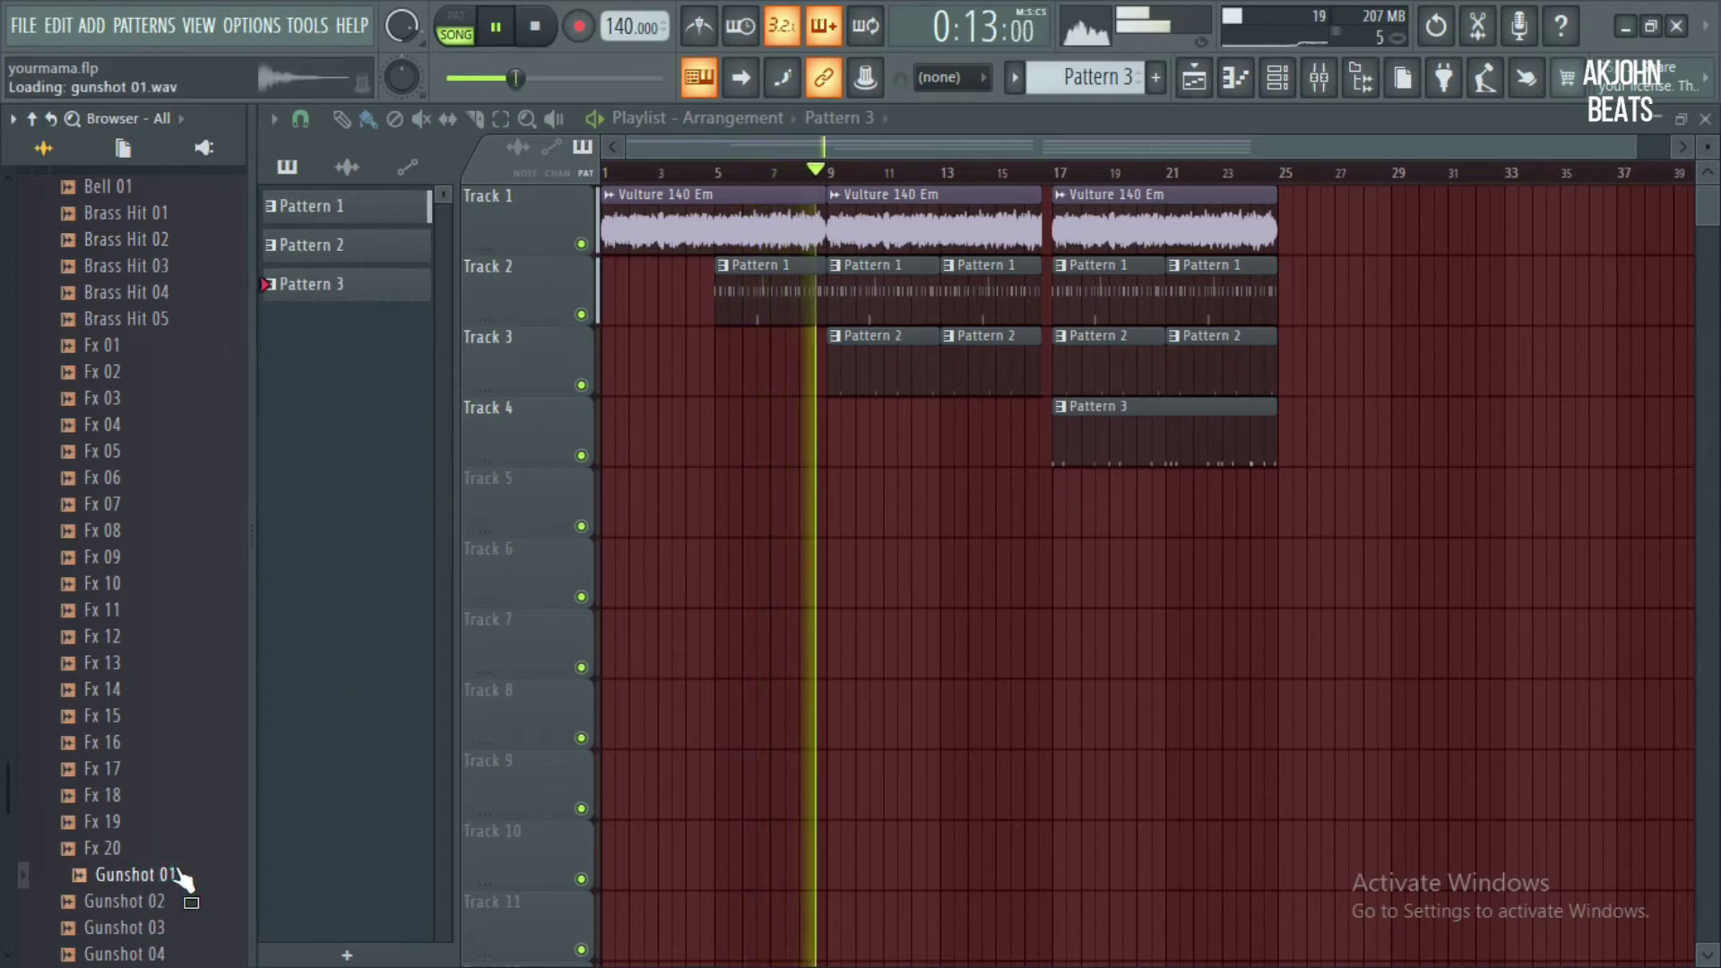
key("Down")
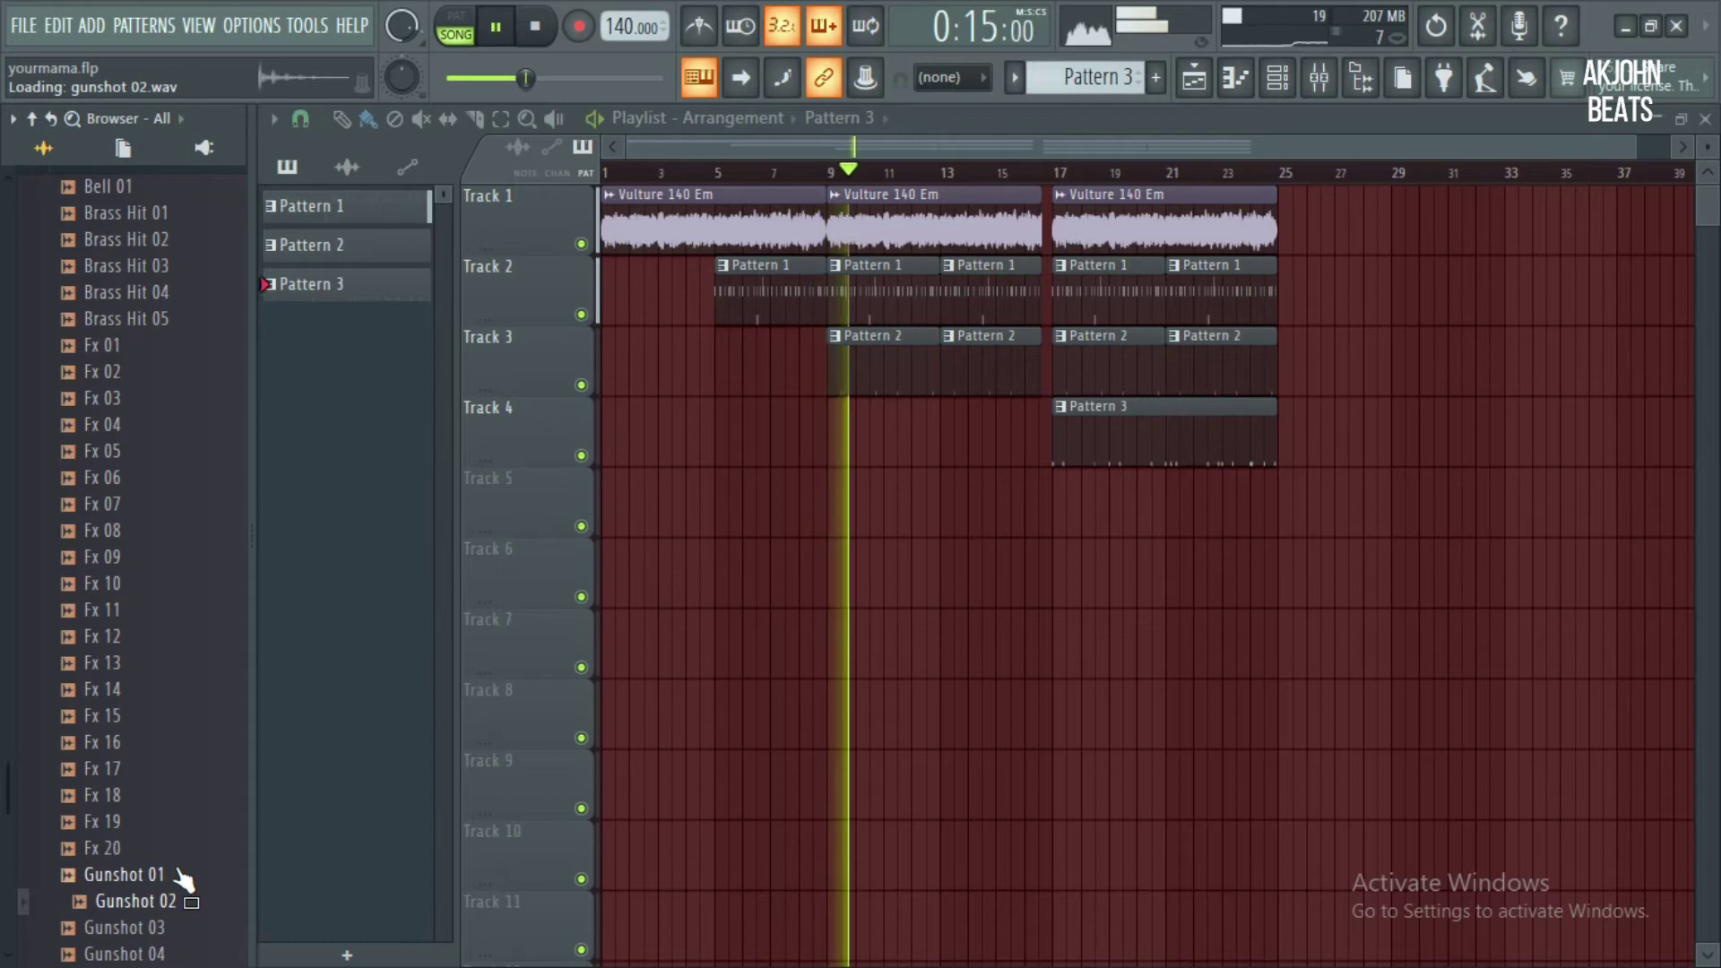
left_click(177, 928)
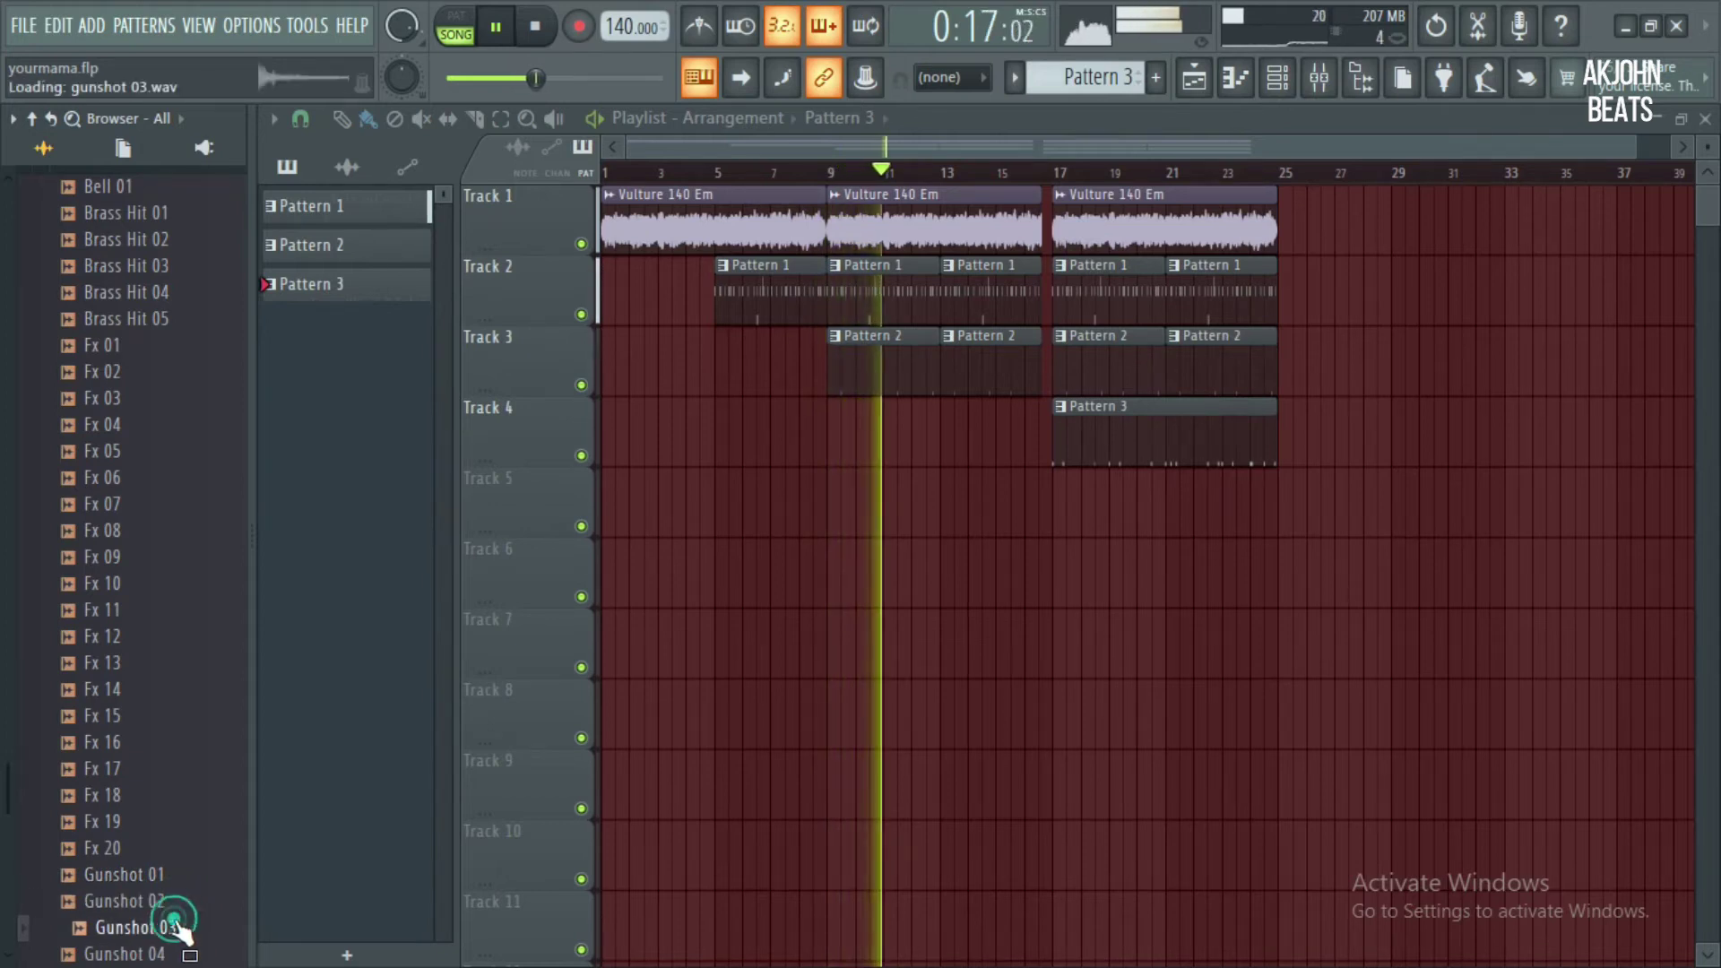
left_click_drag(176, 928, 1056, 520)
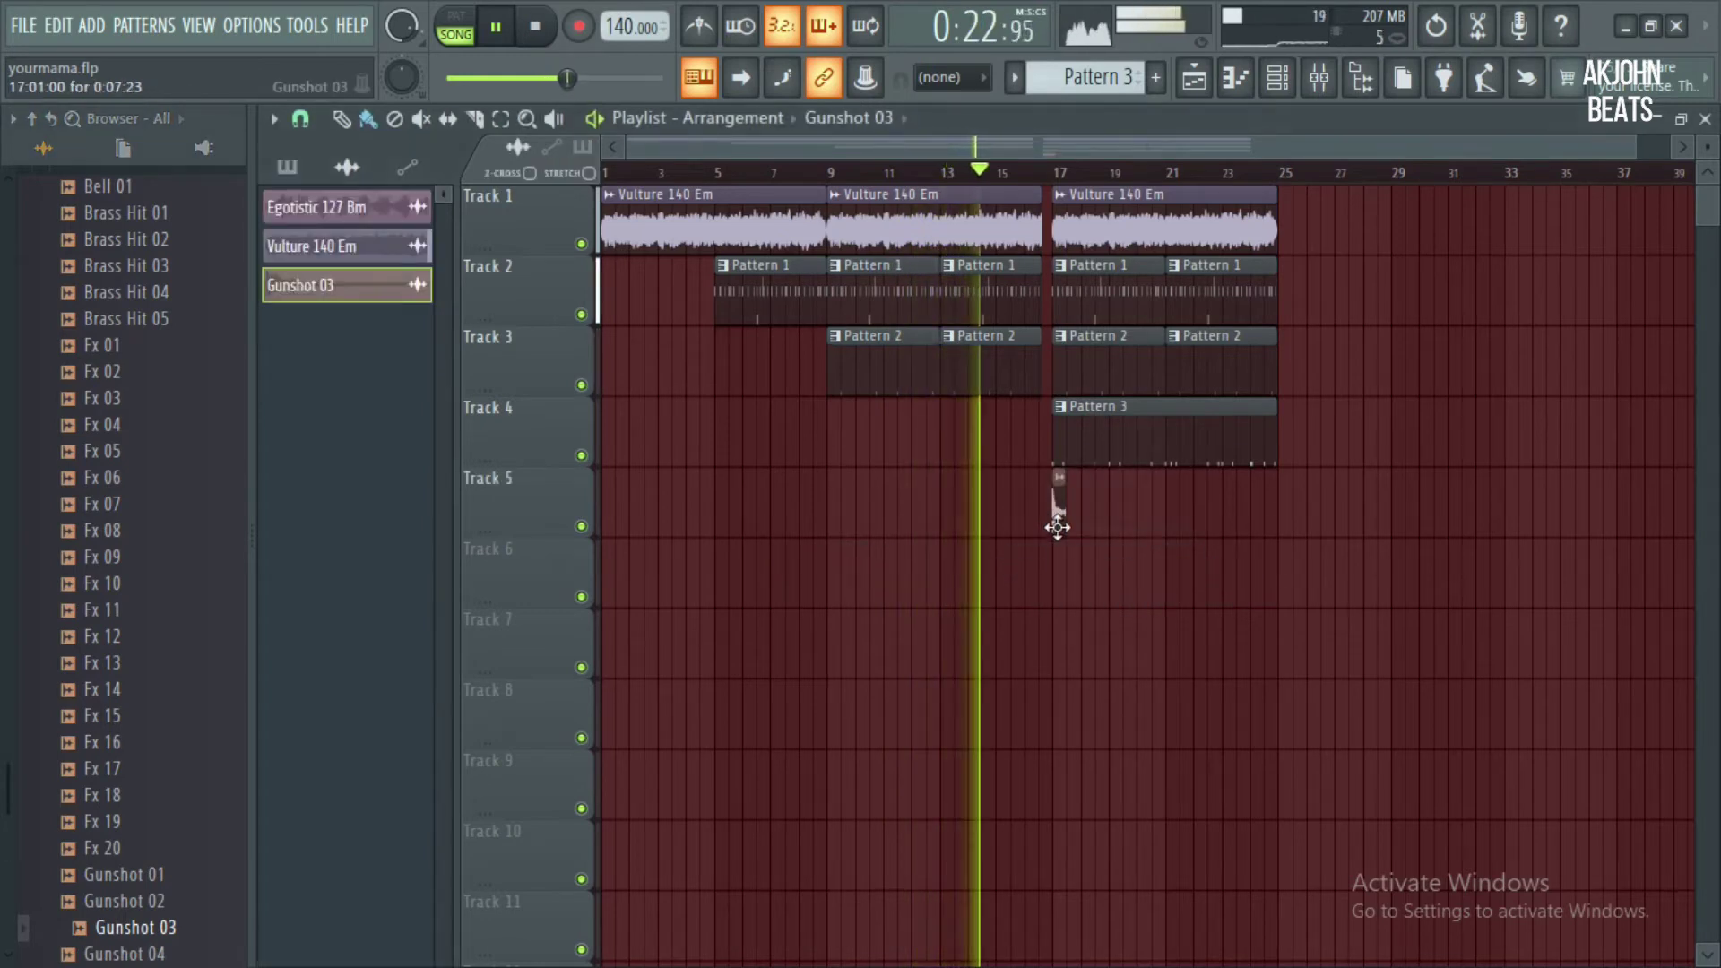
Set the Gunshot 03 channel volume to 71% and restart the song playback
double_click(1055, 521)
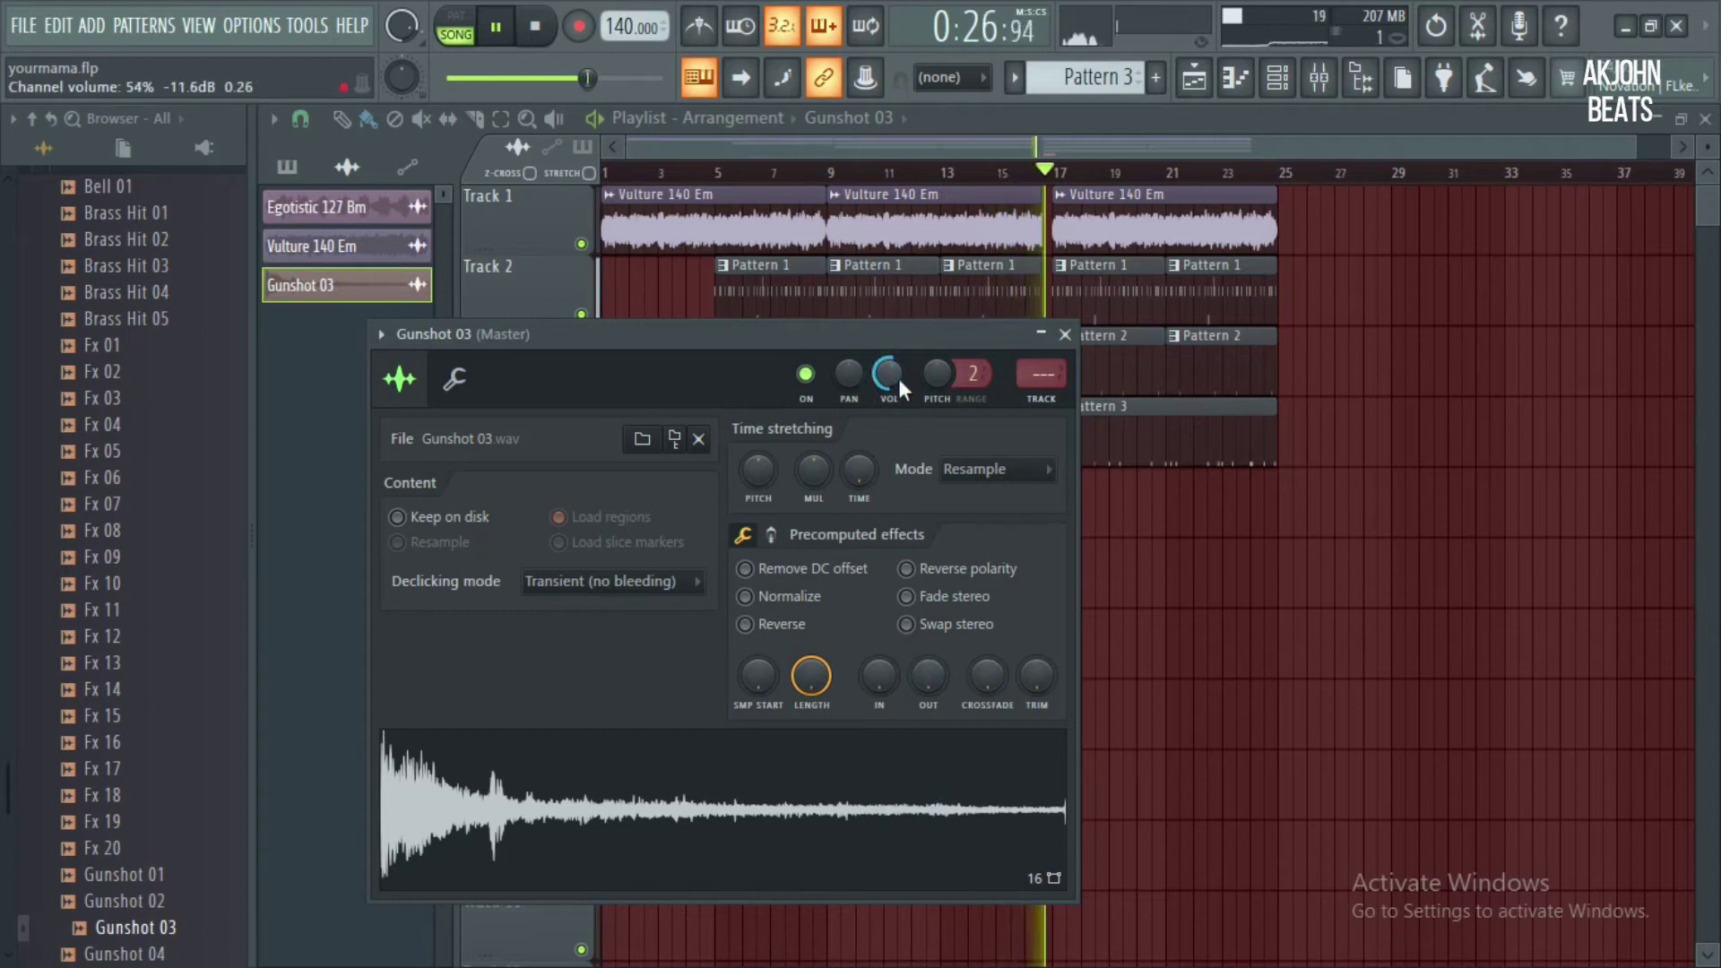
left_click_drag(898, 378, 898, 360)
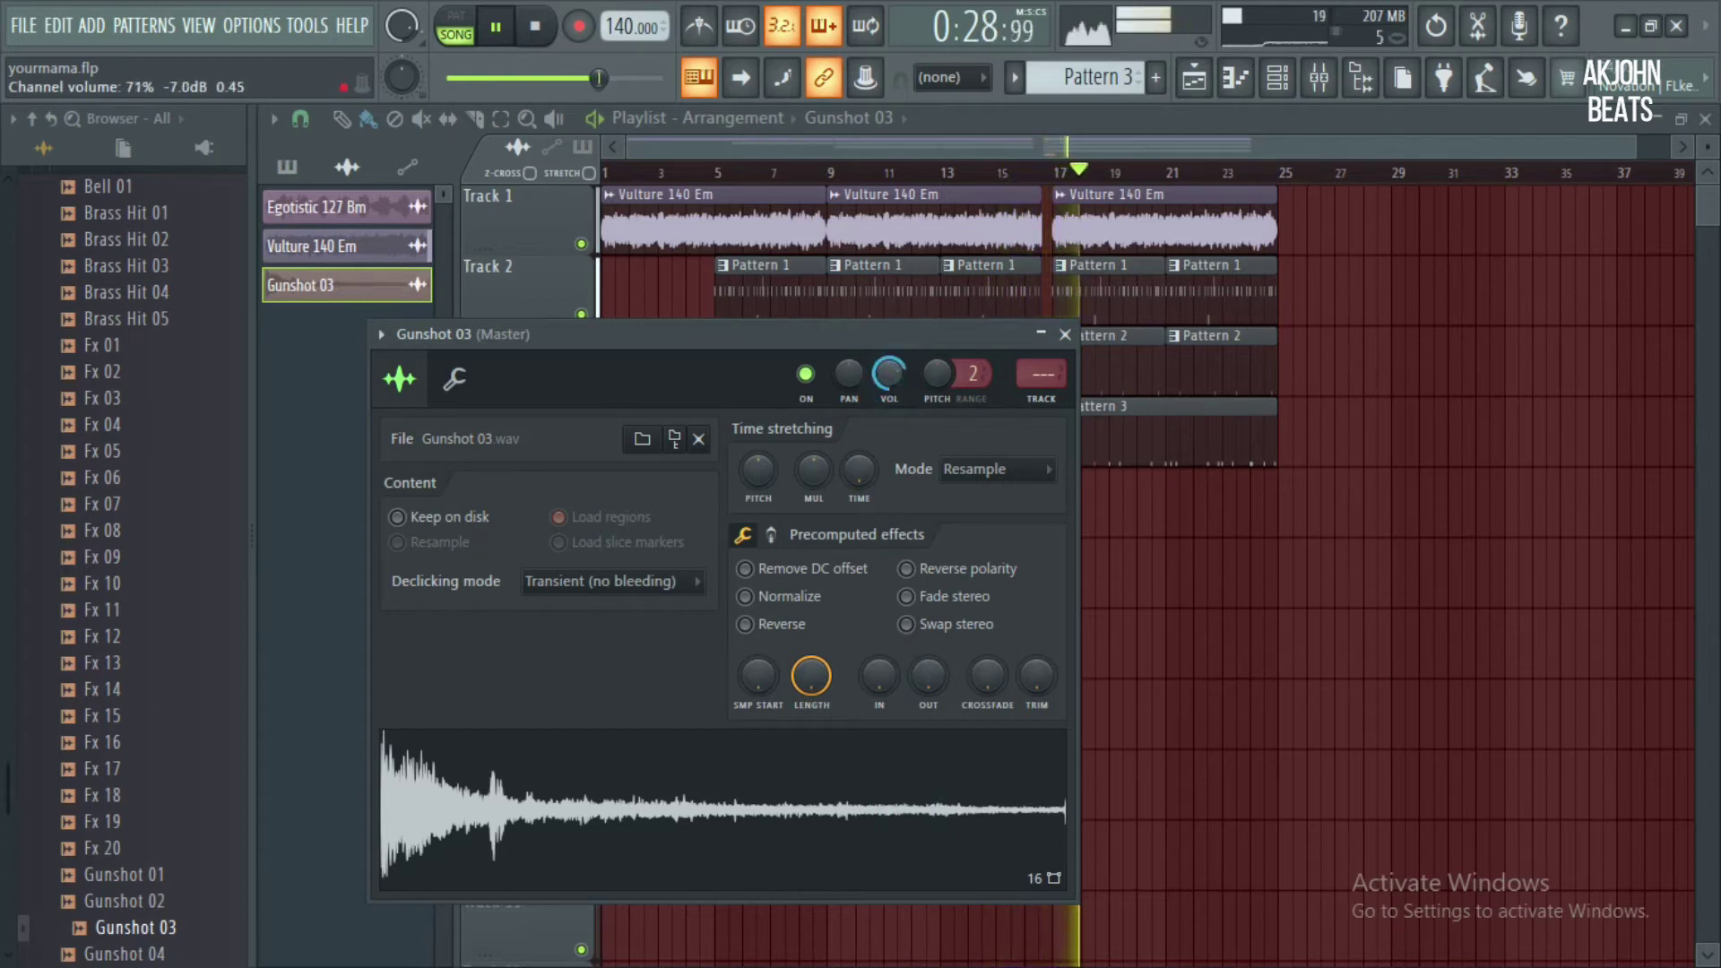
key("space")
key("space")
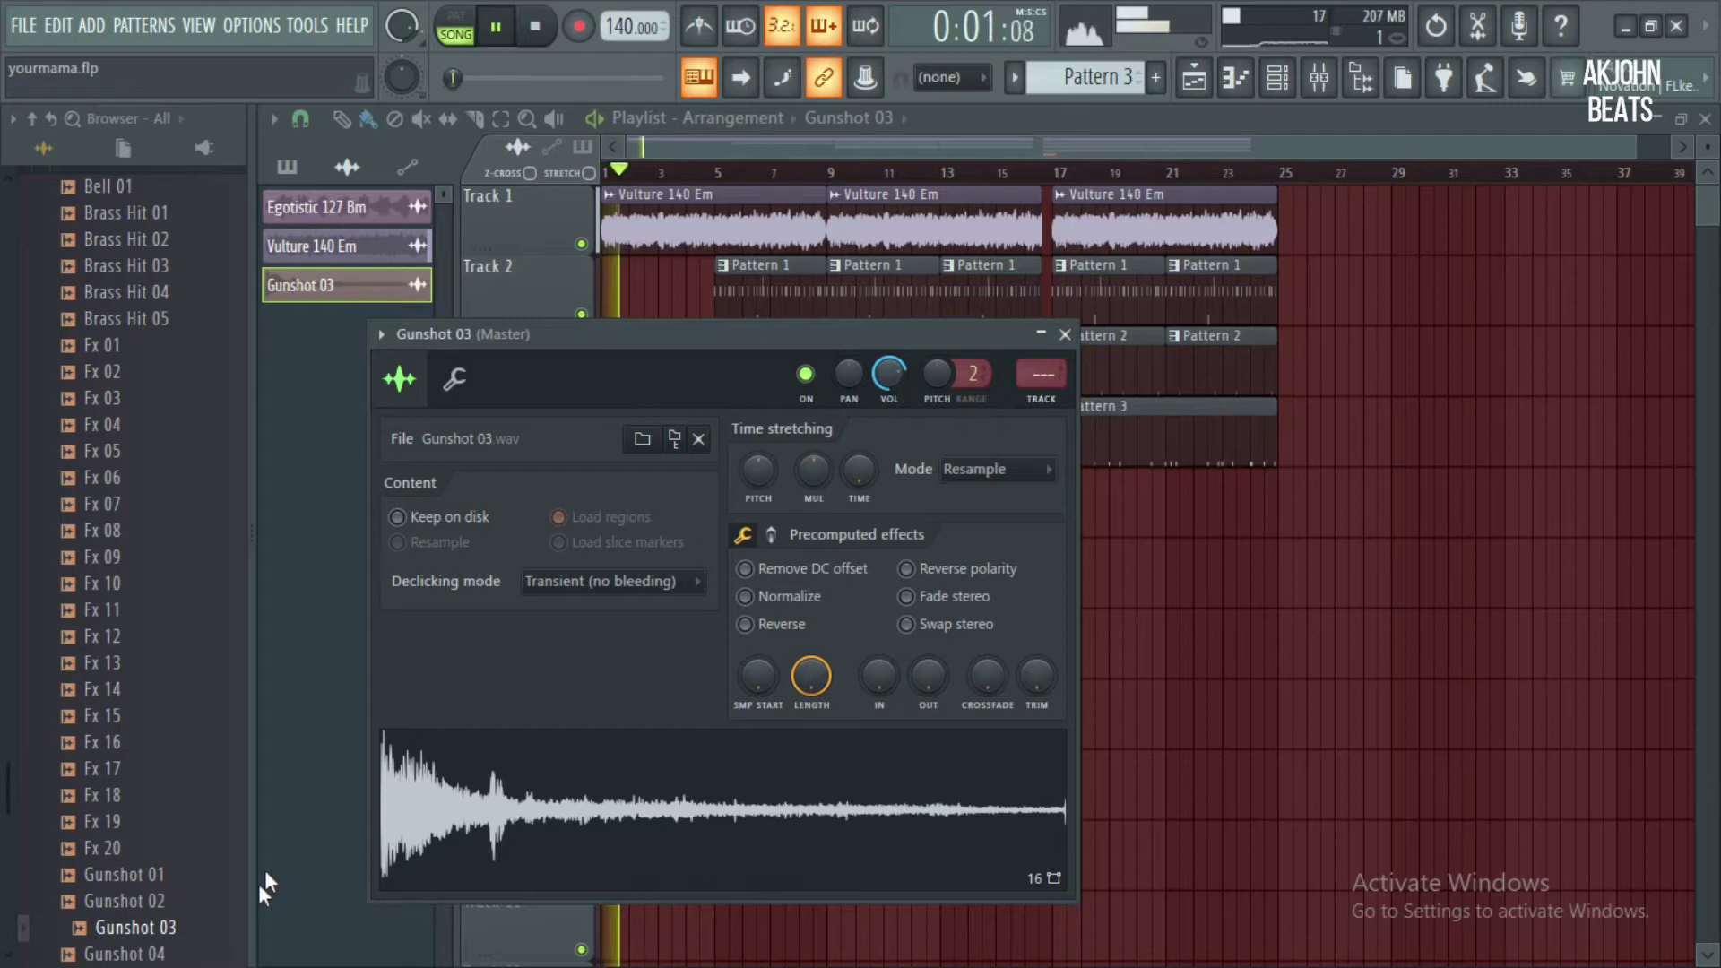
left_click(171, 951)
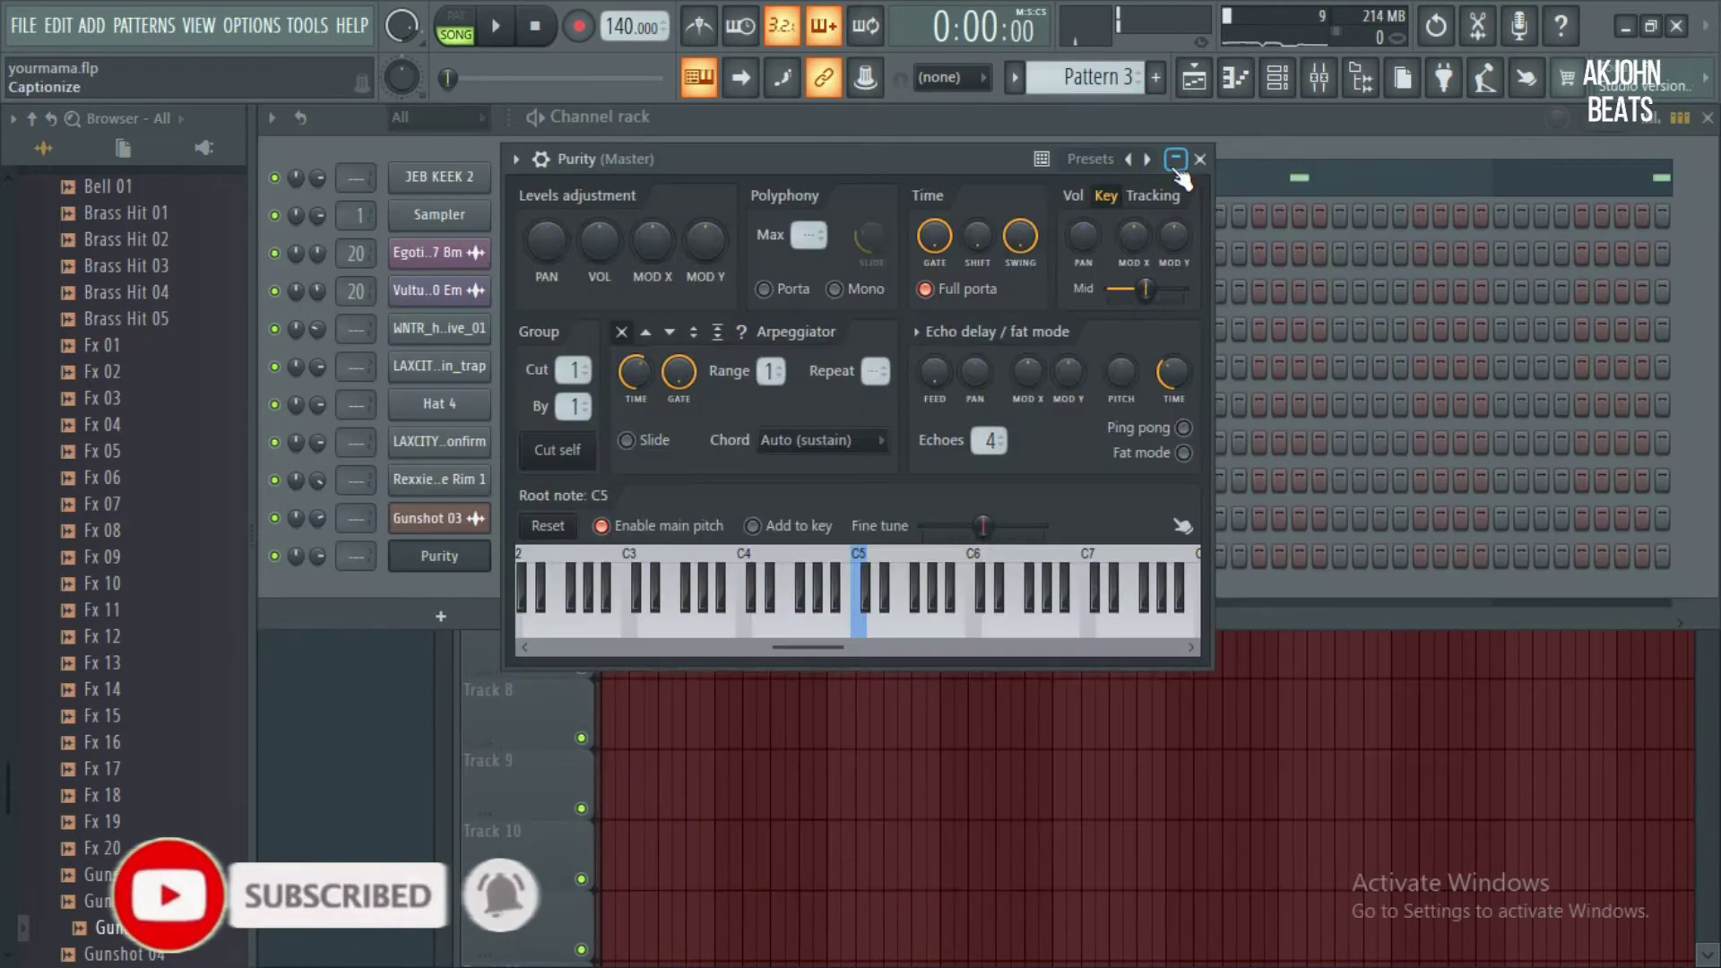
Set Purity's root note to E5 and record its melody into a new Pattern 4
right_click(890, 631)
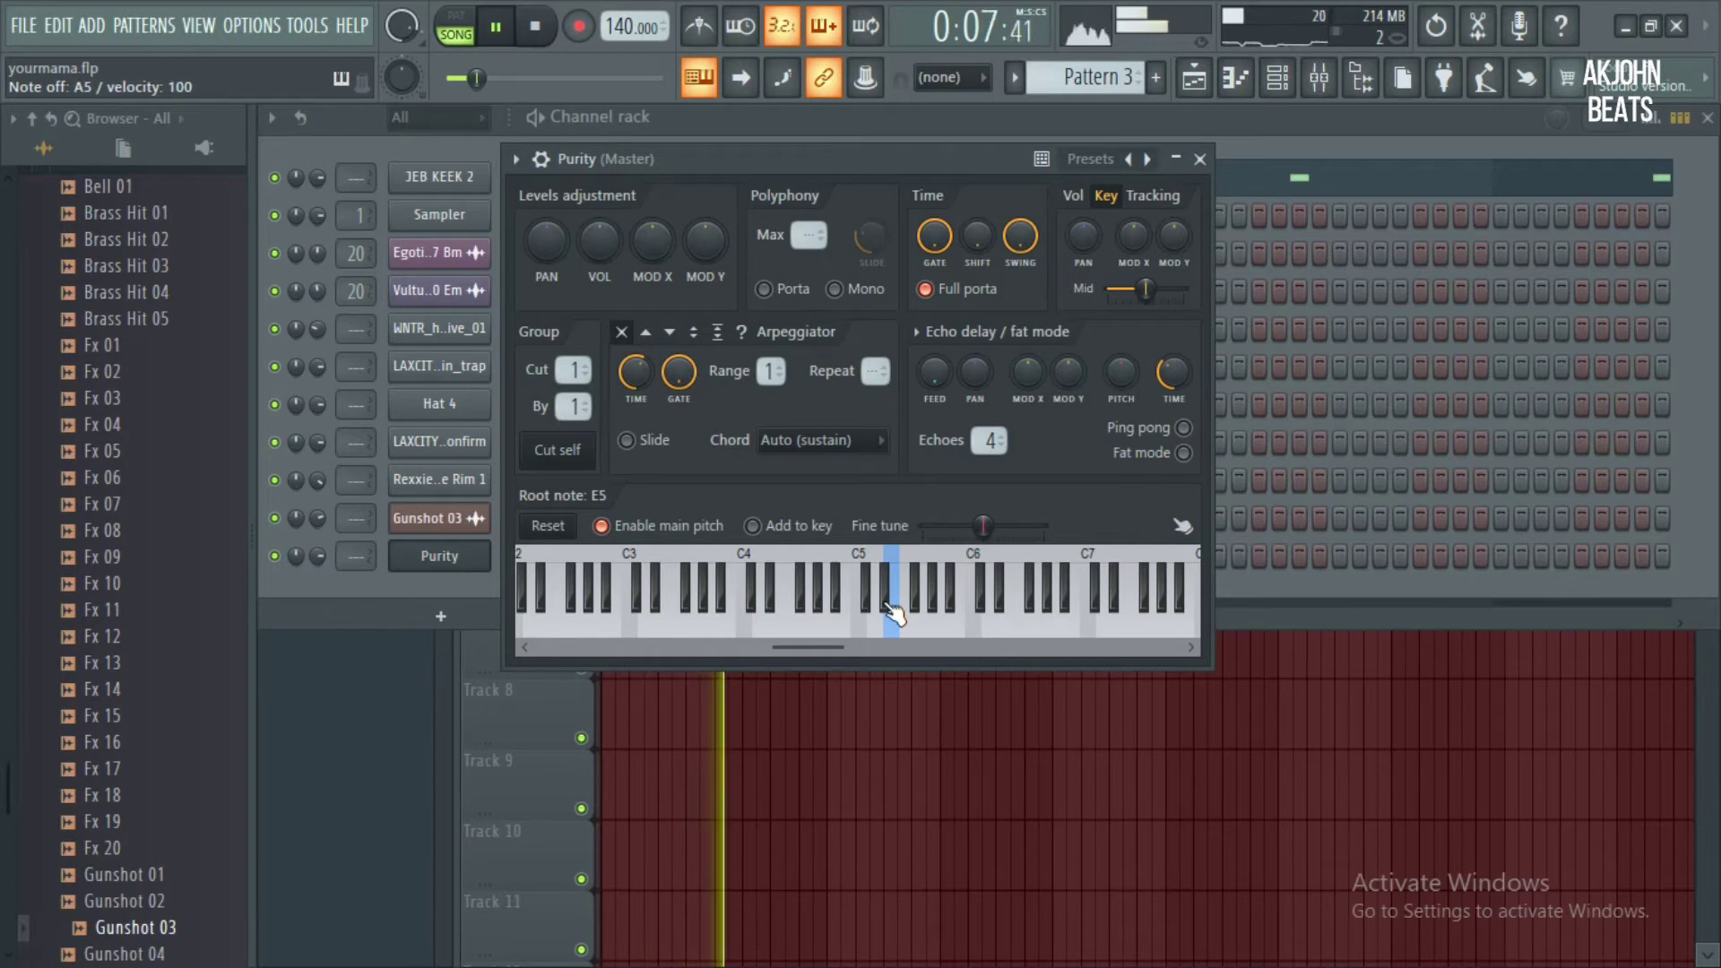
left_click(1314, 126)
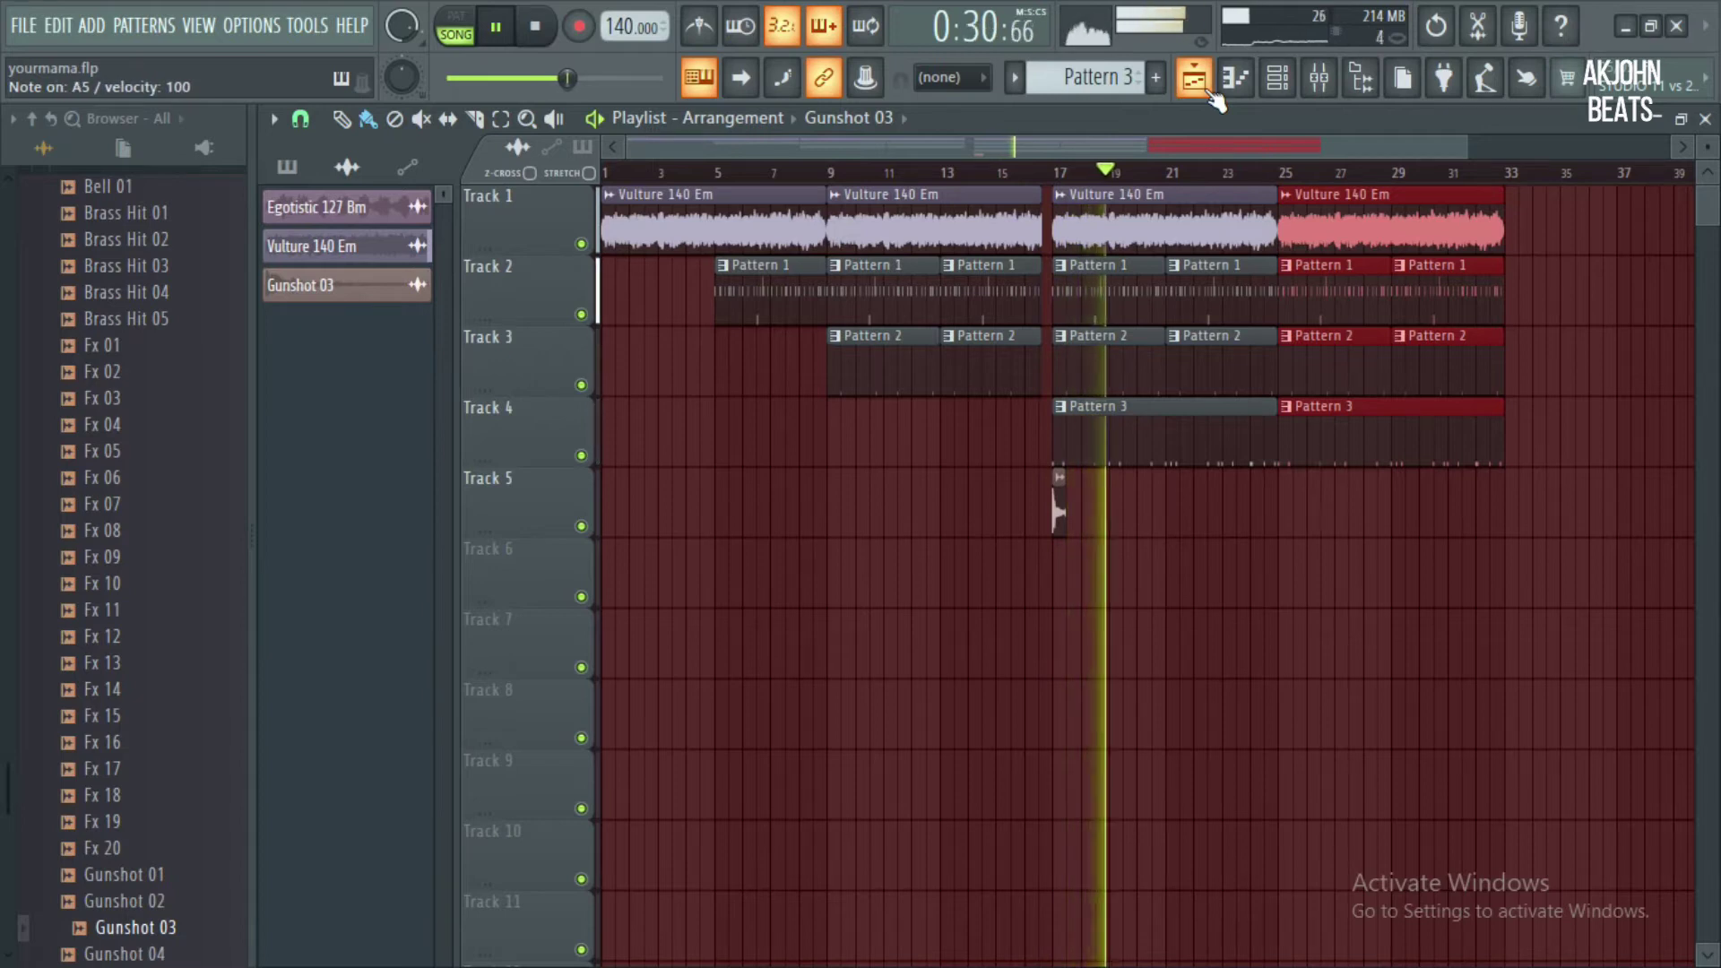
key("space")
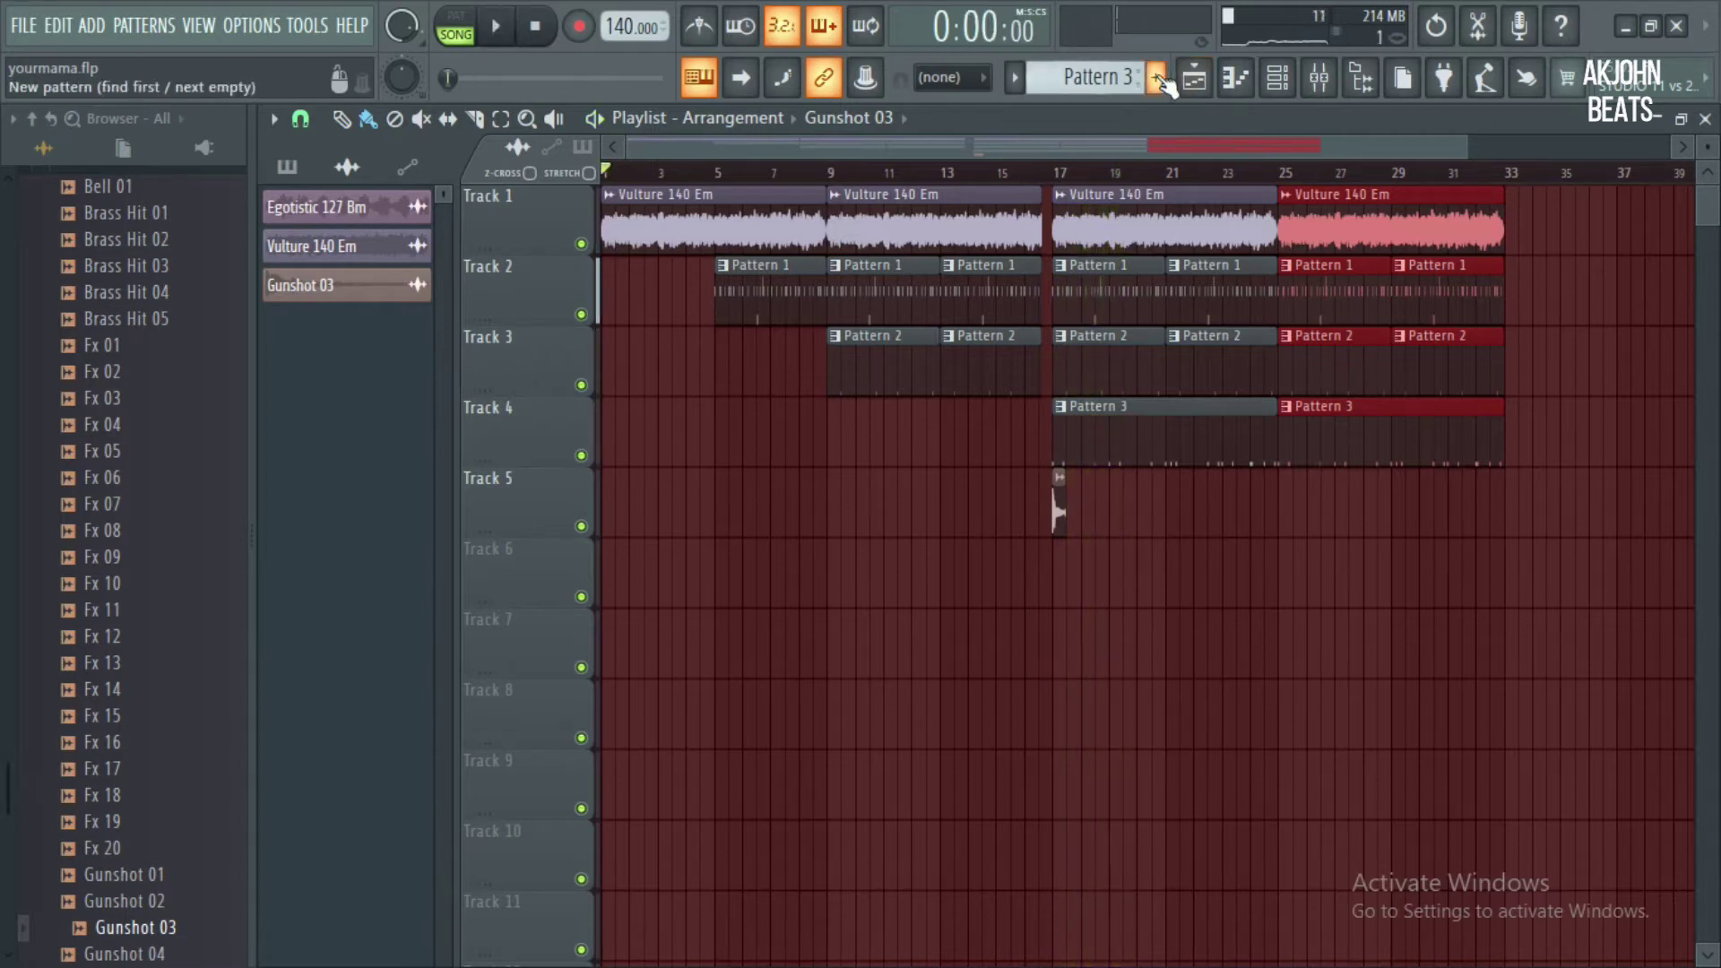
left_click(1157, 77)
left_click(579, 26)
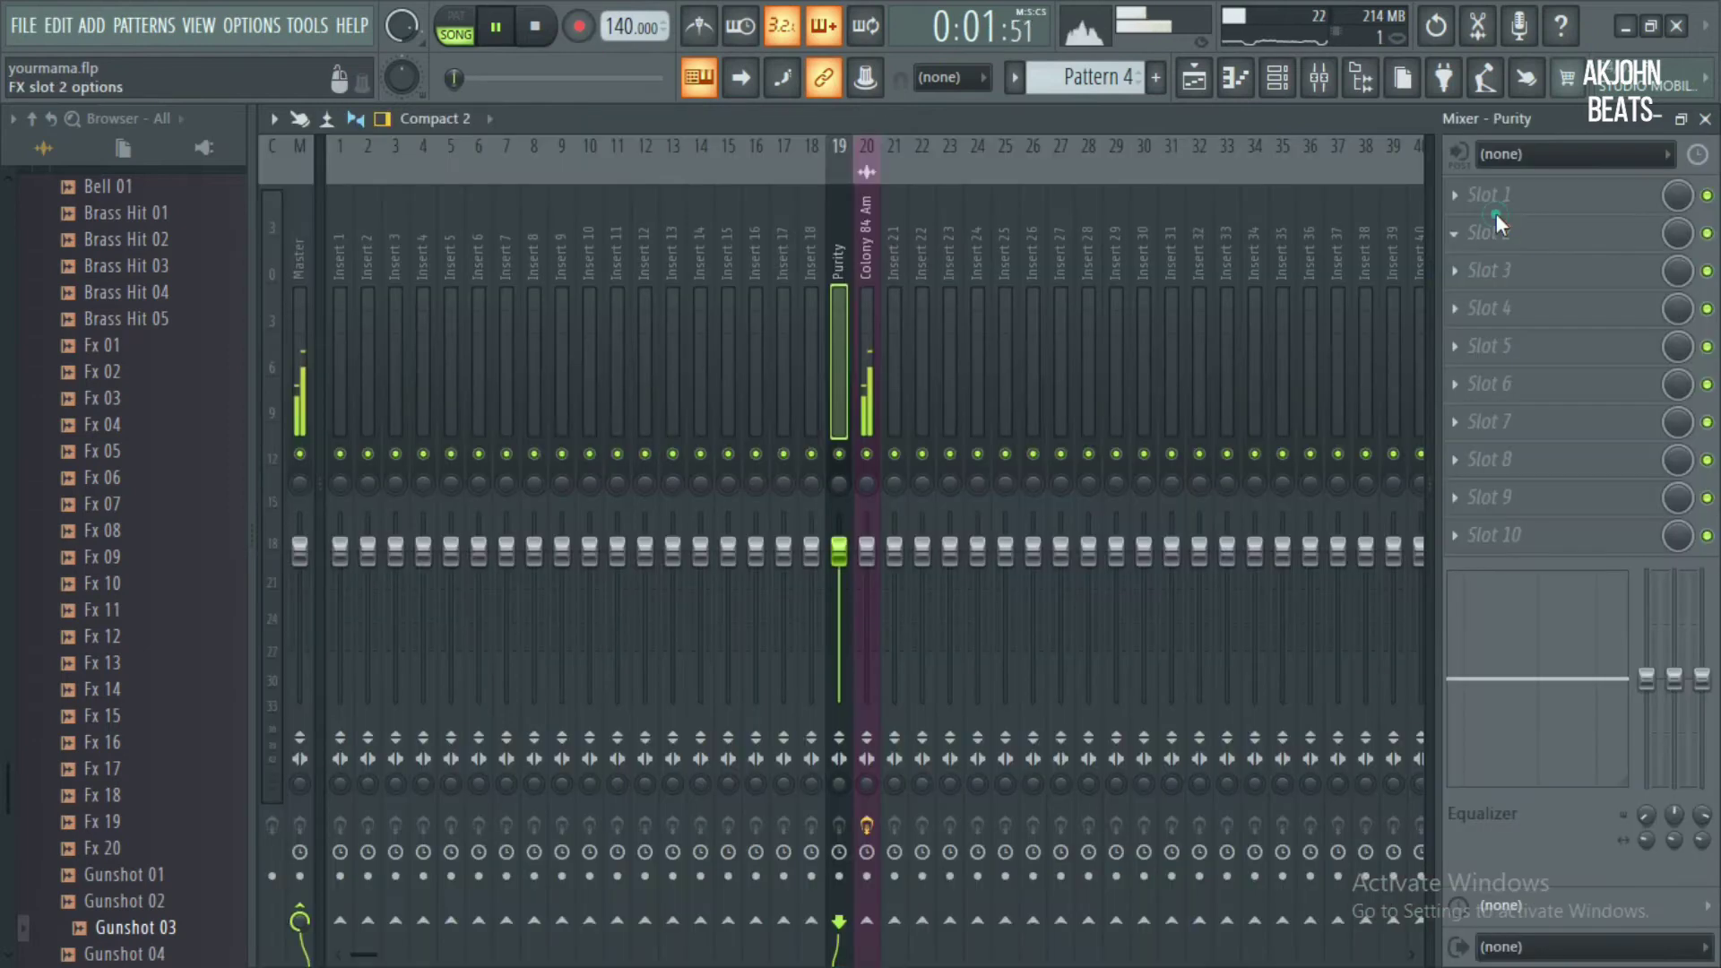
Load Fruity Parametric EQ 2 into slot 2 of the Purity mixer track and raise band 1 fully with a steeper slope at about 250 Hz
left_click(1495, 217)
left_click(1169, 629)
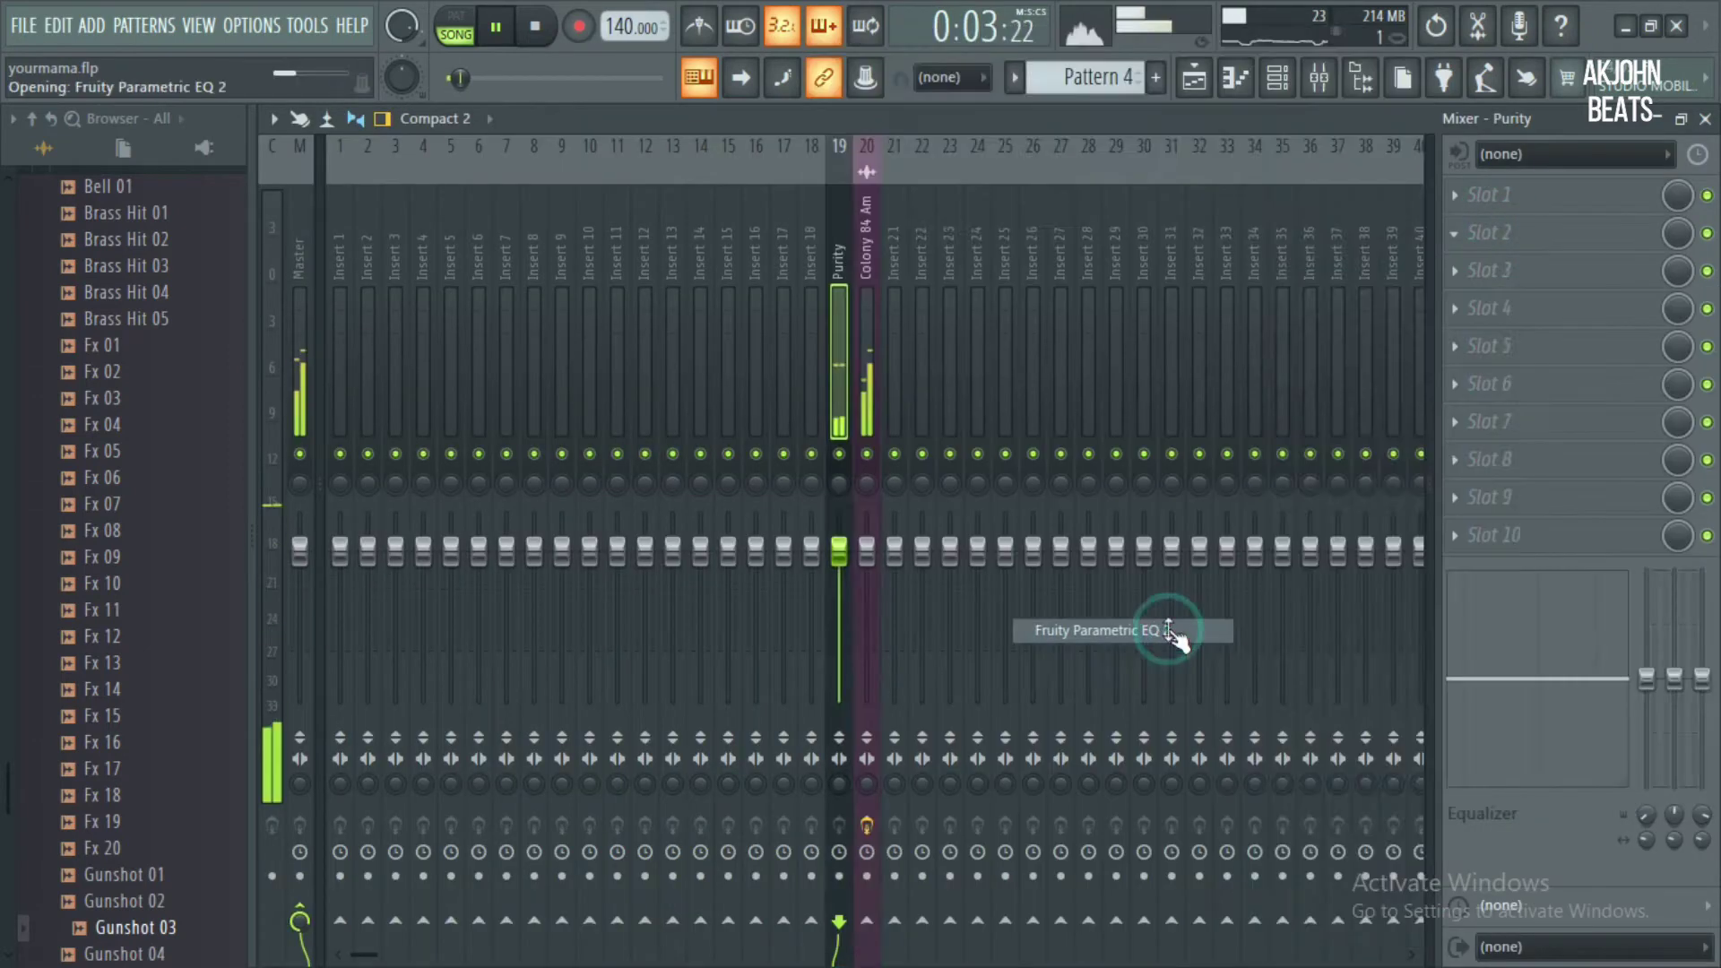
left_click_drag(421, 471, 508, 360)
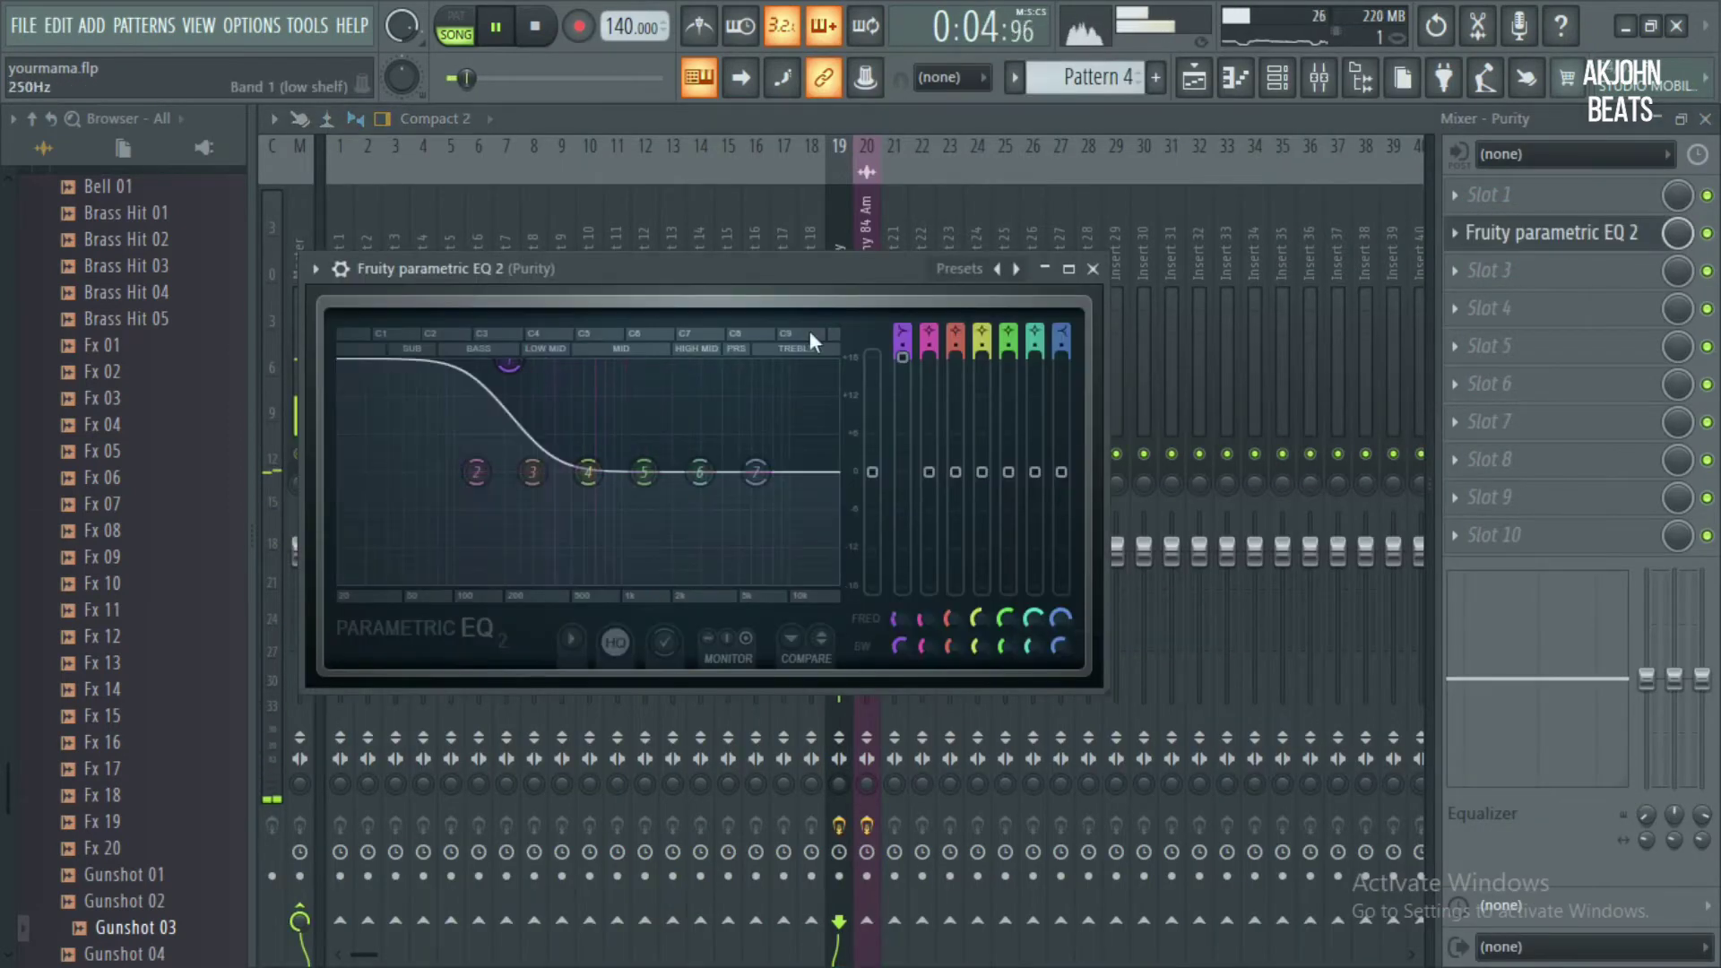
left_click_drag(903, 342, 905, 347)
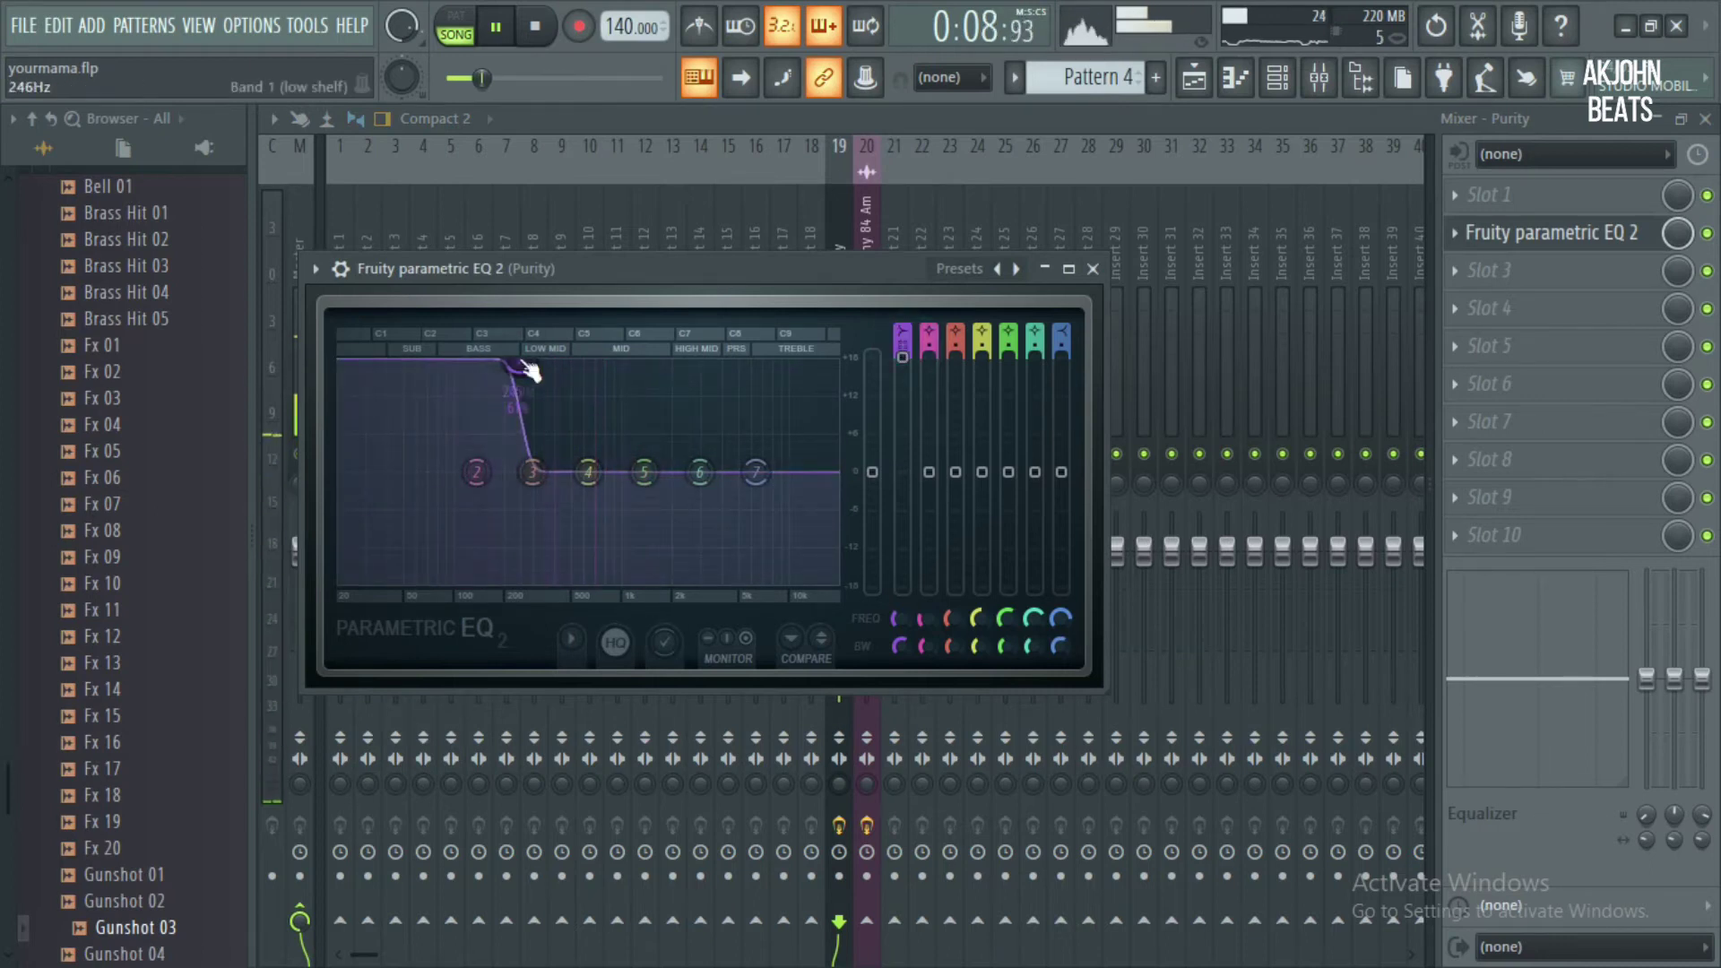
left_click(1068, 269)
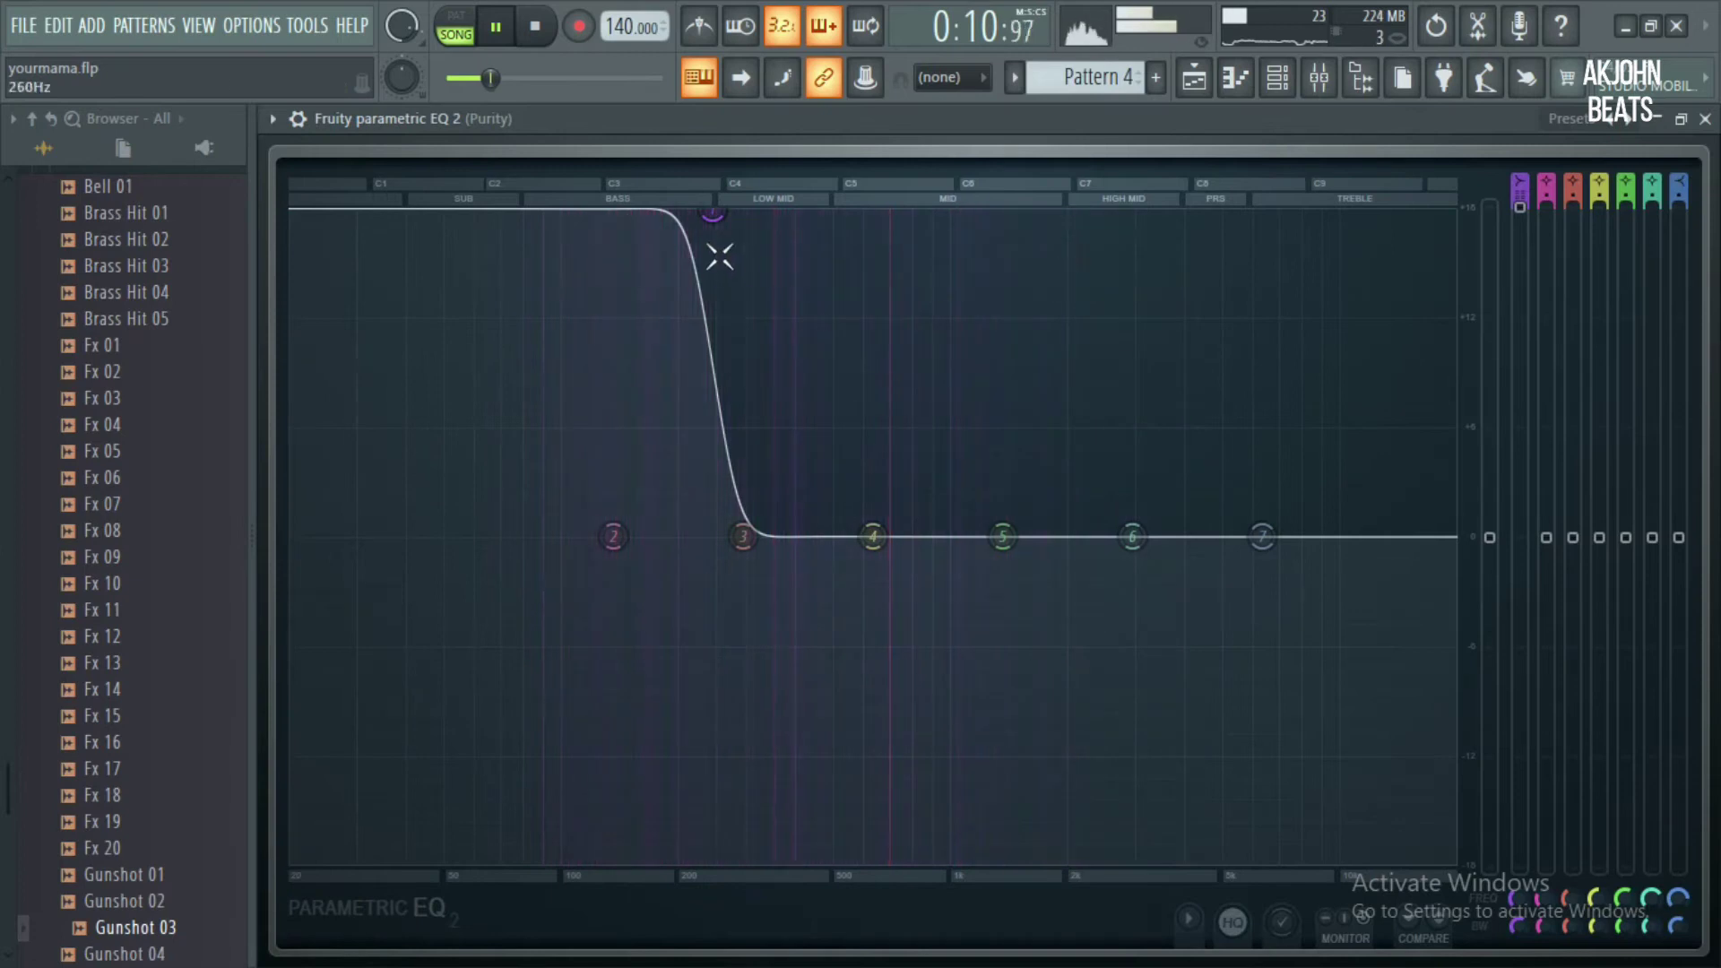
Turn the EQ's band 1 into a low cut of -18 dB at 234 Hz and reset the main level
left_click_drag(714, 231, 829, 215)
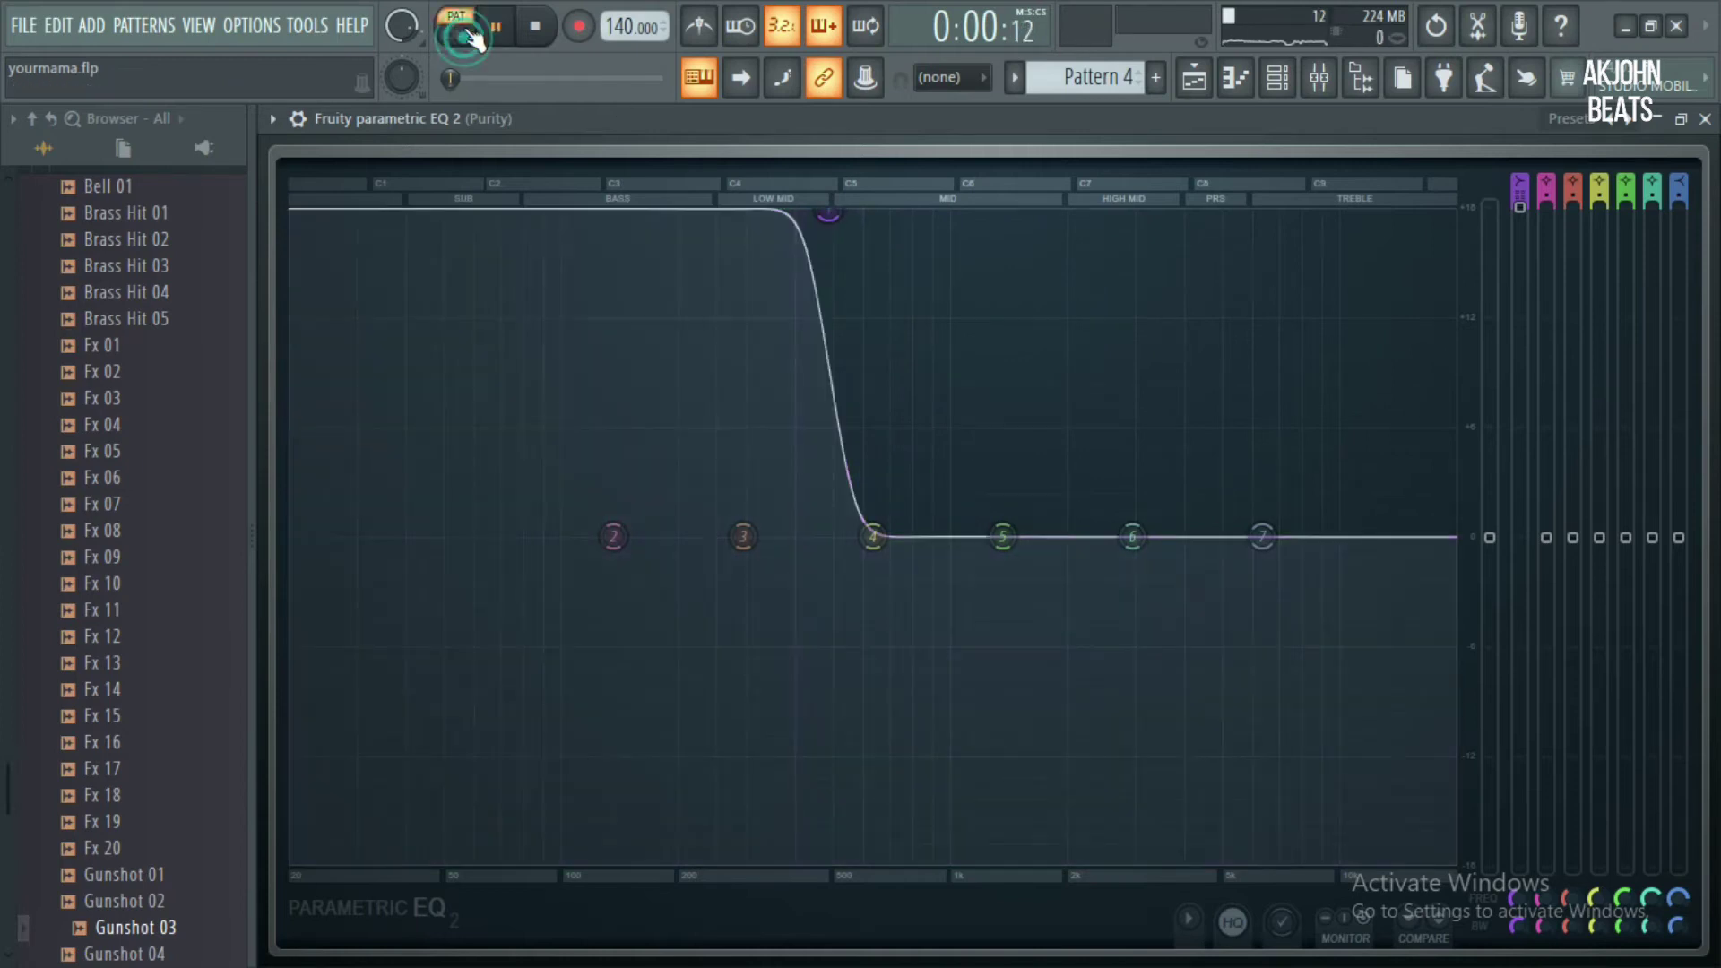
left_click_drag(827, 217, 768, 861)
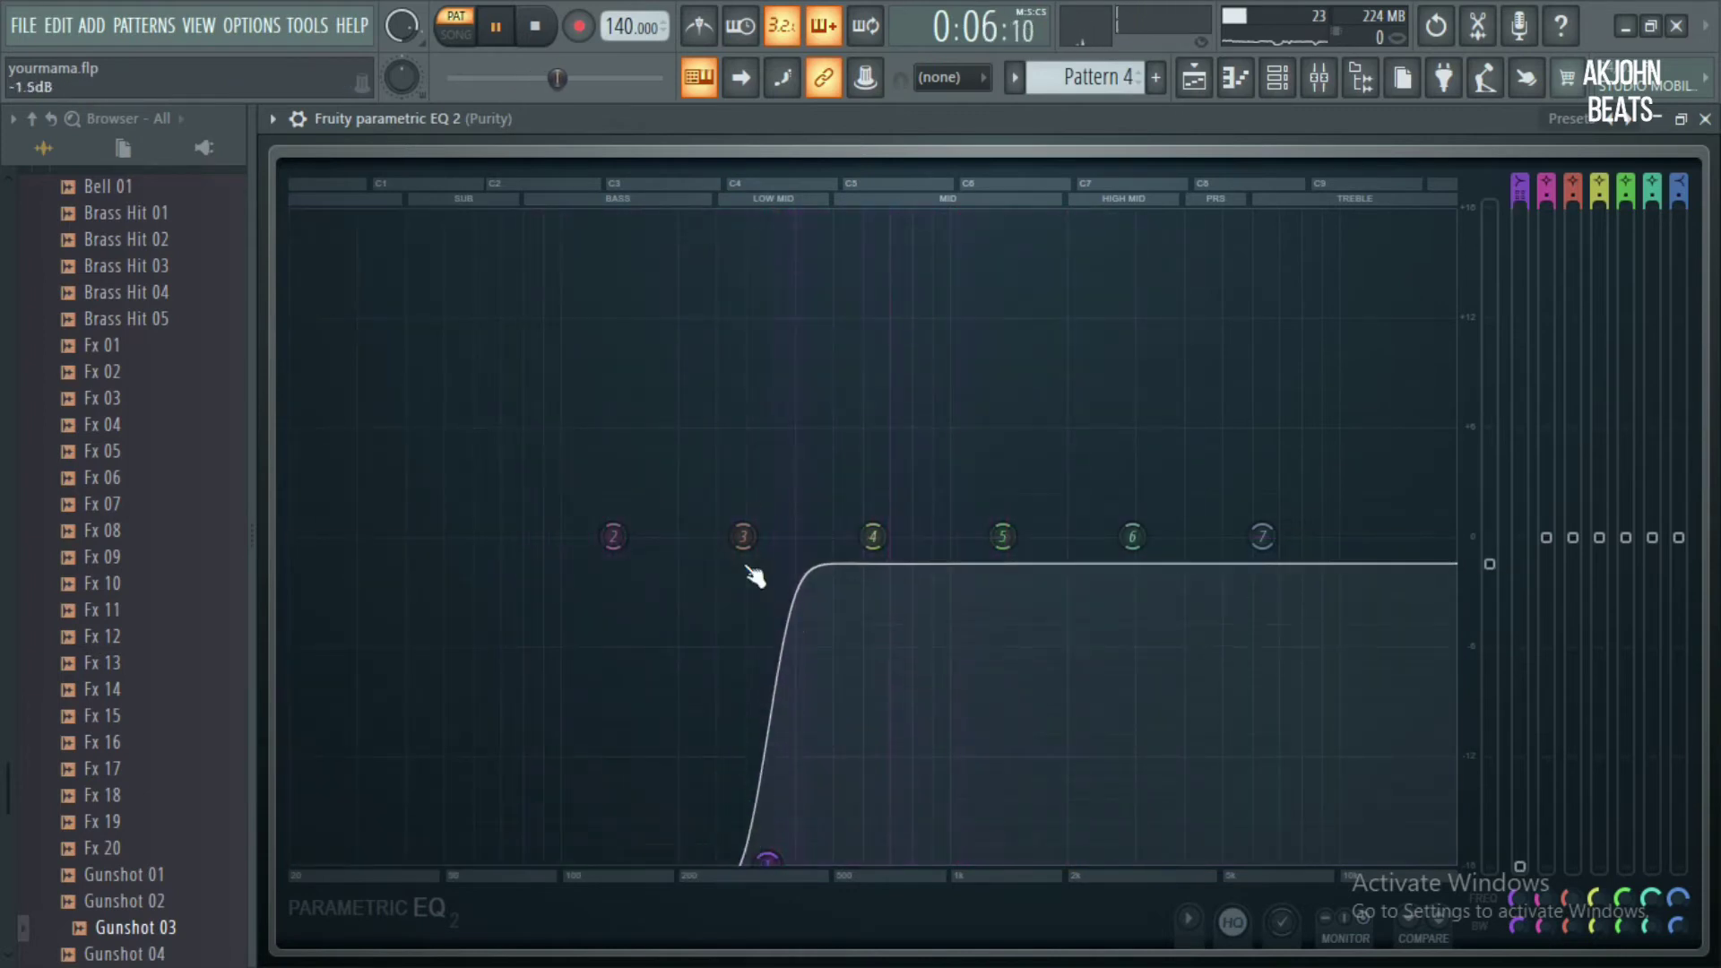
right_click(1495, 563)
left_click(1523, 566)
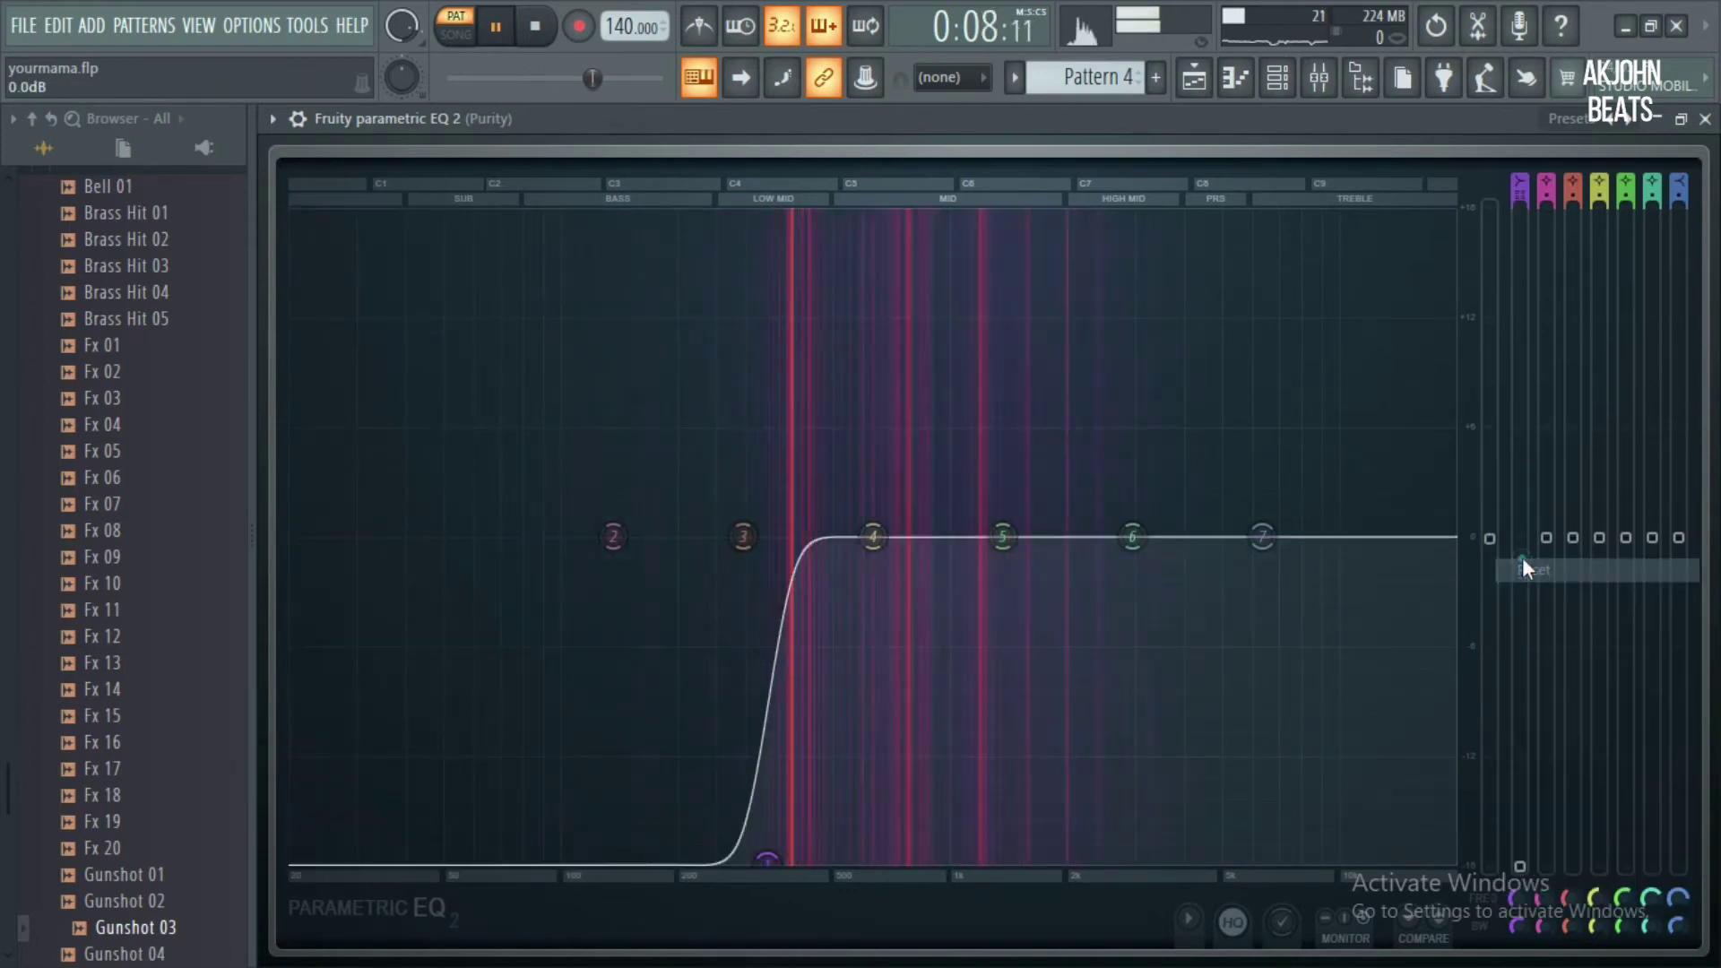
left_click_drag(768, 836, 705, 859)
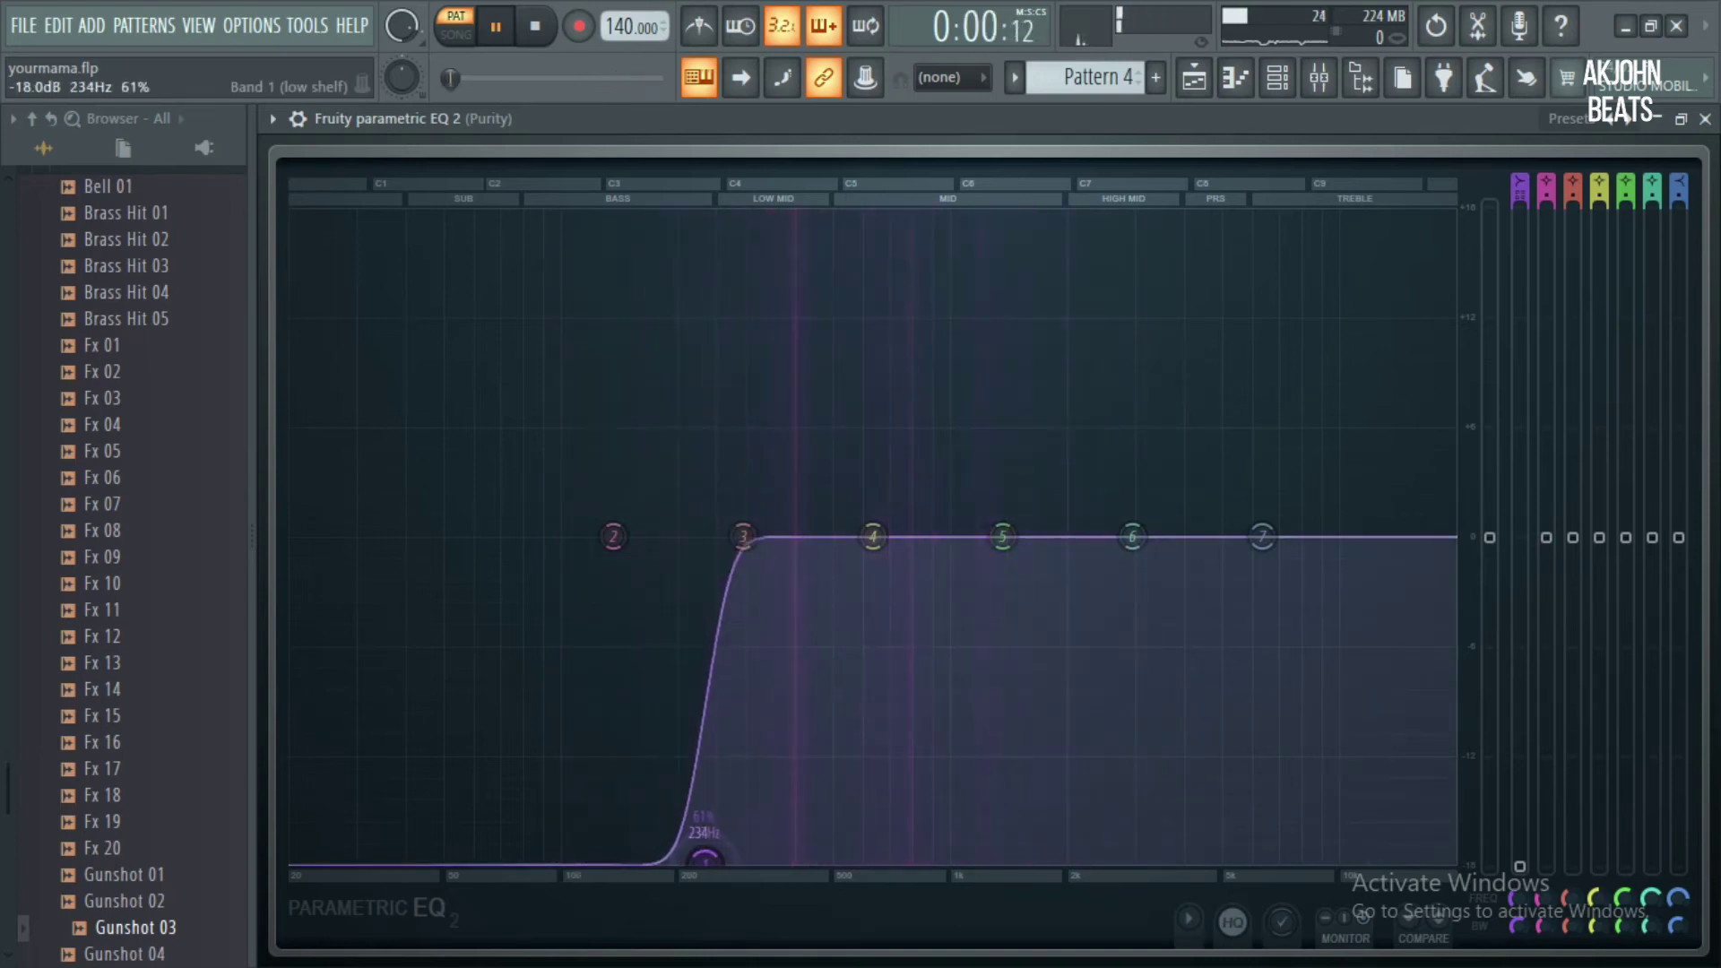
left_click(1704, 120)
Add Fruity Reeverb 2 in slot 3 with a larger room size, 4.7 sec decay and 30% wet level
left_click(1543, 273)
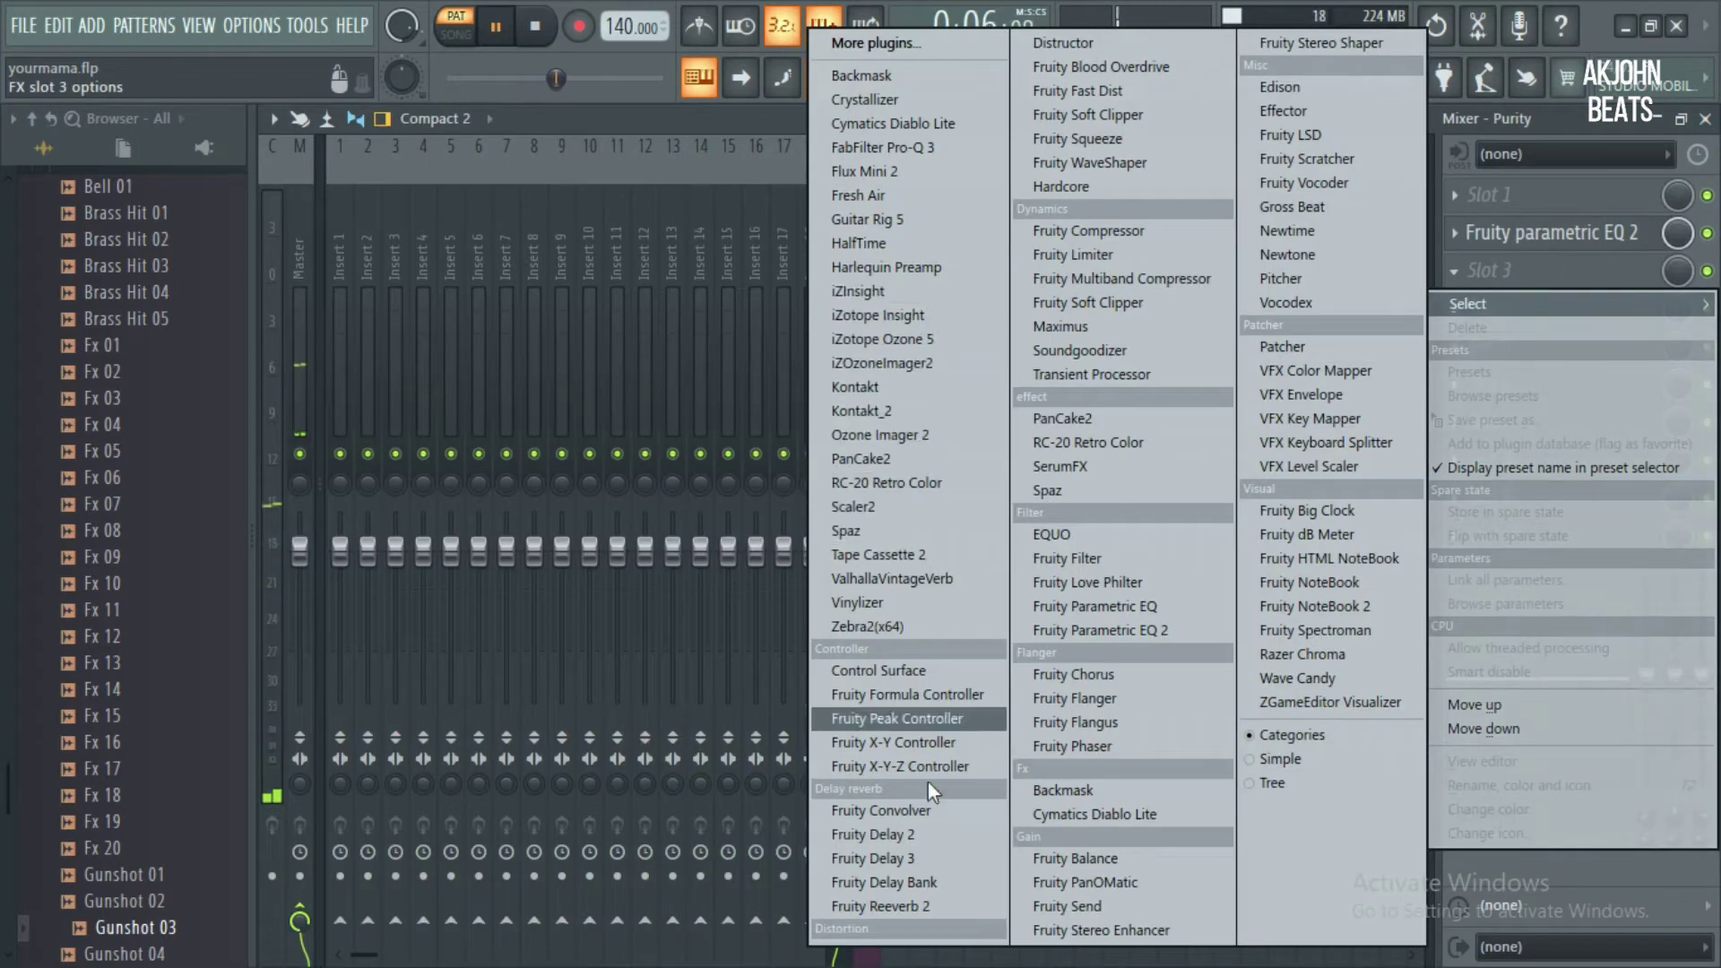
left_click(935, 901)
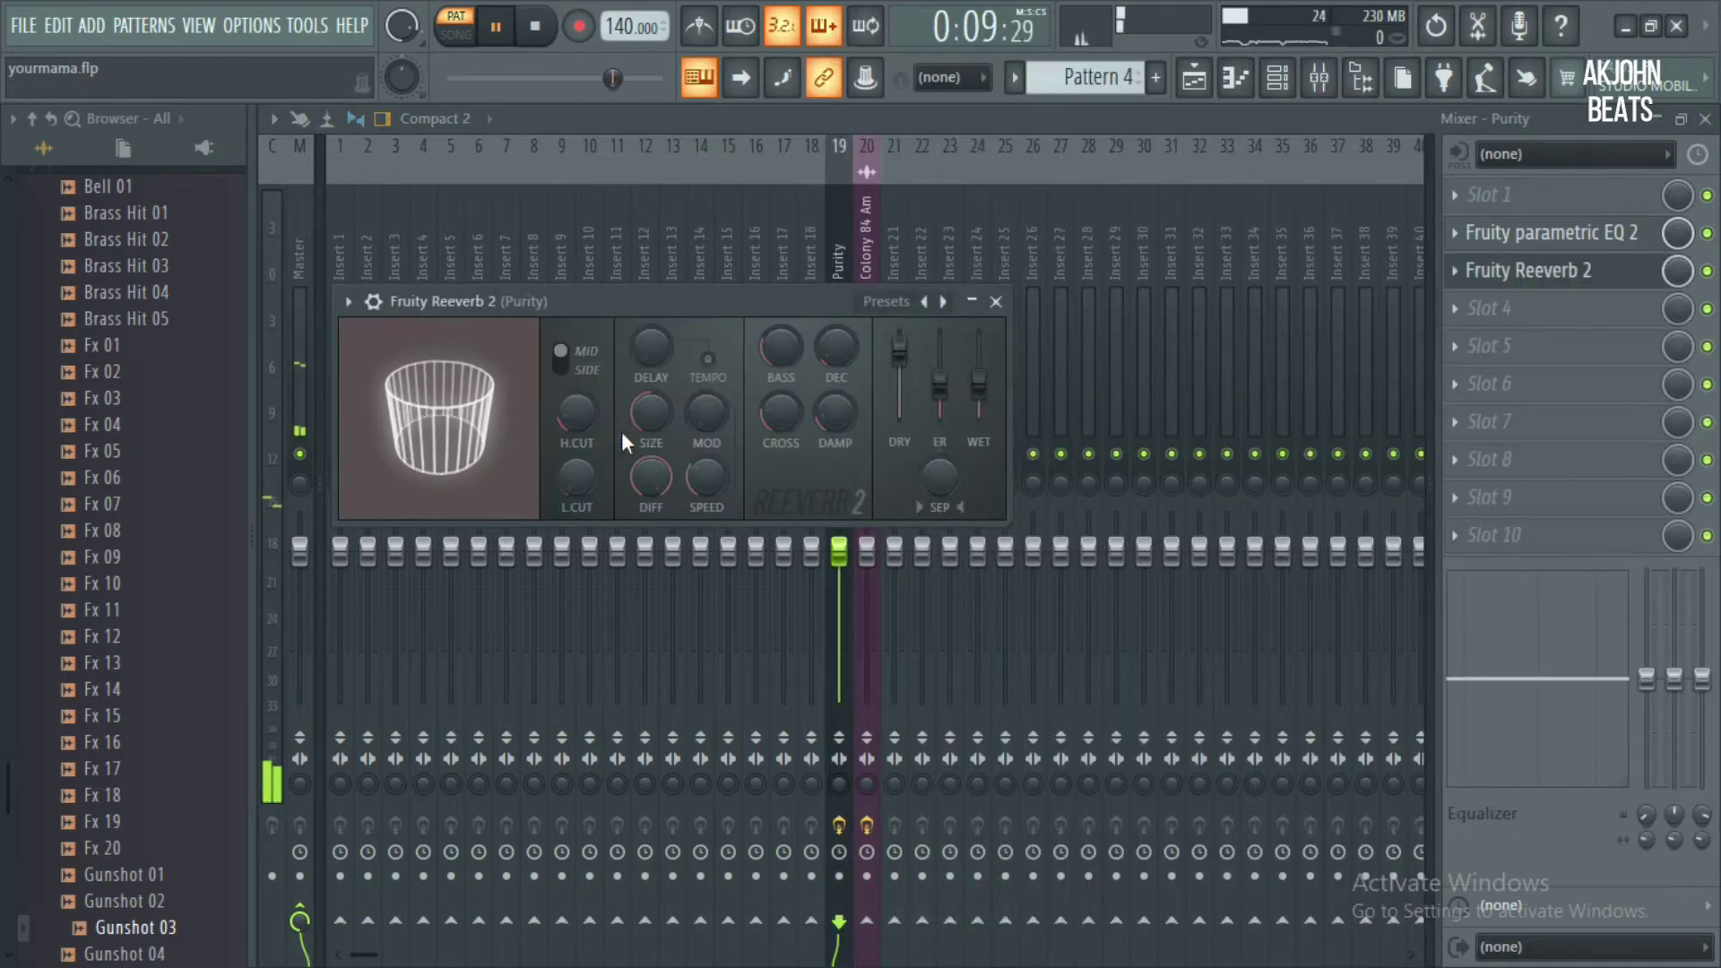
left_click_drag(652, 413, 653, 394)
left_click_drag(834, 348, 832, 358)
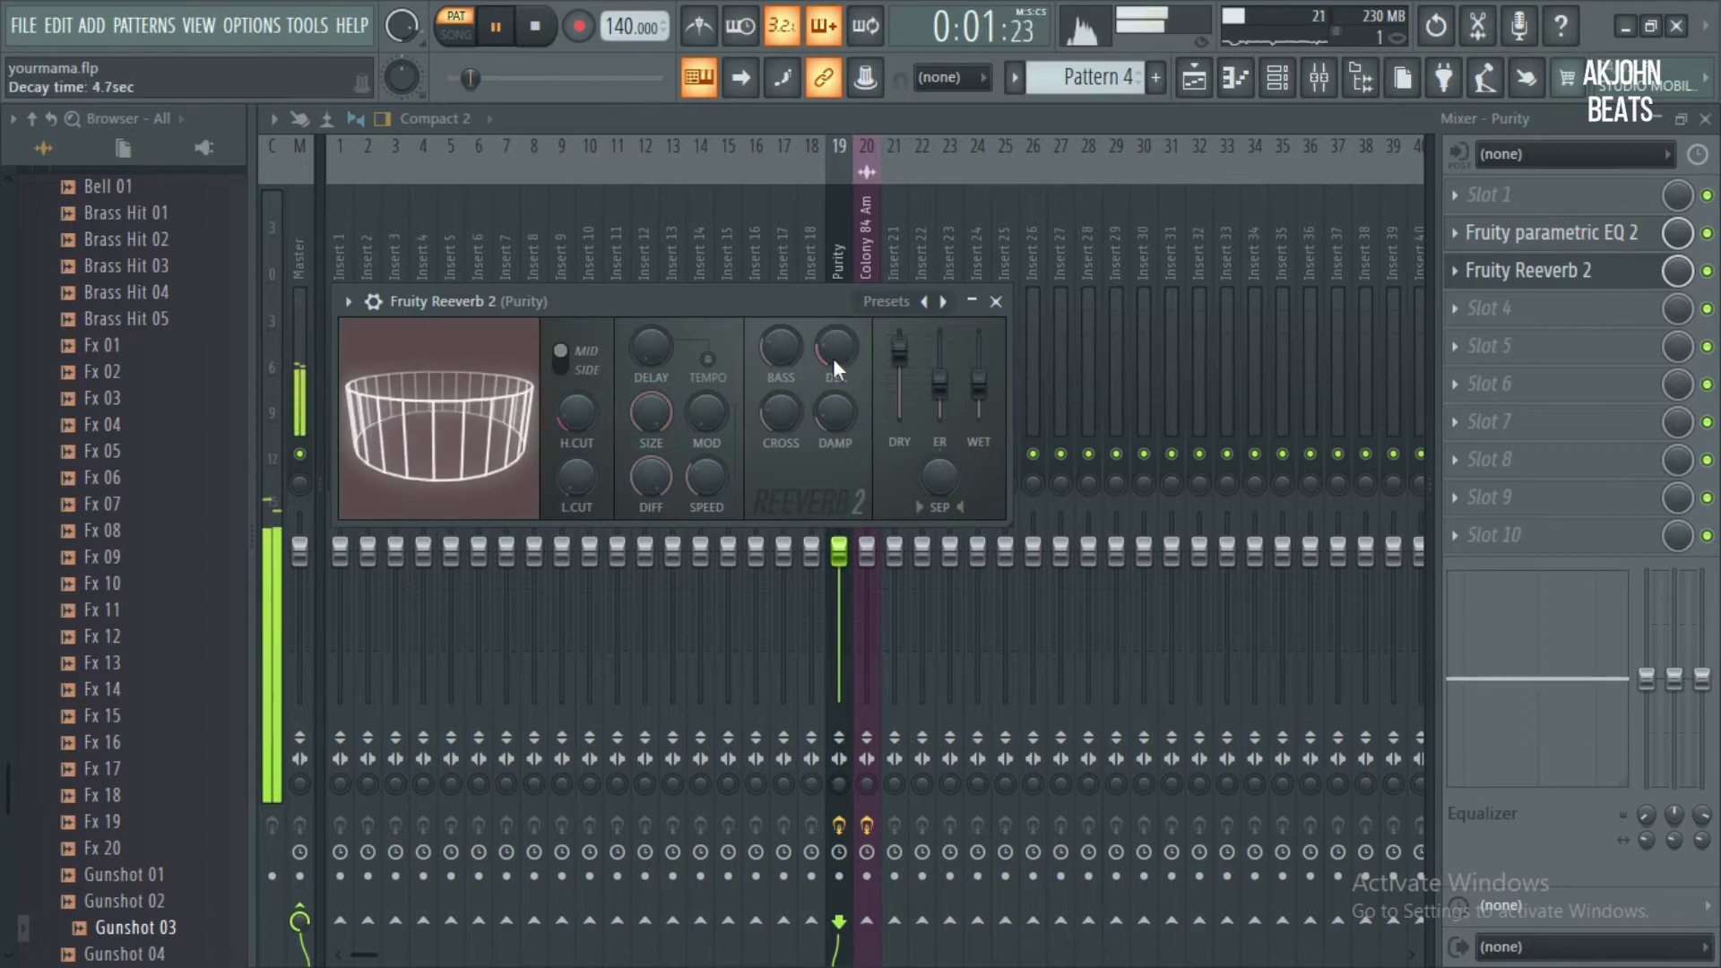
left_click_drag(979, 382, 980, 385)
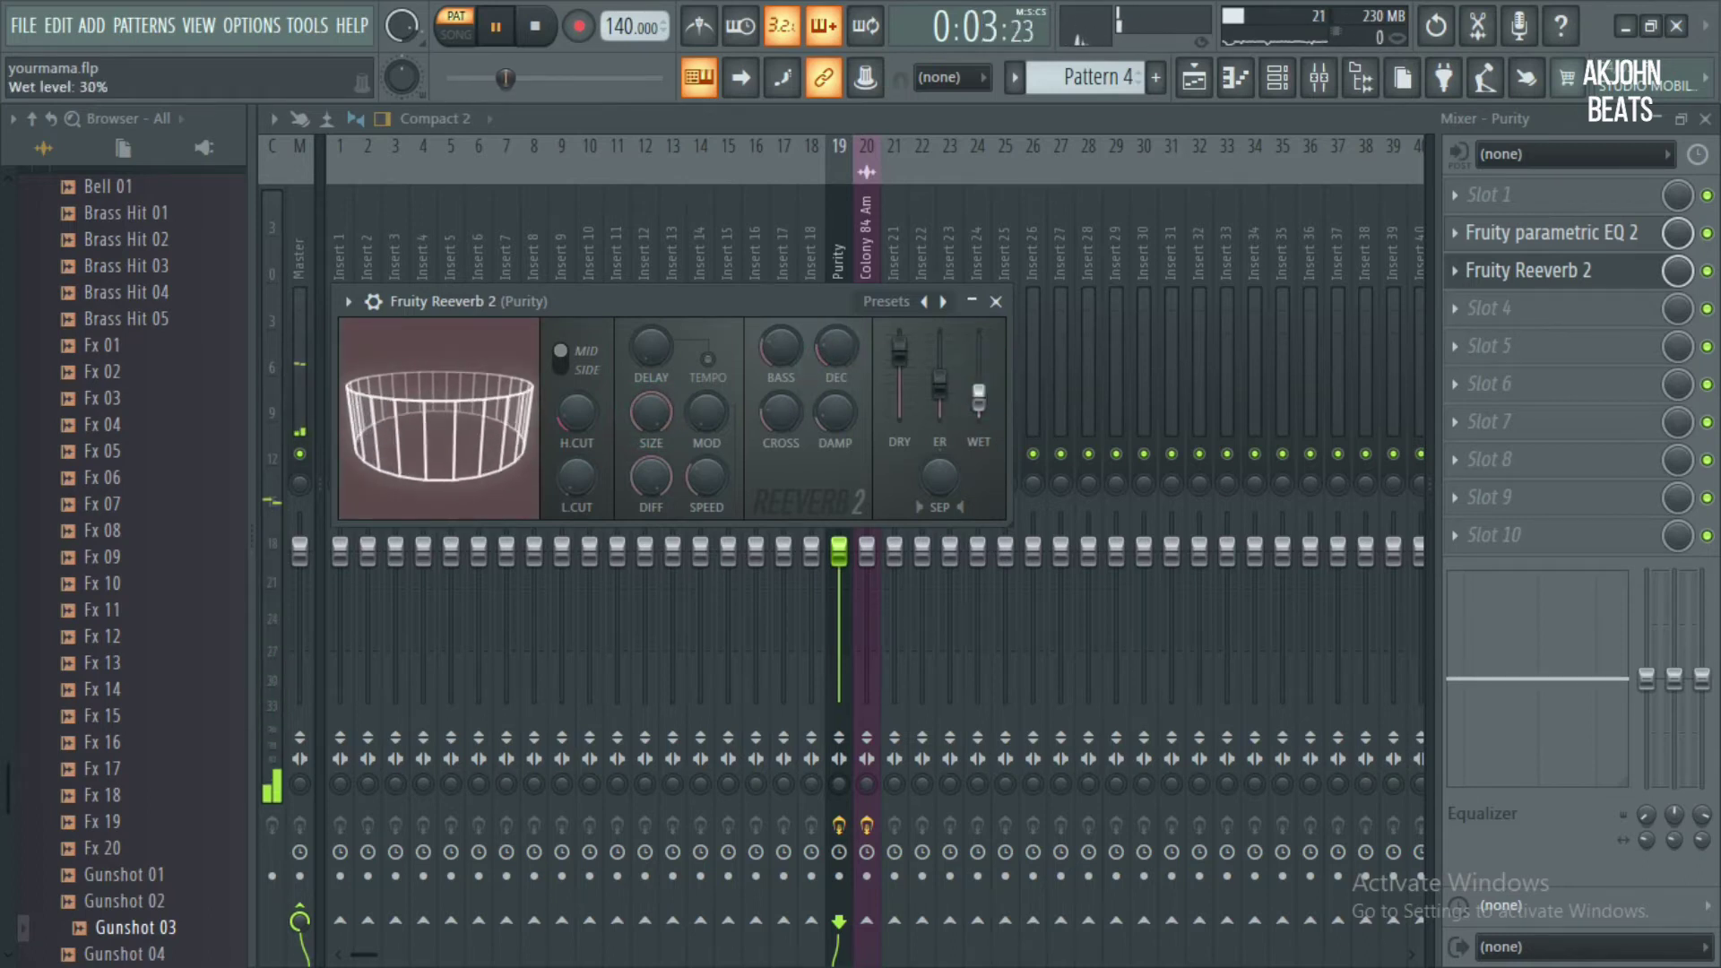
Add Fruity Delay 2 in slot 4 with ping-pong feedback and a 20% cutoff frequency while the song plays
left_click(466, 40)
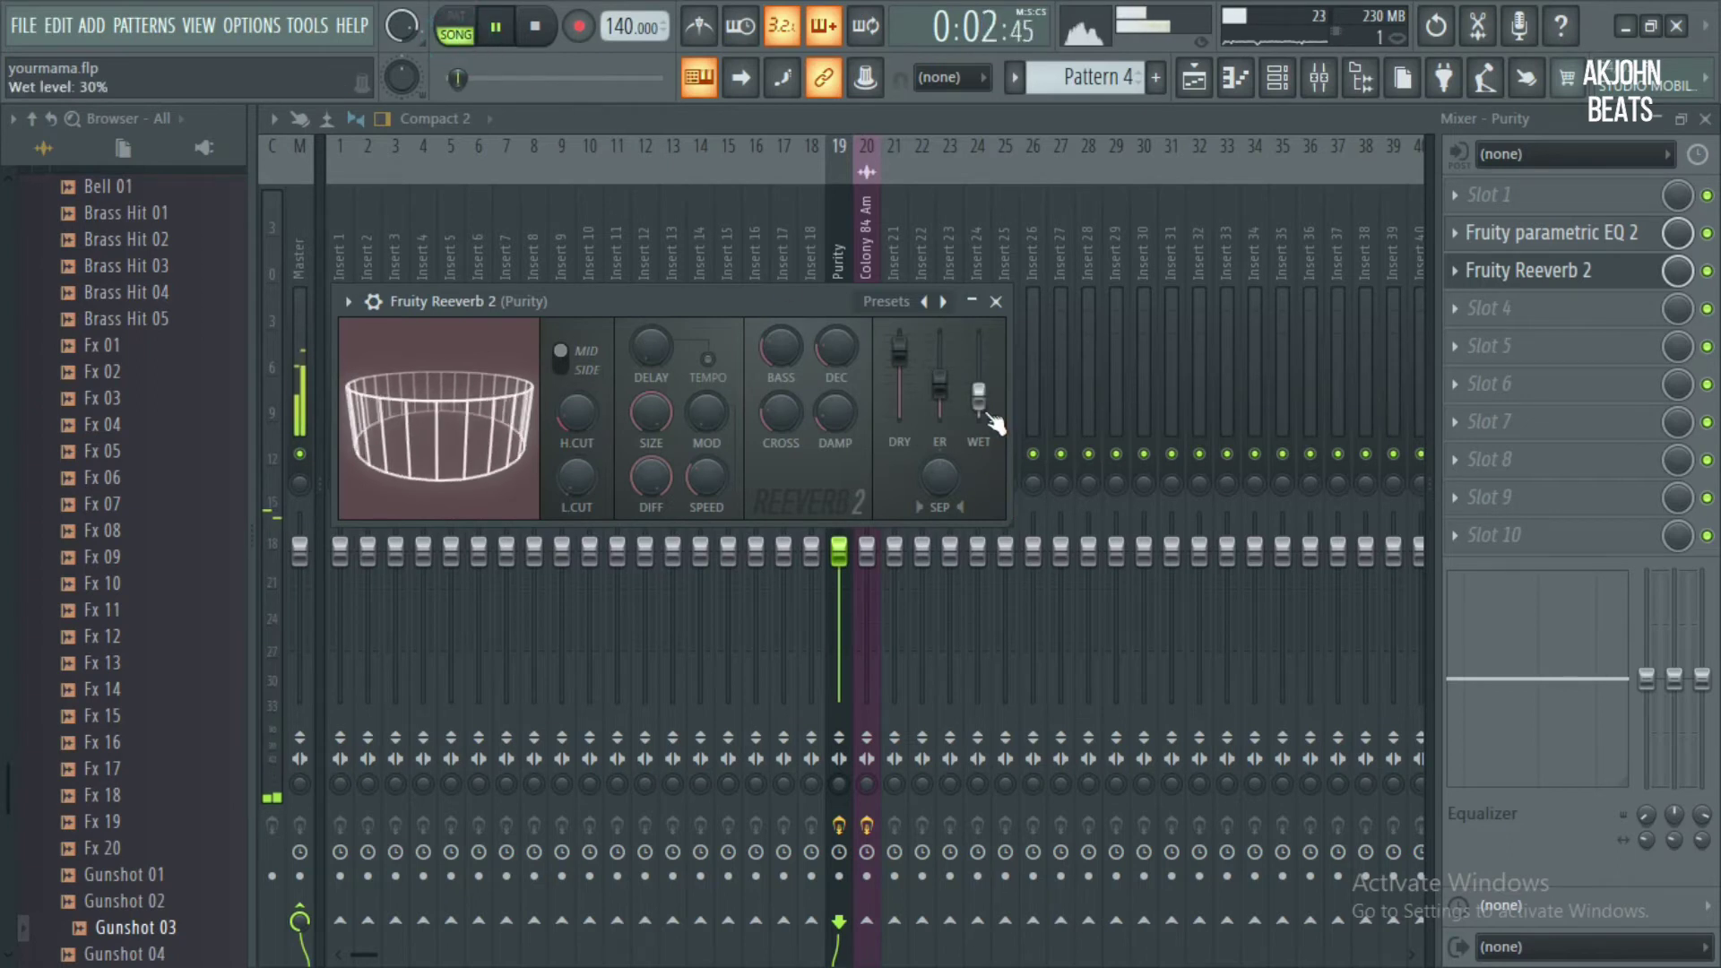
left_click(1563, 310)
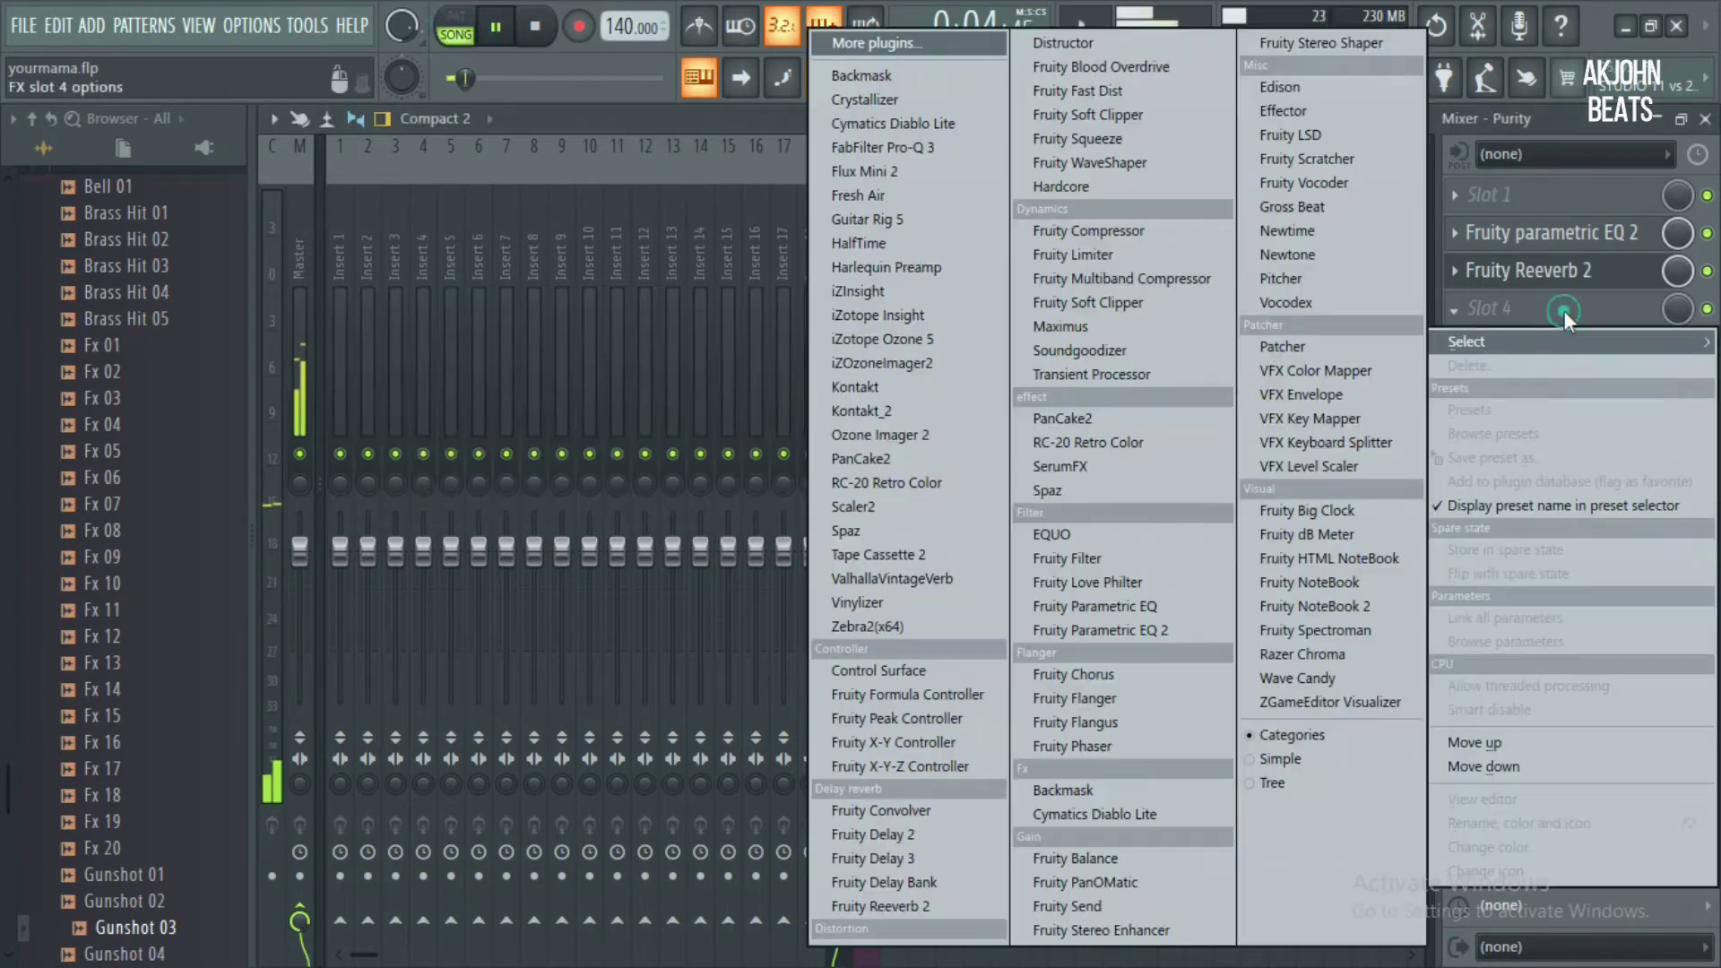
left_click(953, 833)
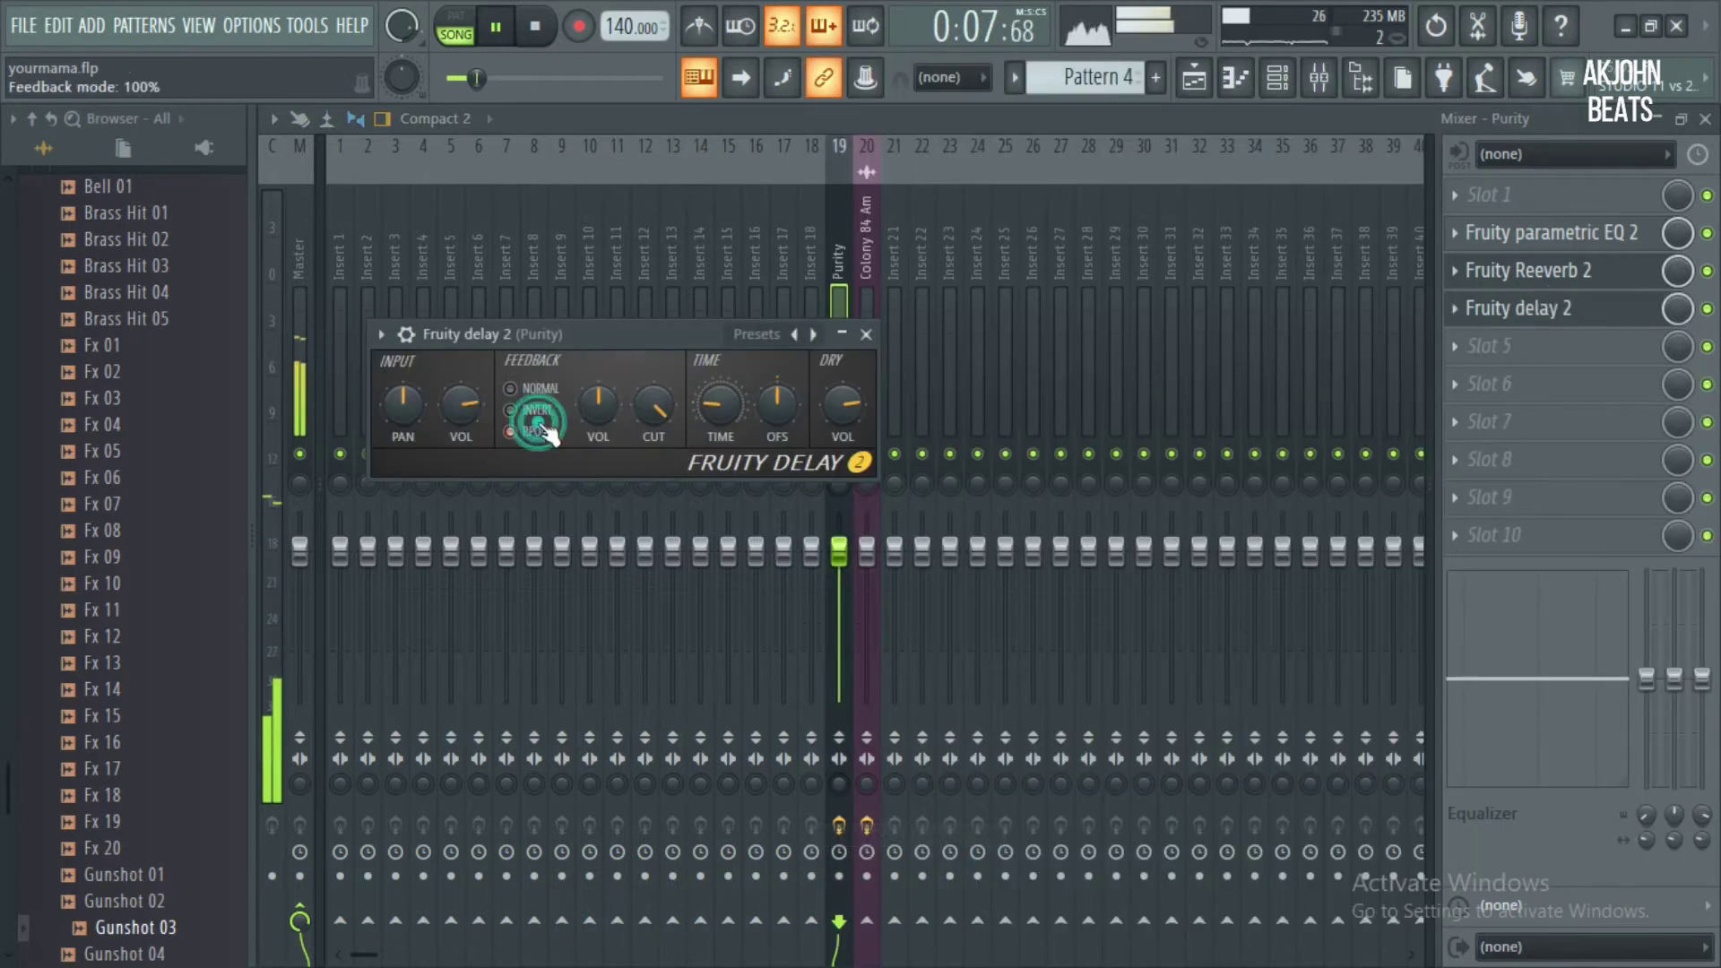
mouse_move(654, 408)
left_mouse_down()
mouse_move(654, 444)
mouse_move(665, 409)
mouse_move(647, 432)
mouse_move(654, 419)
left_mouse_up()
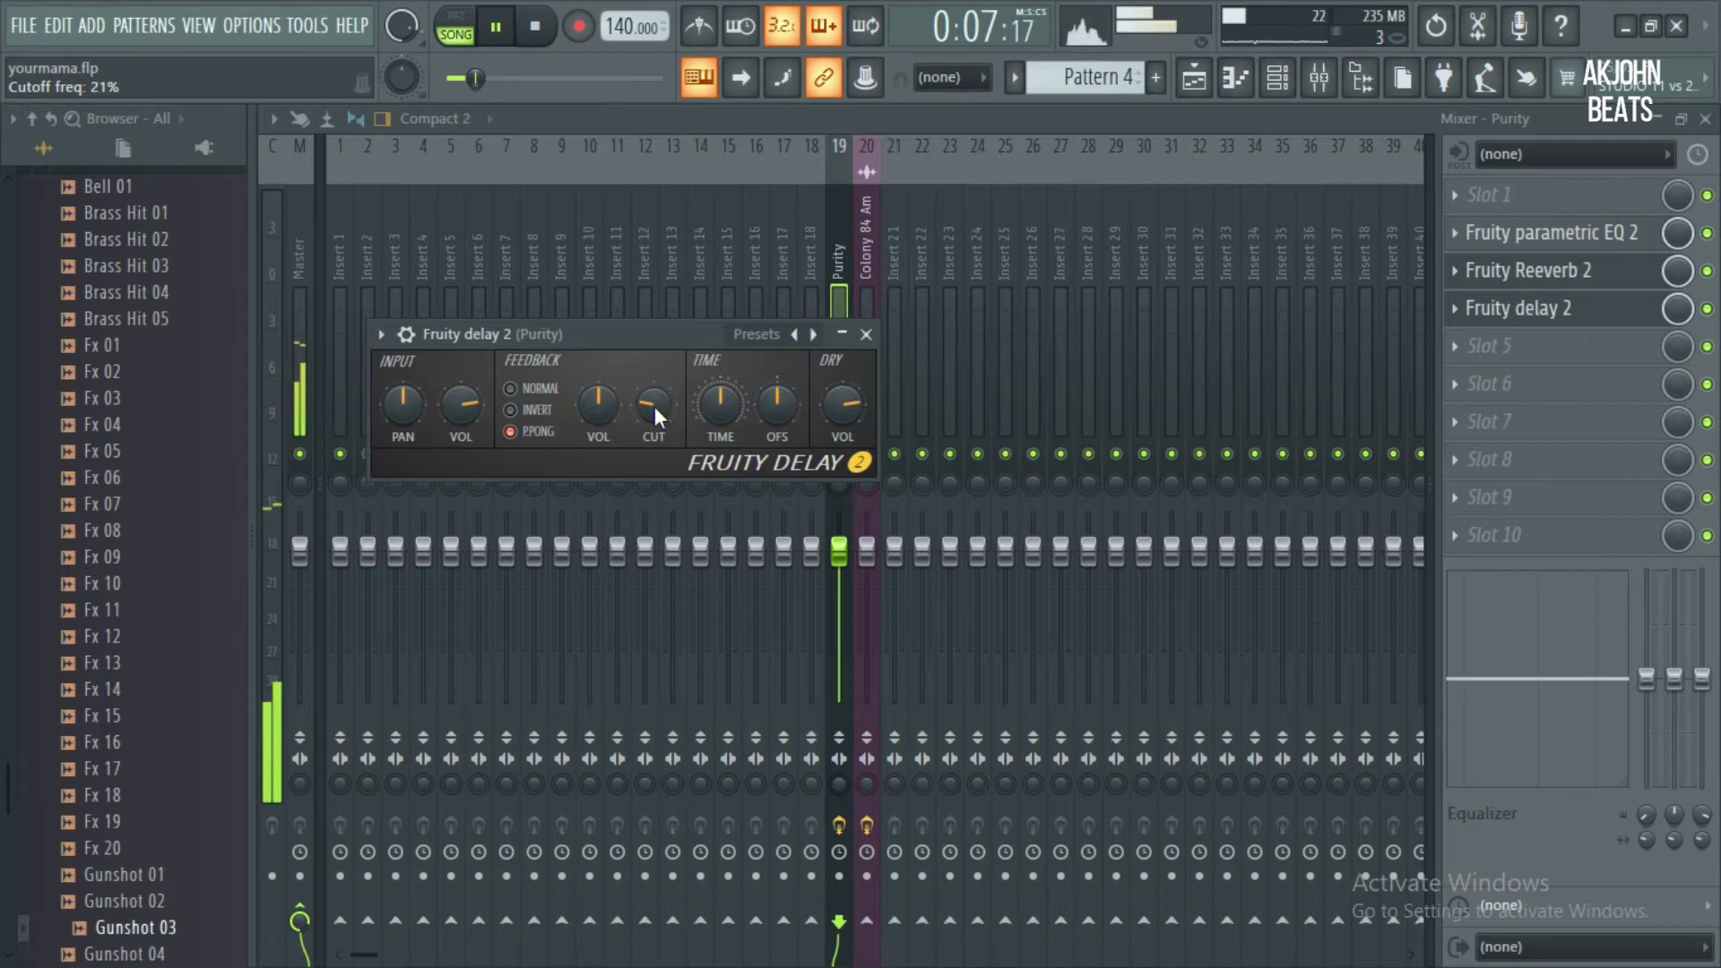
left_click_drag(654, 406, 655, 408)
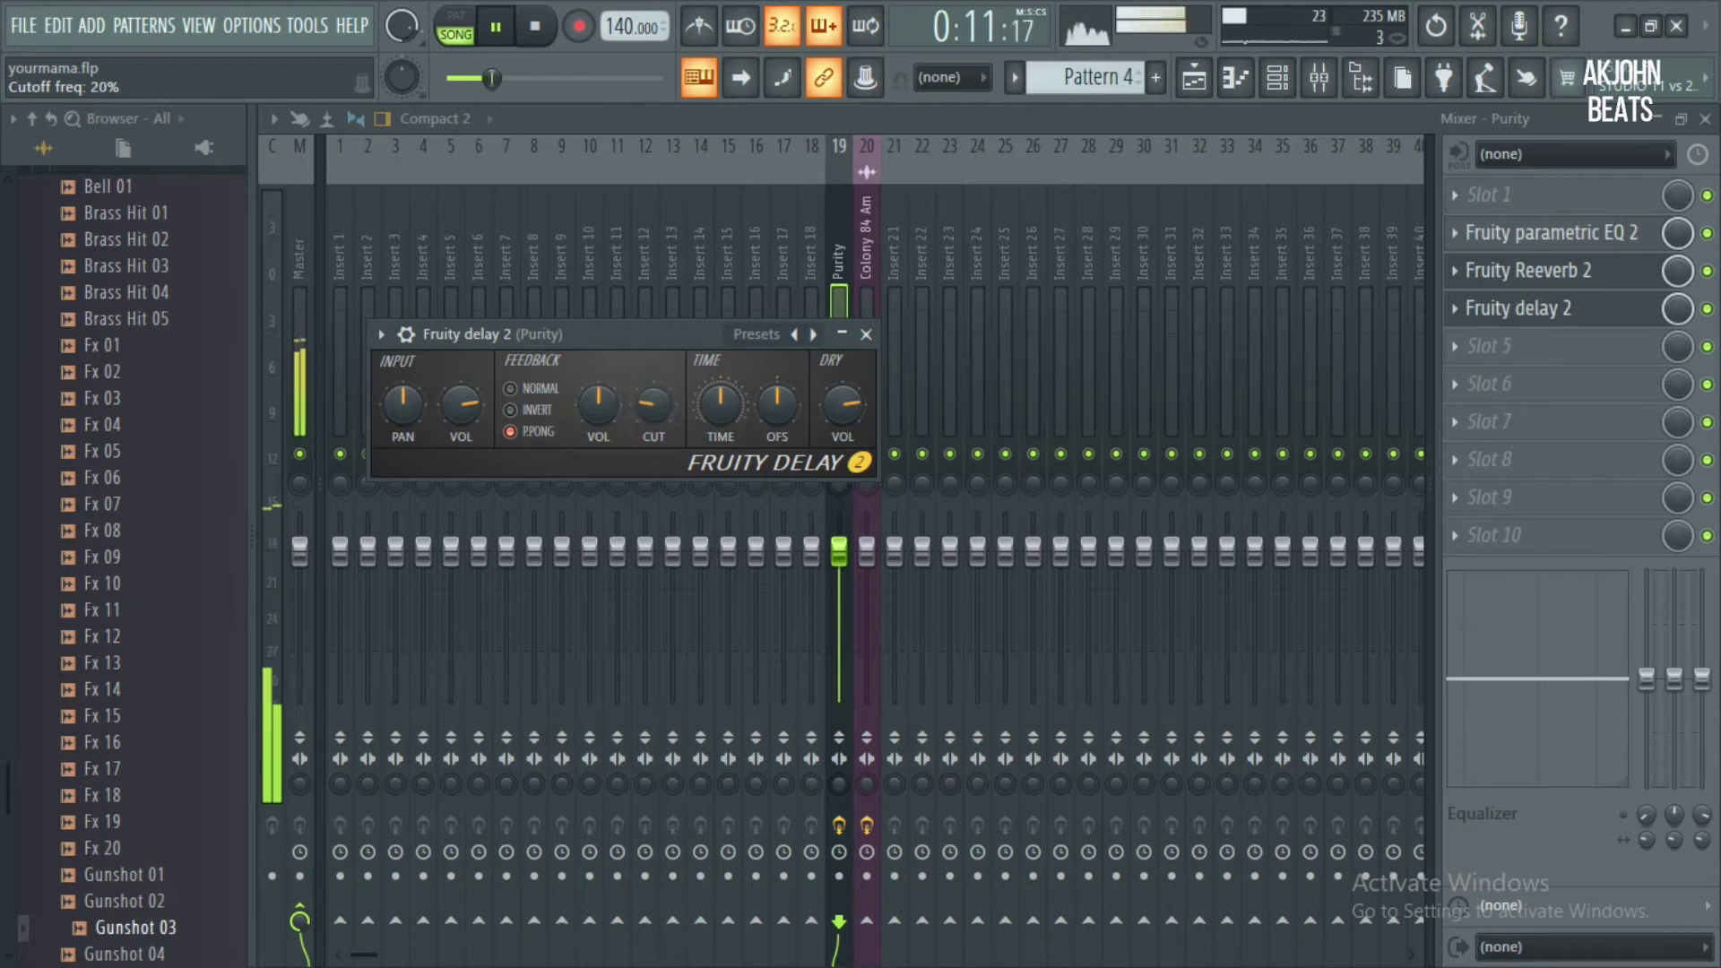
Copy the Pattern 4 clip on Track 6 of the playlist to bar 10
left_click(1194, 78)
left_click_drag(711, 588, 939, 591)
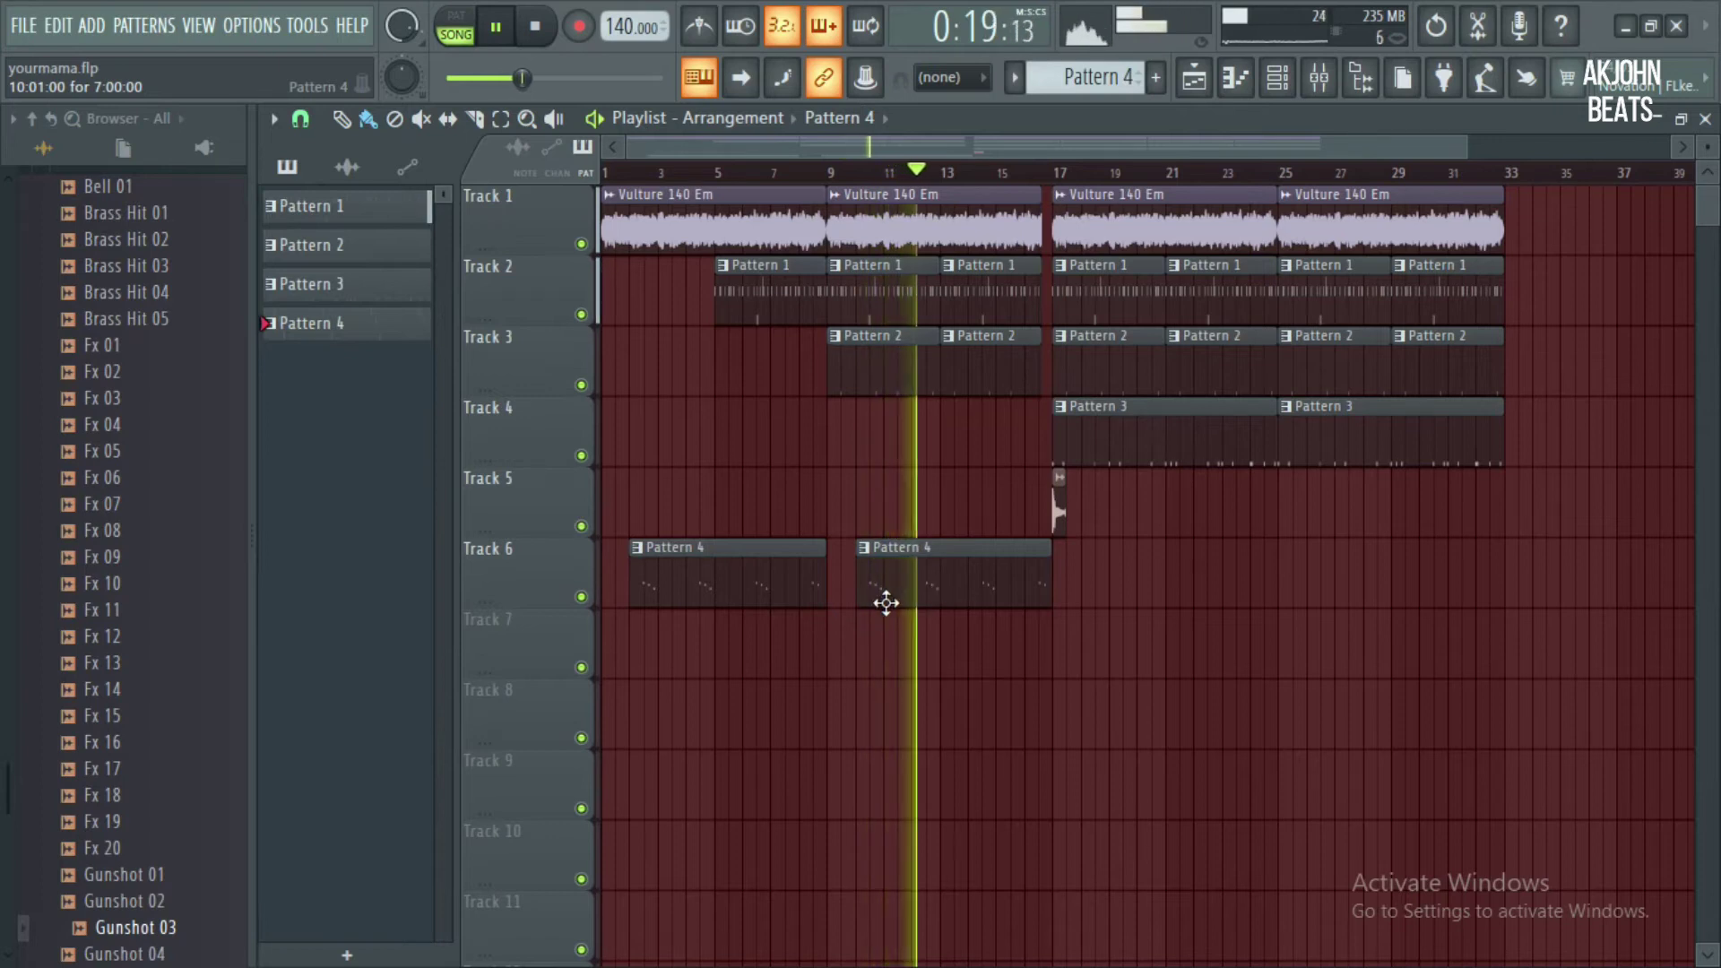
Delete the C6 and B5 notes in bar 5 and the C6 note in bar 1 of Pattern 4's Purity melody
double_click(903, 596)
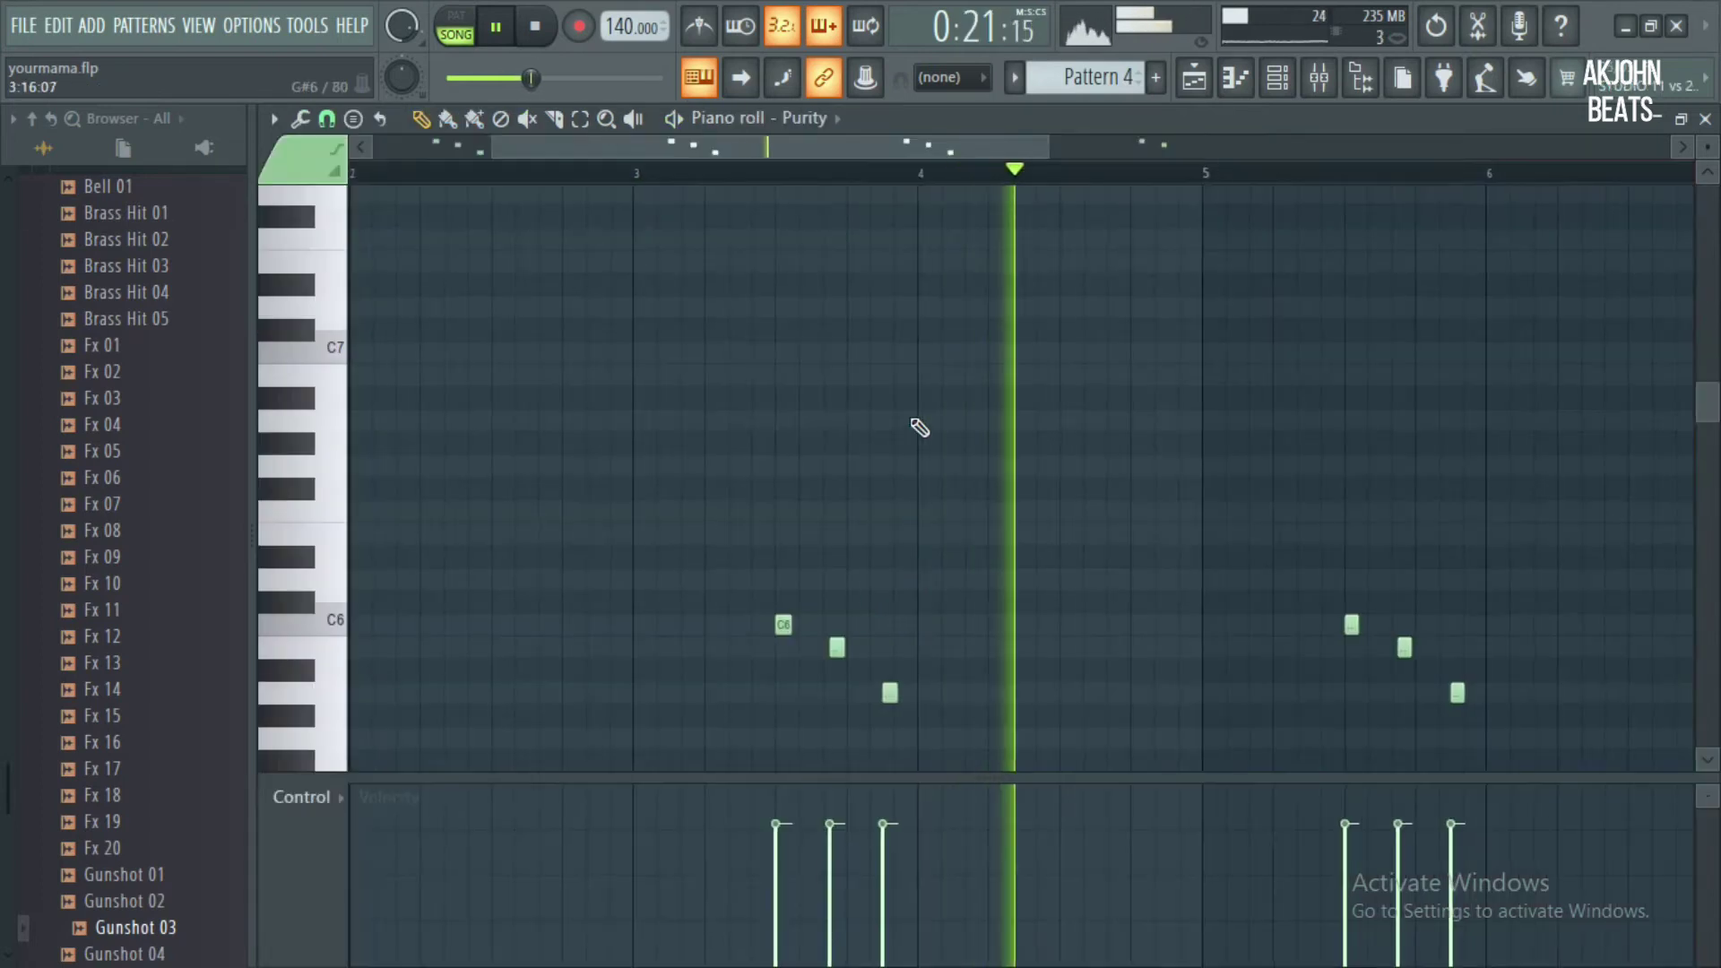
right_click(1405, 648)
right_click(1349, 626)
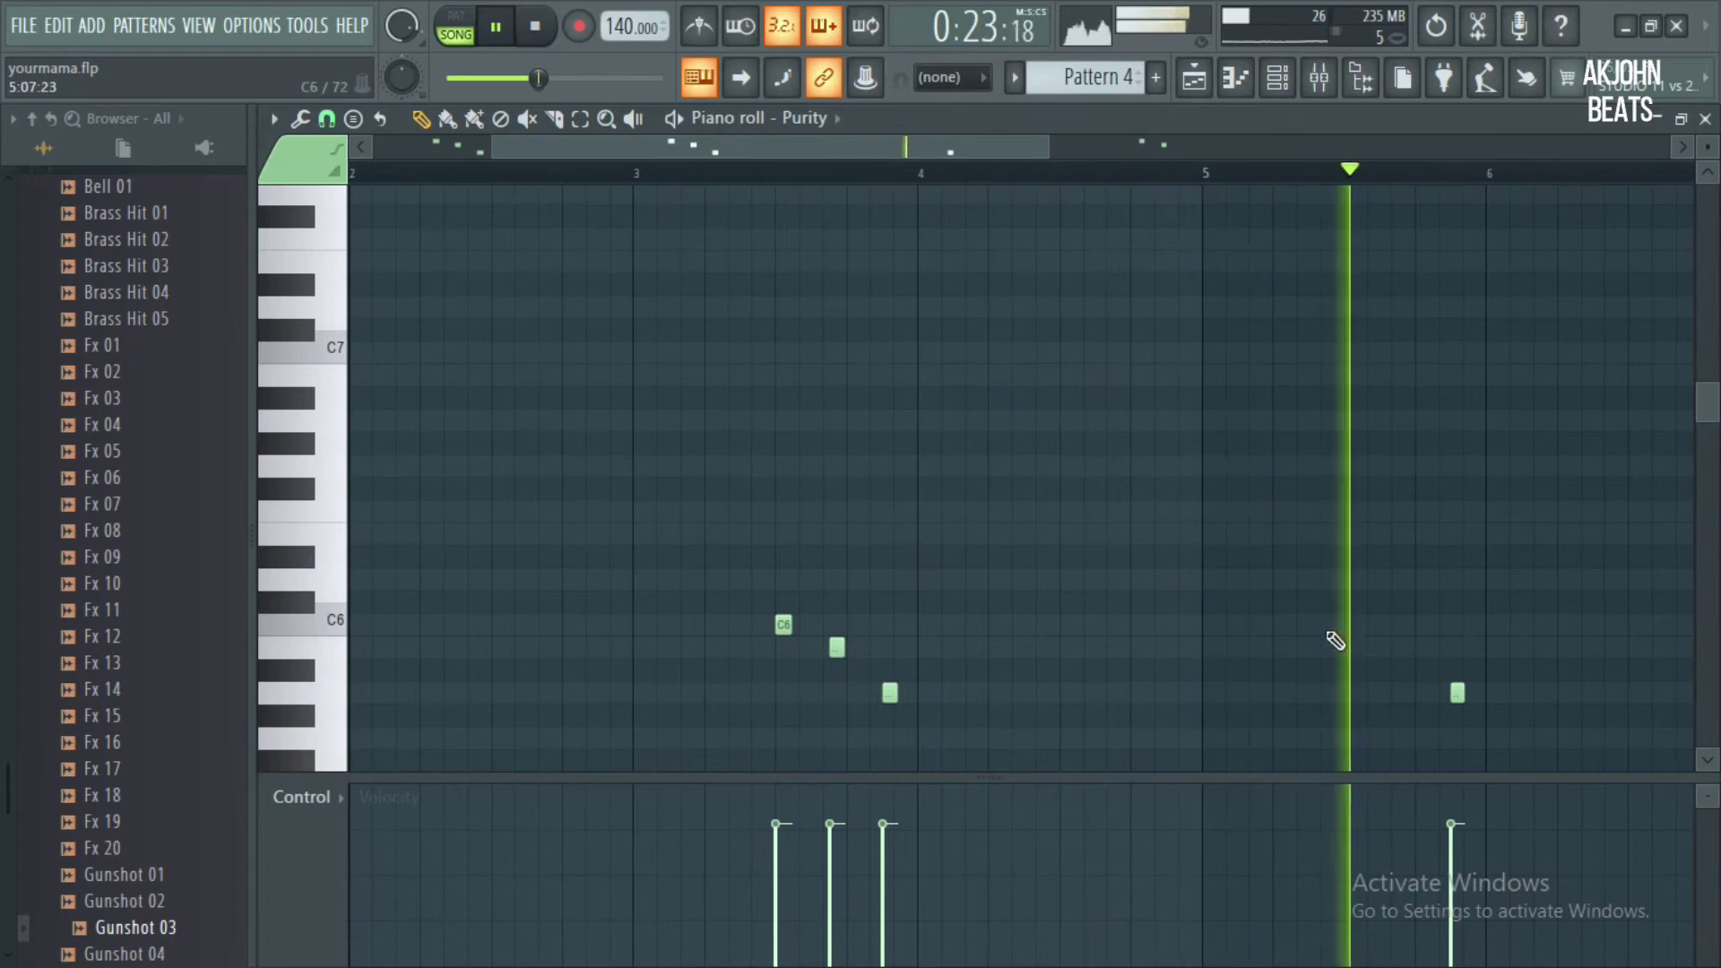
left_click_drag(966, 153, 811, 158)
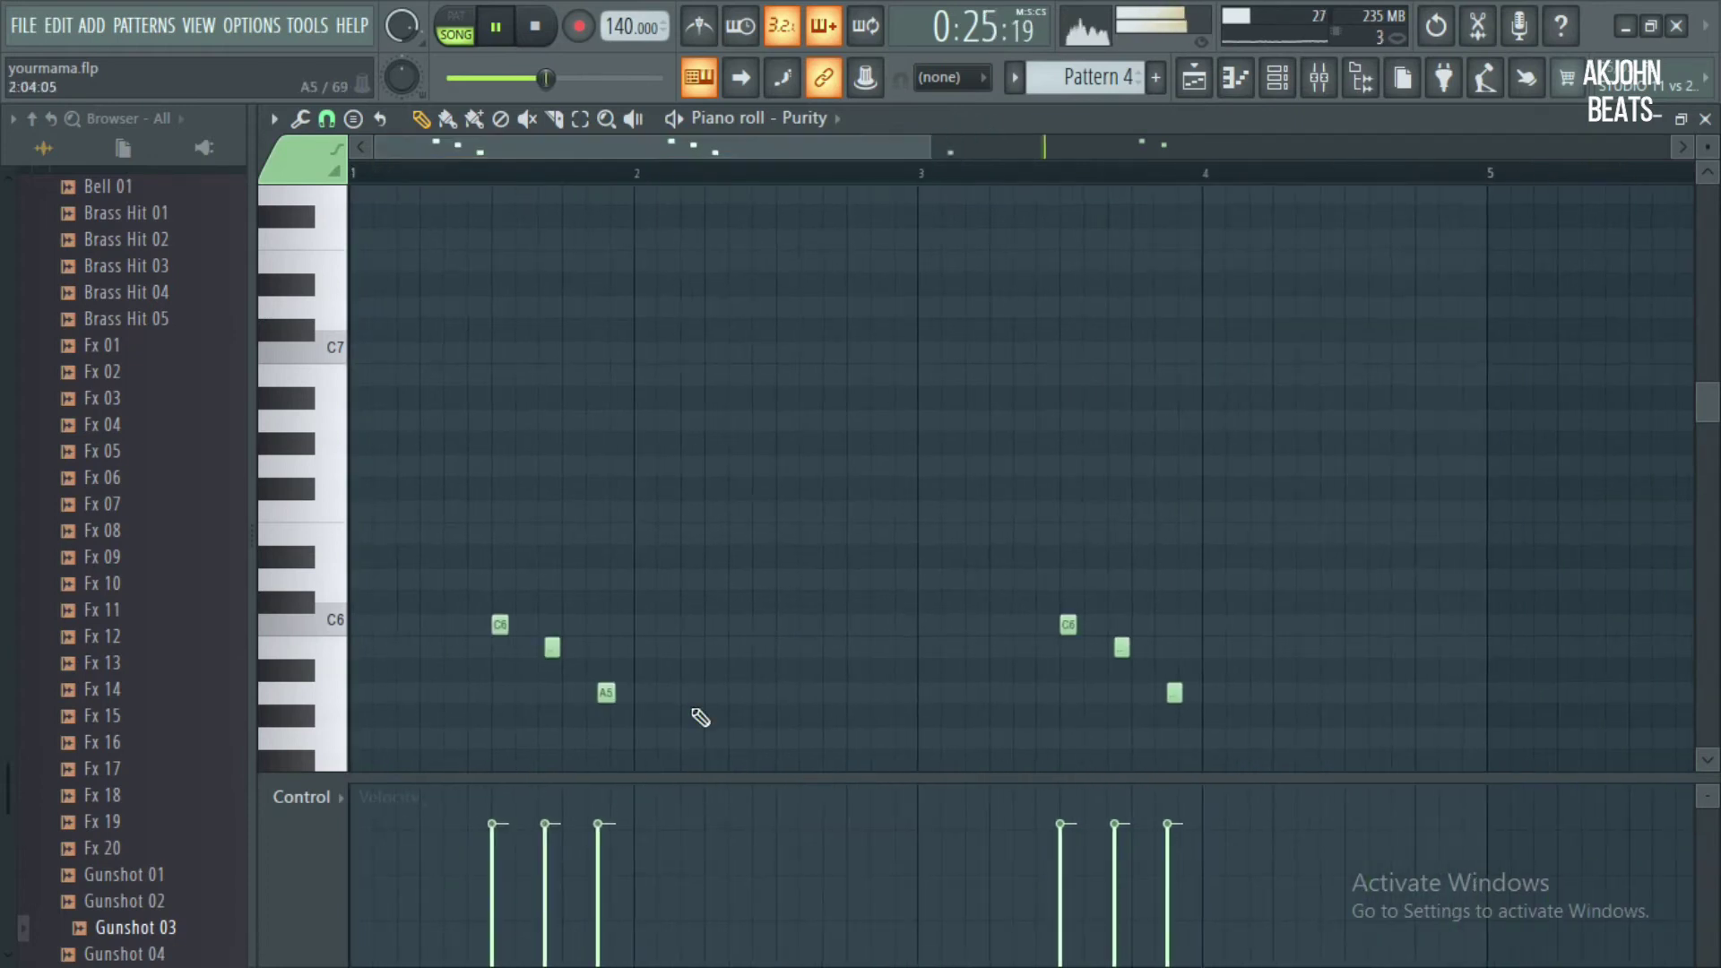
right_click(502, 625)
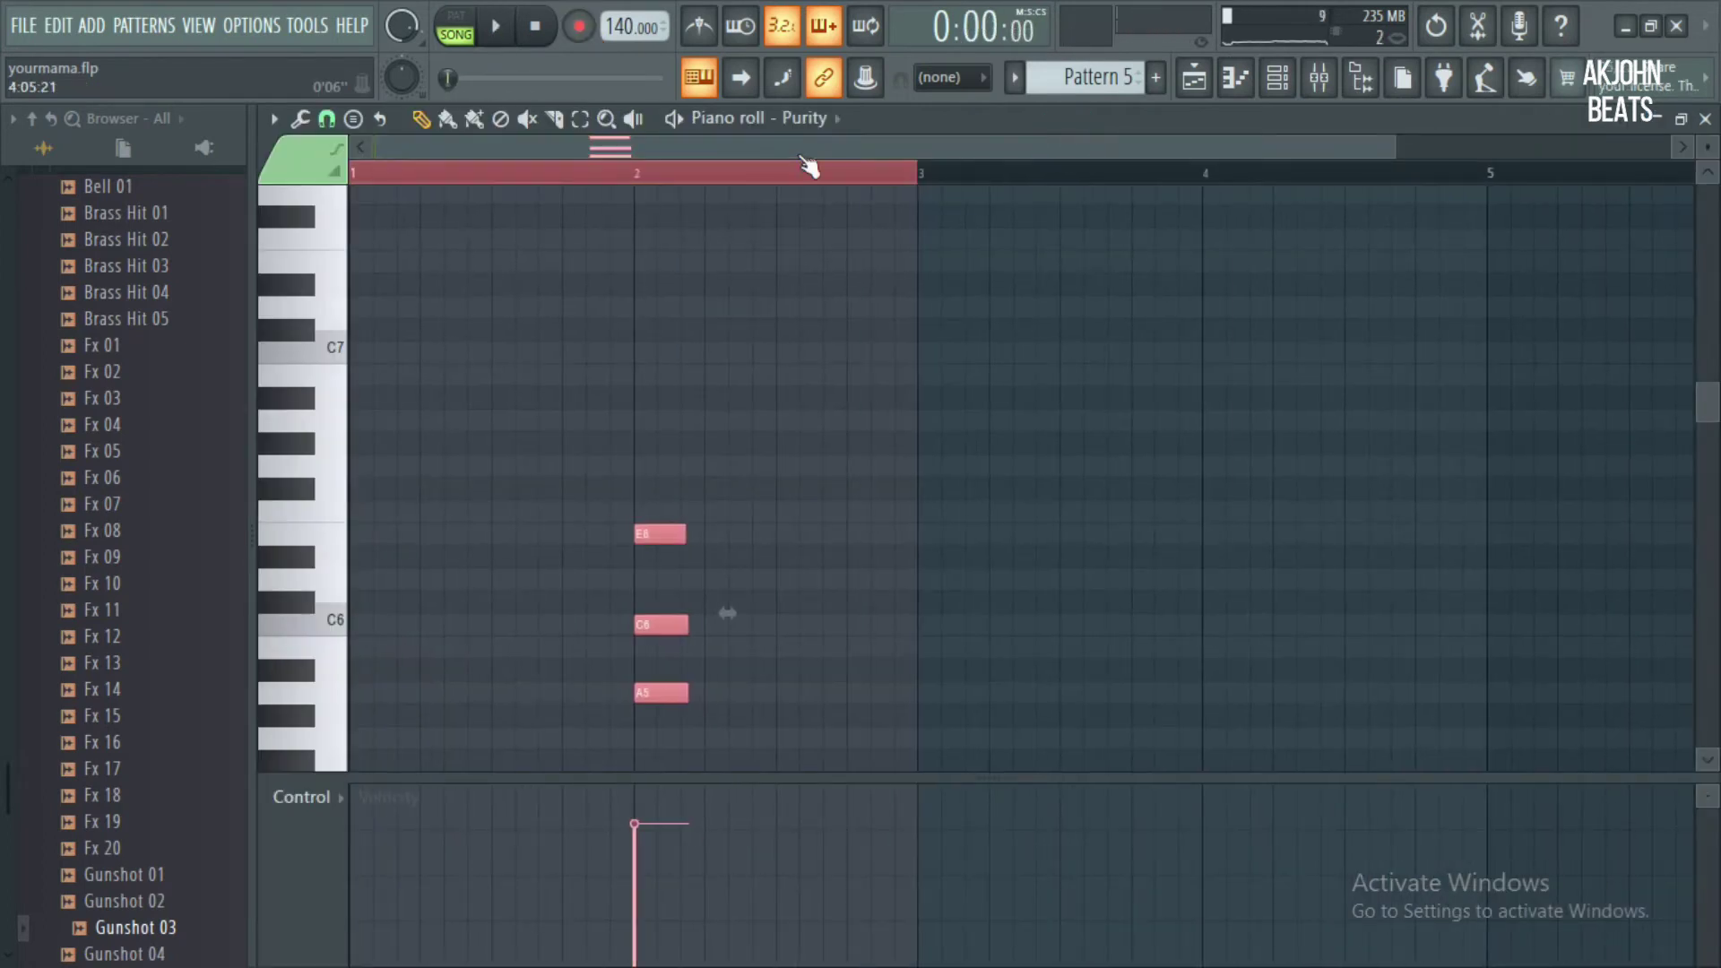
Strum the A5, C6 and E6 Purity chord of Pattern 5 with the strumizer and delete the Pattern 5 clip at bar 20
key("alt+s")
key("space")
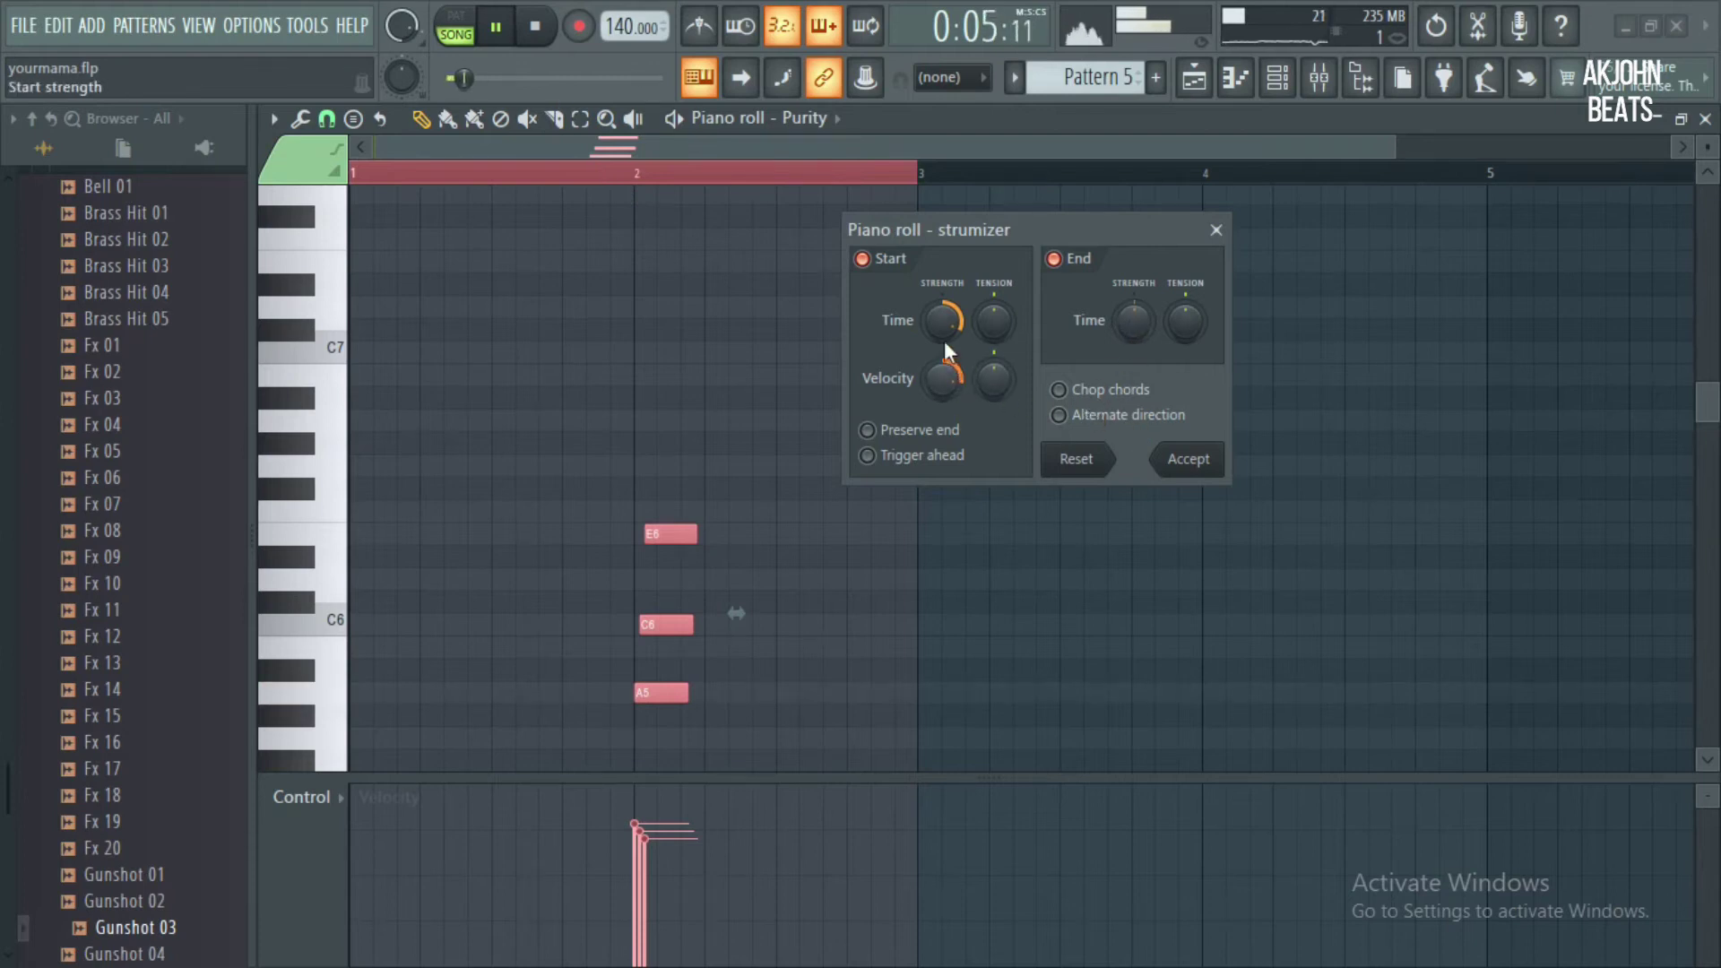
left_click_drag(946, 344, 948, 330)
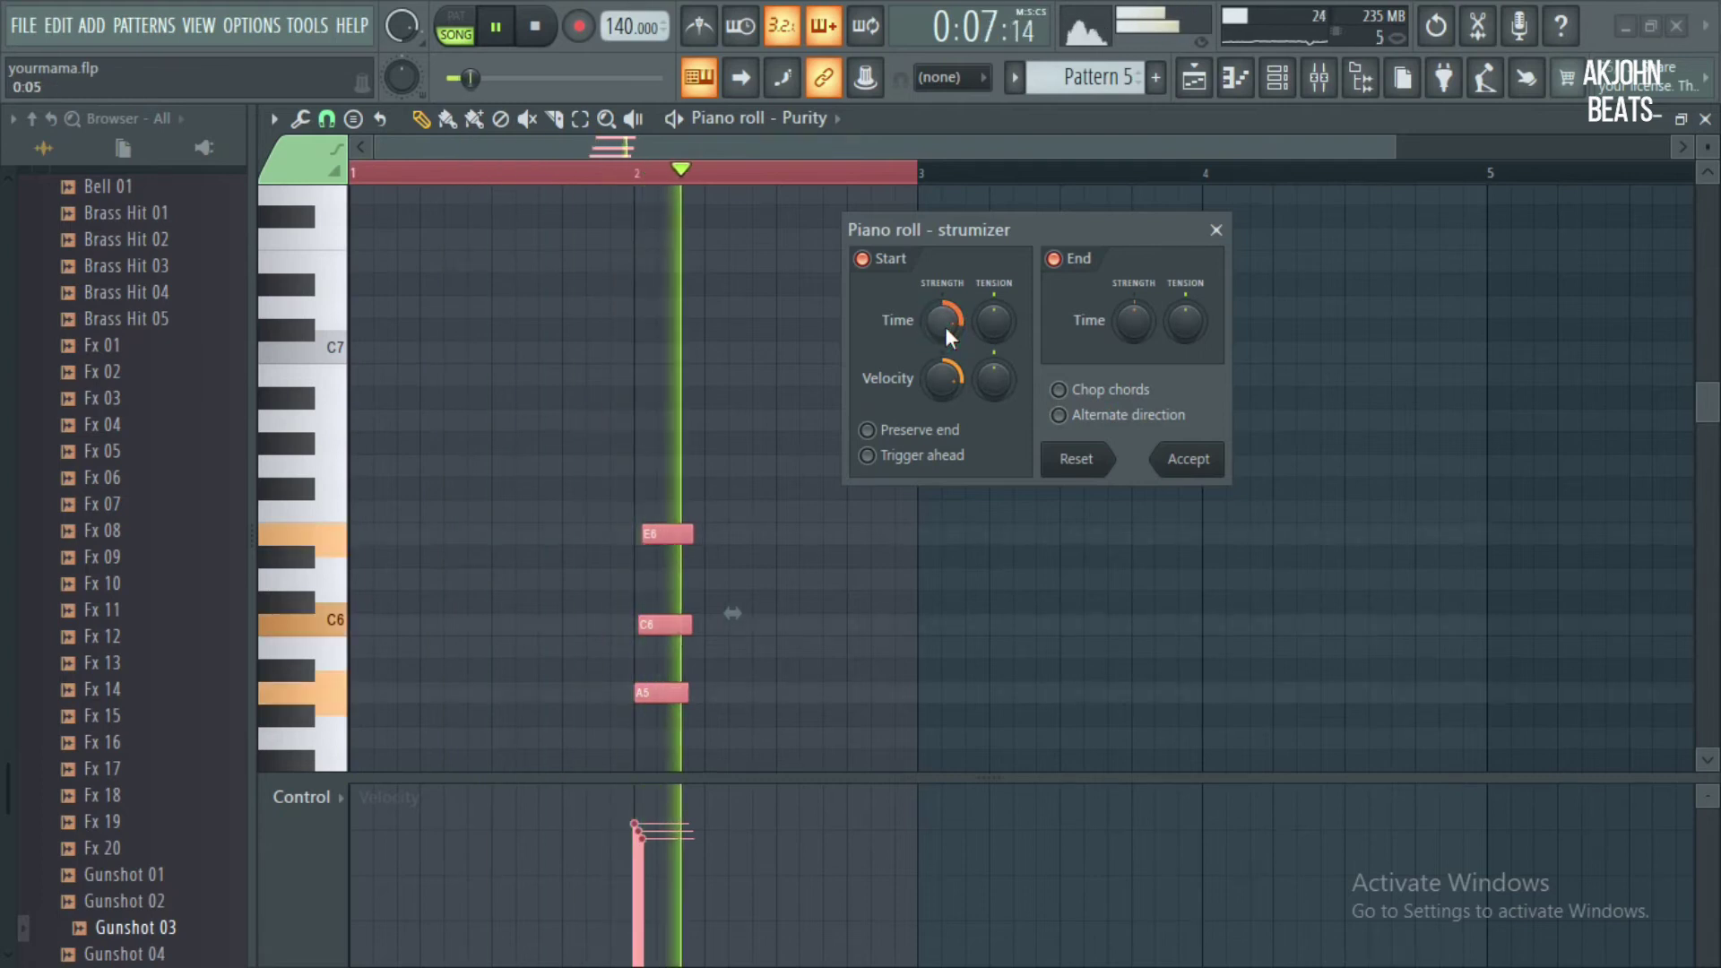
left_click(1178, 445)
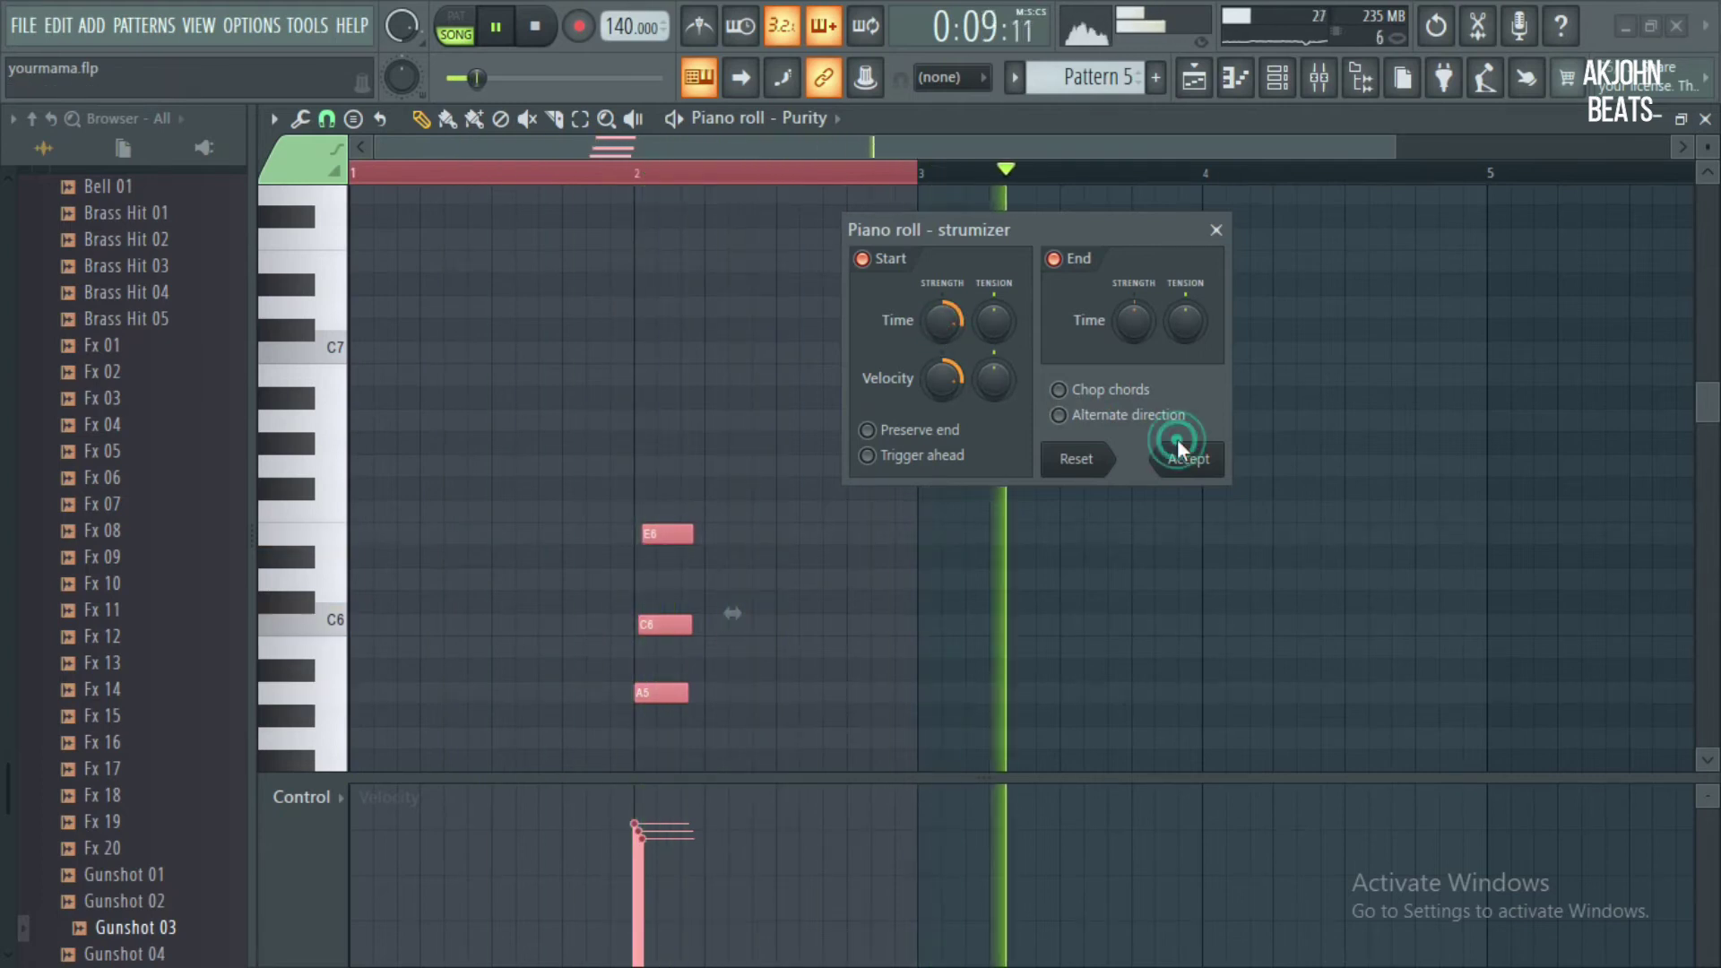
left_click(835, 183)
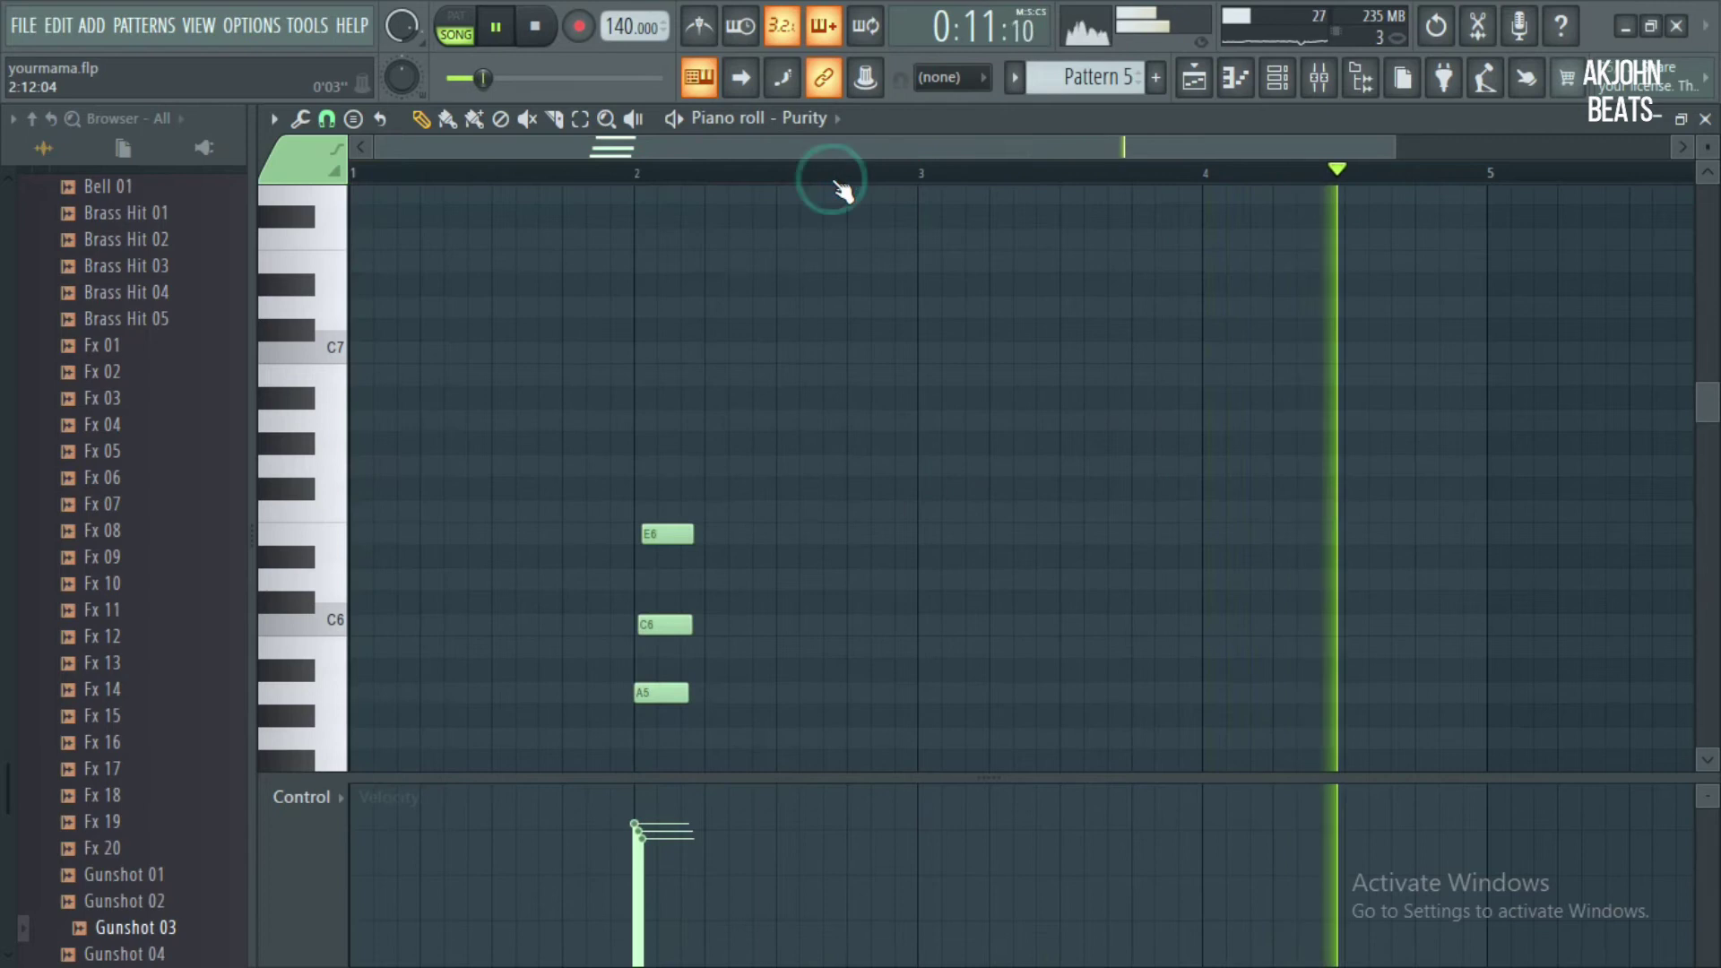
left_click(1193, 78)
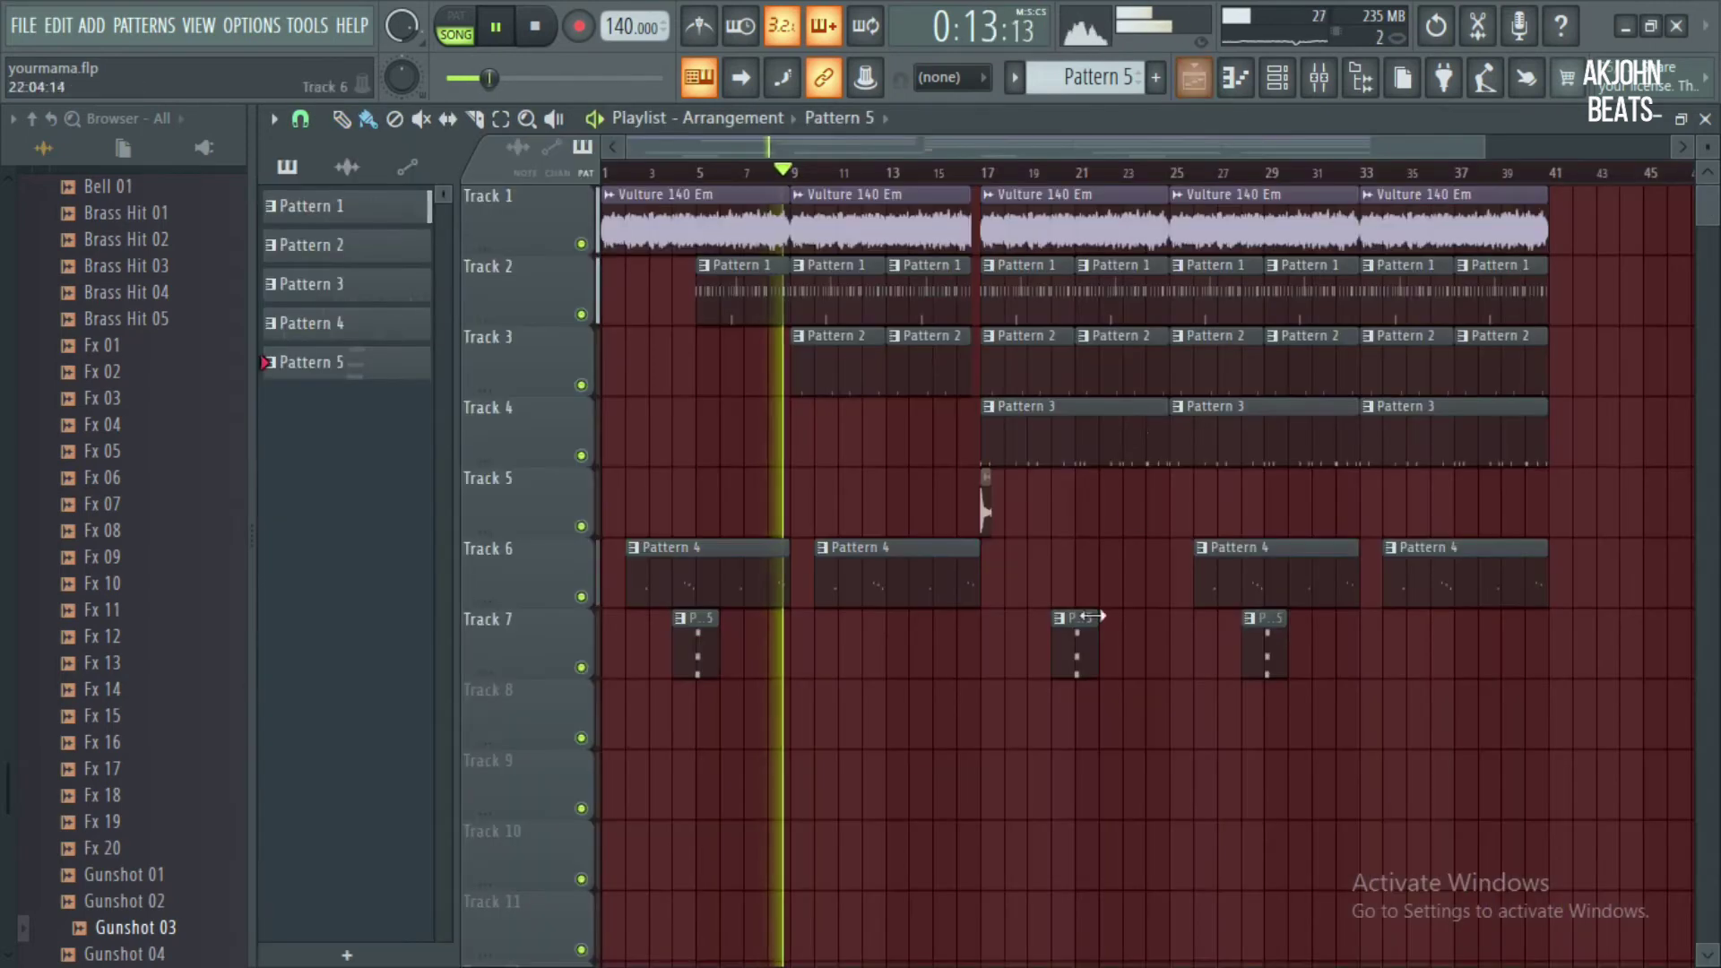
left_click(1073, 661)
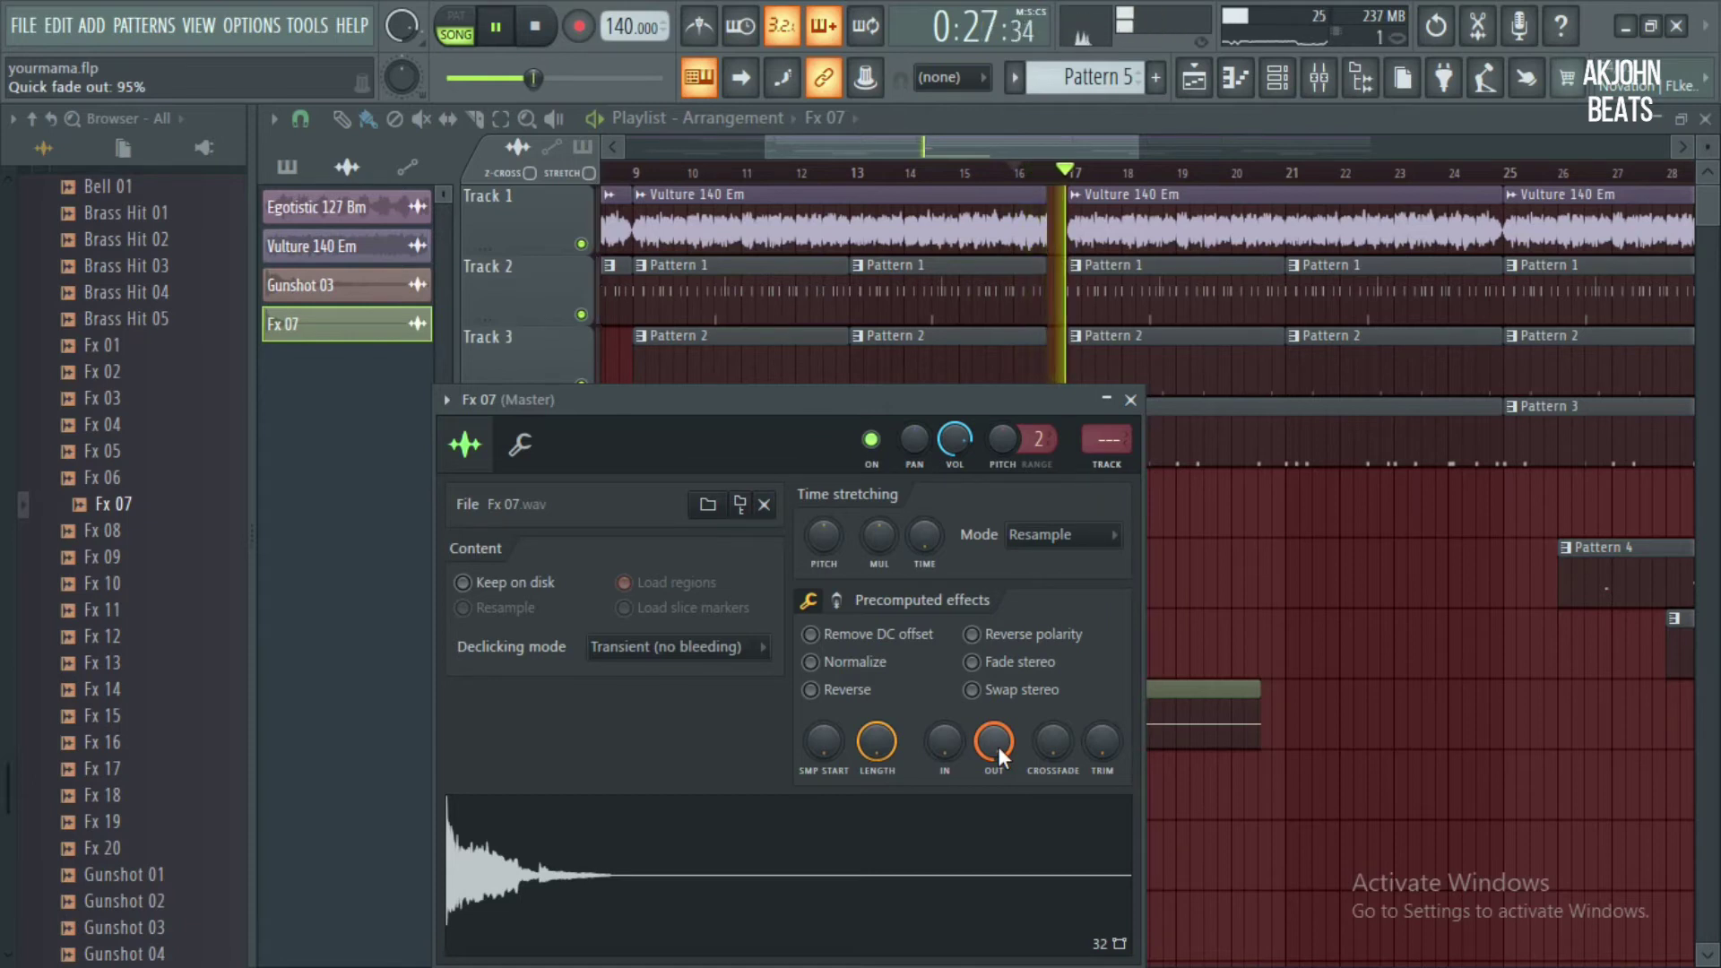
Lower the Fx 07 sample's volume to 28% and set its quick fade-out to 100%
left_click_drag(954, 440, 954, 488)
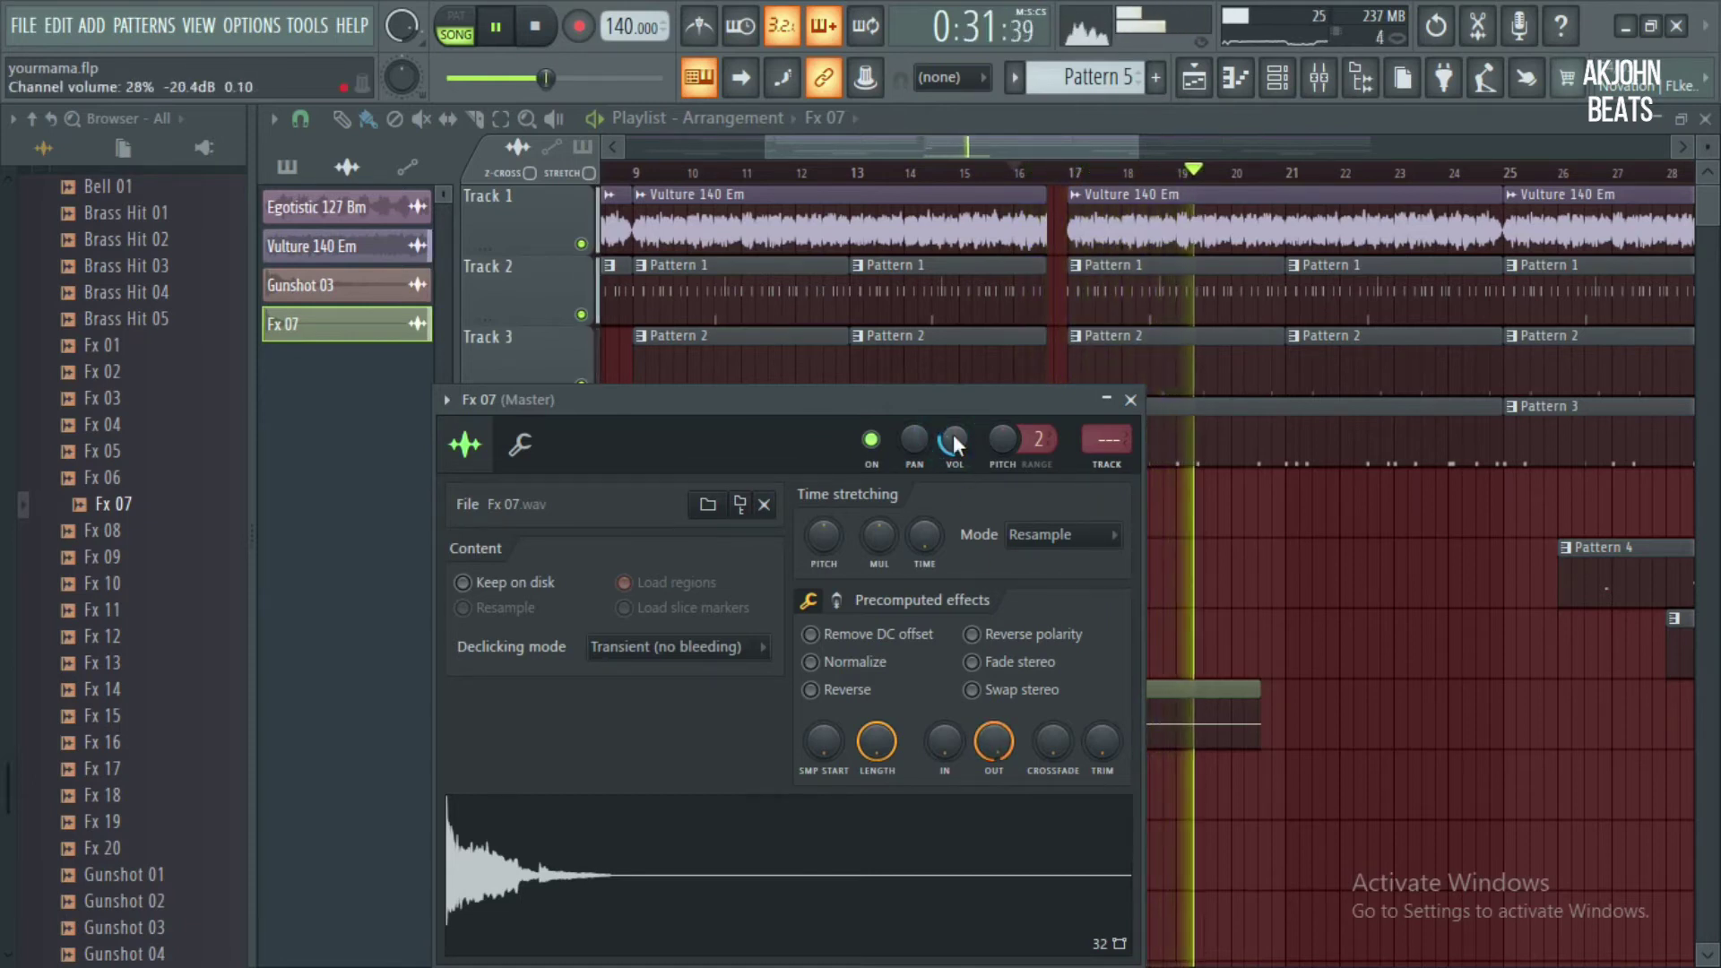
left_click(1009, 746)
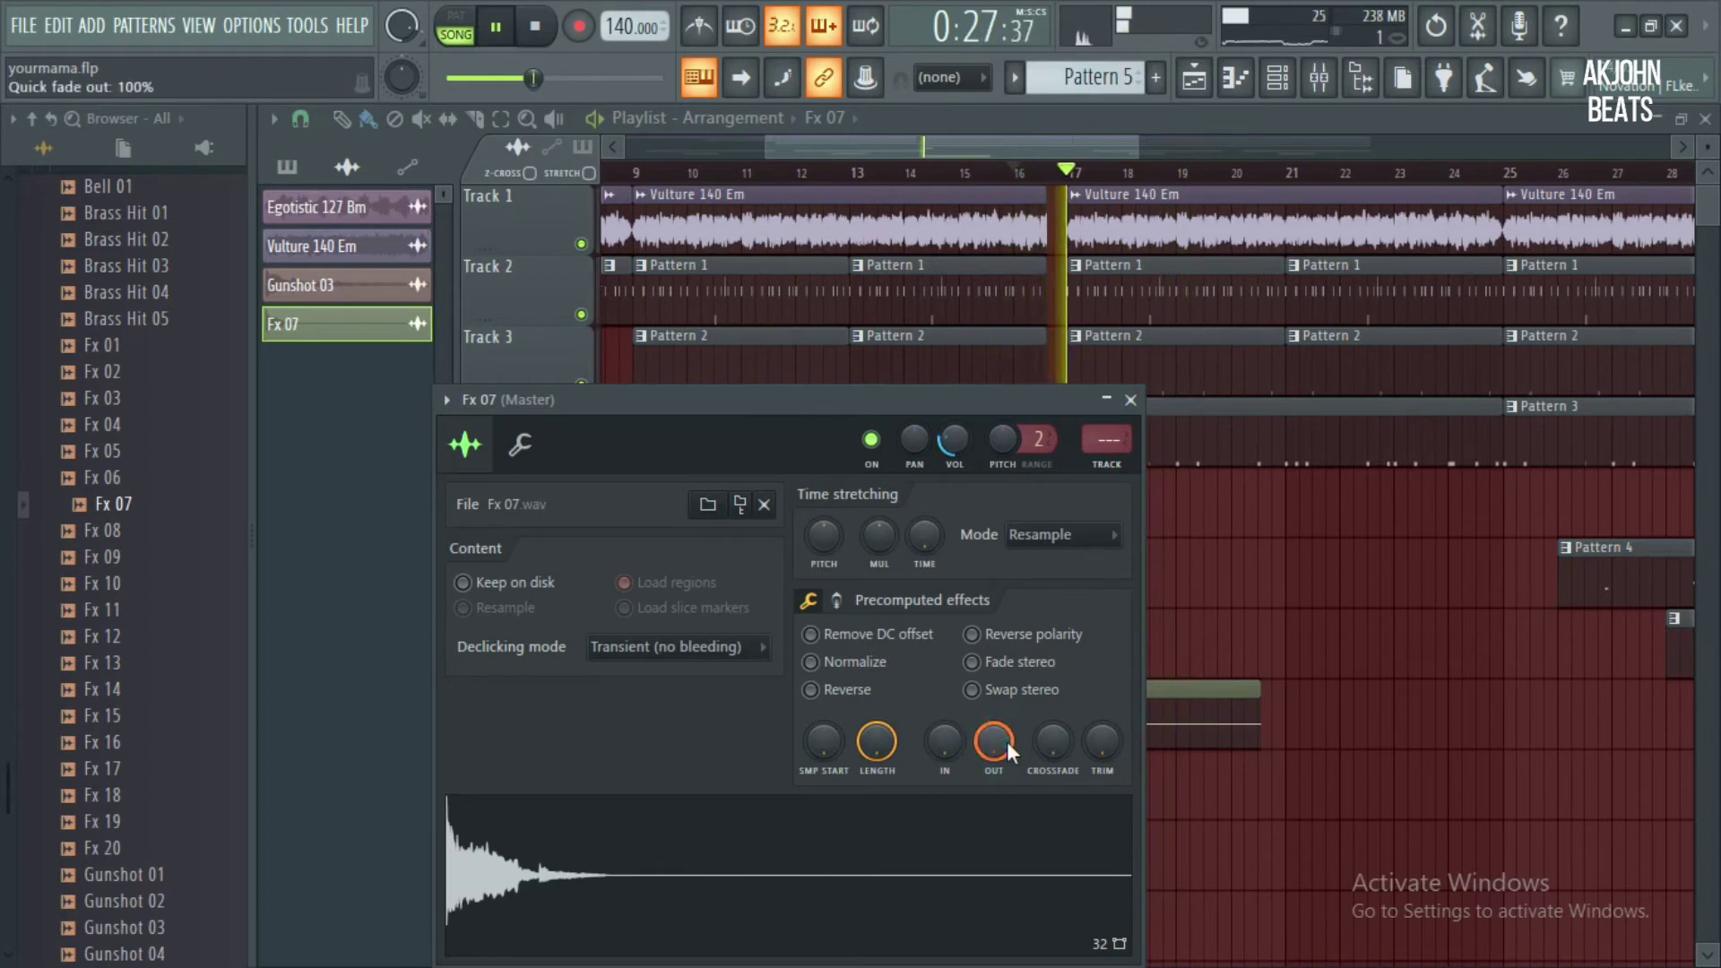
Add RC-20 Retro Color in slot 5 of the Fx 07 mixer track
left_click(1318, 77)
left_click(901, 380)
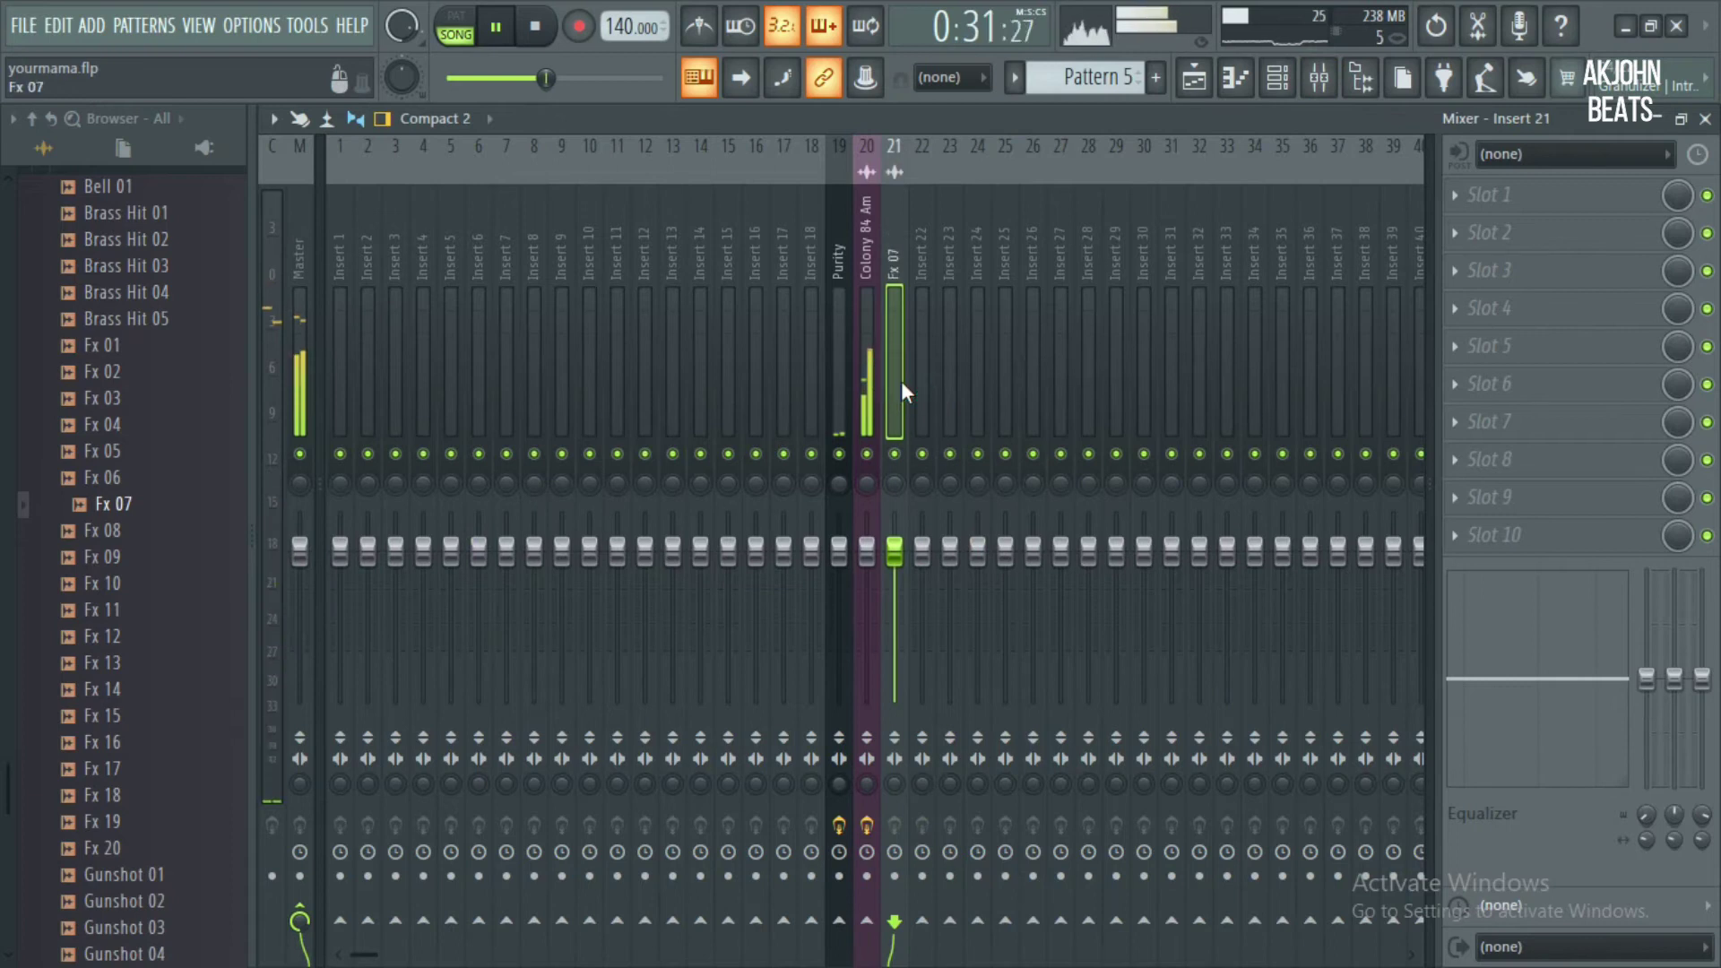
left_click(1521, 357)
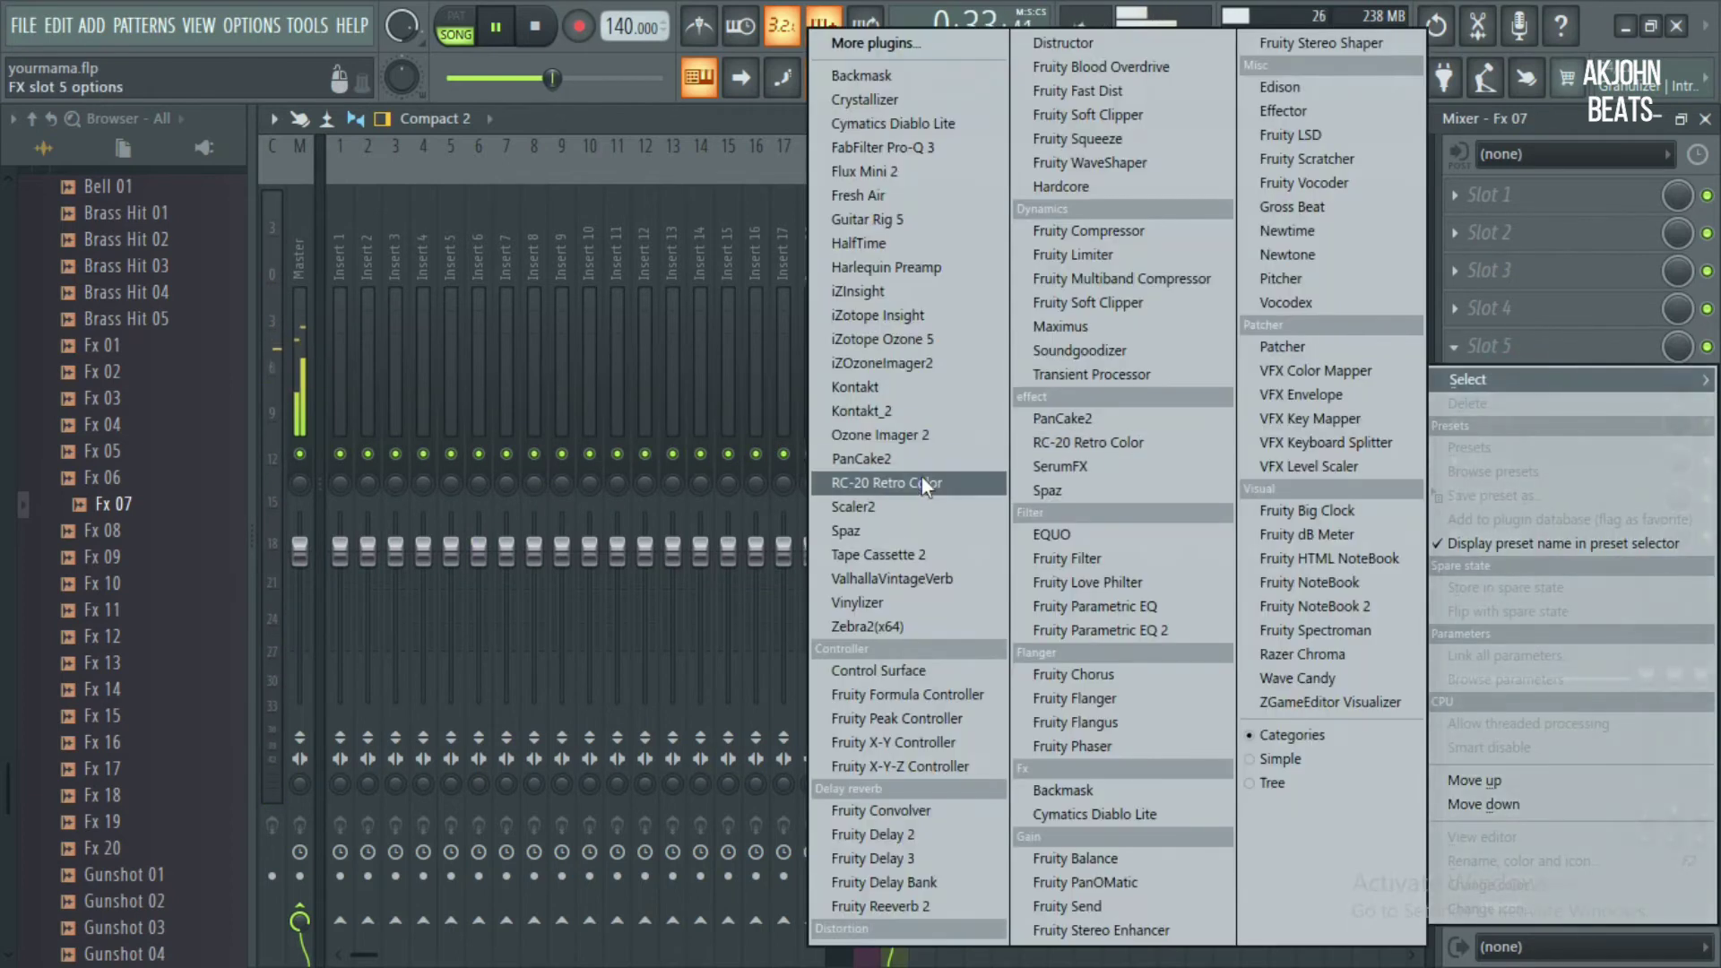
left_click(965, 475)
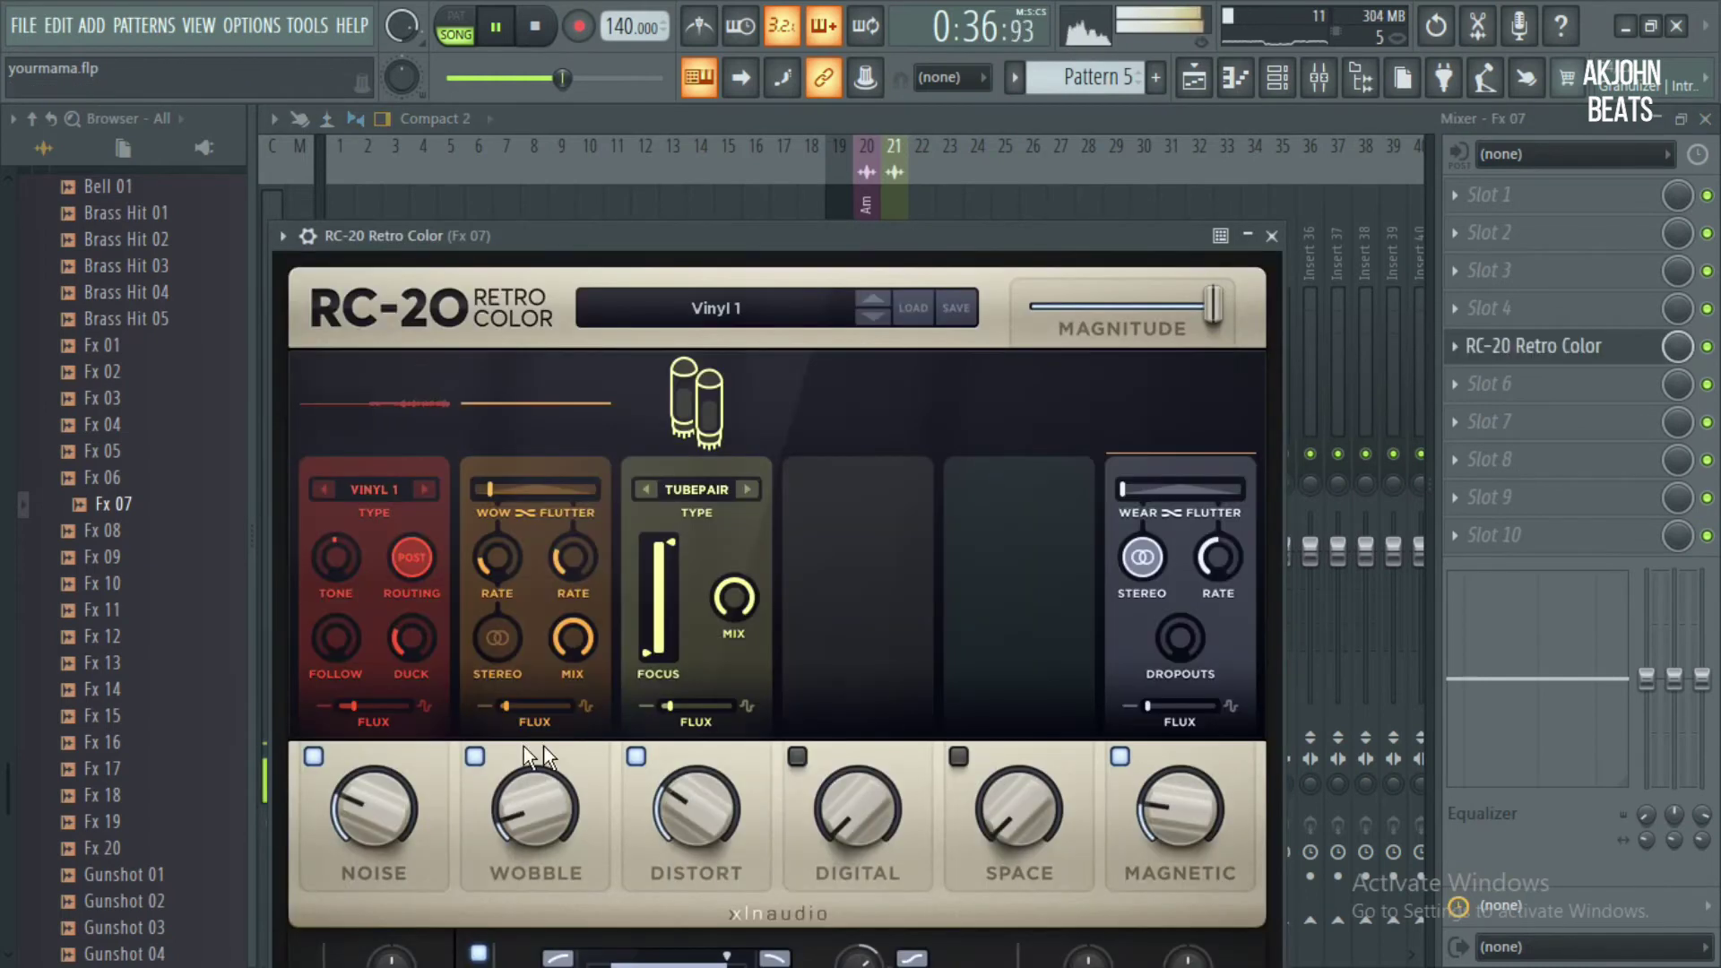
Turn off the Noise and Wobble modules in RC-20 Retro Color and lower the Distort amount
left_click(313, 757)
left_click(475, 756)
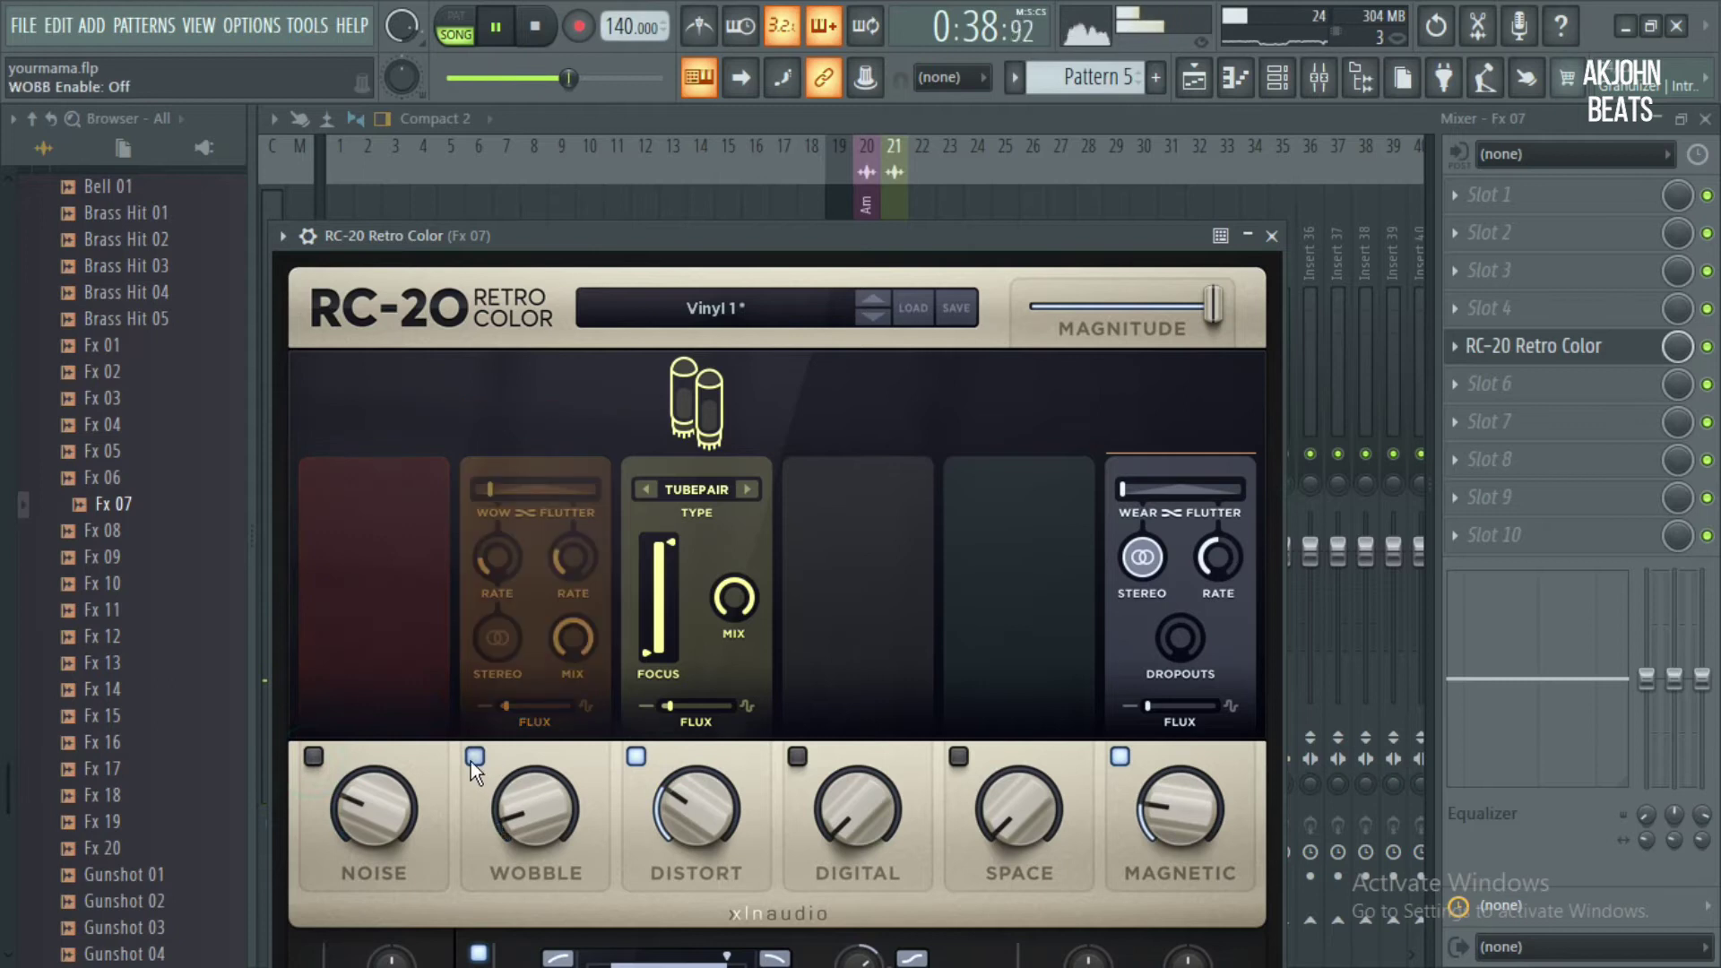
left_click(637, 755)
left_click_drag(692, 816, 674, 835)
Set RC-20 Retro Color's Space amount to 54% and turn off its Magnetic module
left_click_drag(998, 789, 966, 686)
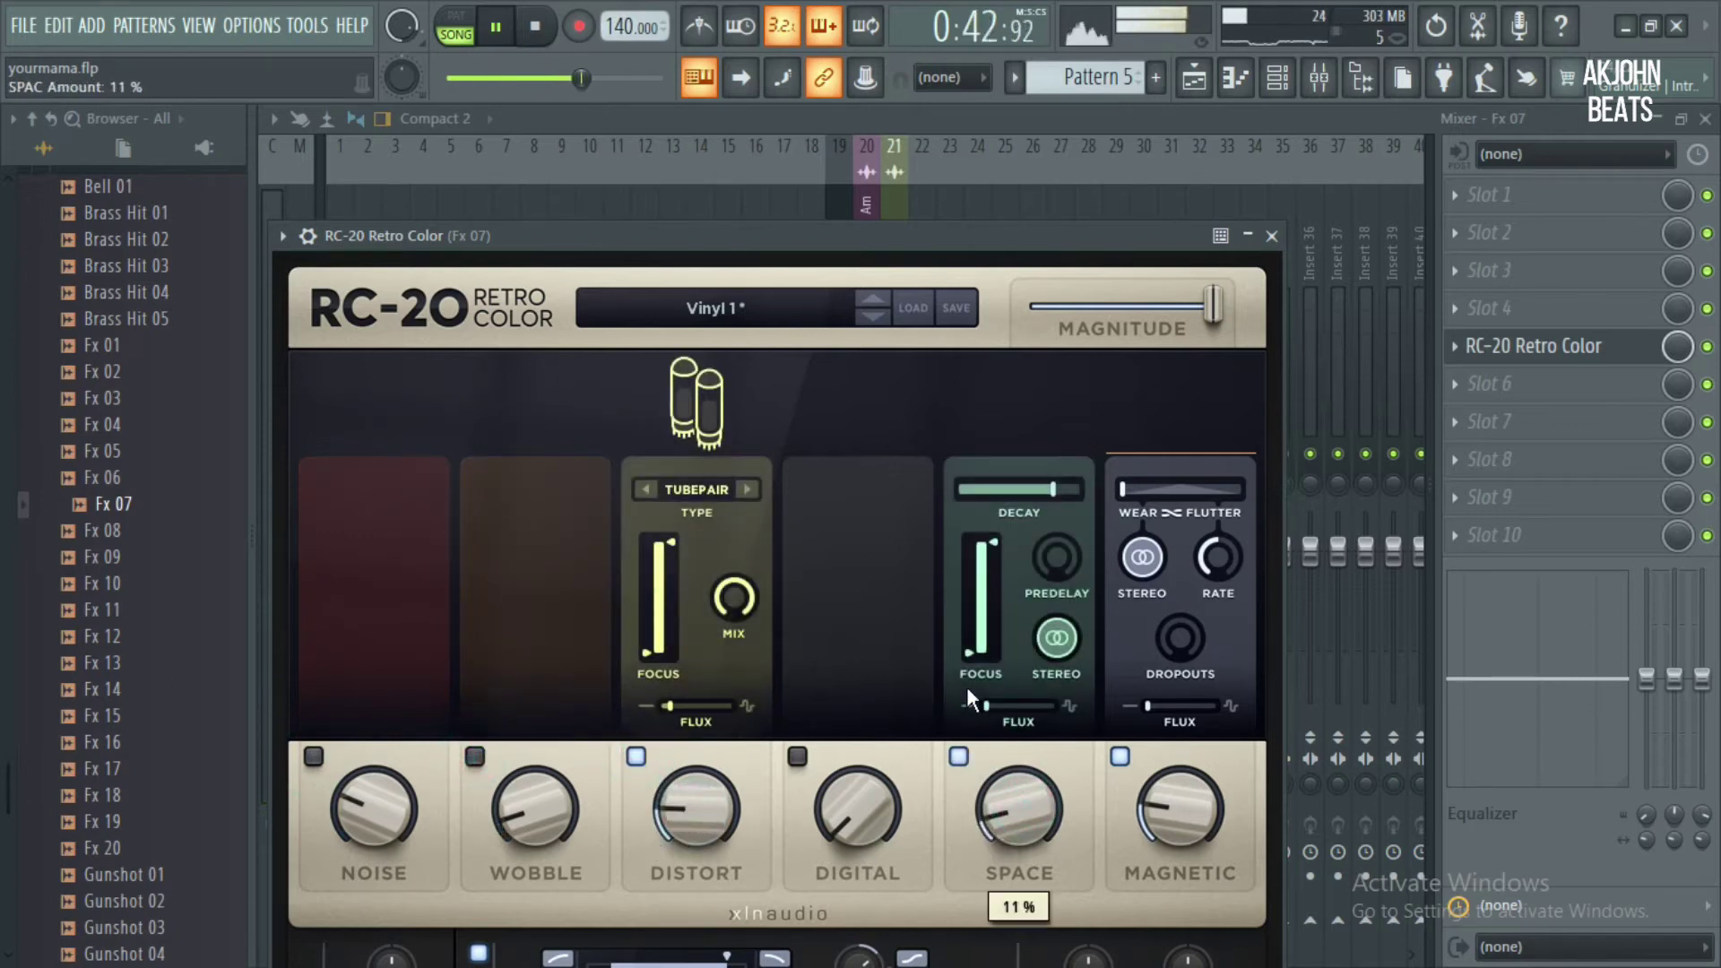
left_click_drag(1003, 792, 1065, 633)
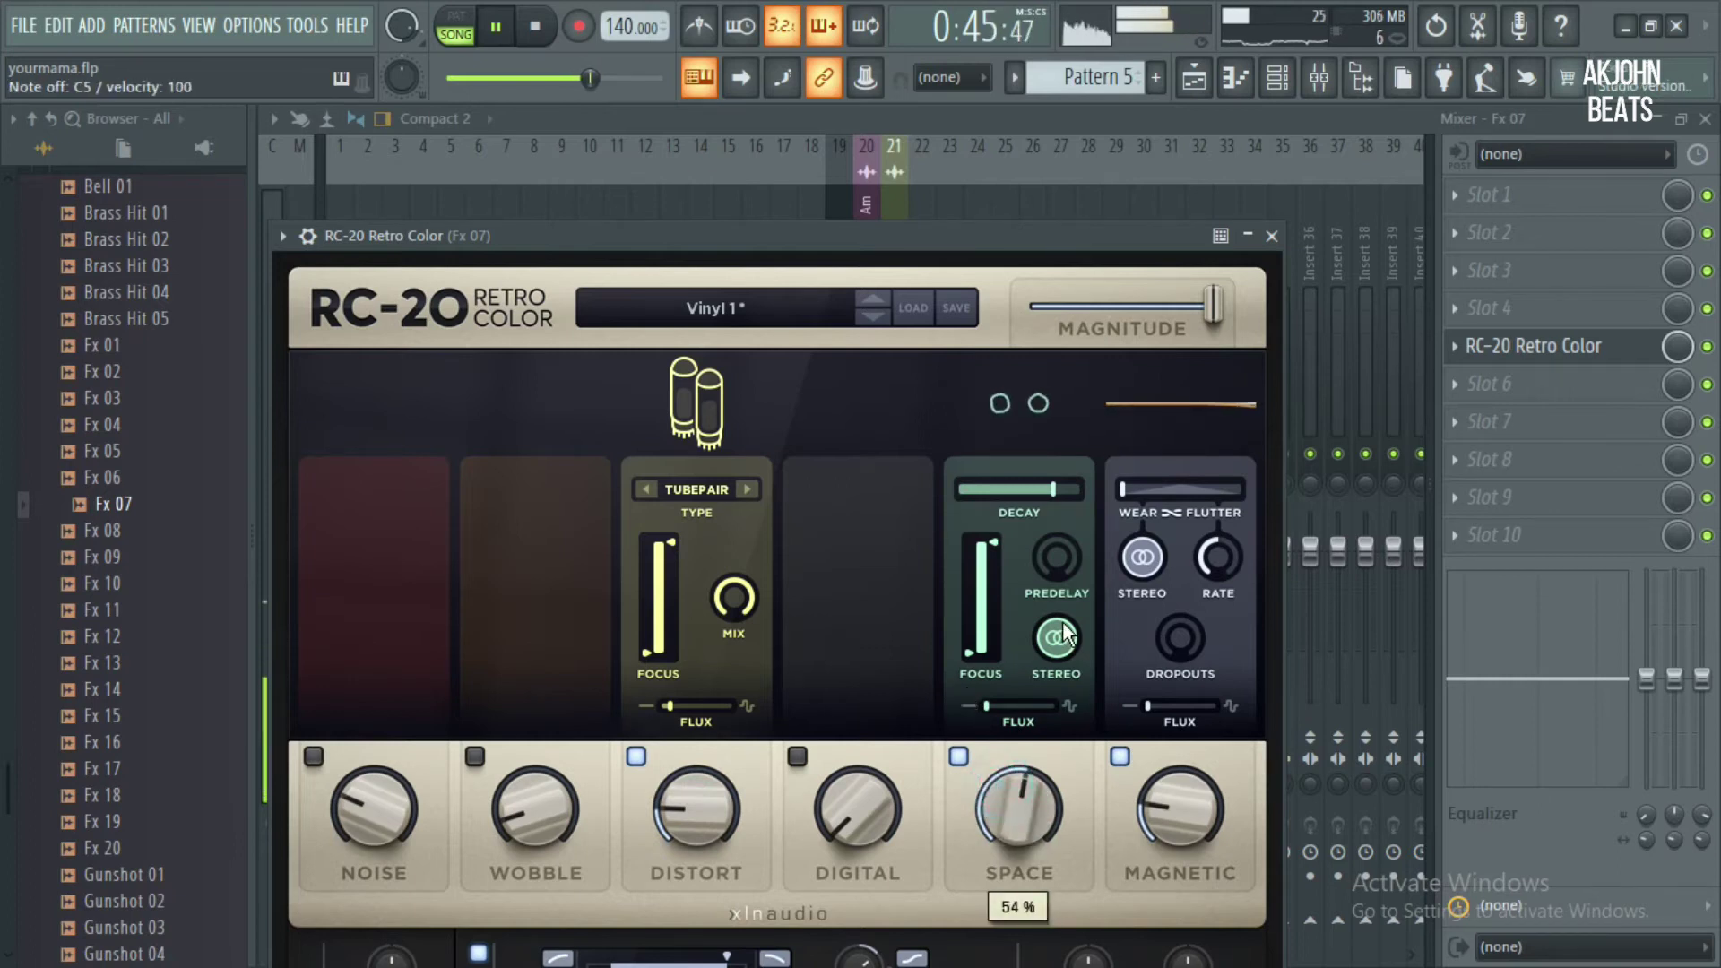
left_click(1119, 758)
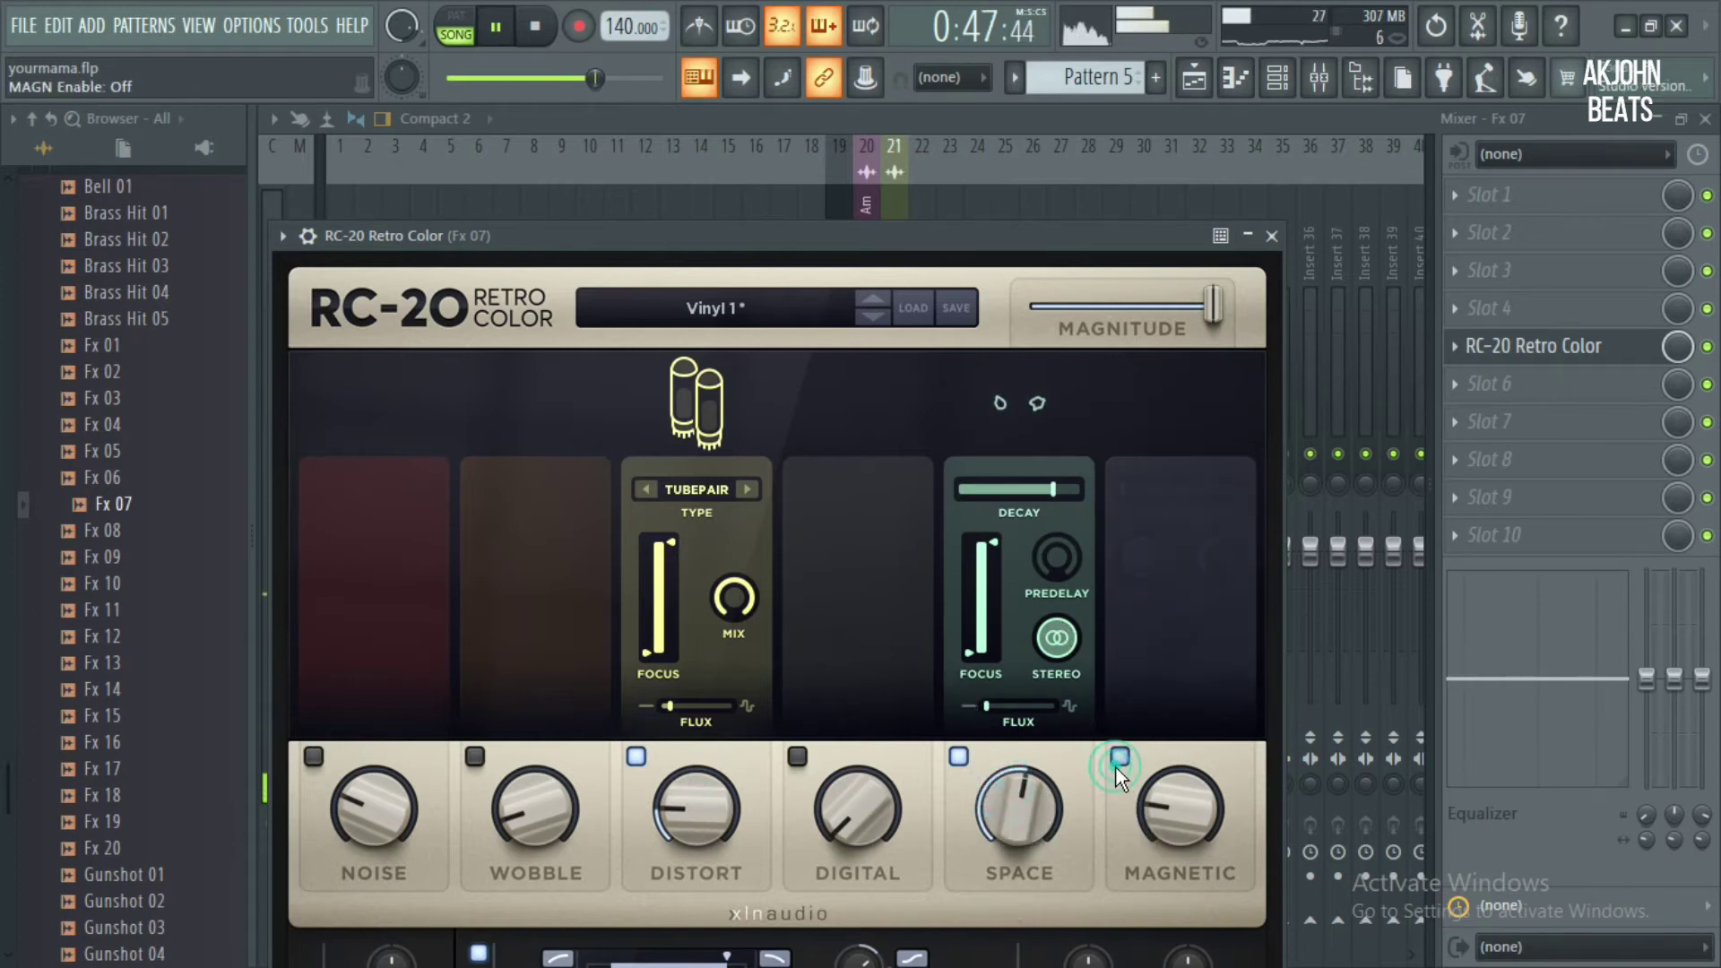
Stop playback and slightly adjust the Vulture 140 Em channel's volume in the channel rack
left_click(1275, 79)
key("space")
left_click_drag(316, 291, 320, 292)
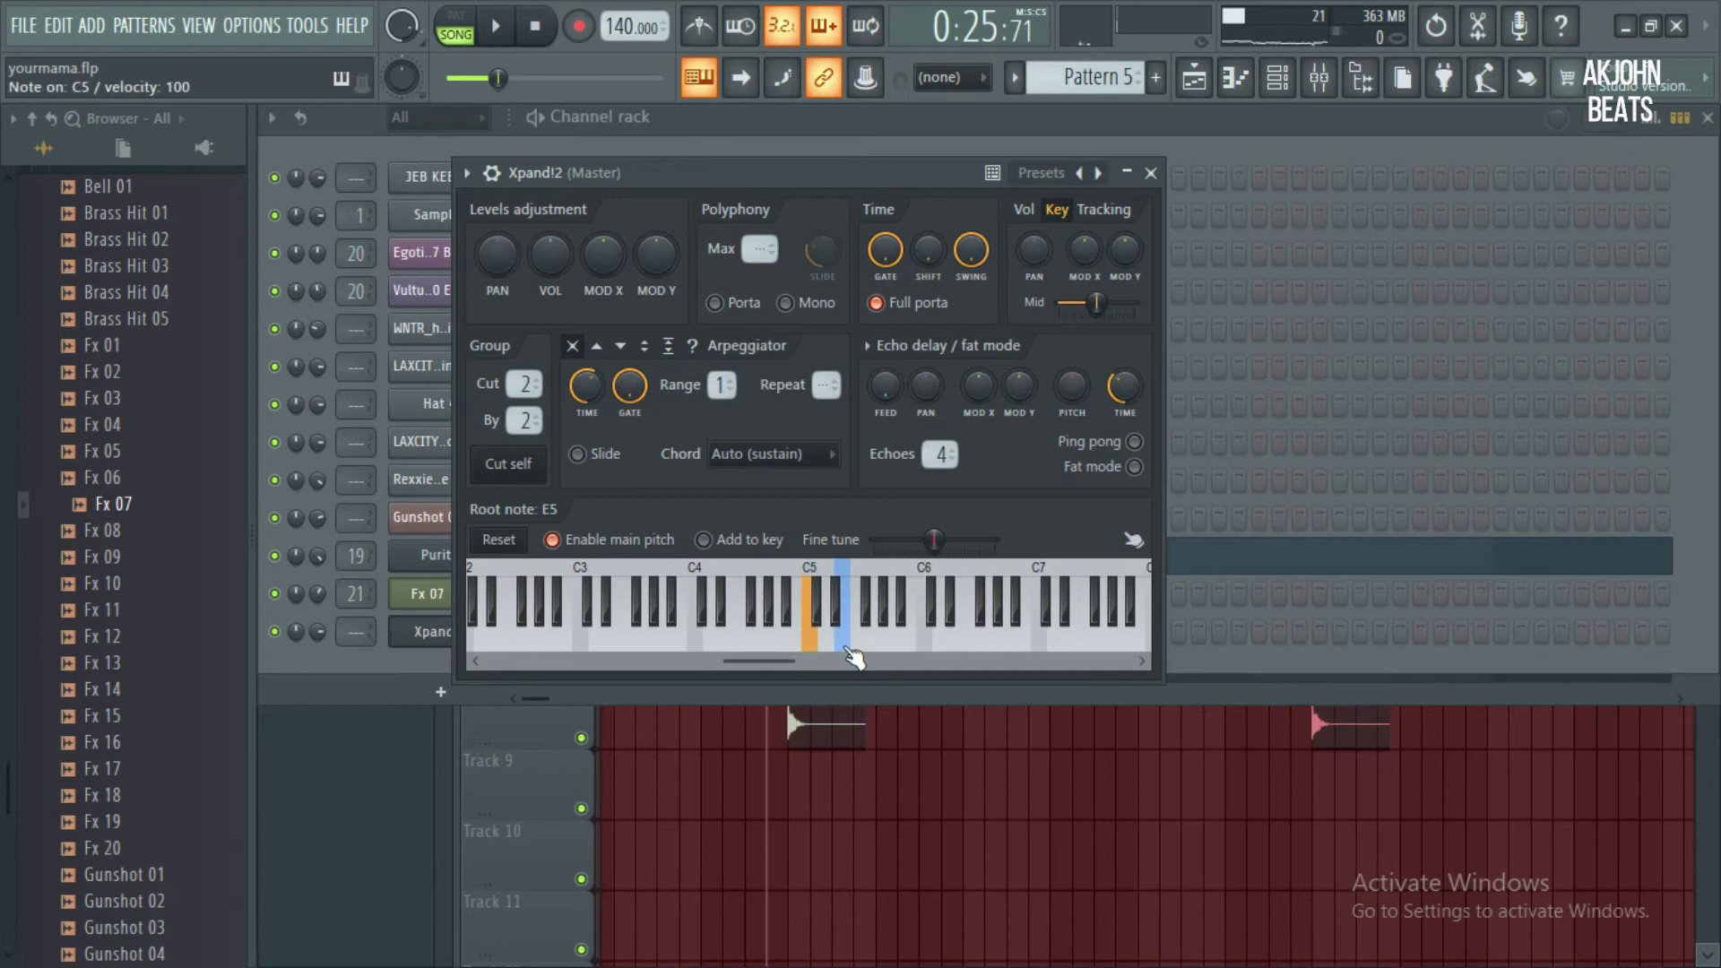
Try out chord notes on Xpand!2, including E5, A5, C6 and D5, G5, B5
key("space")
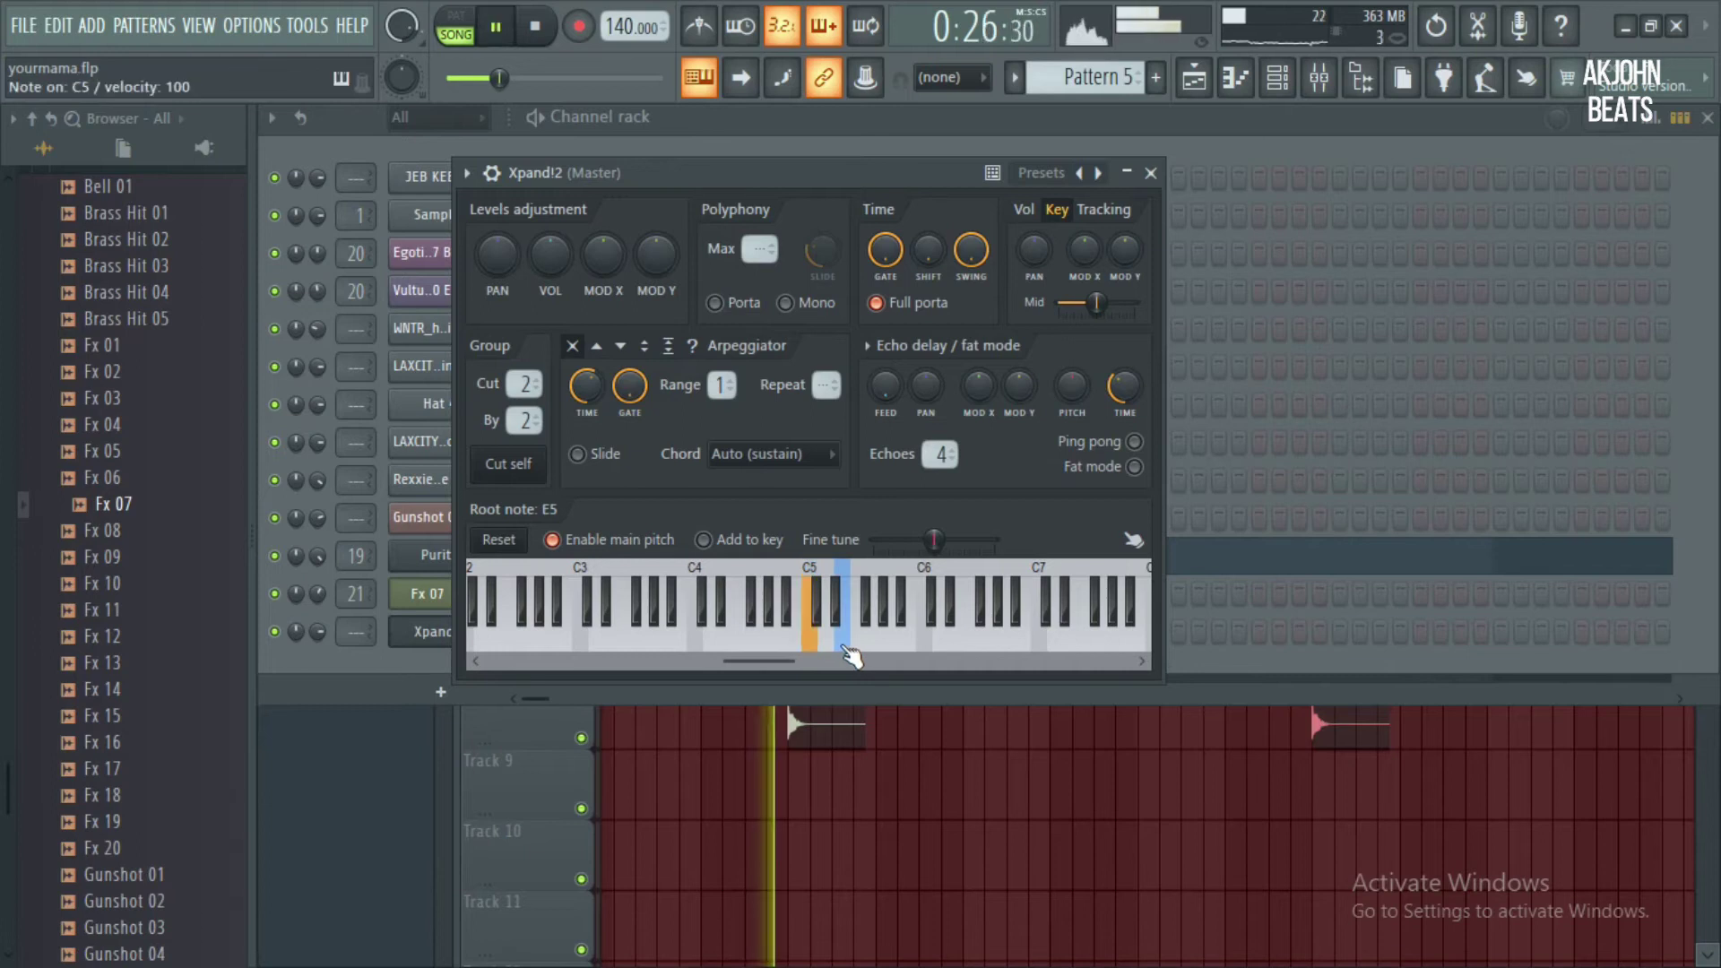
key("space")
key("z")
key("q")
key("m")
key("c")
key("n")
key("q")
key("x")
key("b")
key("m")
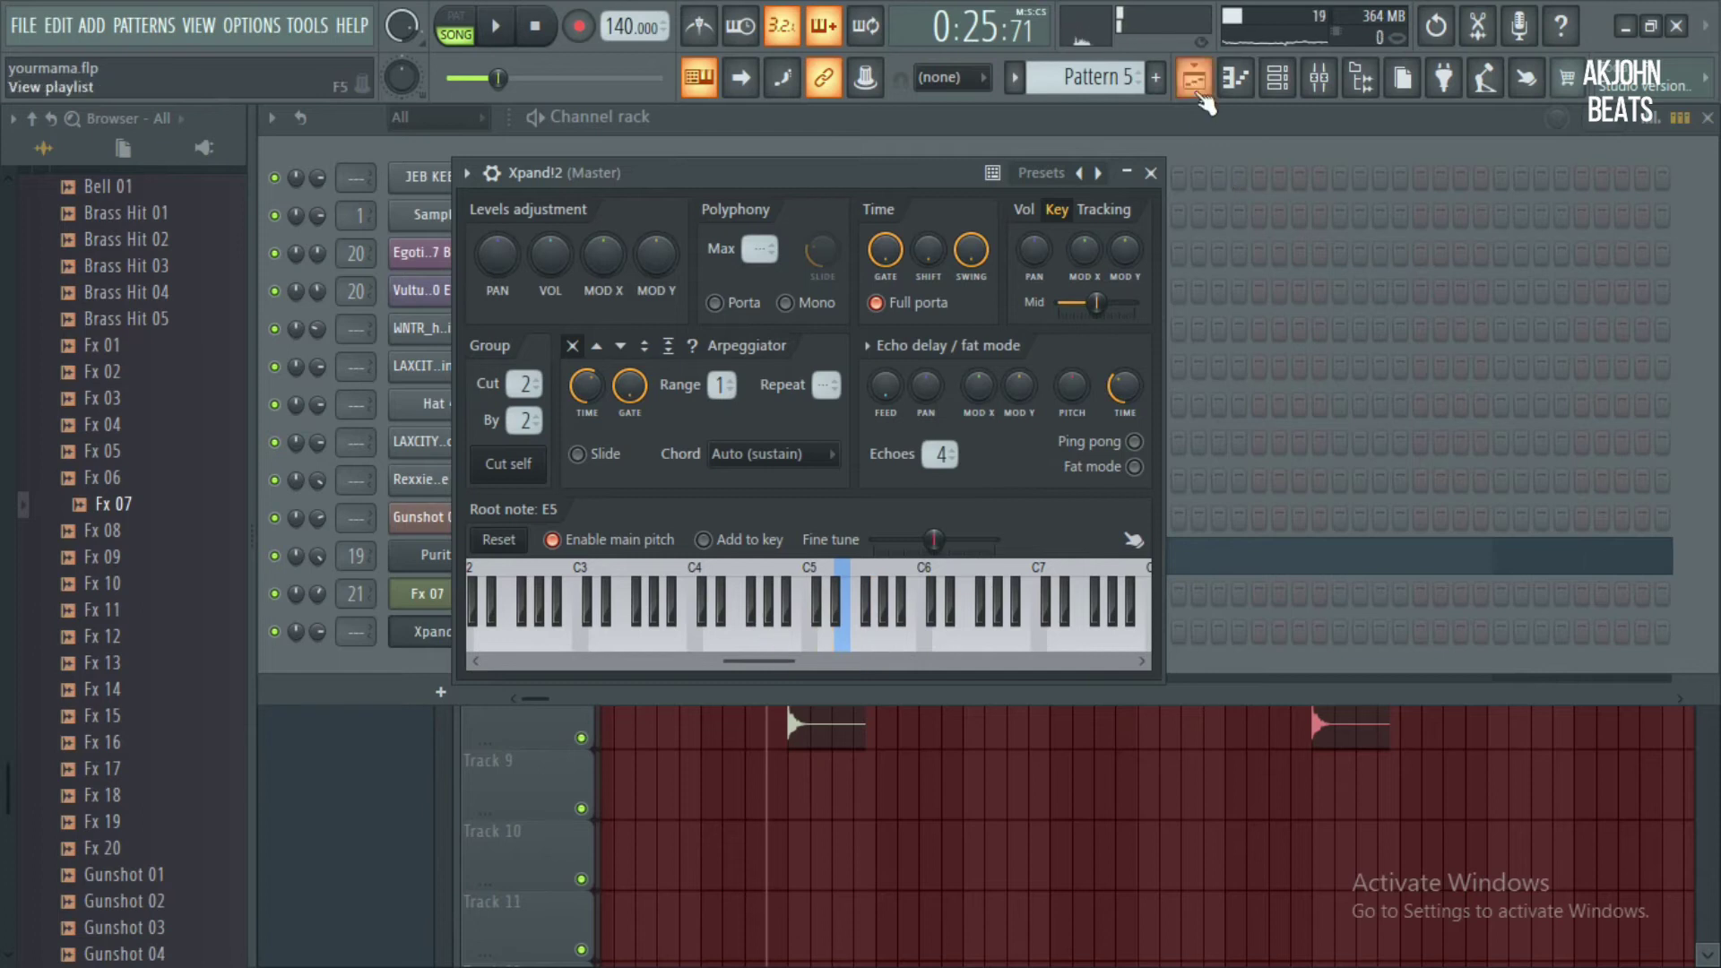
Place a Pattern 4 clip at bar 42 on Track 6 of the playlist and play the new section
left_click(1201, 94)
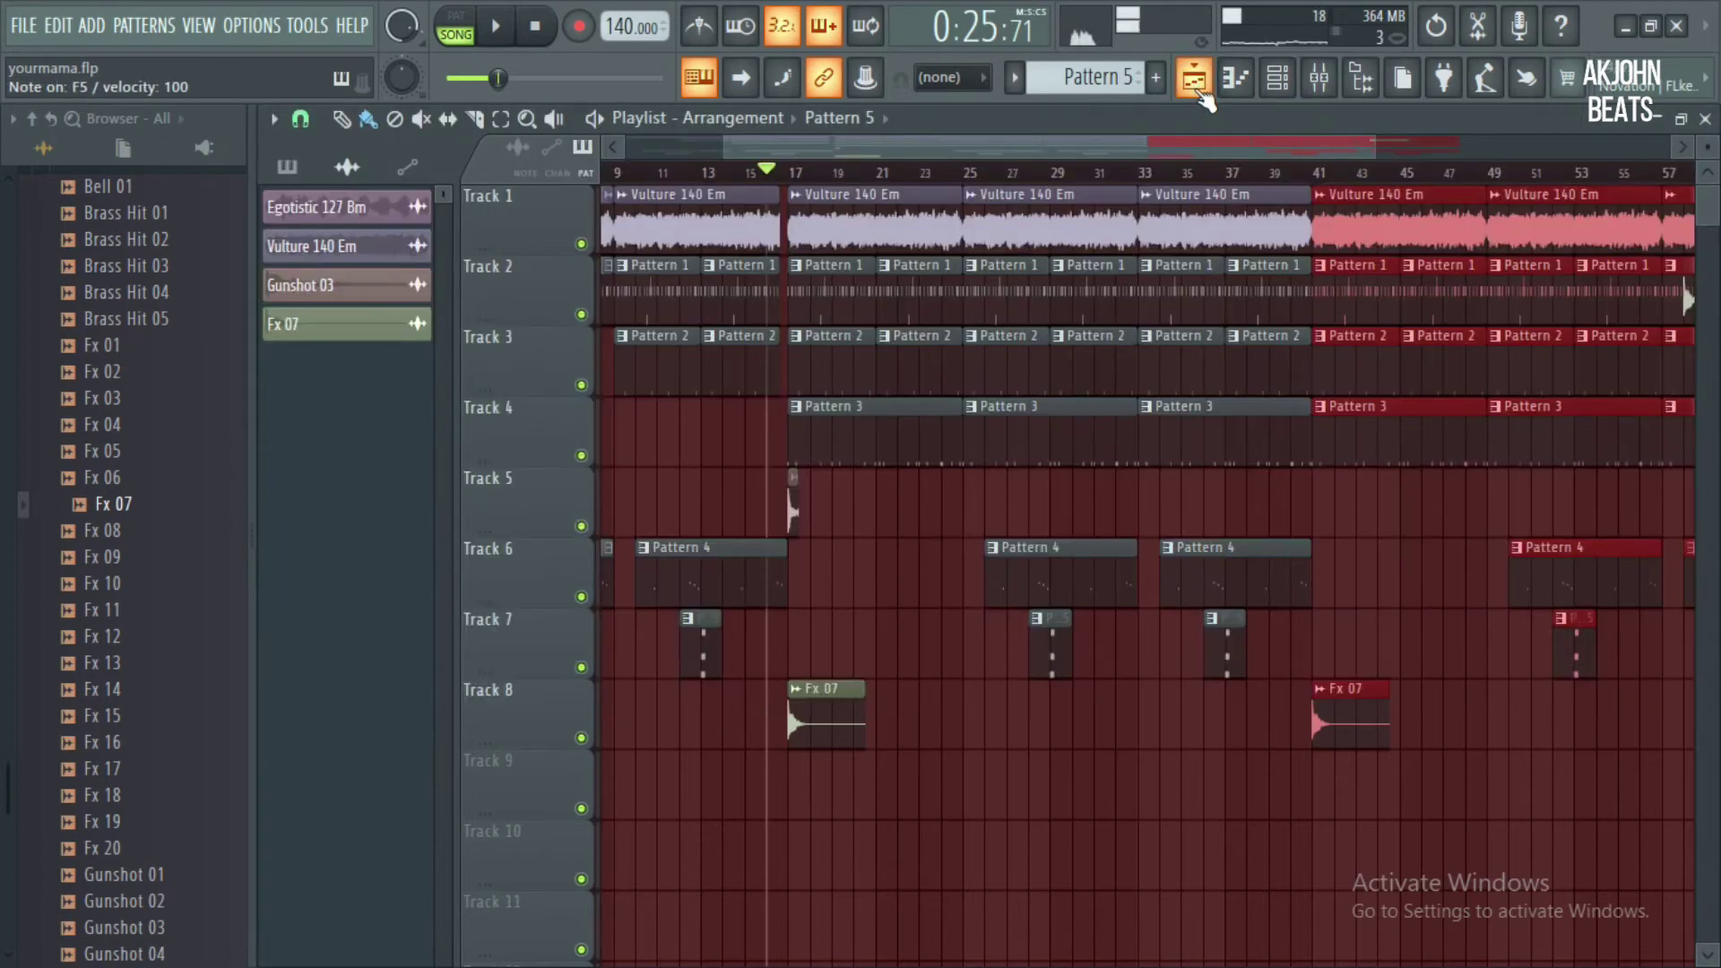
left_click_drag(1116, 148, 1389, 146)
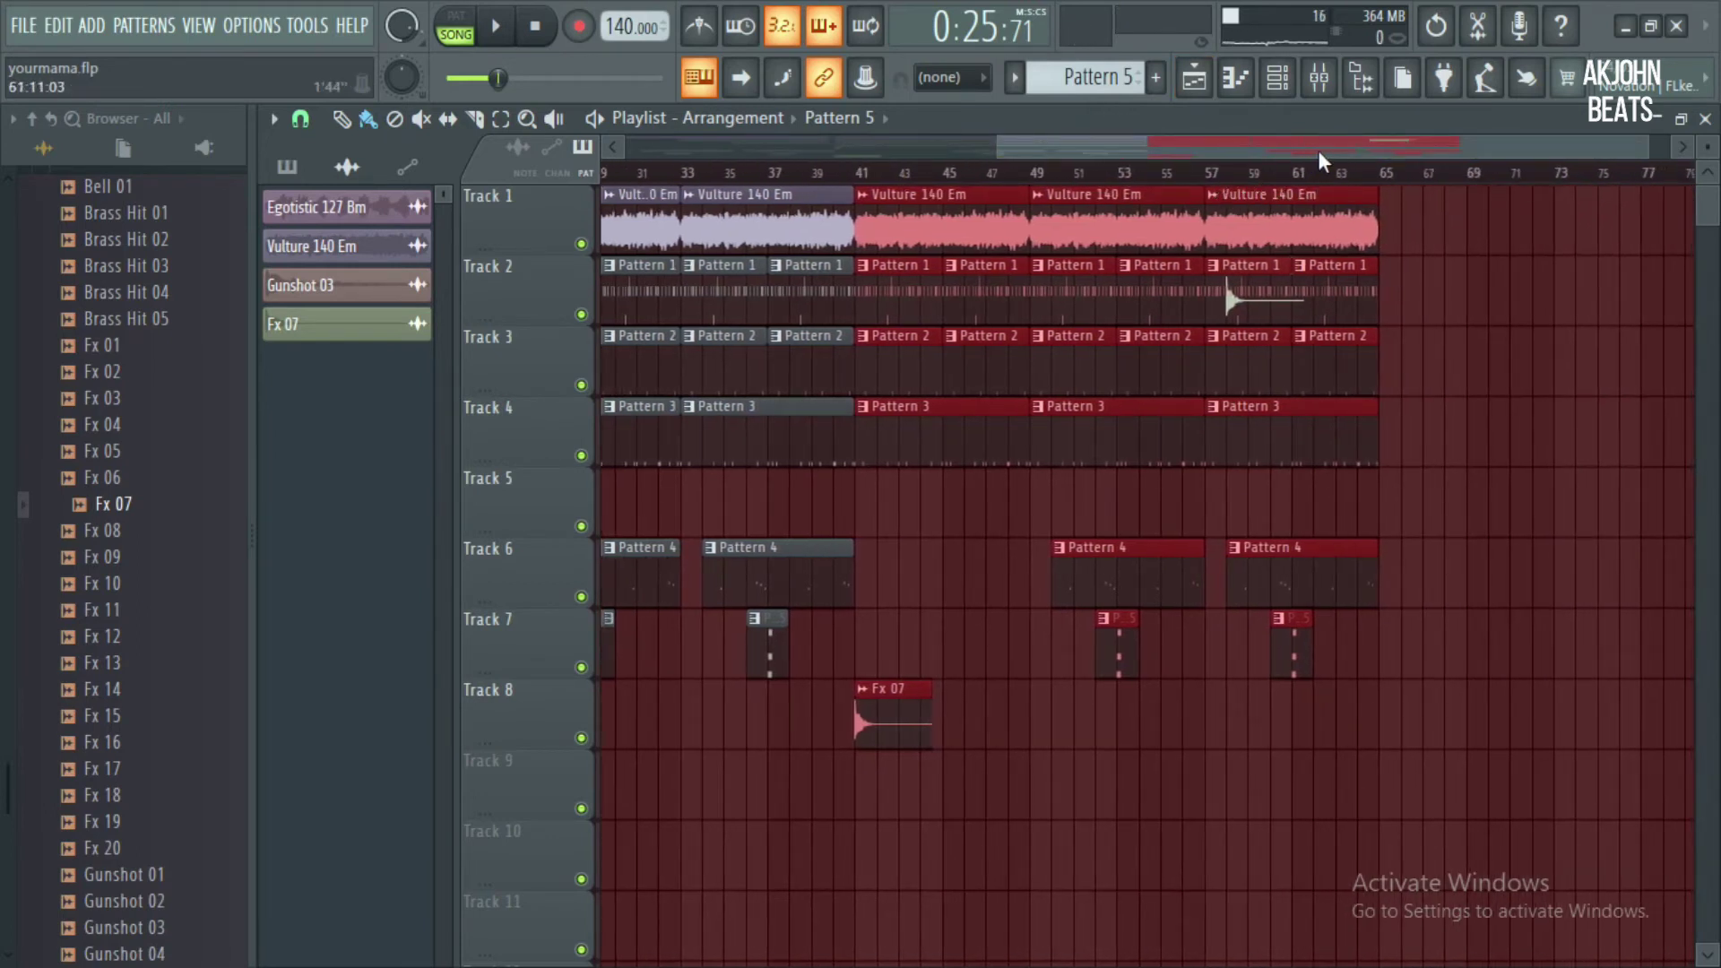
left_click(1355, 598)
key("space")
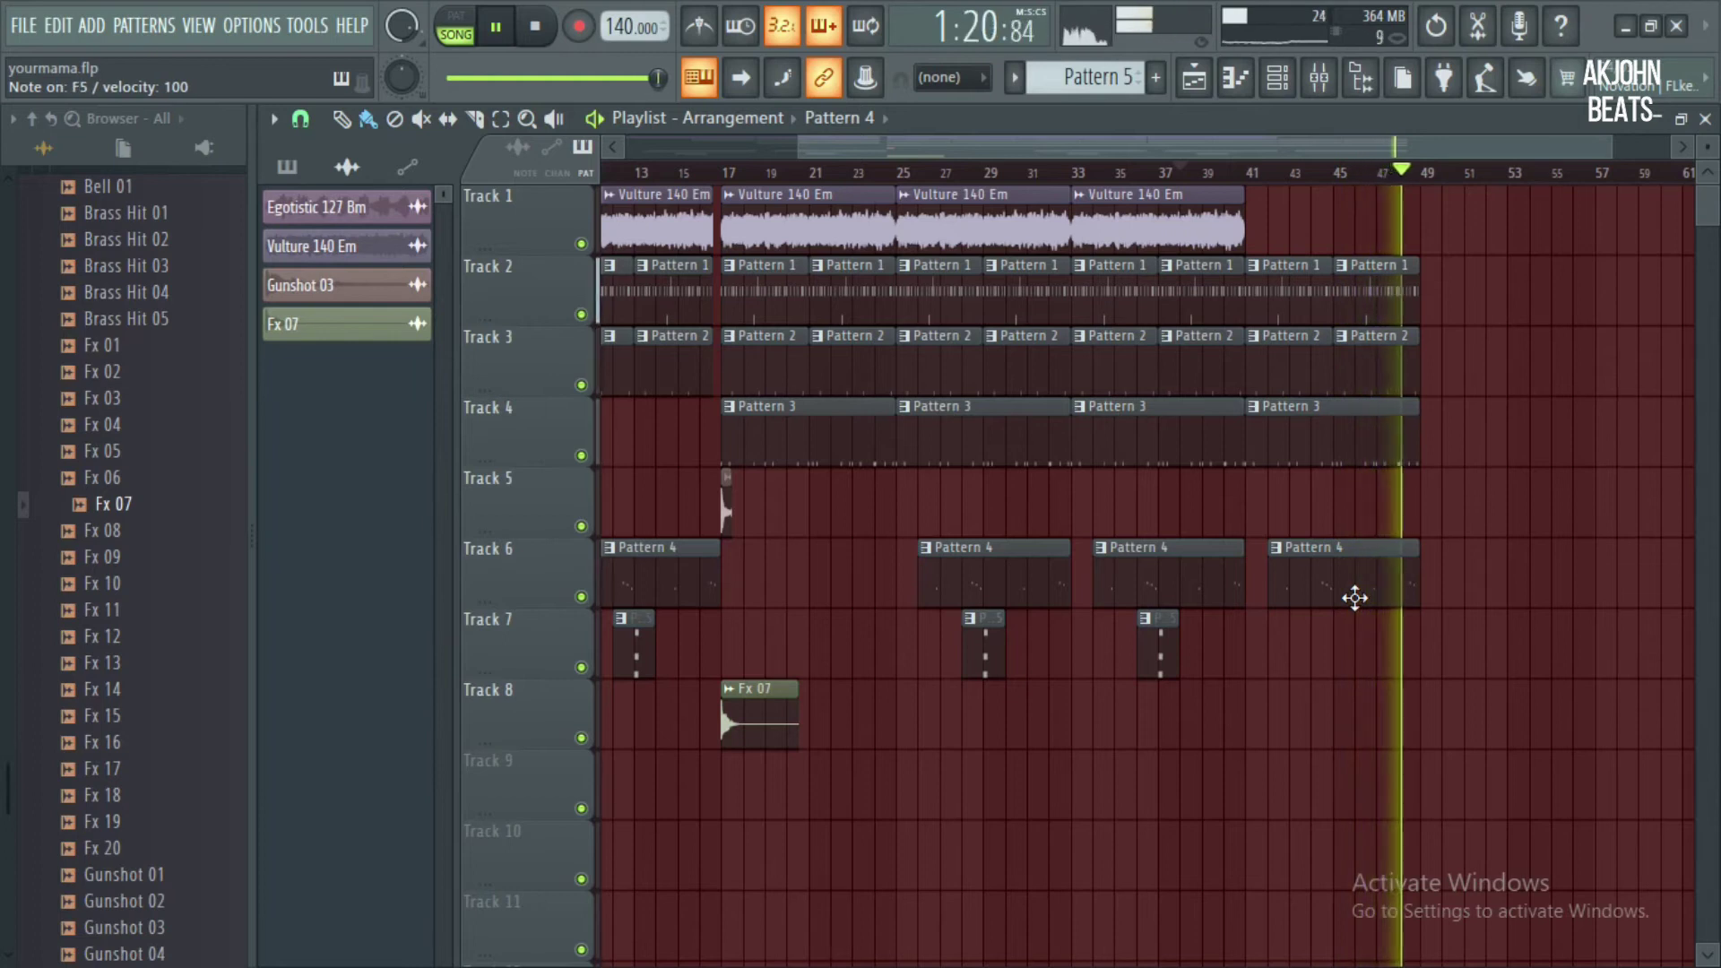
key("space")
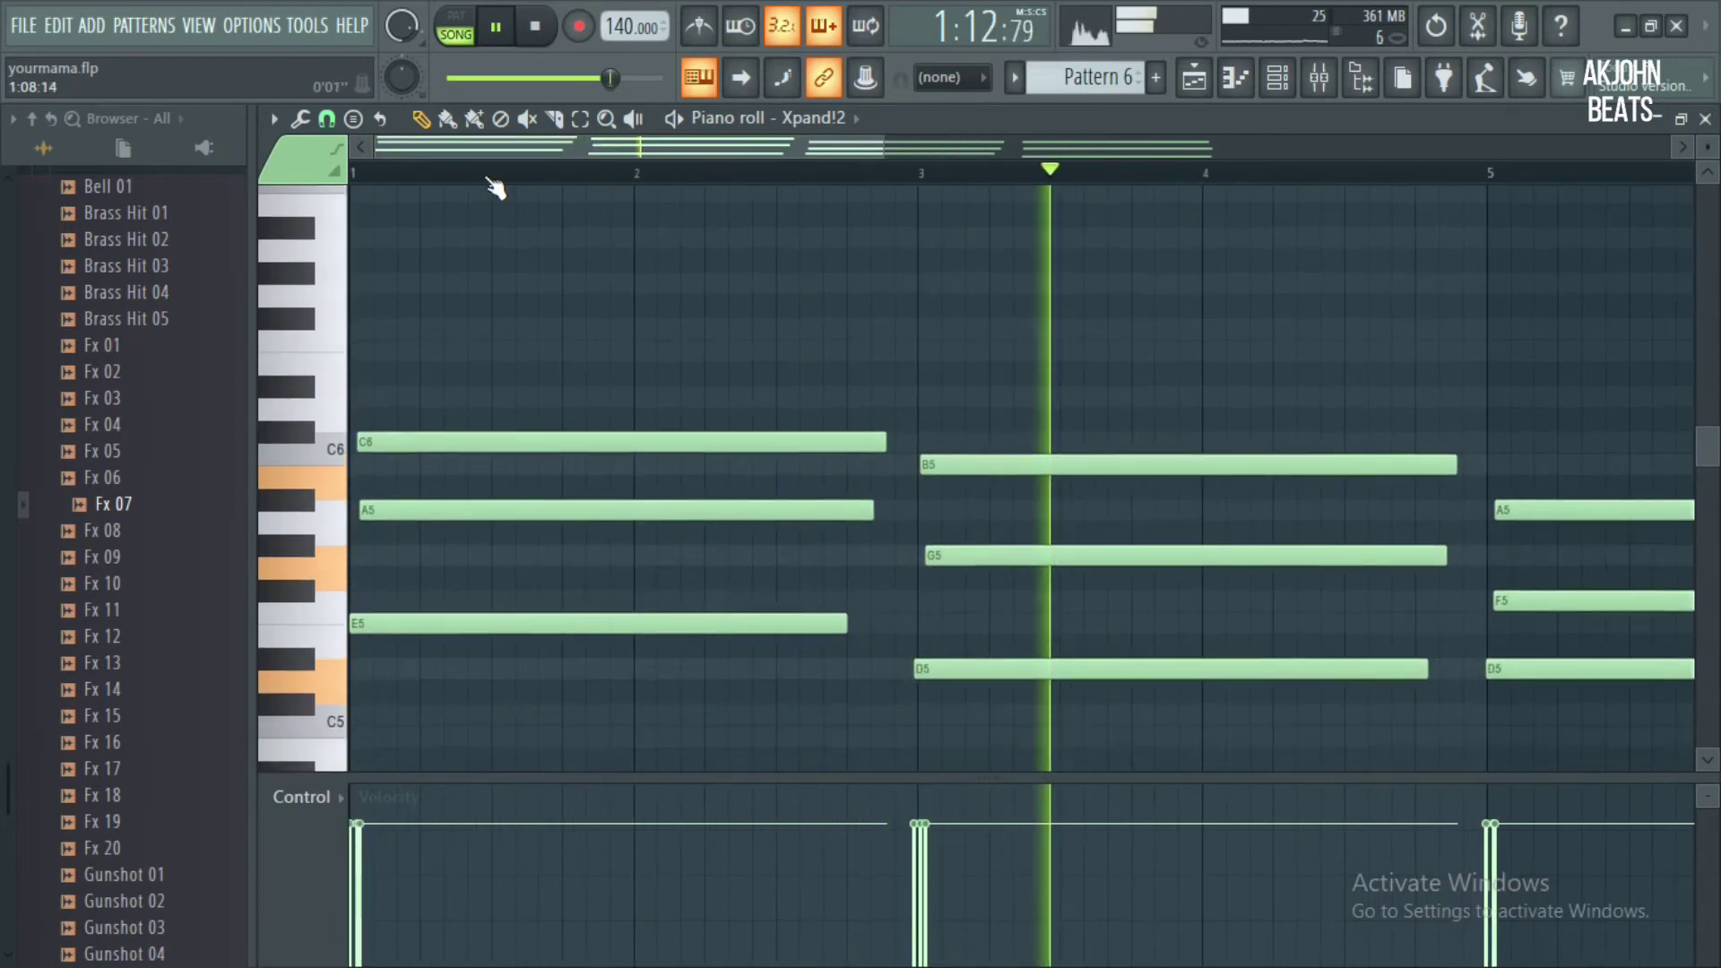
Quantize all Xpand!2 chord notes in Pattern 6 with the default quantizer settings
key("ctrl+a")
key("alt+q")
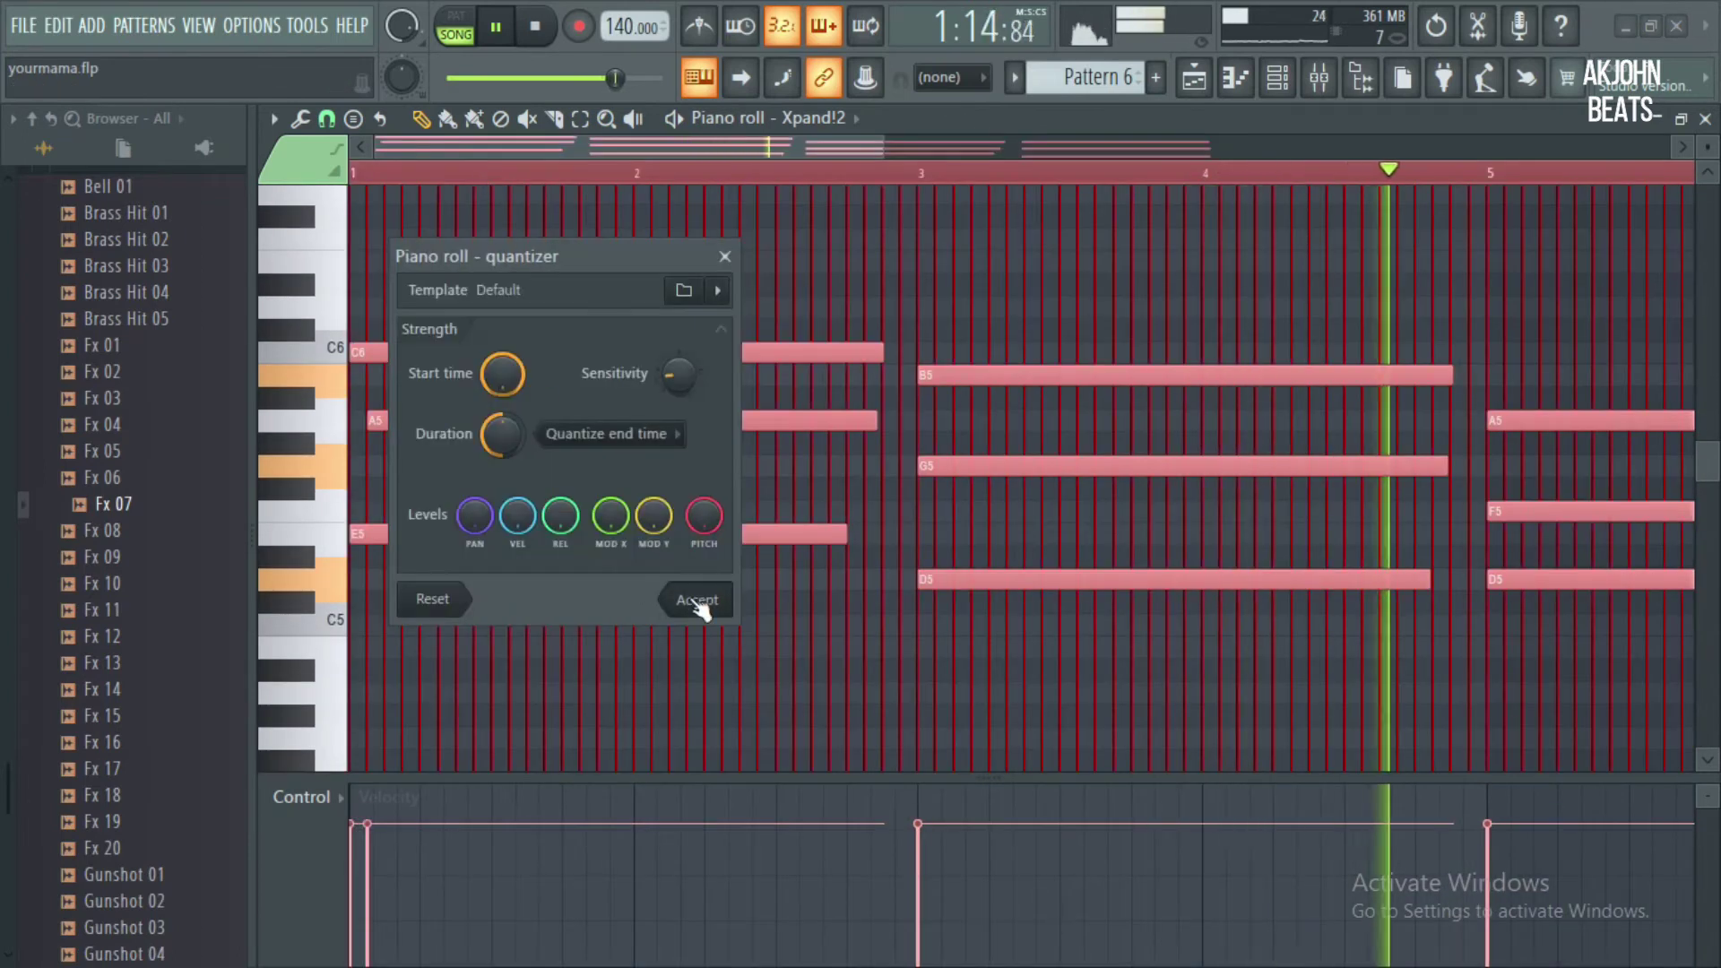
left_click(697, 609)
left_click(992, 170)
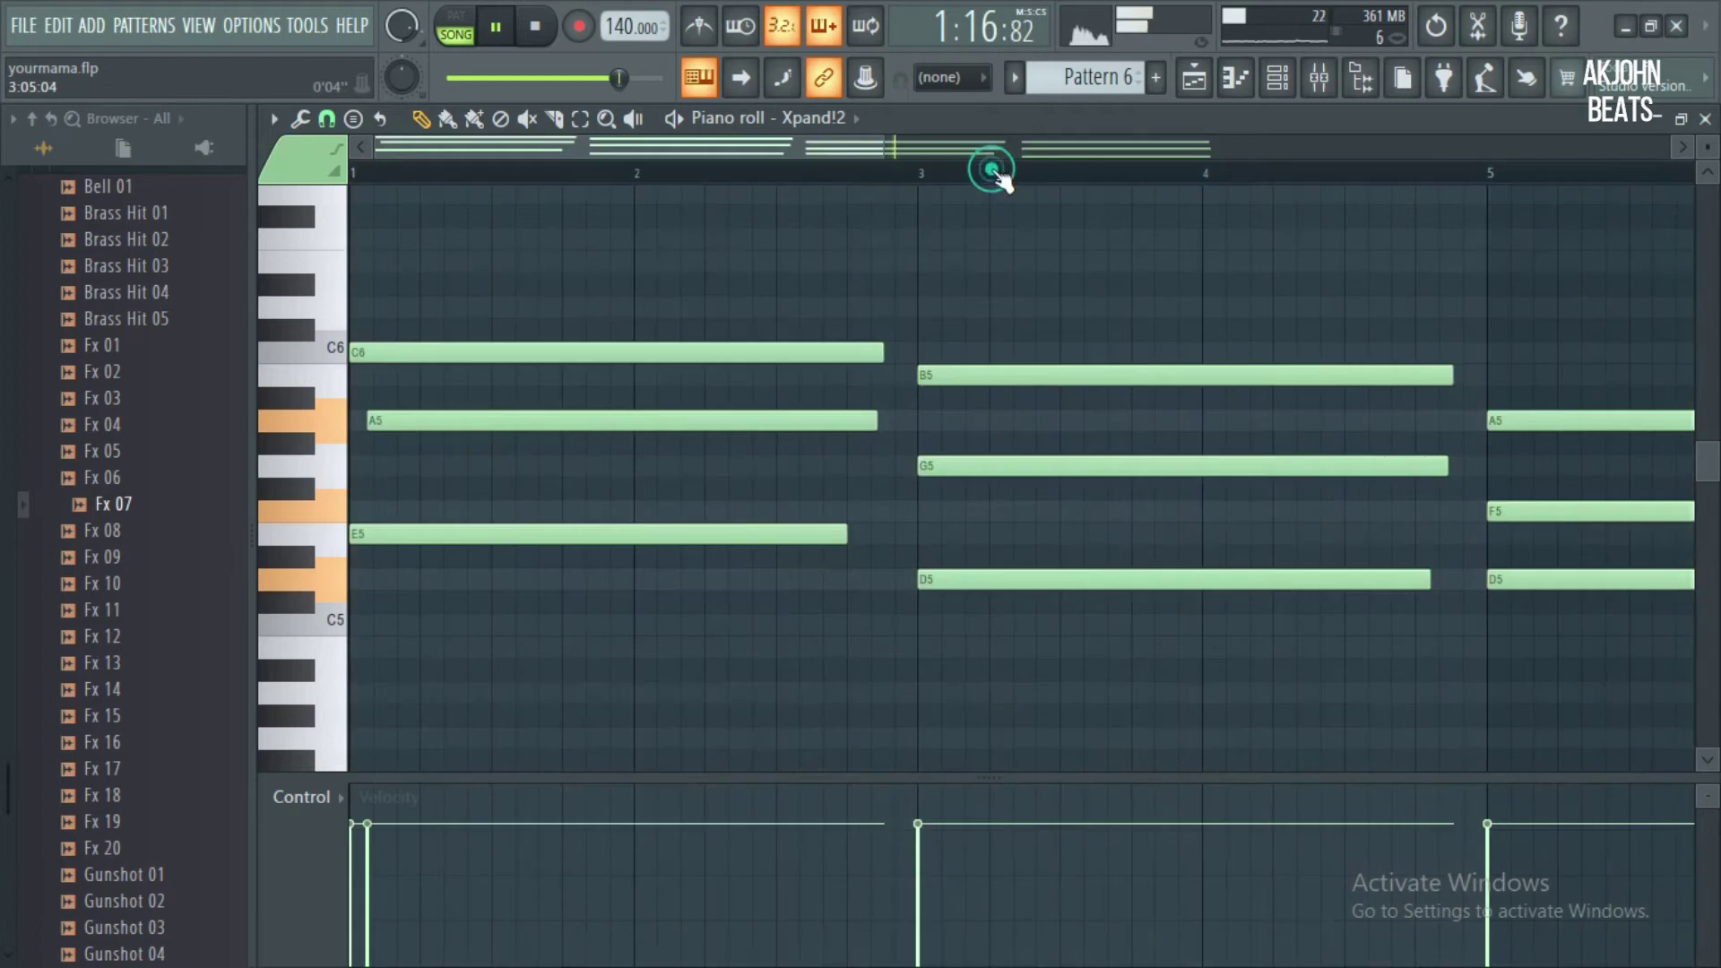
Copy the playlist section of bars 17 to 40 across Tracks 1 to 8 to start at bar 65
left_click(1204, 77)
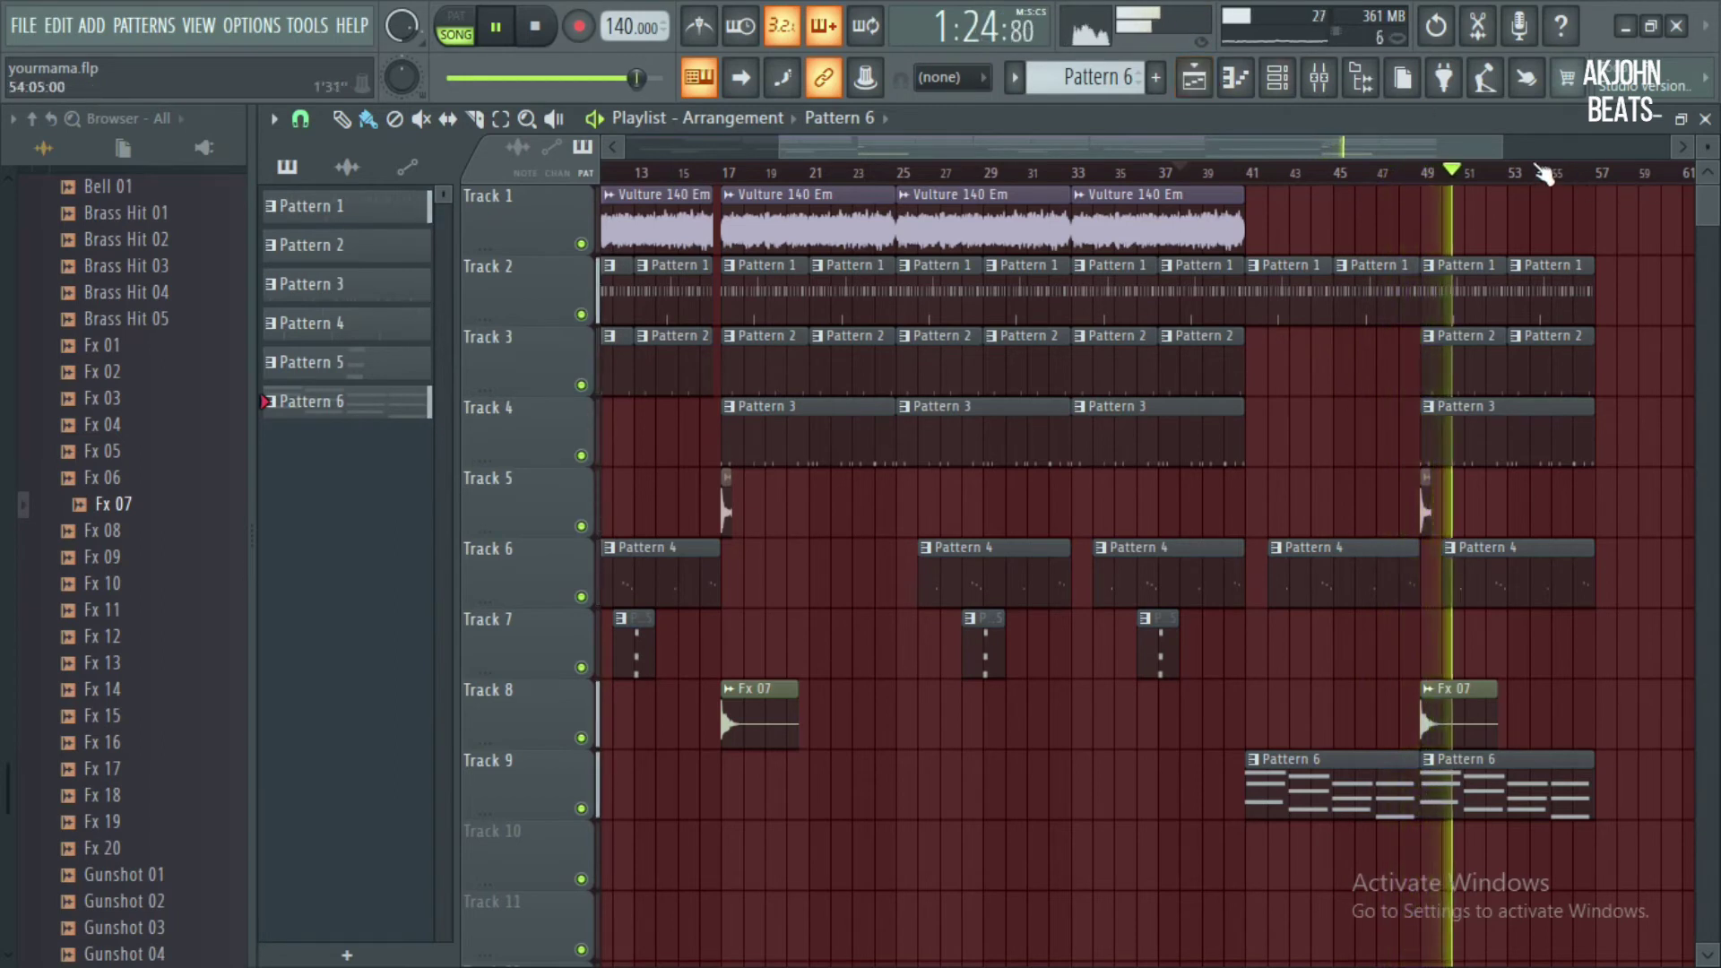
left_click_drag(1492, 148, 1716, 136)
left_click_drag(847, 186, 1058, 726)
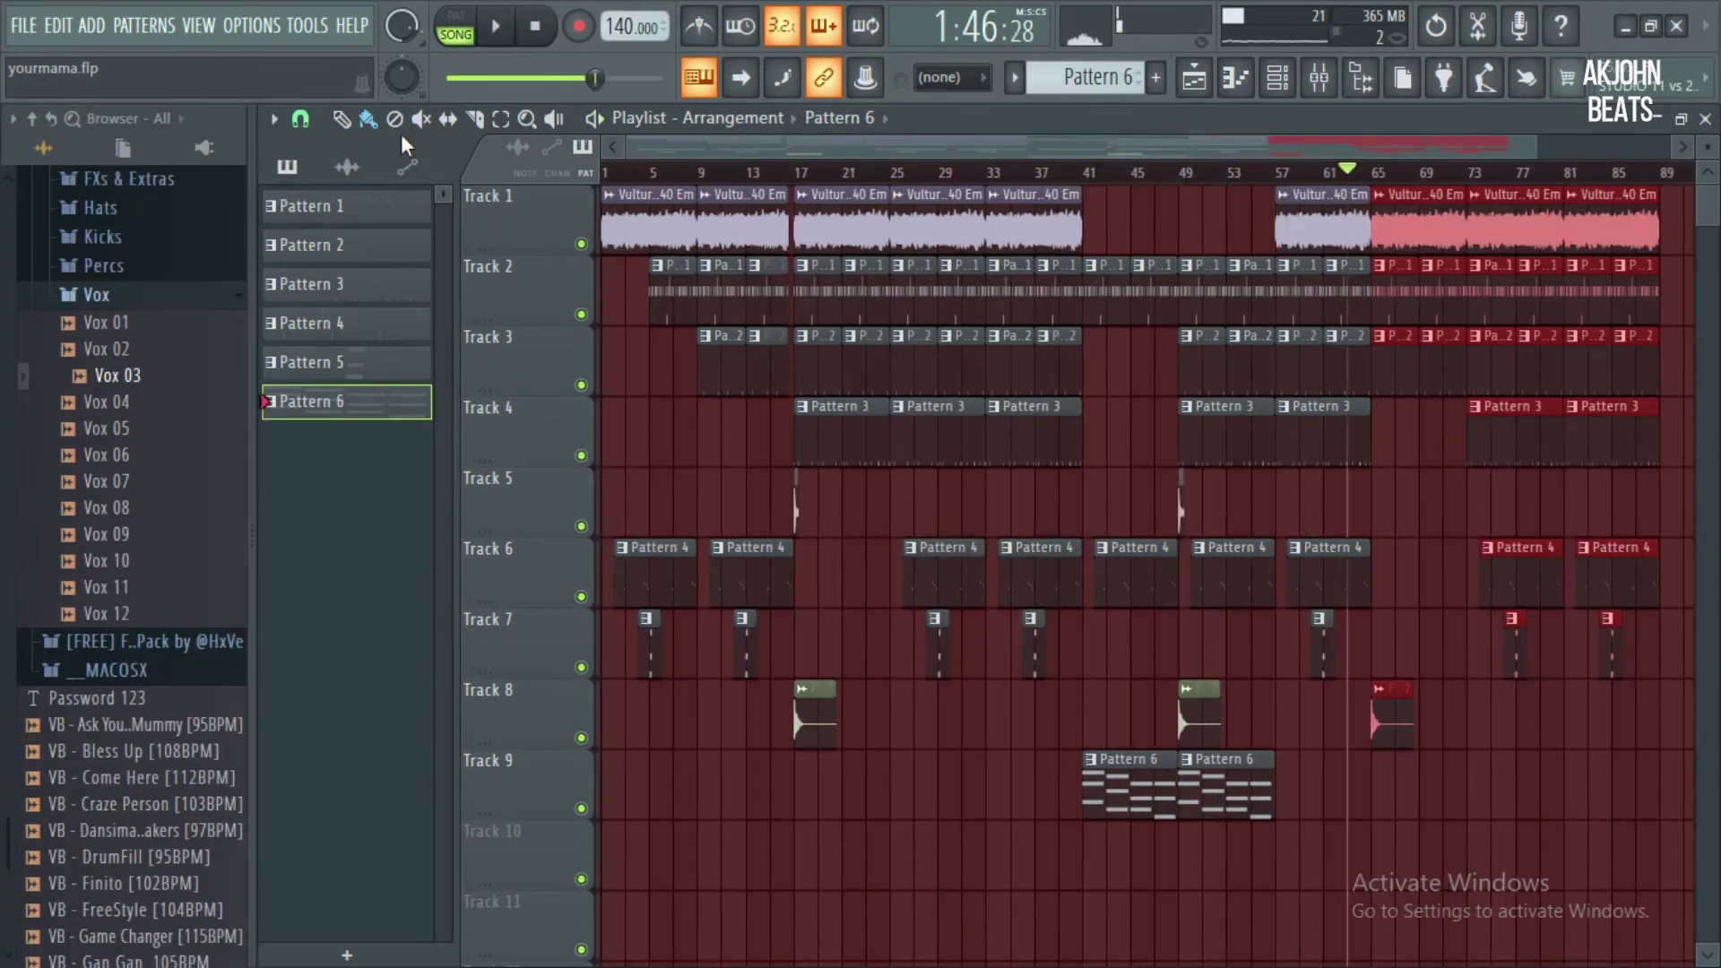
Load the Vox 03 sample into a new channel and record it into a new pattern named q
left_click(805, 173)
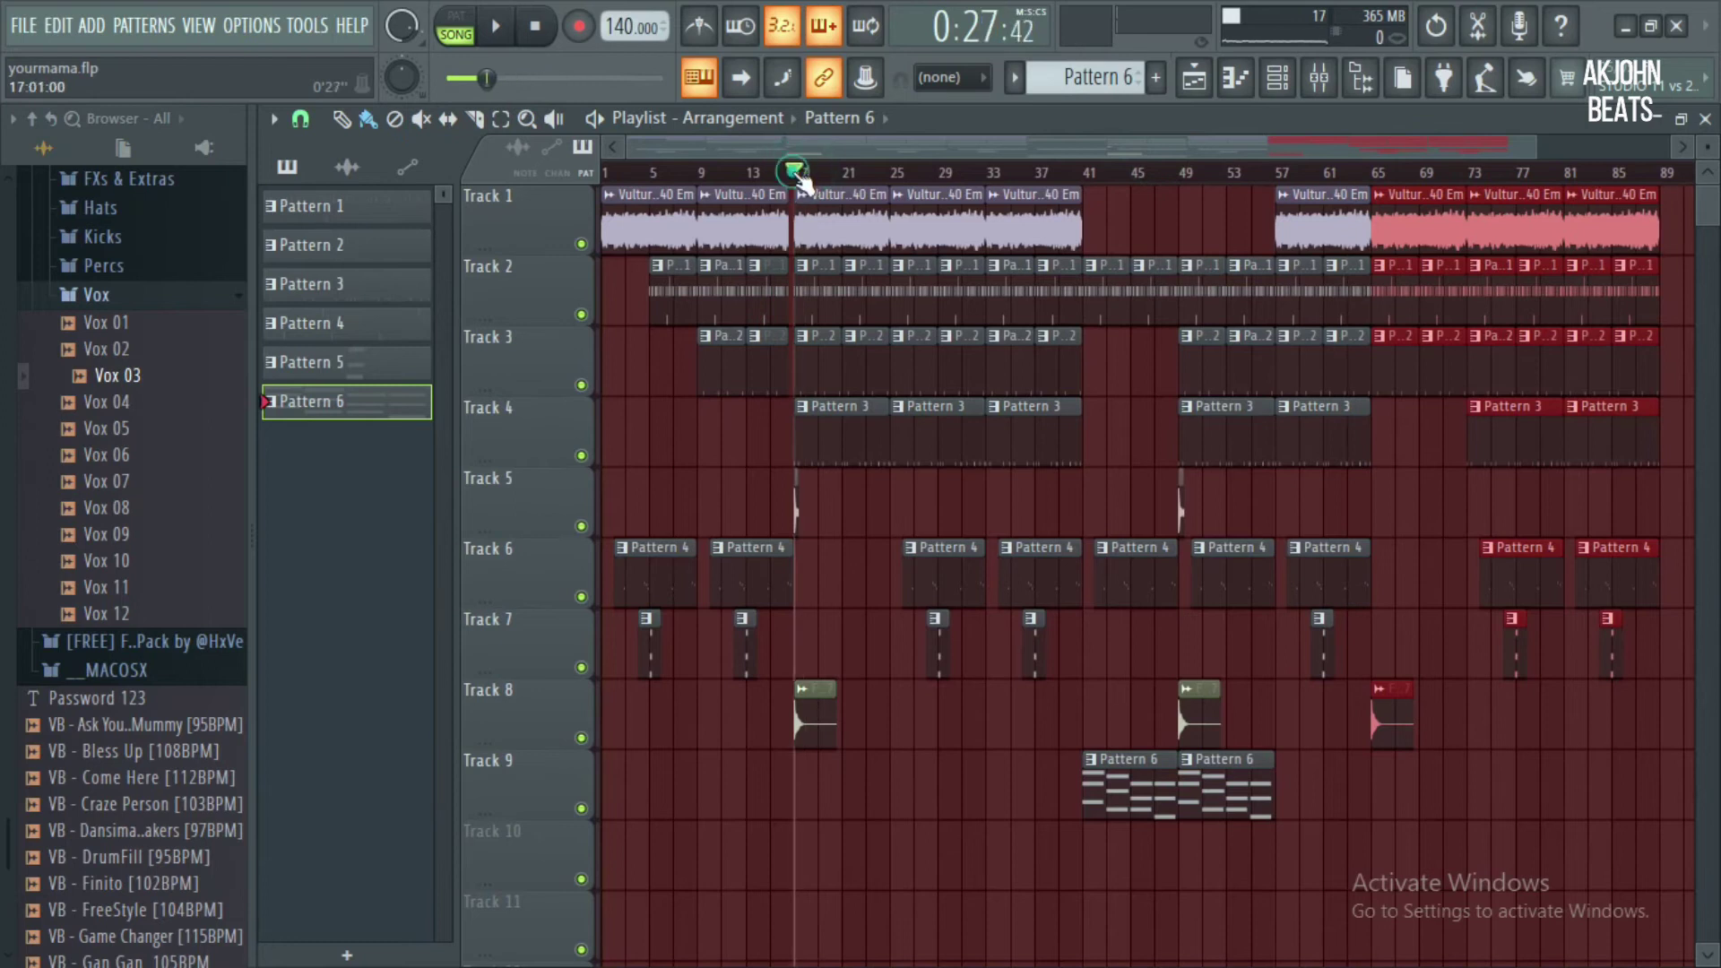
key("space")
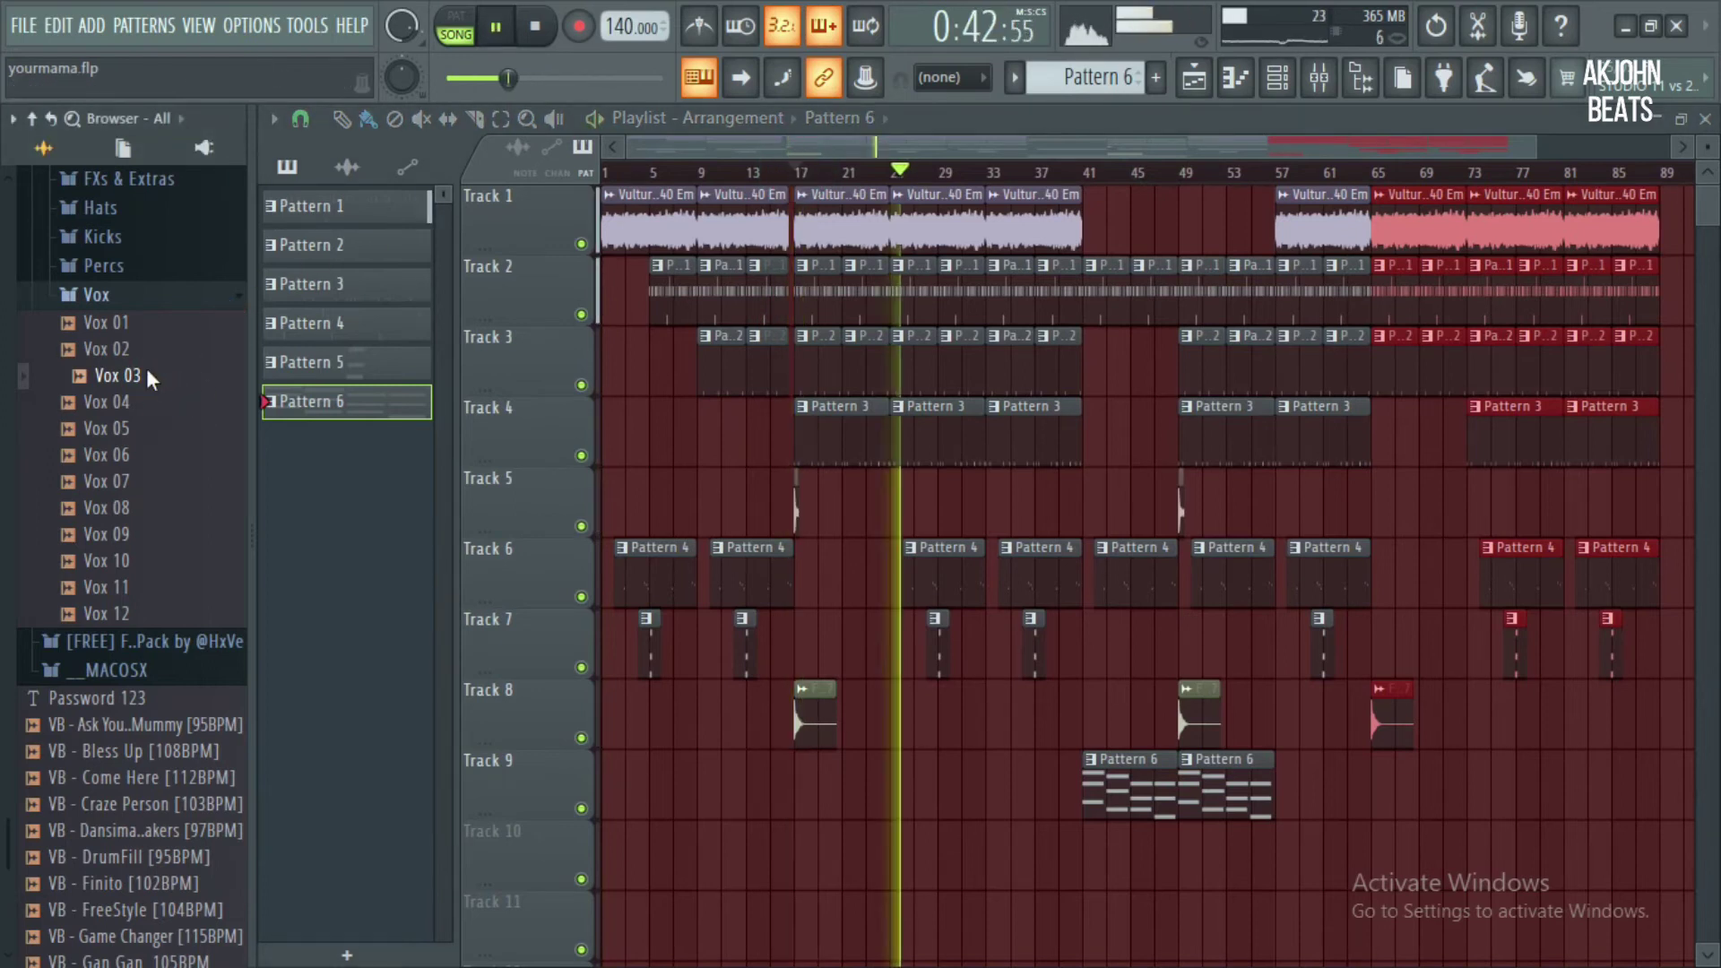
right_click(147, 368)
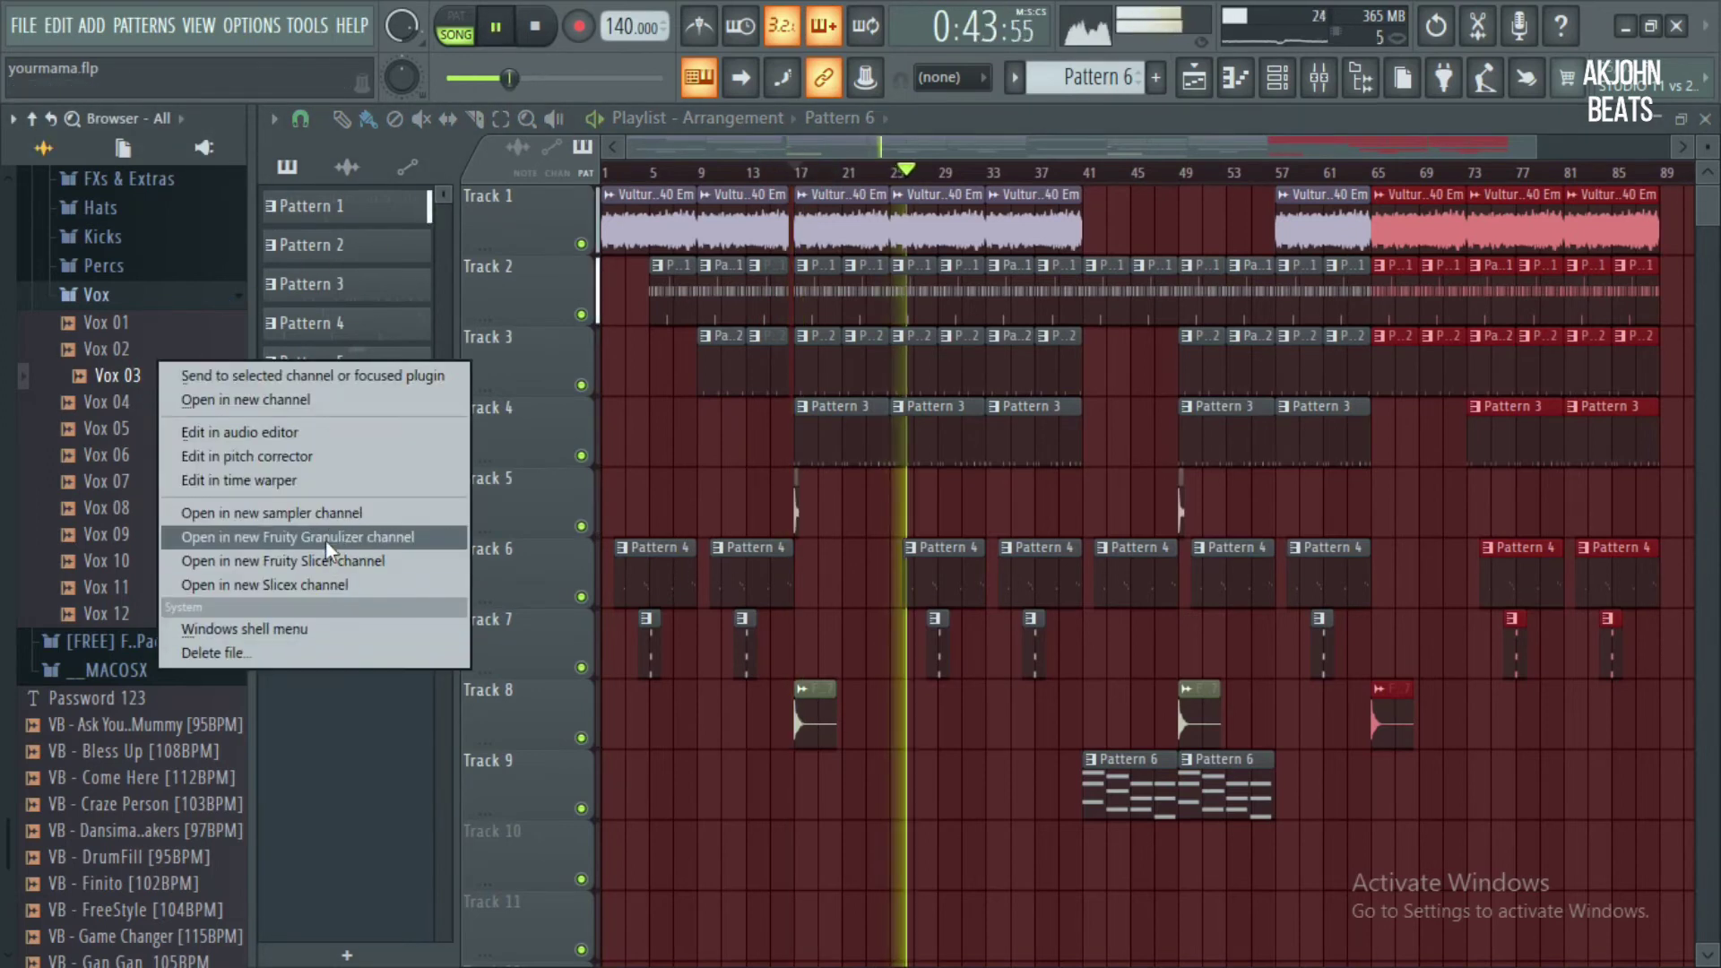
left_click(418, 399)
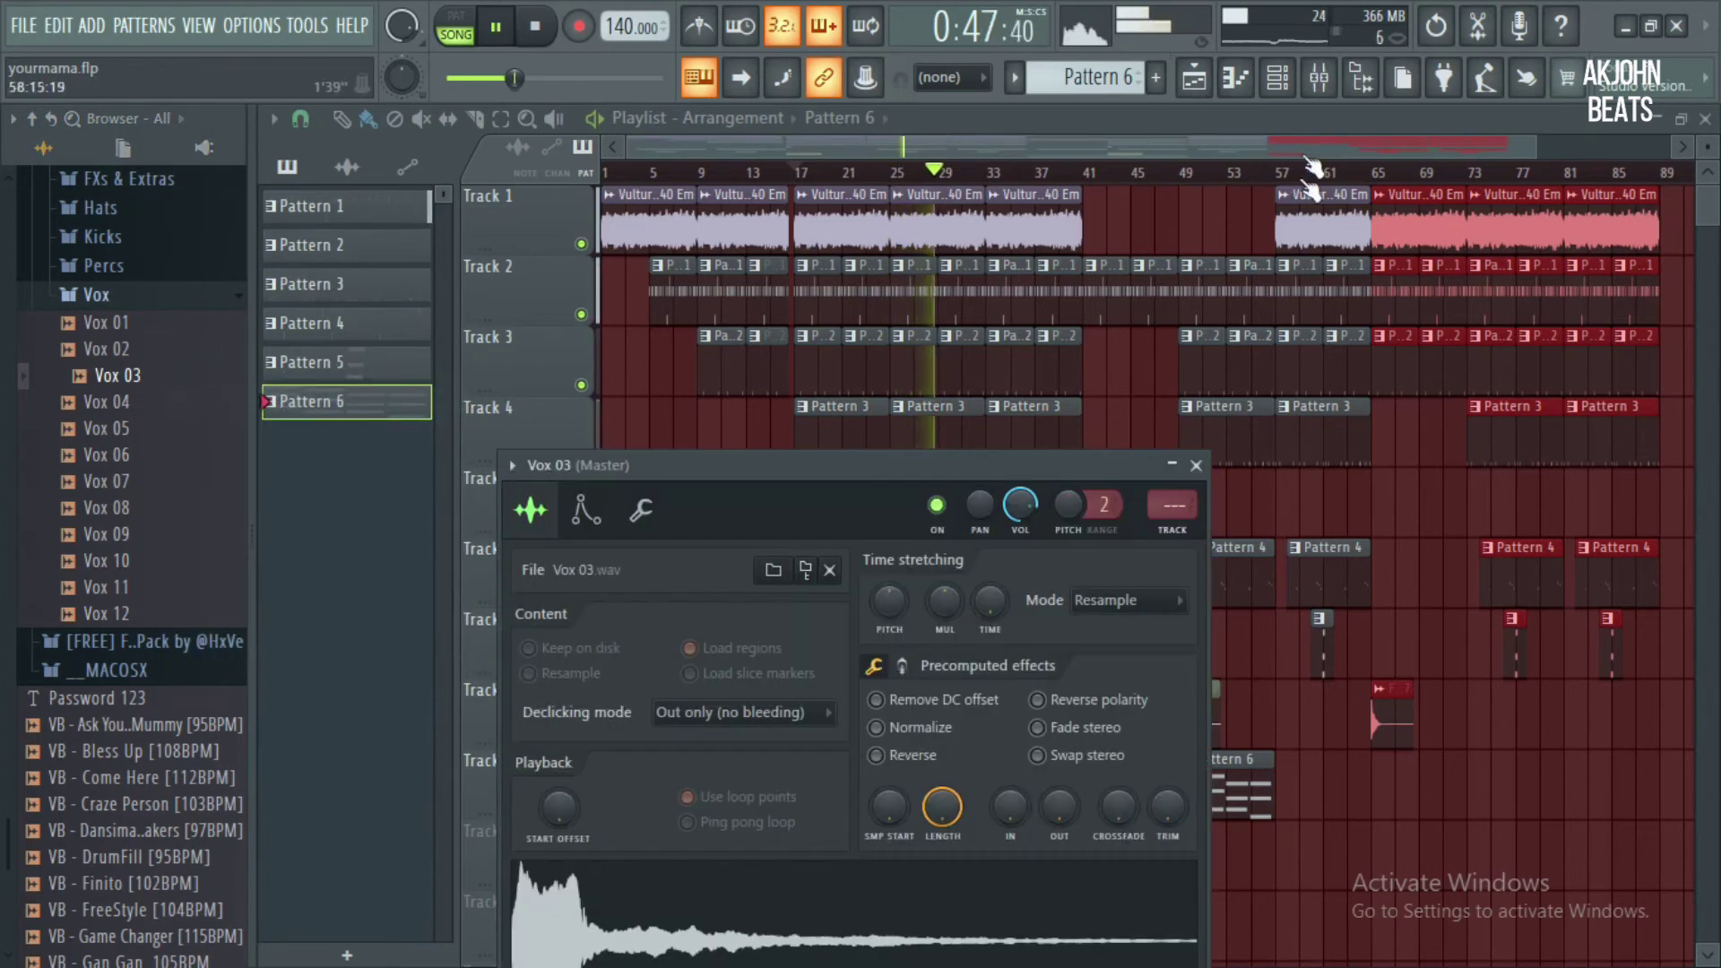
left_click(1277, 77)
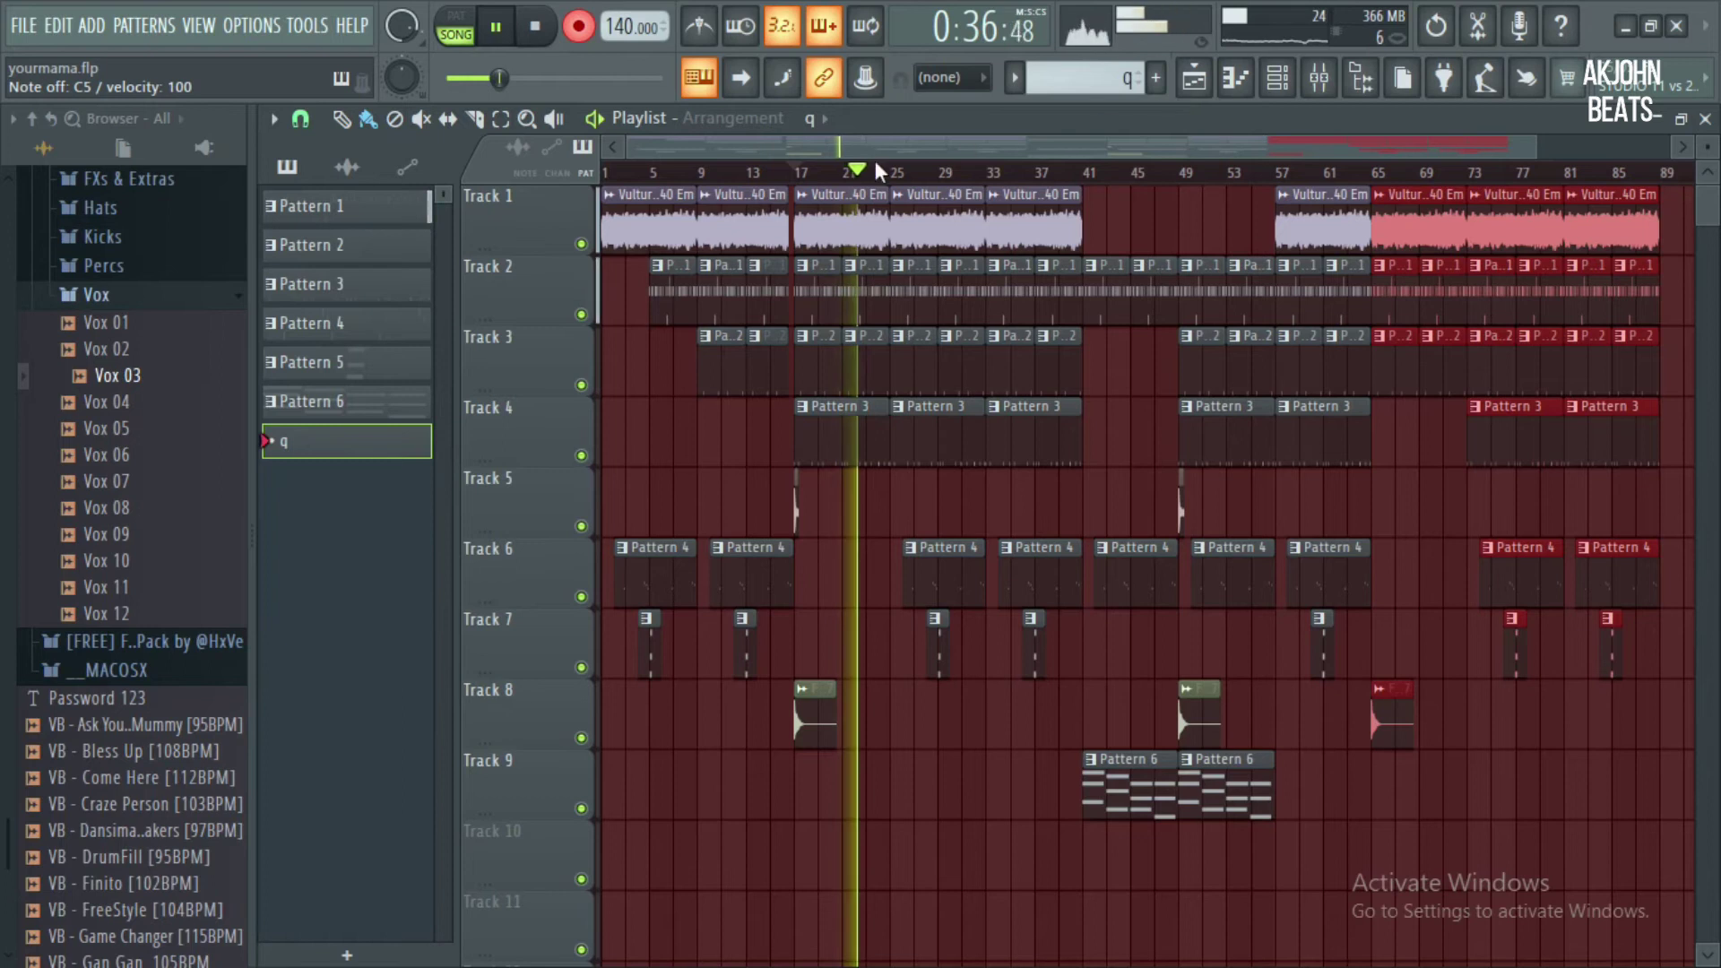
key("space")
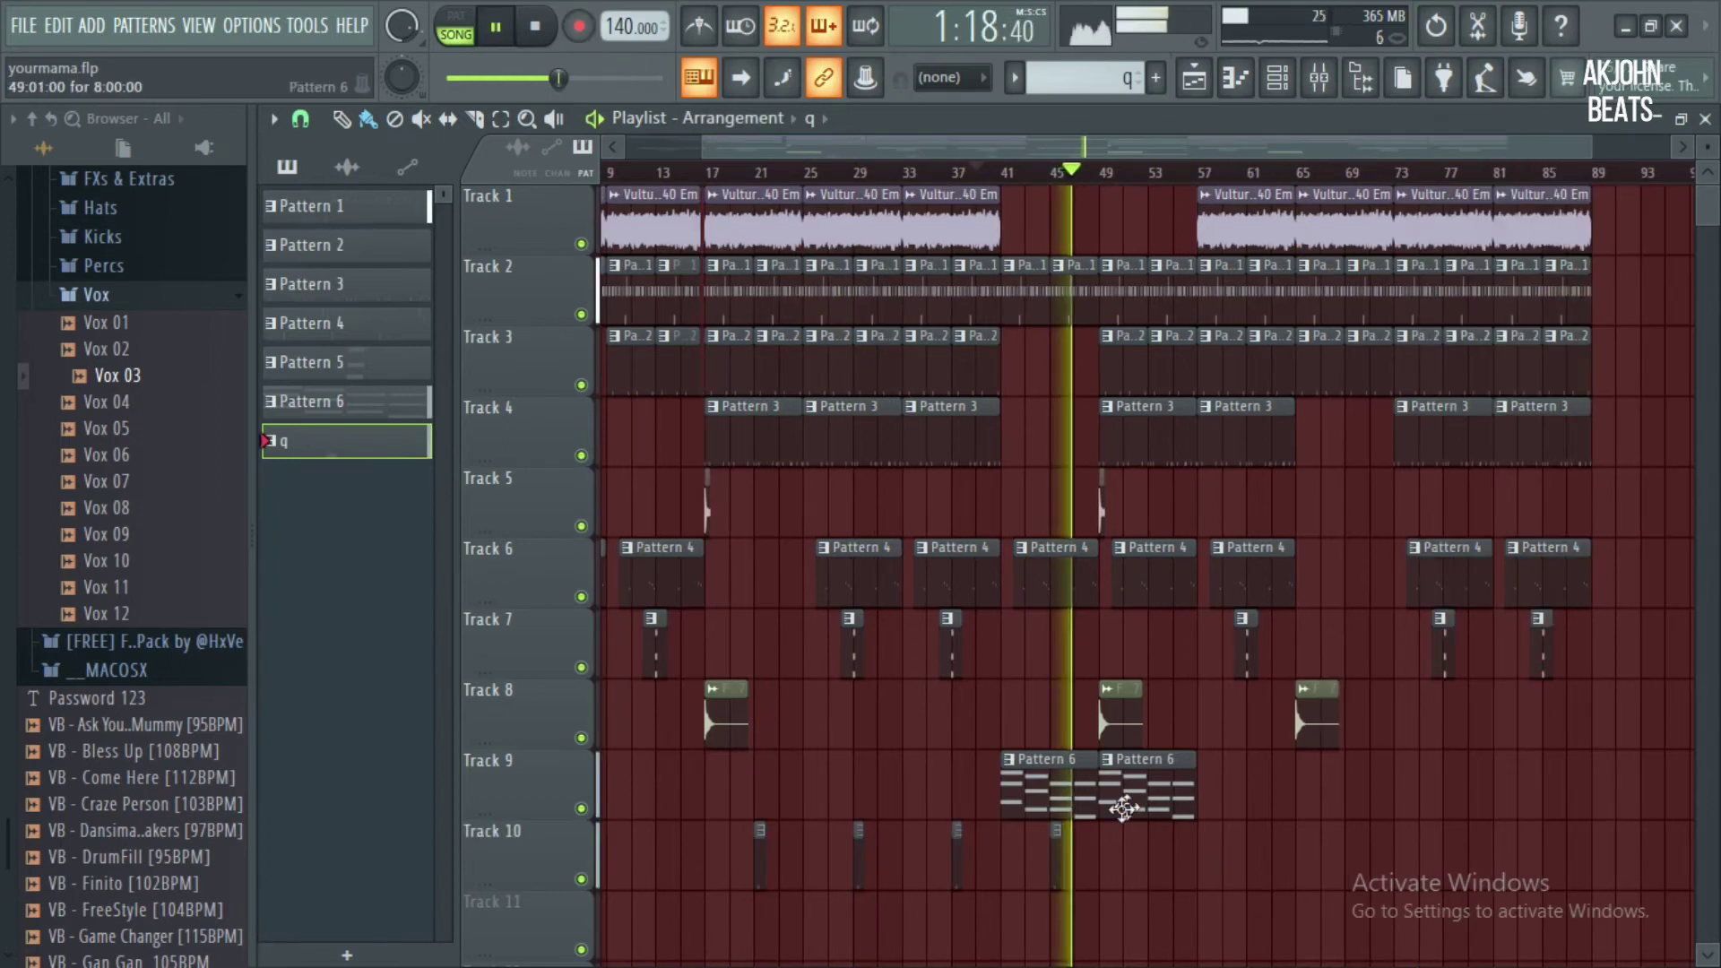
Move the fourth q clip on Track 10 to about bar 47 and replay that part of the arrangement
left_click_drag(1050, 861, 1082, 870)
key("space")
left_click(1058, 173)
key("space")
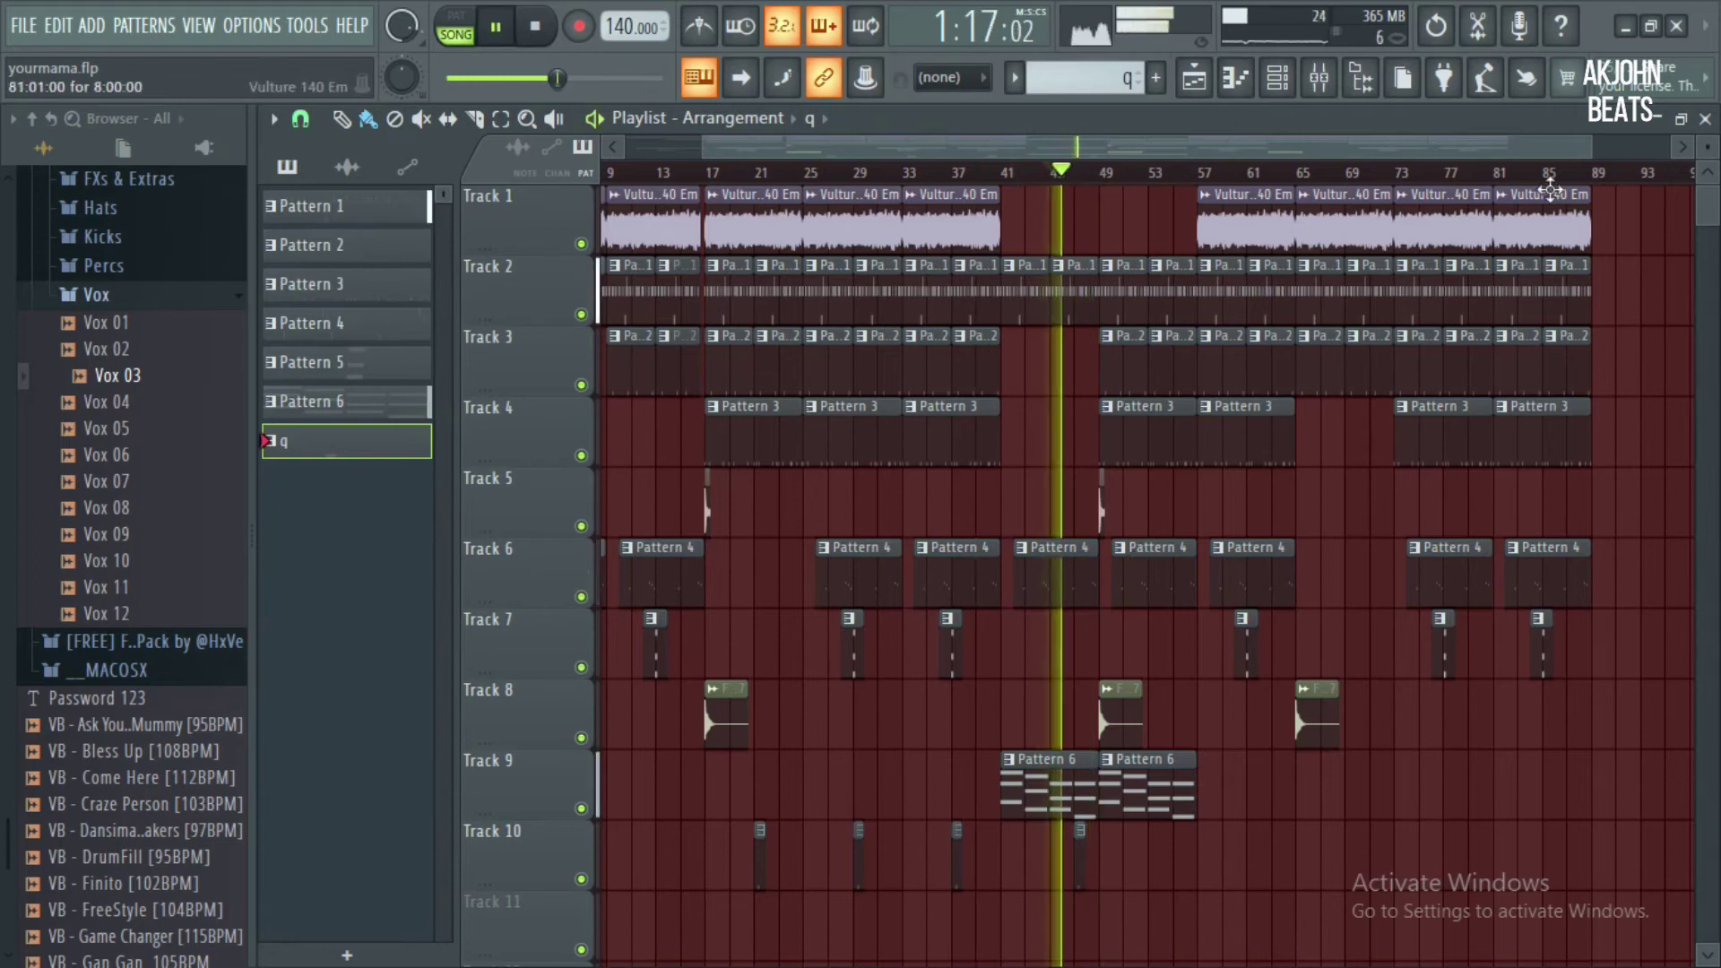
Audition the KIMY 808 (7) sample from the browser while the song plays
left_click_drag(1592, 145, 1508, 149)
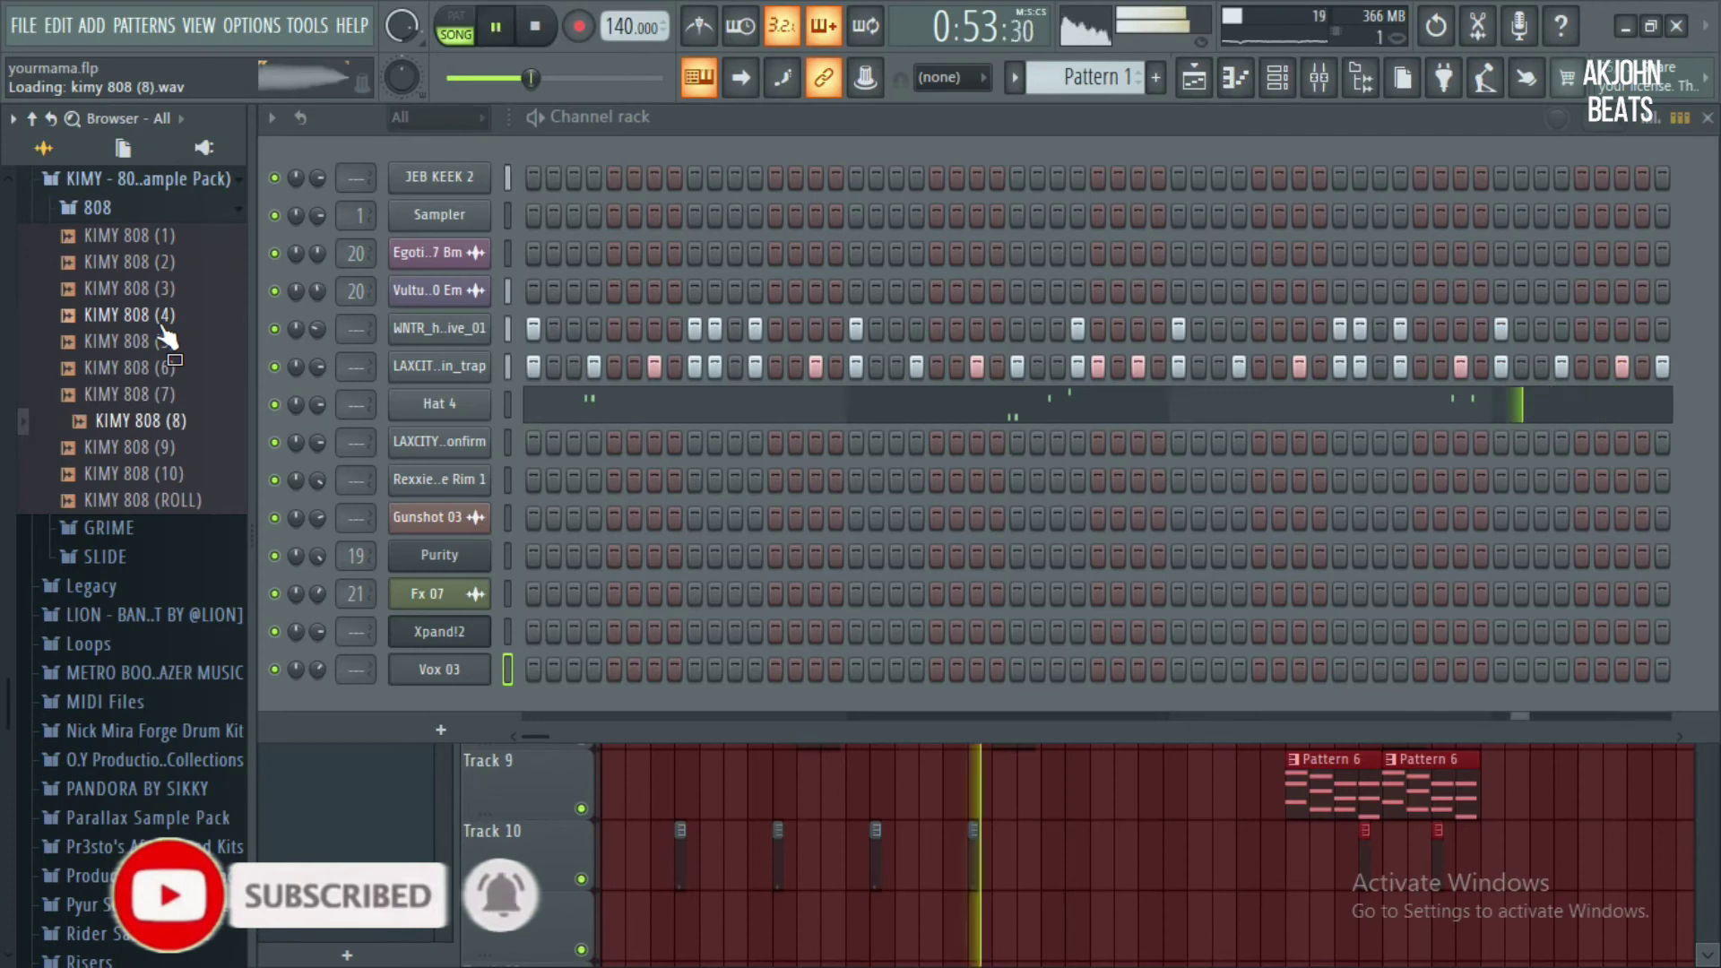
key("Up")
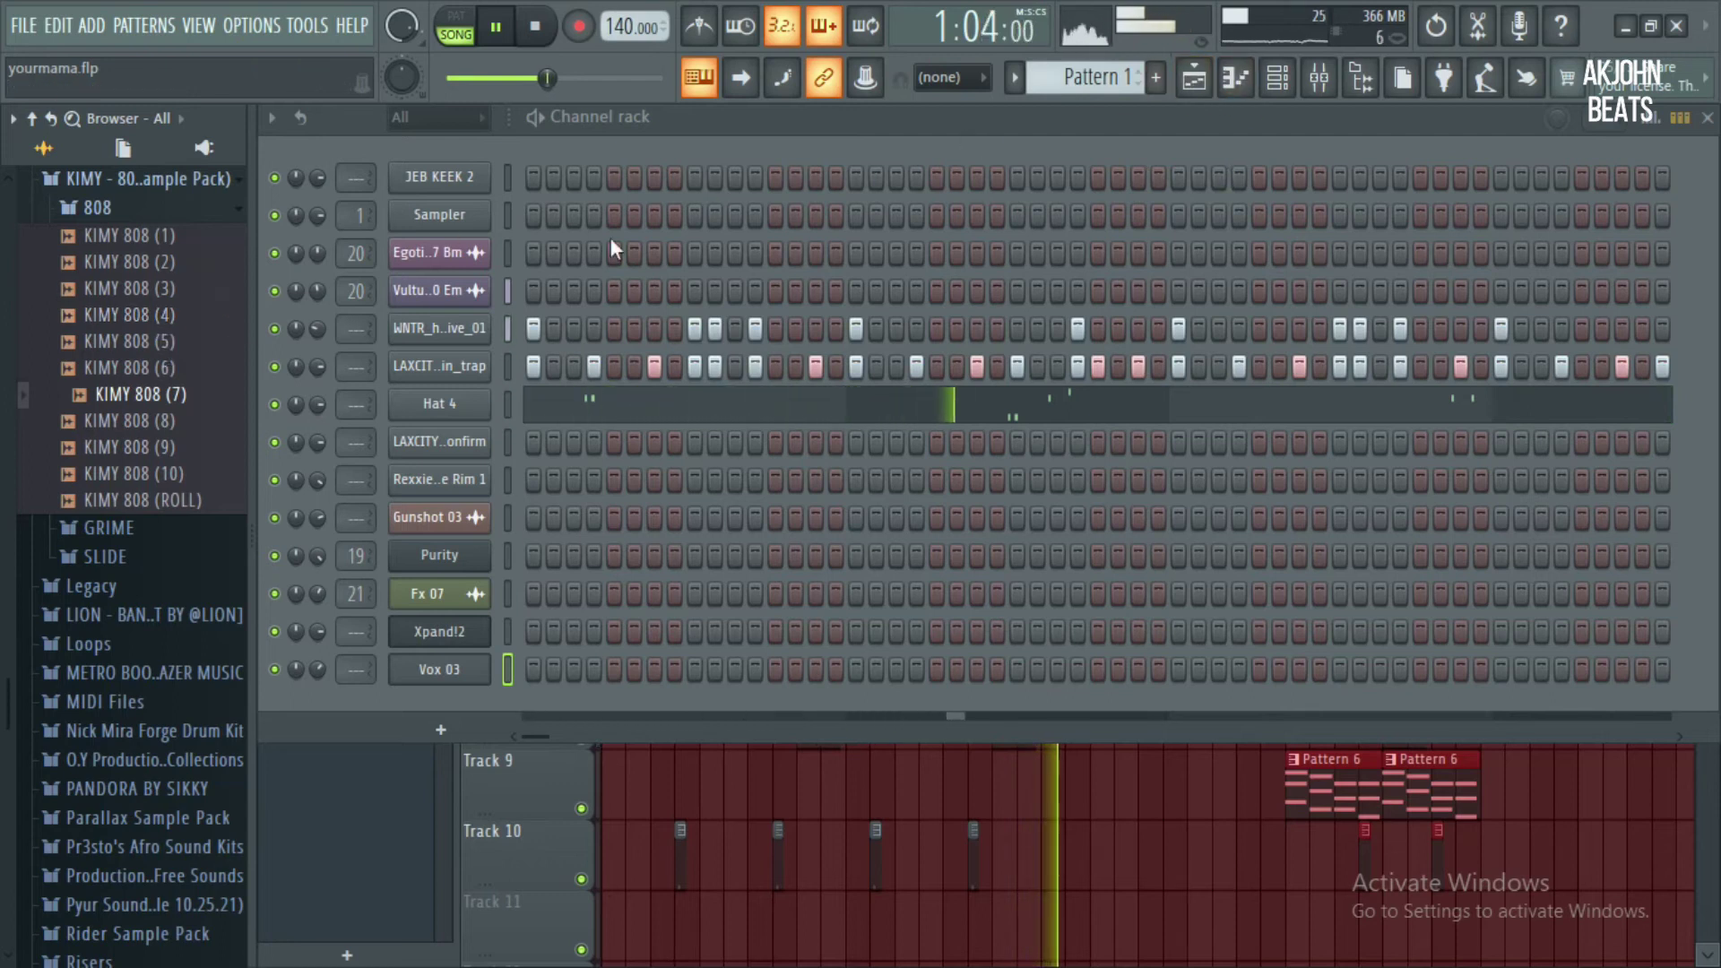
Load the KIMY 808 (7) sample into a new channel and record it into Pattern 8 from bar 17
left_click_drag(213, 405, 443, 142)
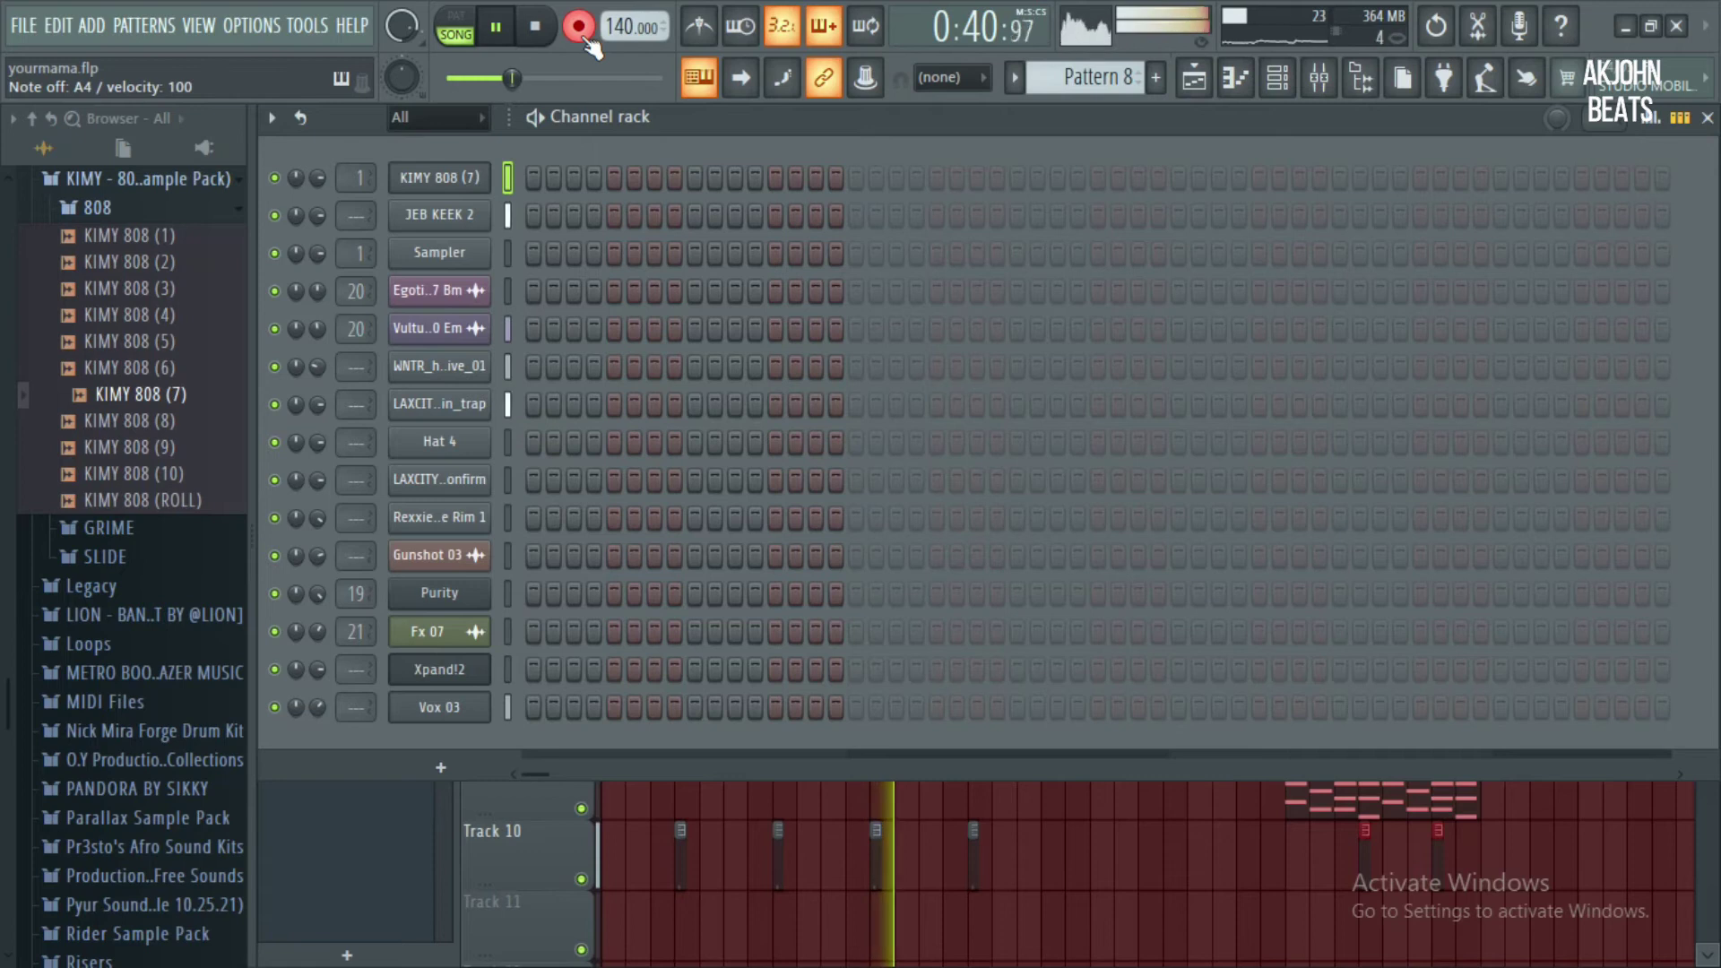
key("space")
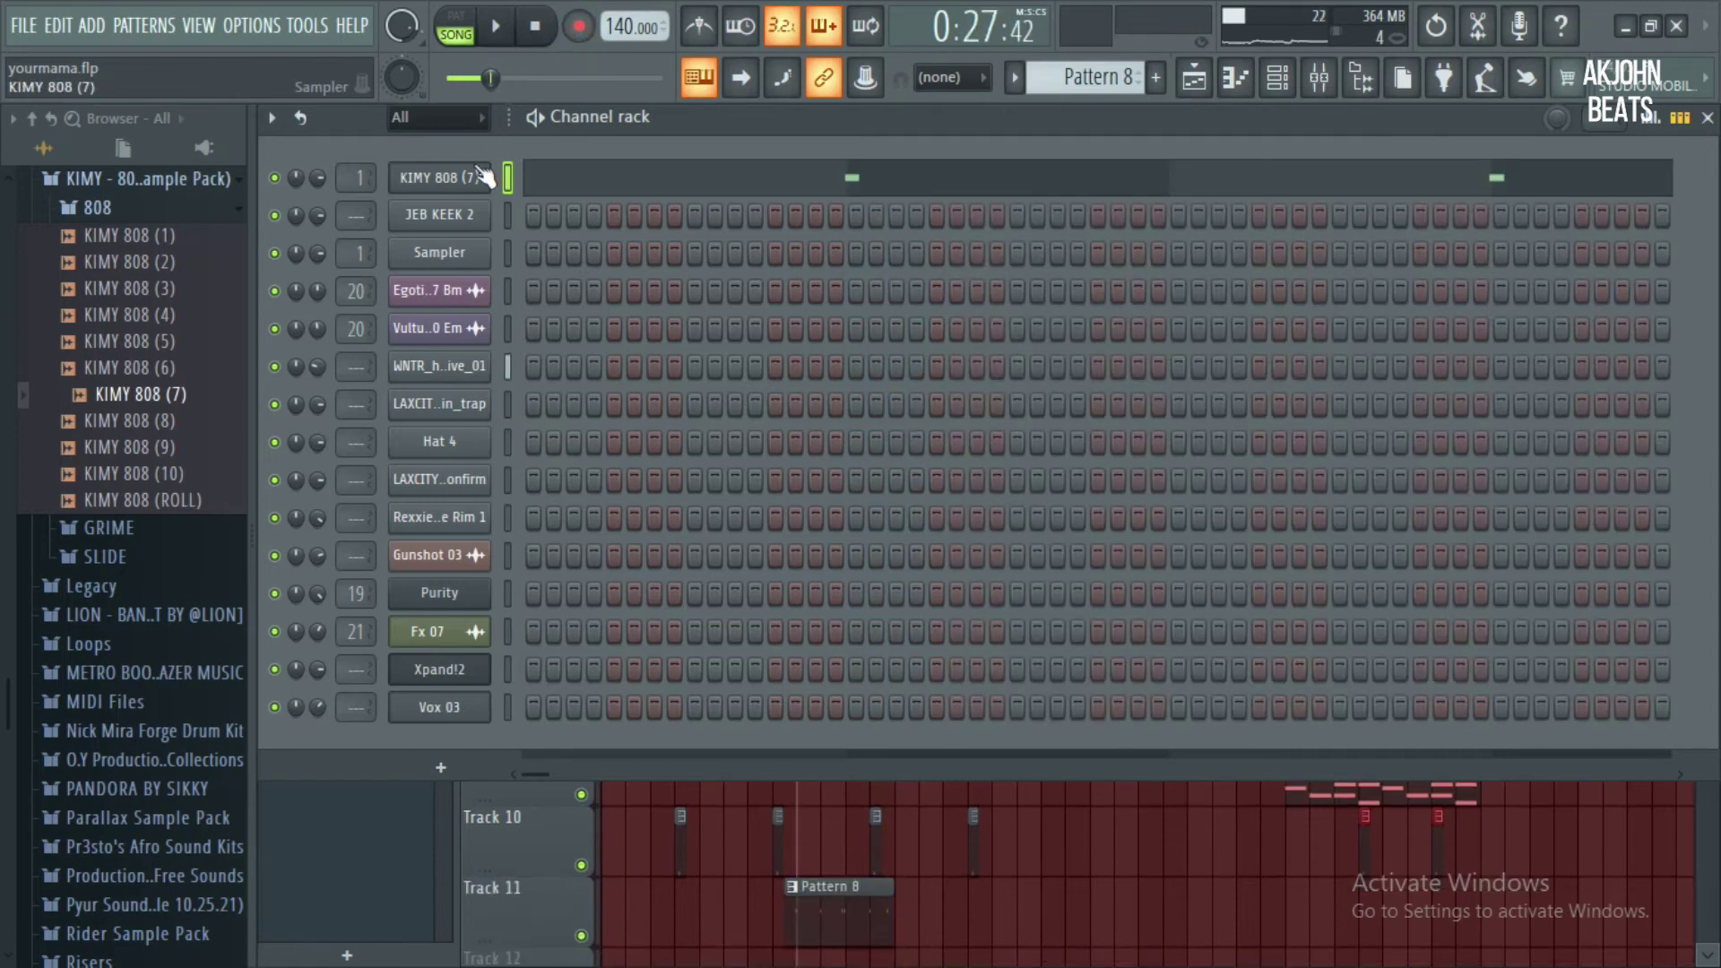
Set the KIMY 808 (7) sample's quick fade out to 30% while playing the arrangement
left_click(484, 179)
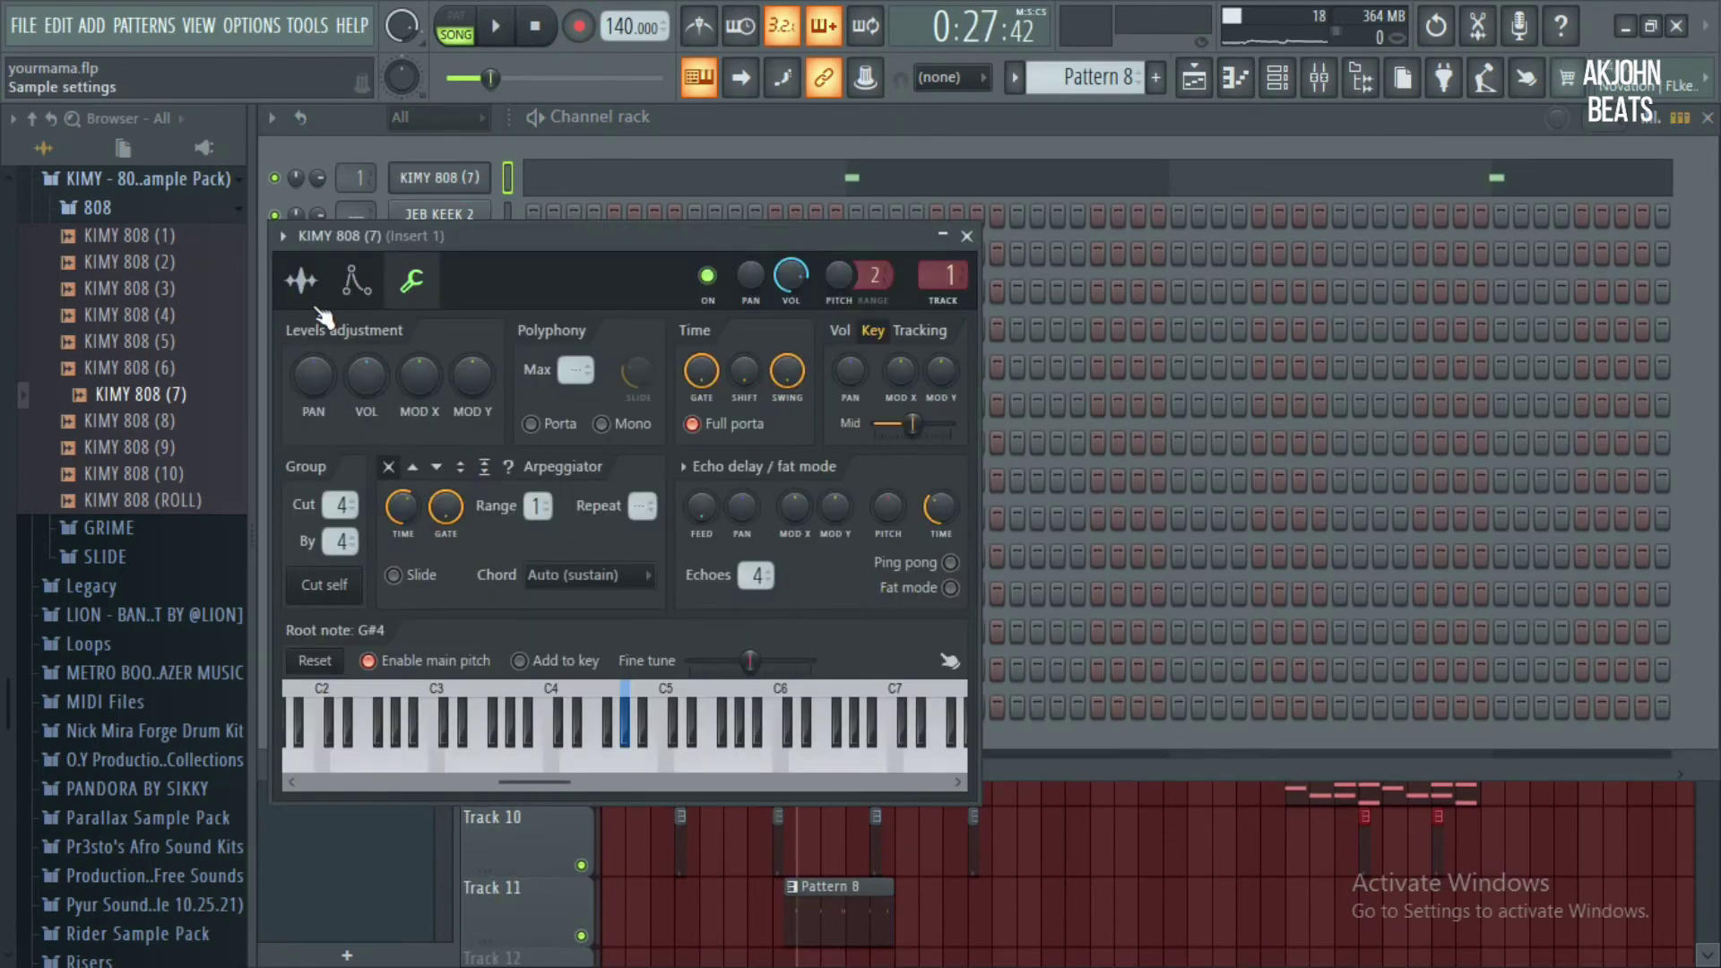
left_click(302, 282)
left_click_drag(832, 583, 830, 598)
key("space")
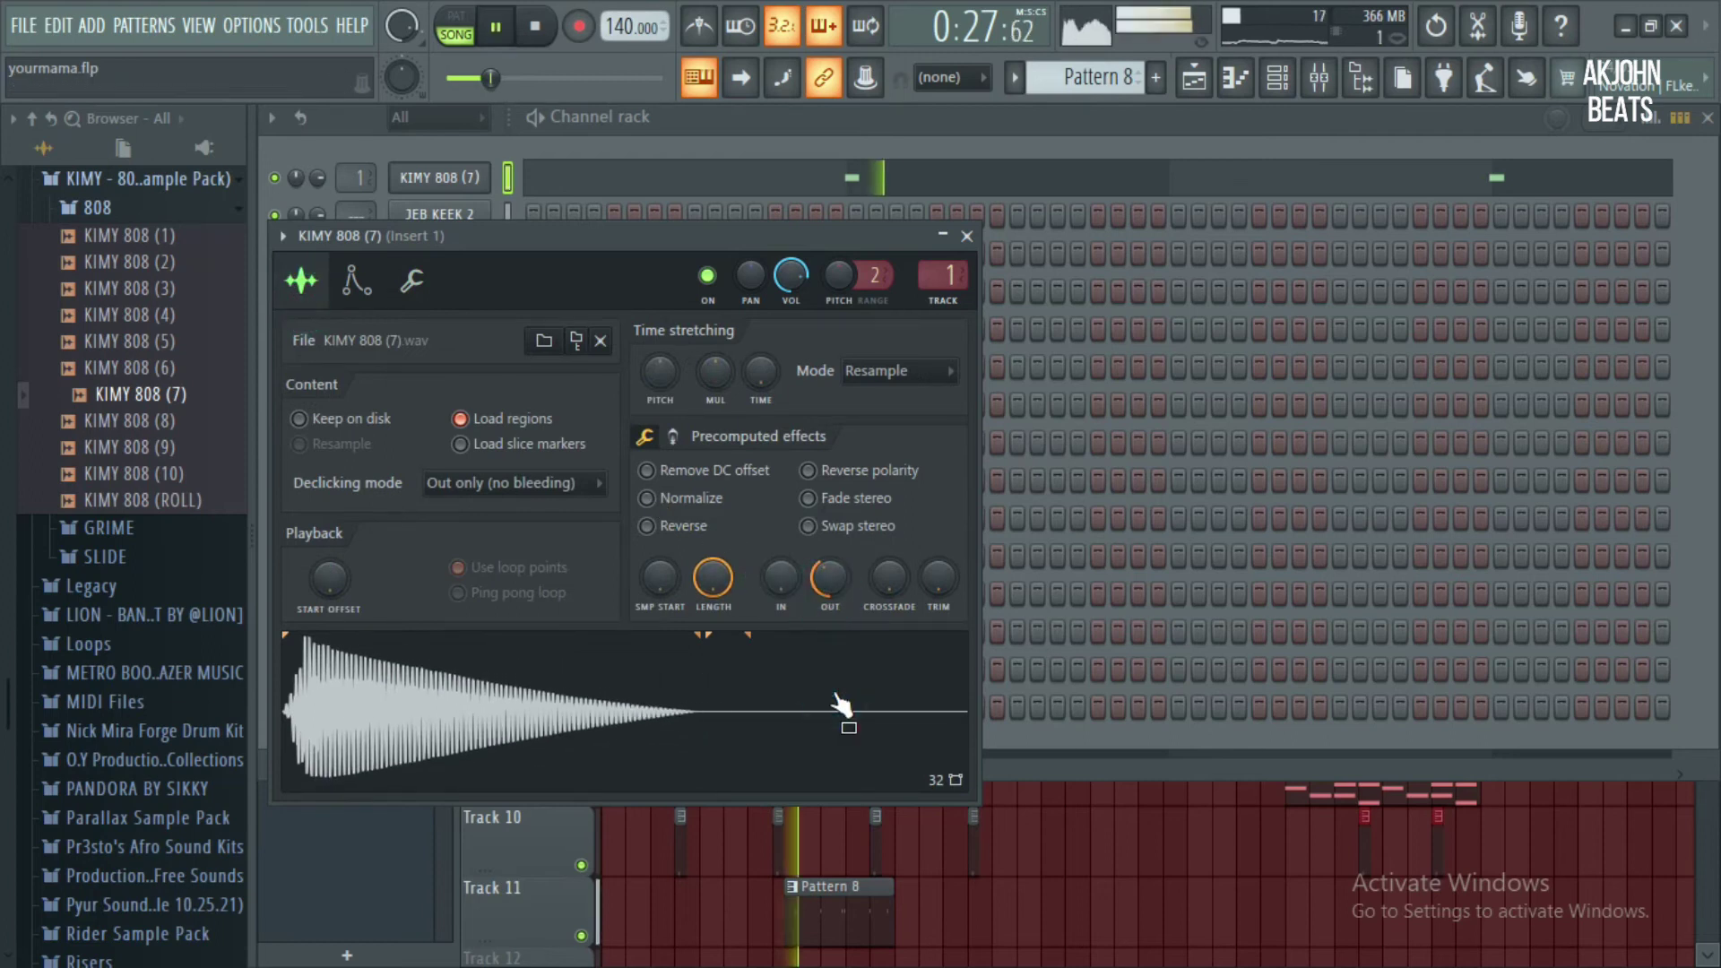
left_click_drag(830, 587, 831, 596)
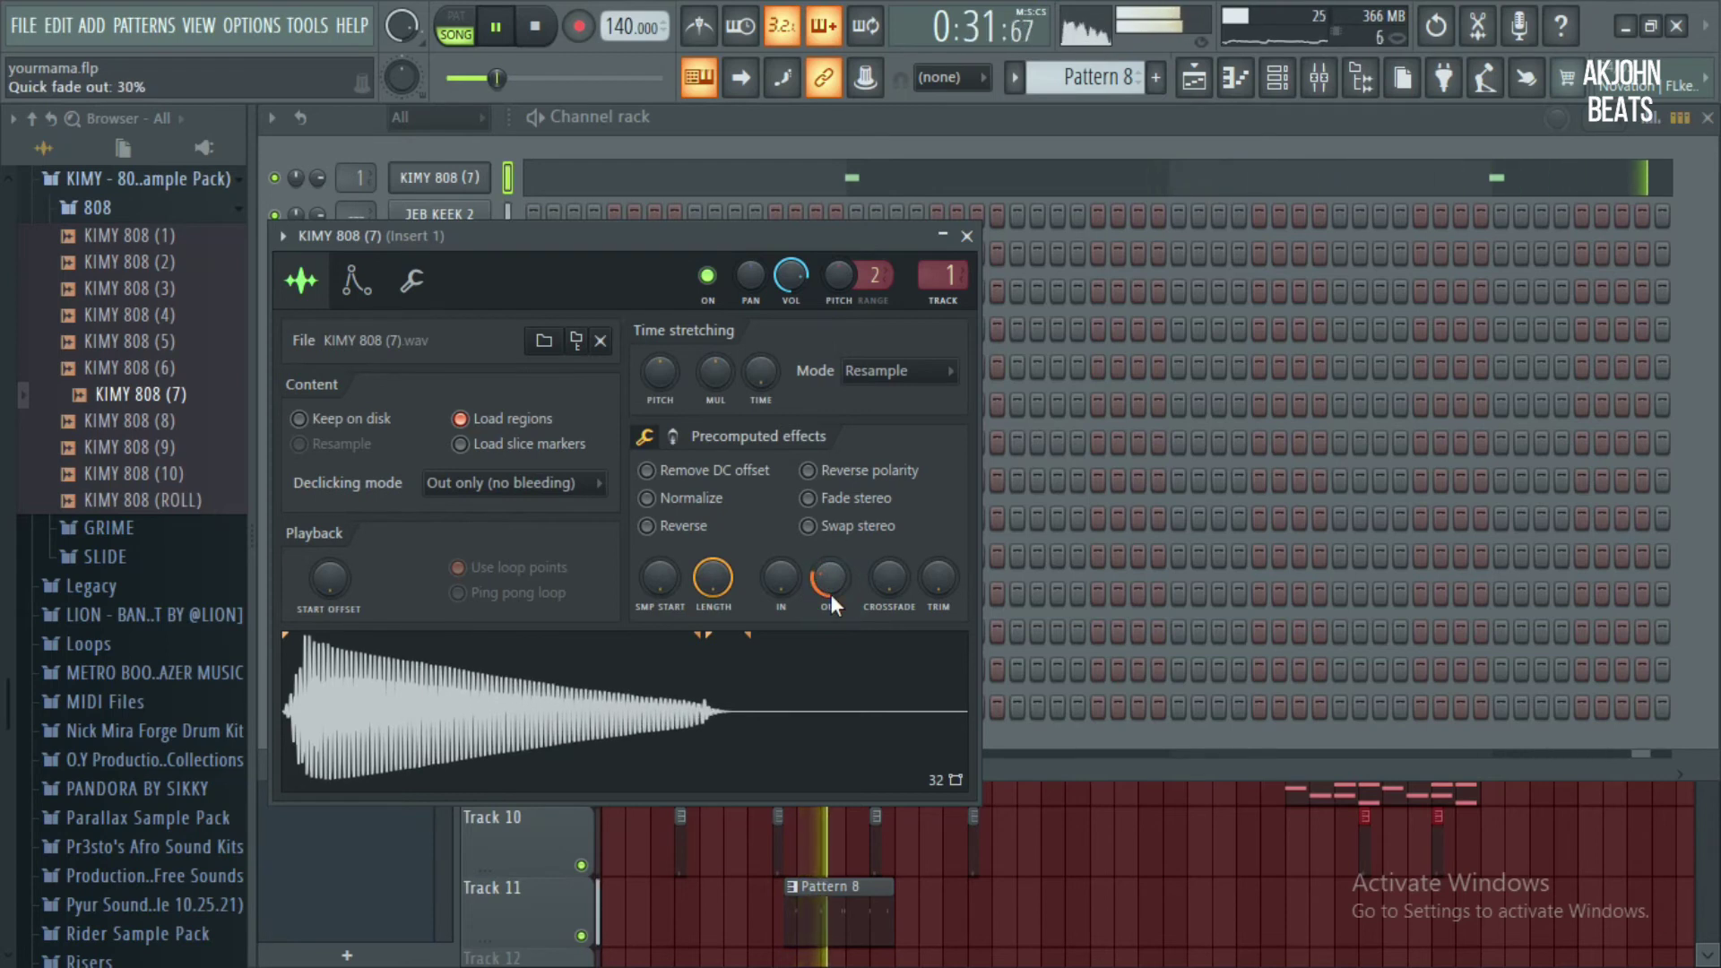
left_click(636, 137)
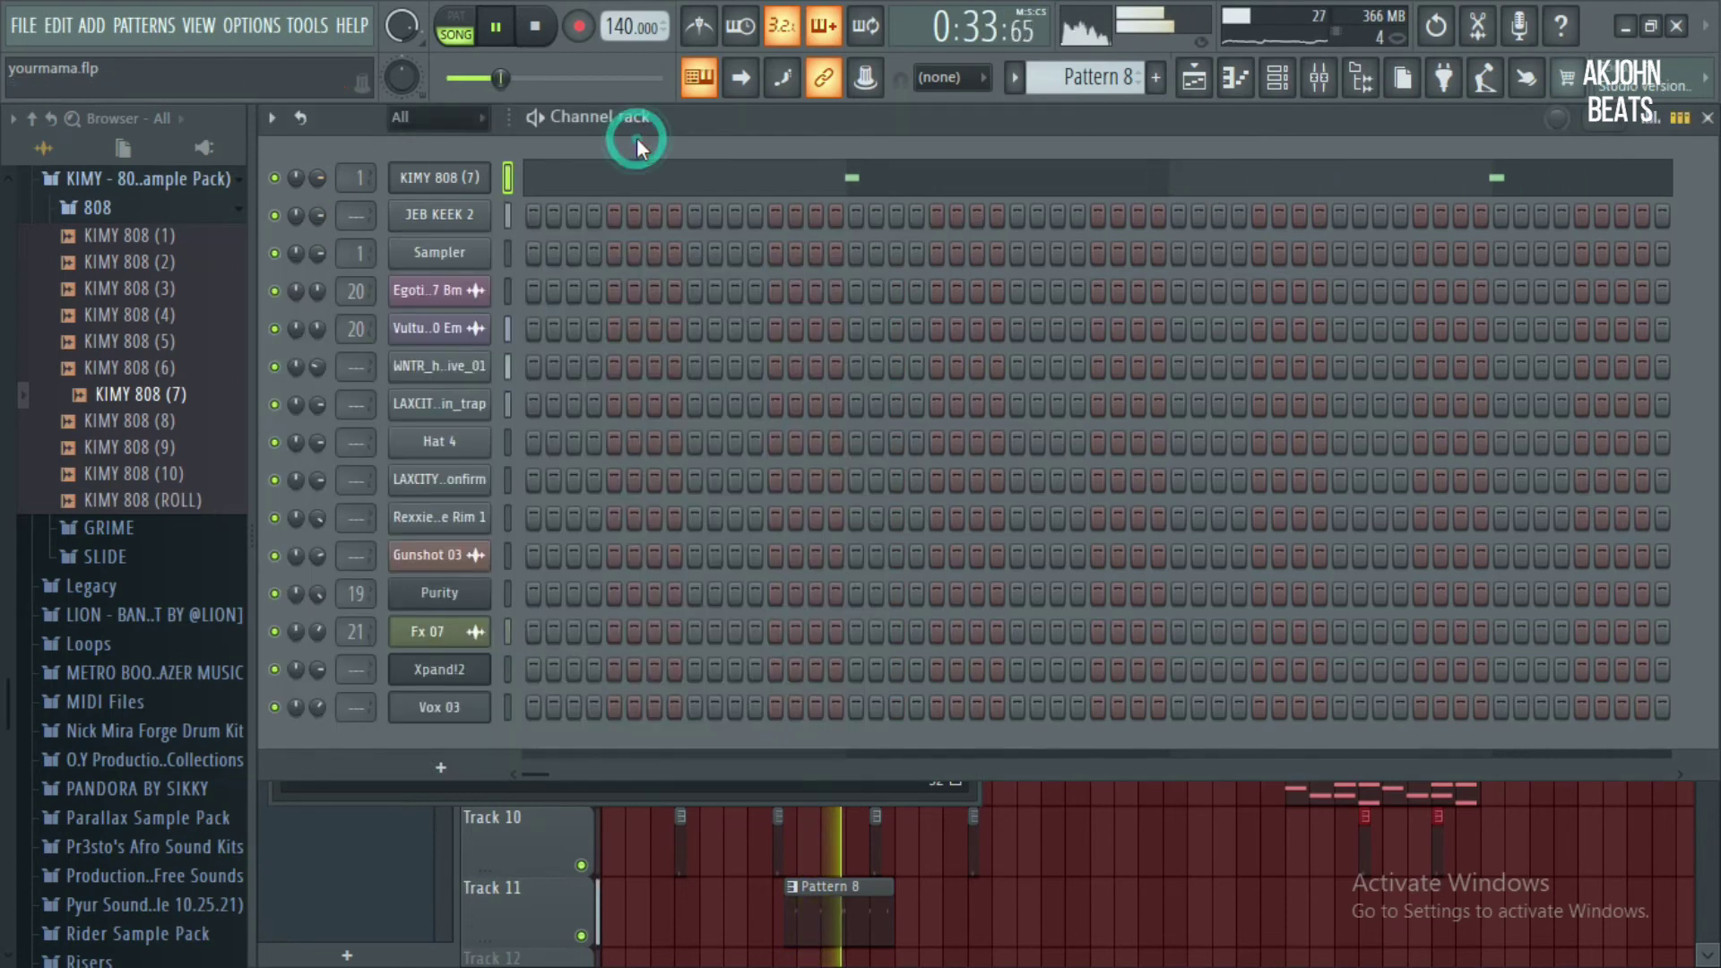
Quantize the recorded KIMY 808 (7) notes of Pattern 8 in the piano roll
left_click(314, 215)
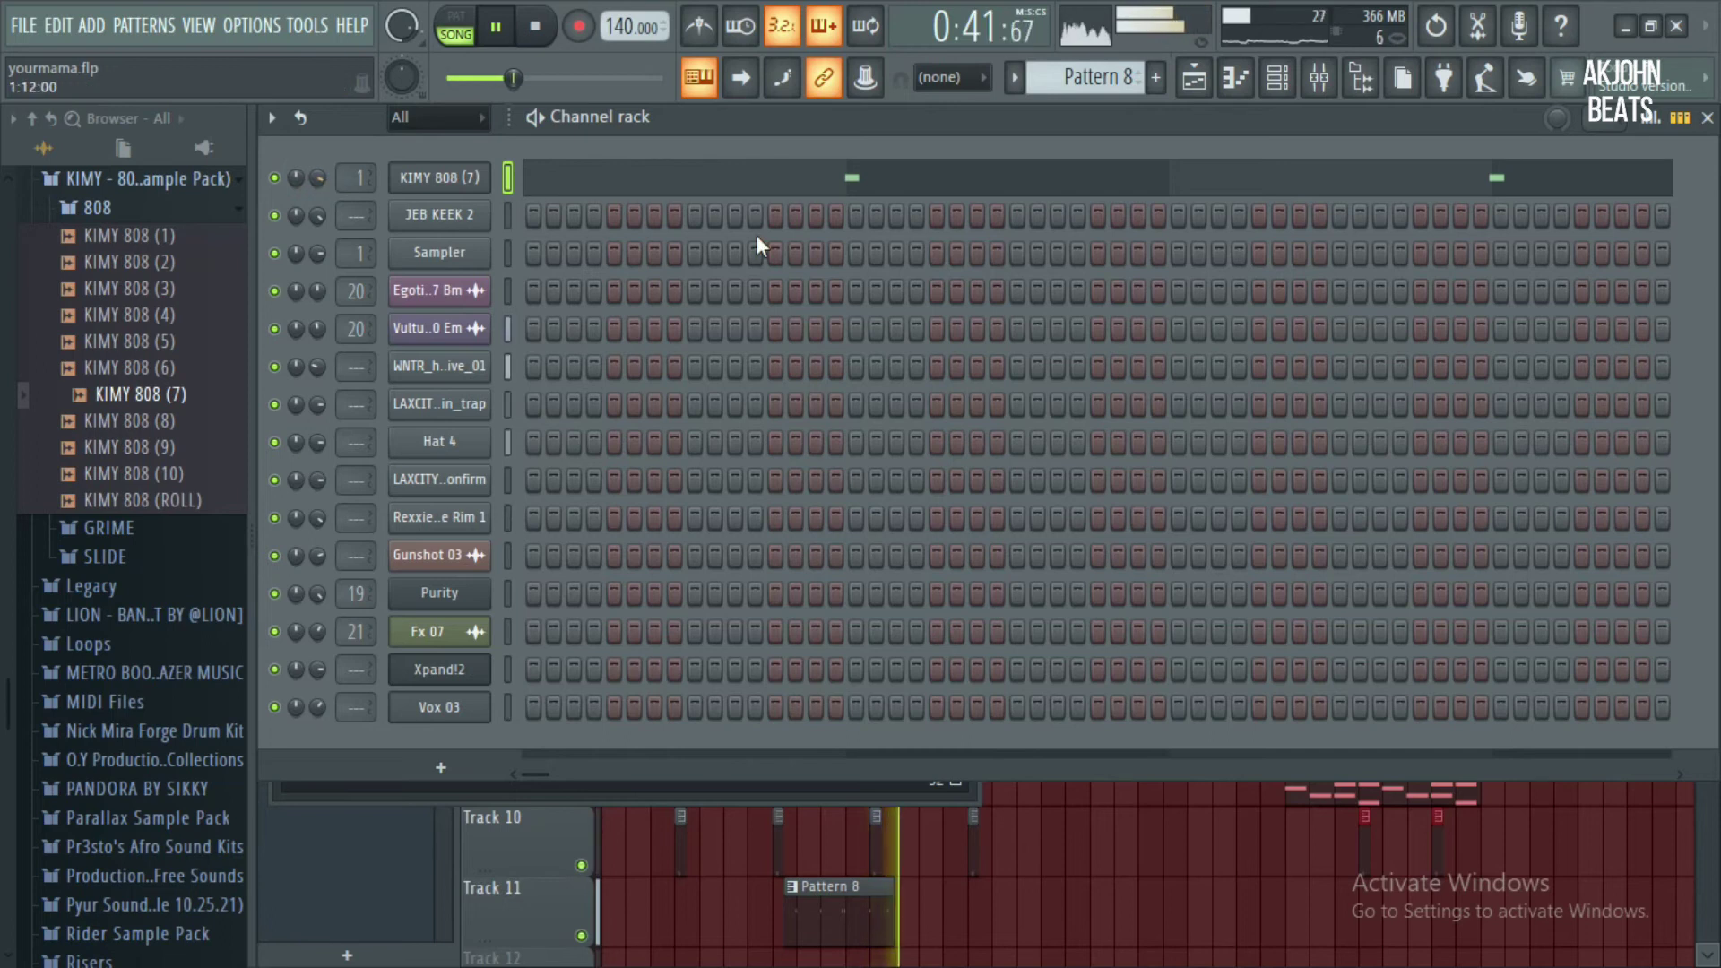
left_click(891, 176)
key("space")
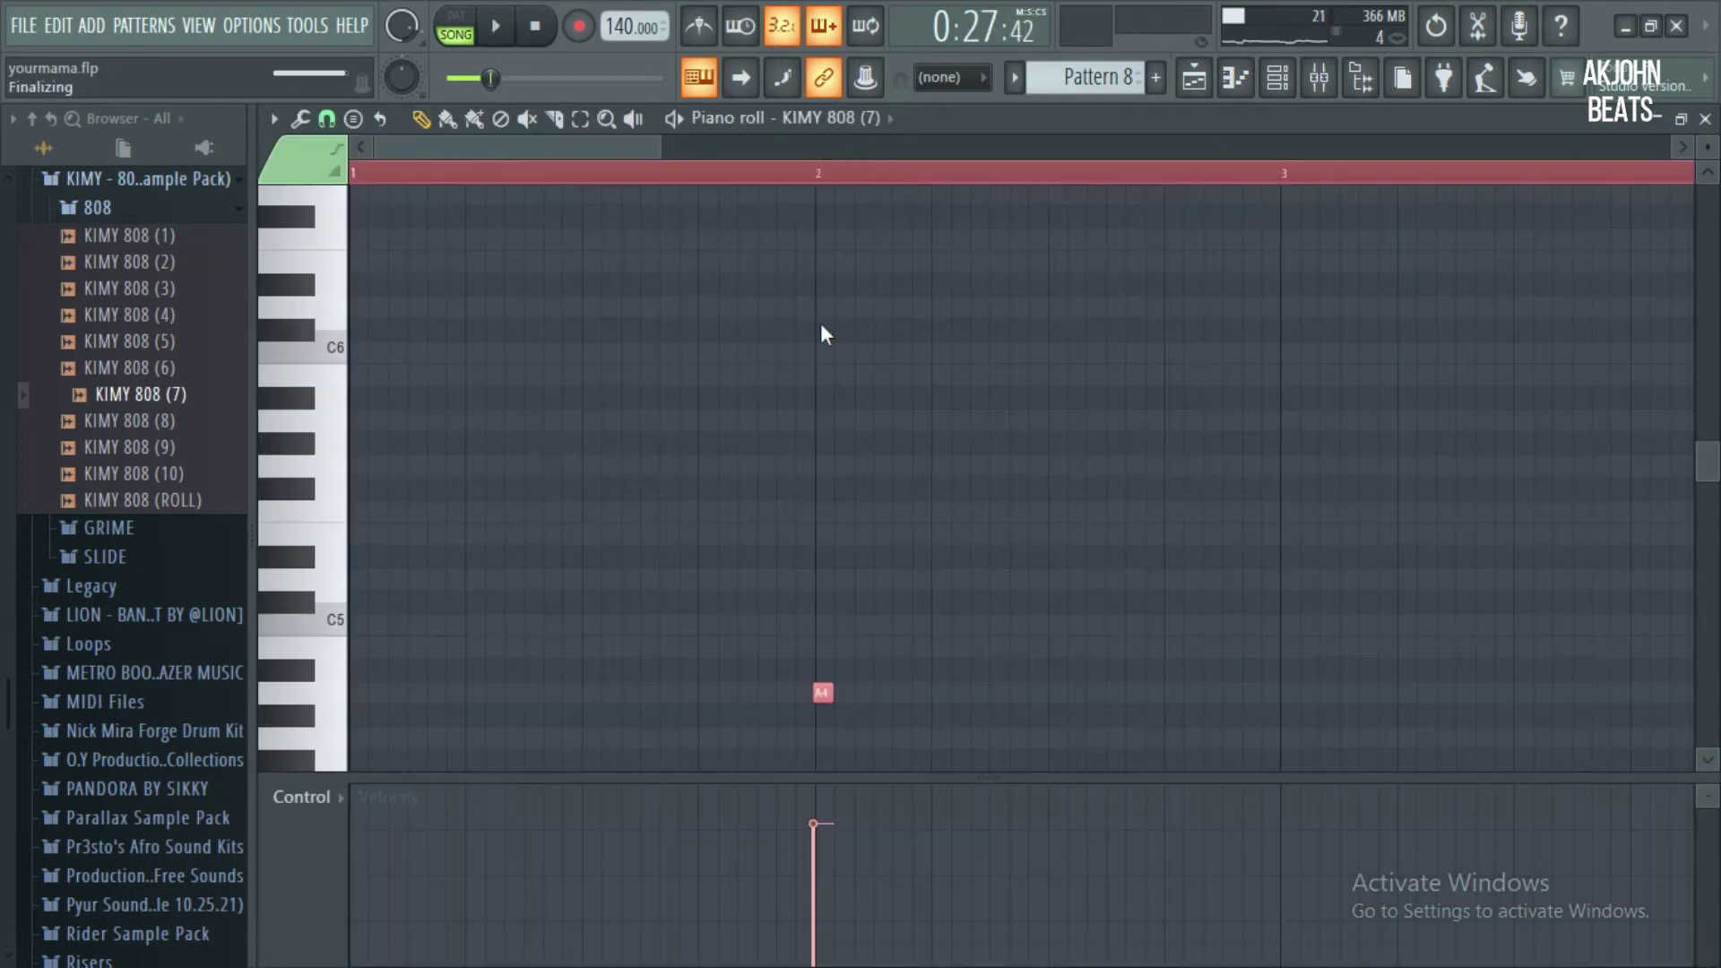
key("alt+q")
left_click(697, 601)
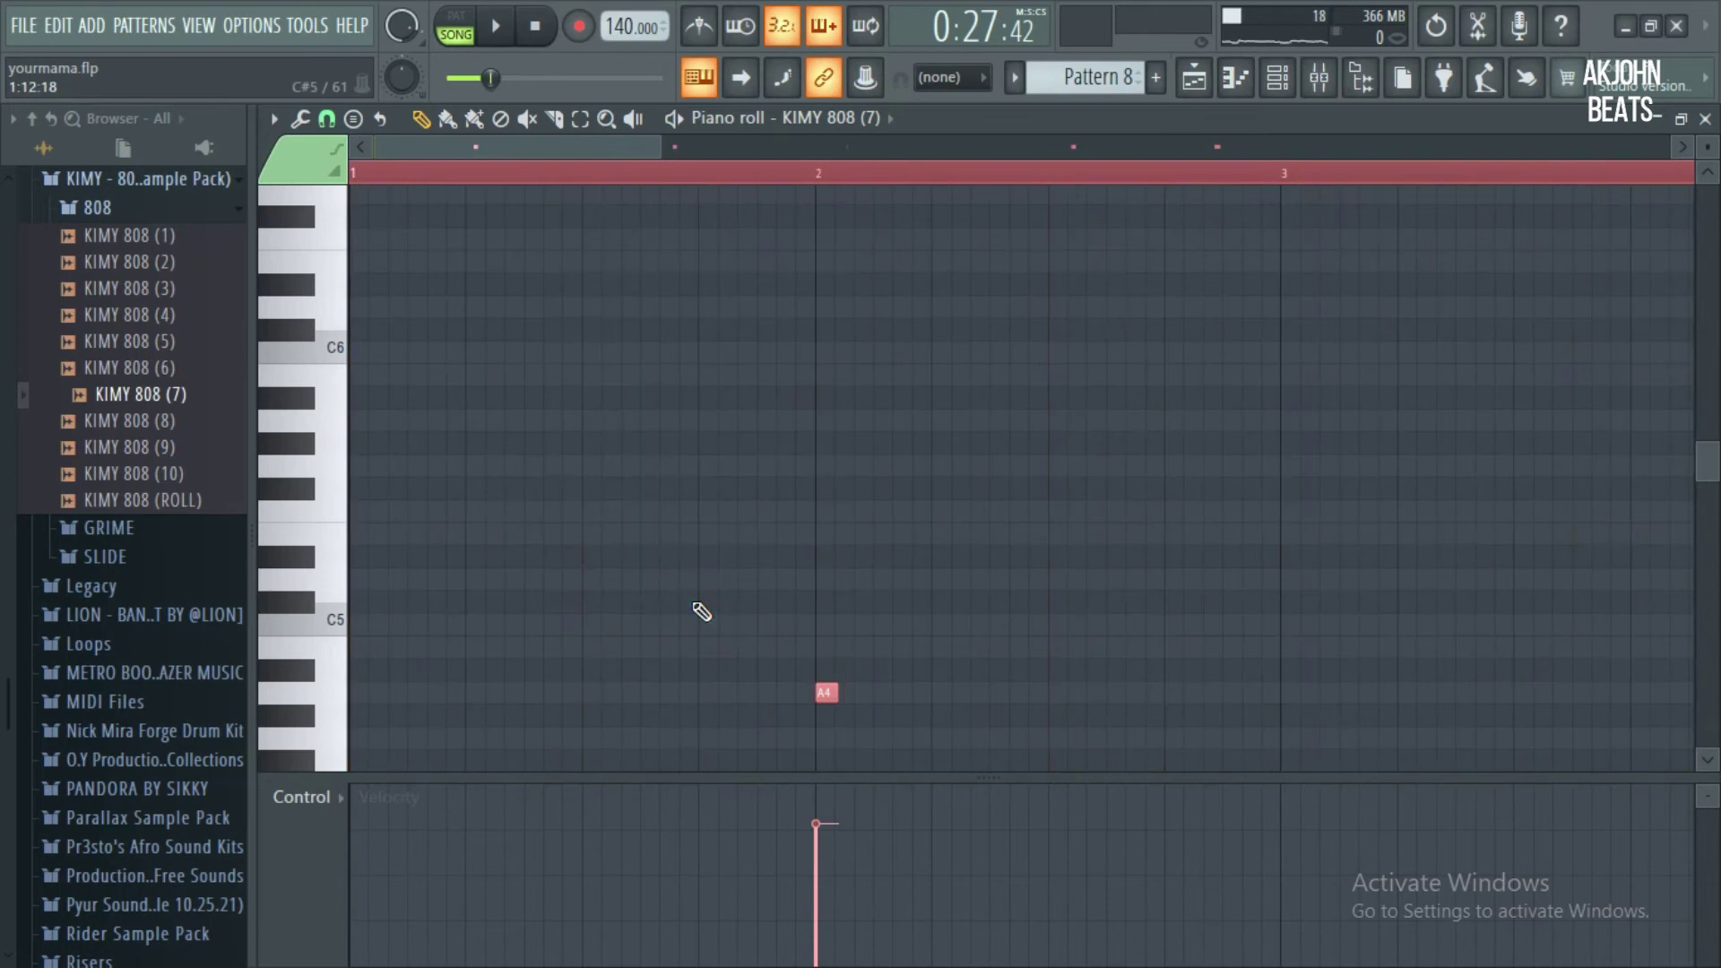
key("n")
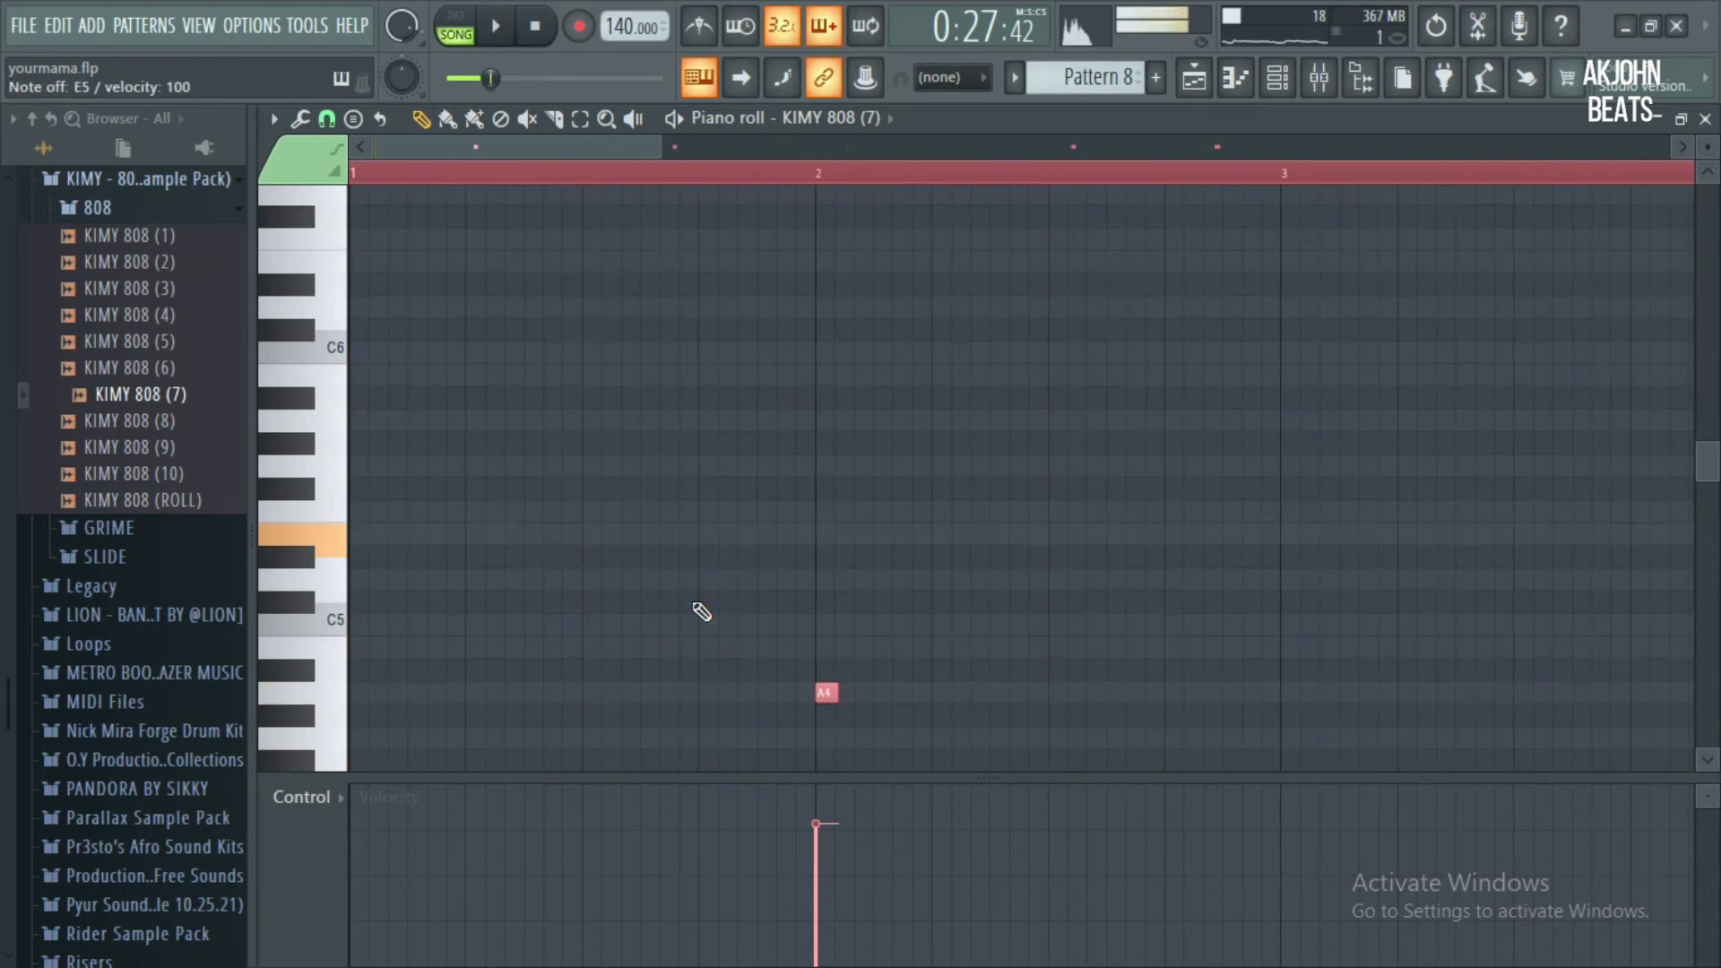
Create Pattern 9 and record more KIMY 808 (7) notes into it from about bar 20 in the playlist
key("F5")
key("space")
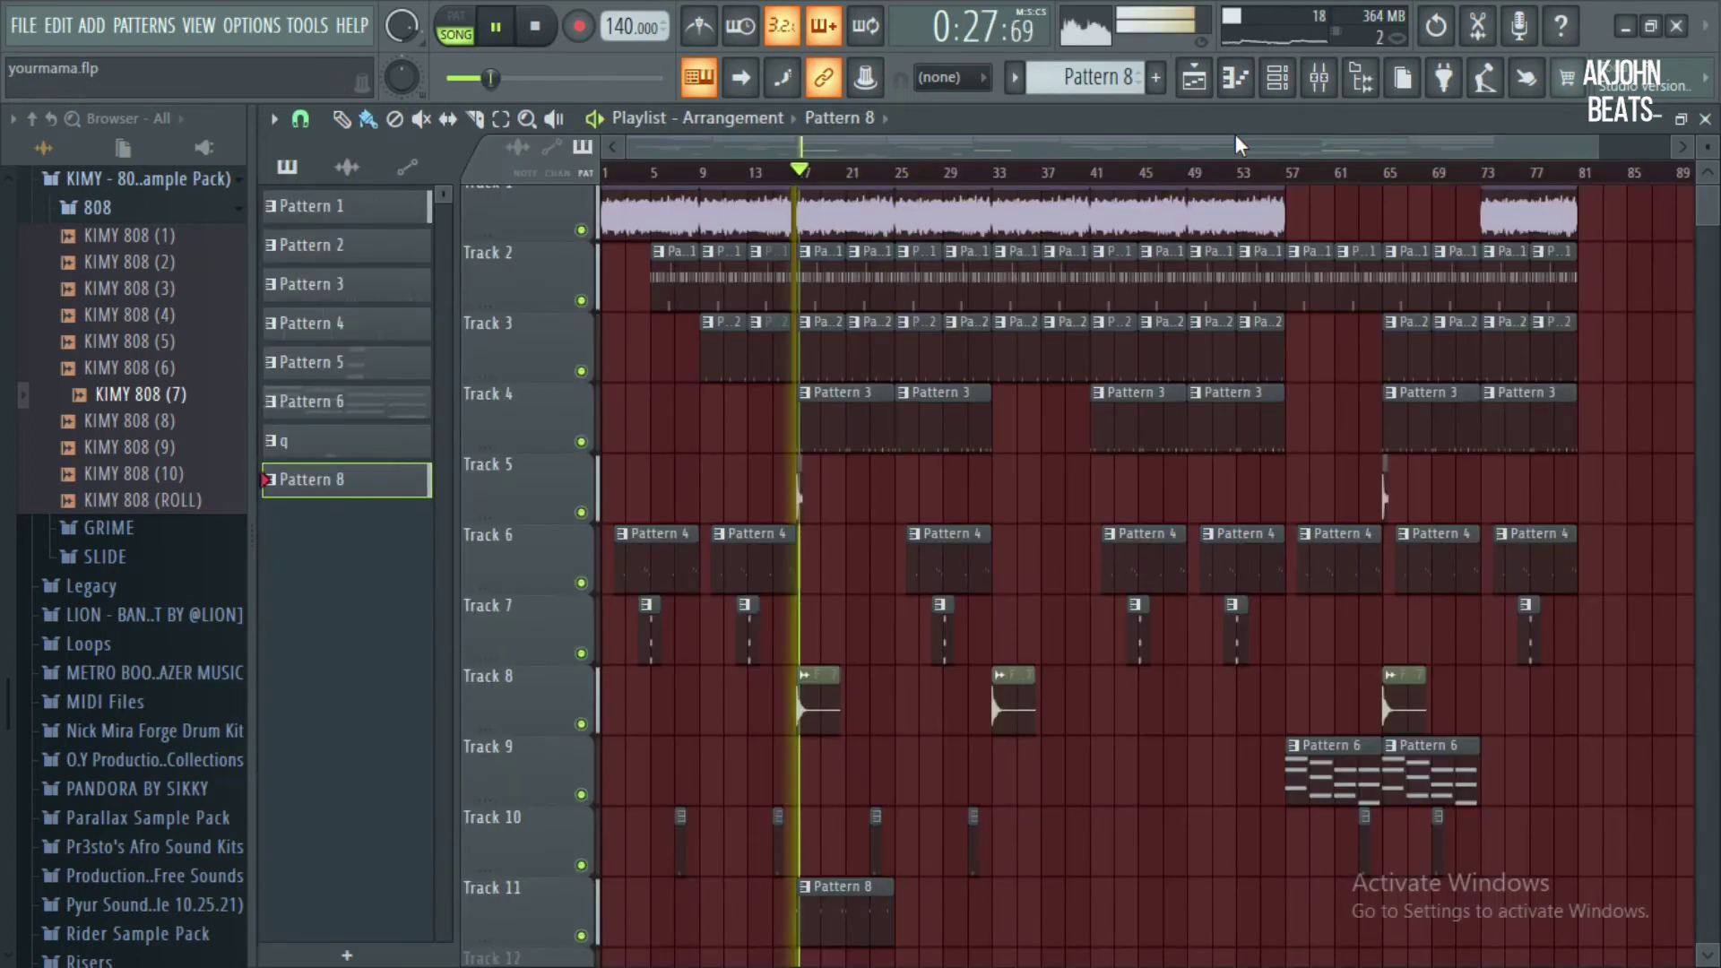
left_click(1156, 77)
left_click(1181, 94)
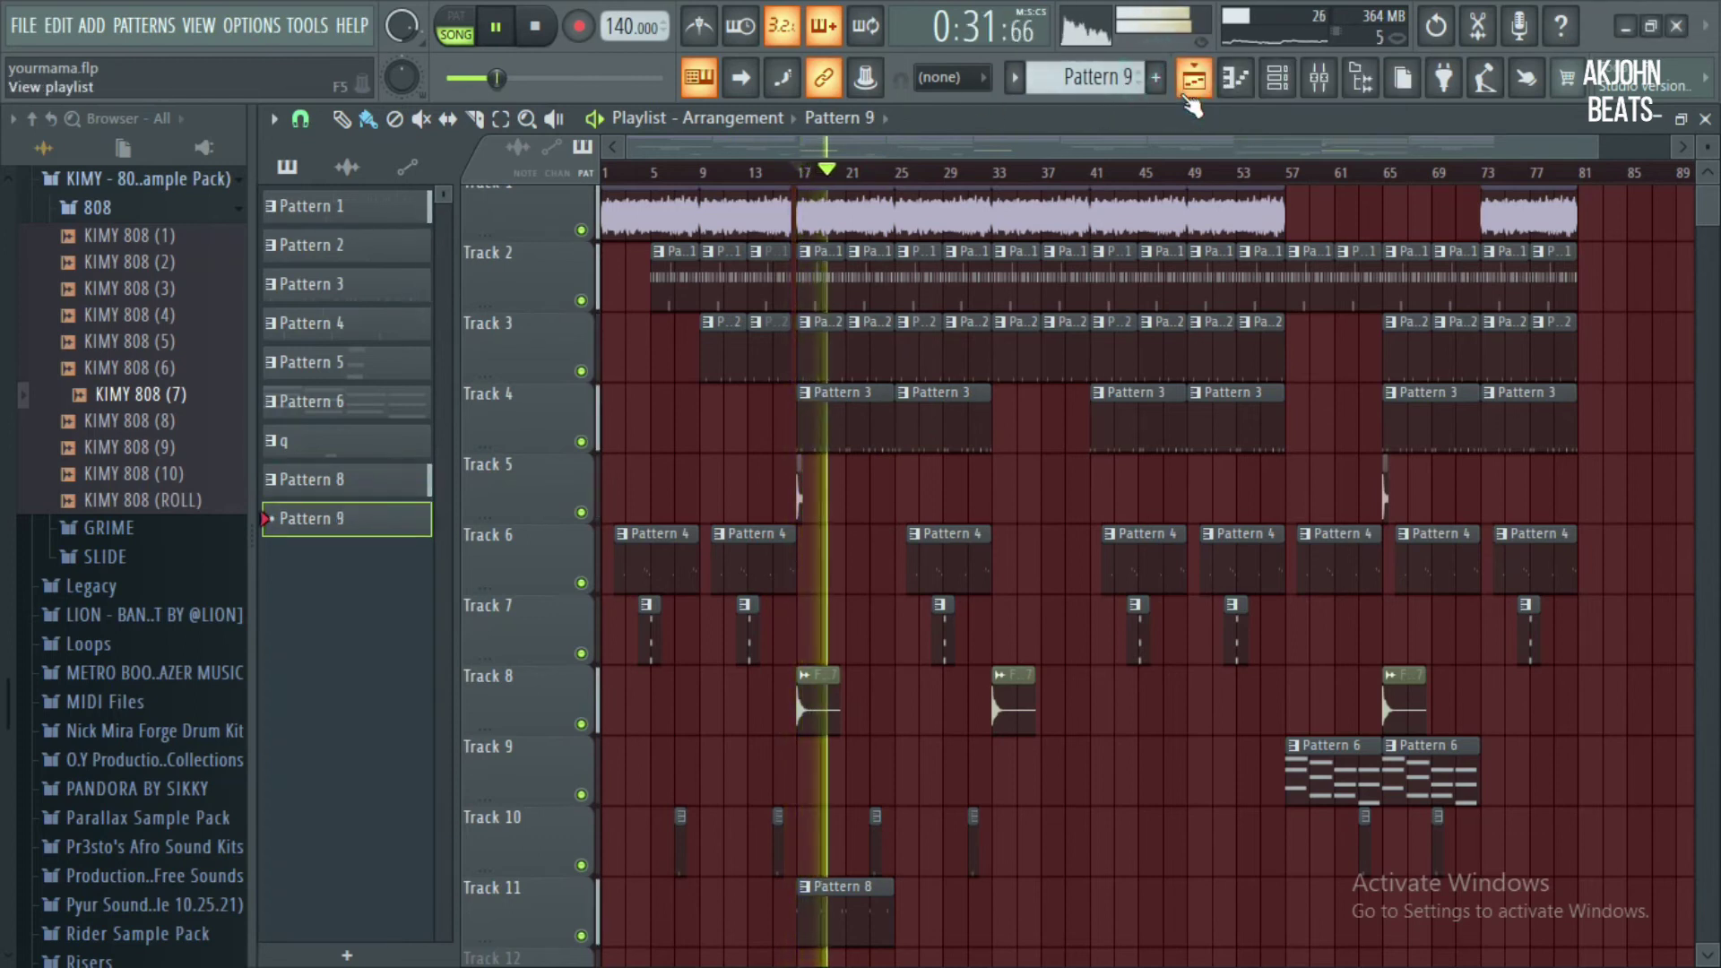
key("e")
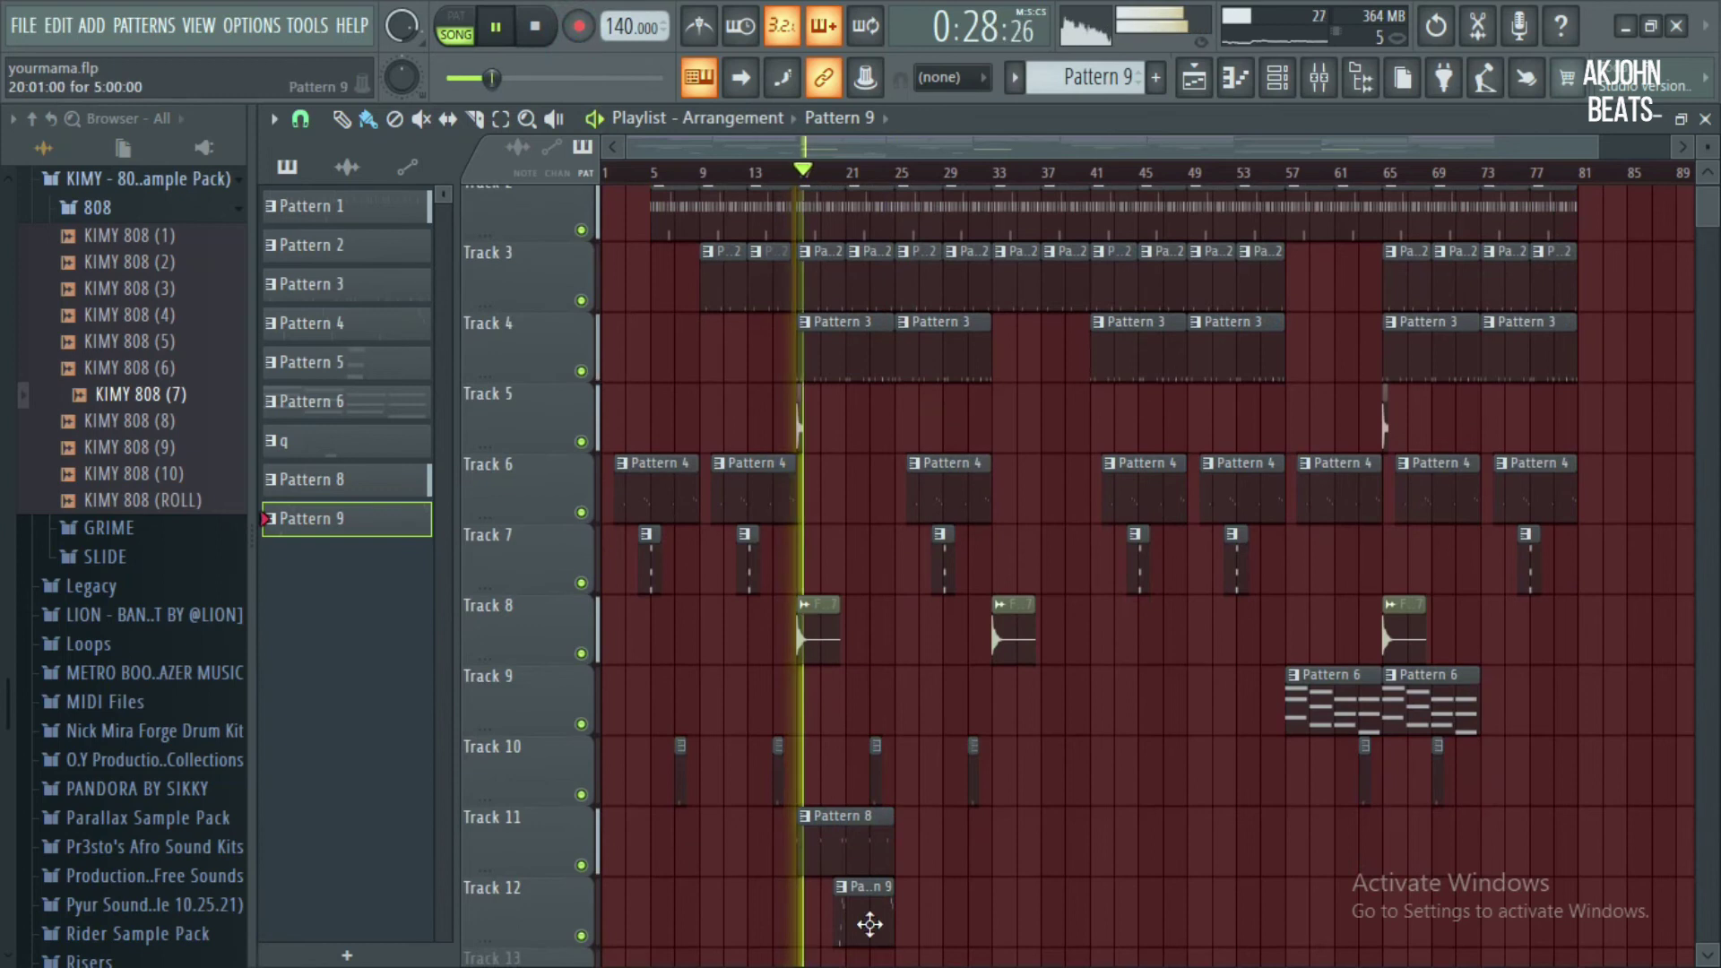
Quantize the 808 notes of the Pattern 9 clip on Track 12 using the default template
double_click(868, 921)
key("alt+q")
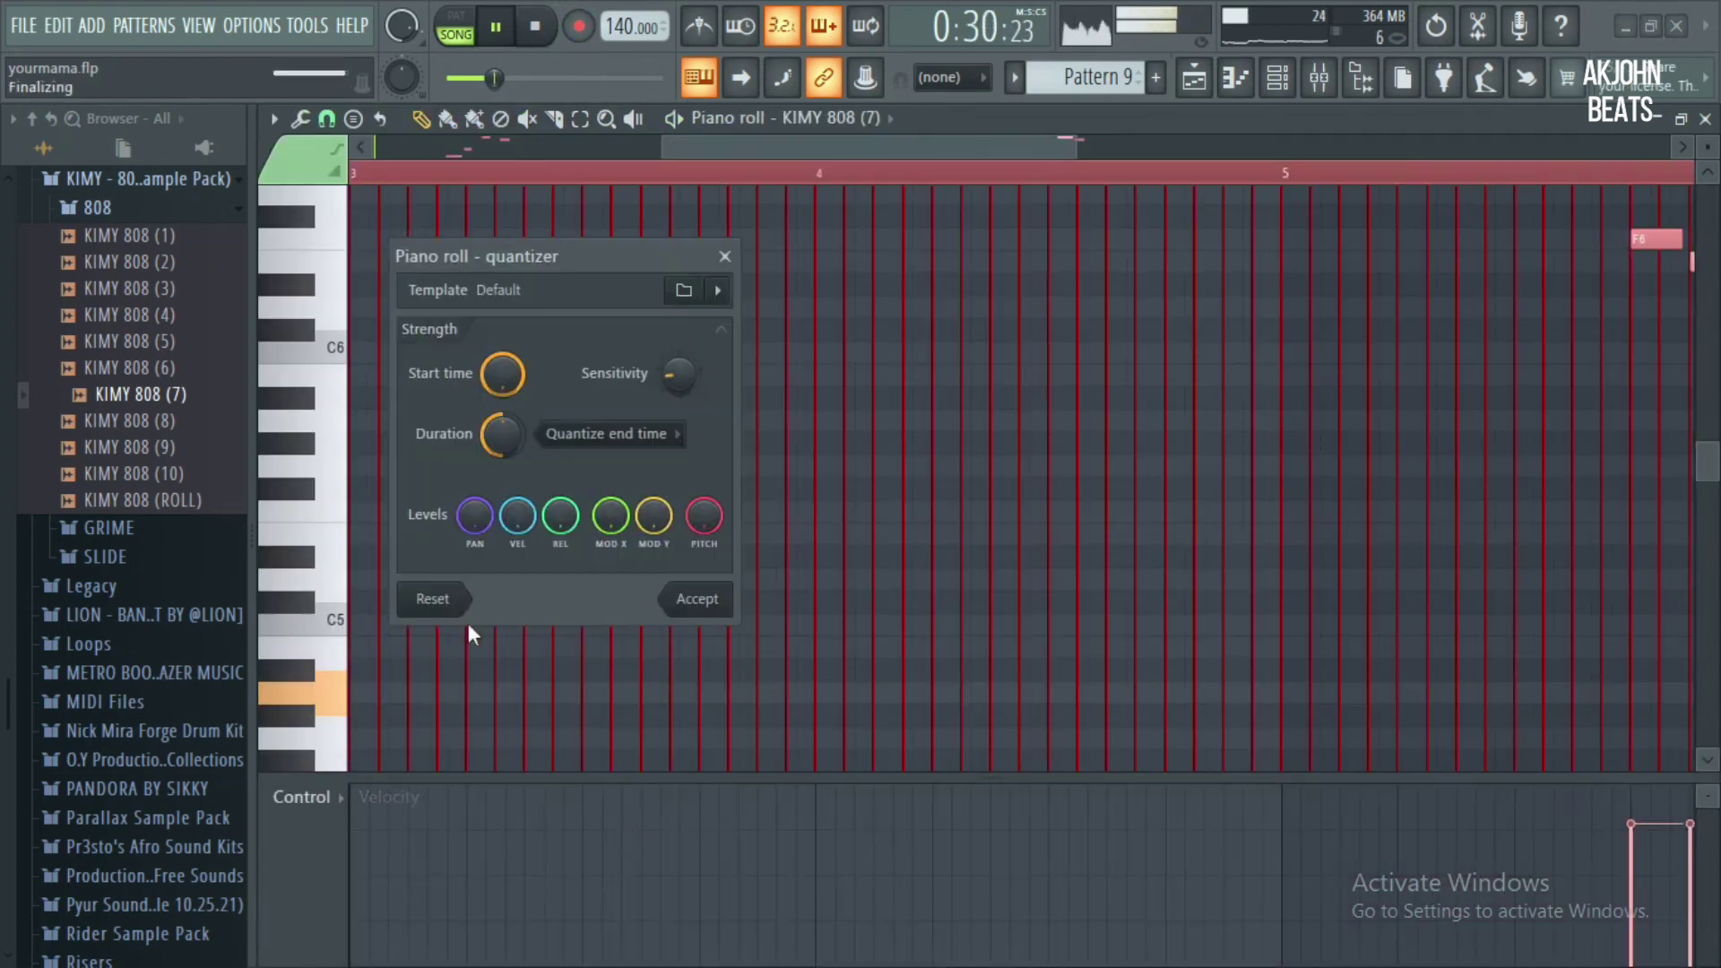
left_click(723, 609)
left_click_drag(928, 160, 592, 168)
scroll(588, 169, "up", 1)
scroll(595, 173, "up", 2)
left_click_drag(588, 575, 621, 626)
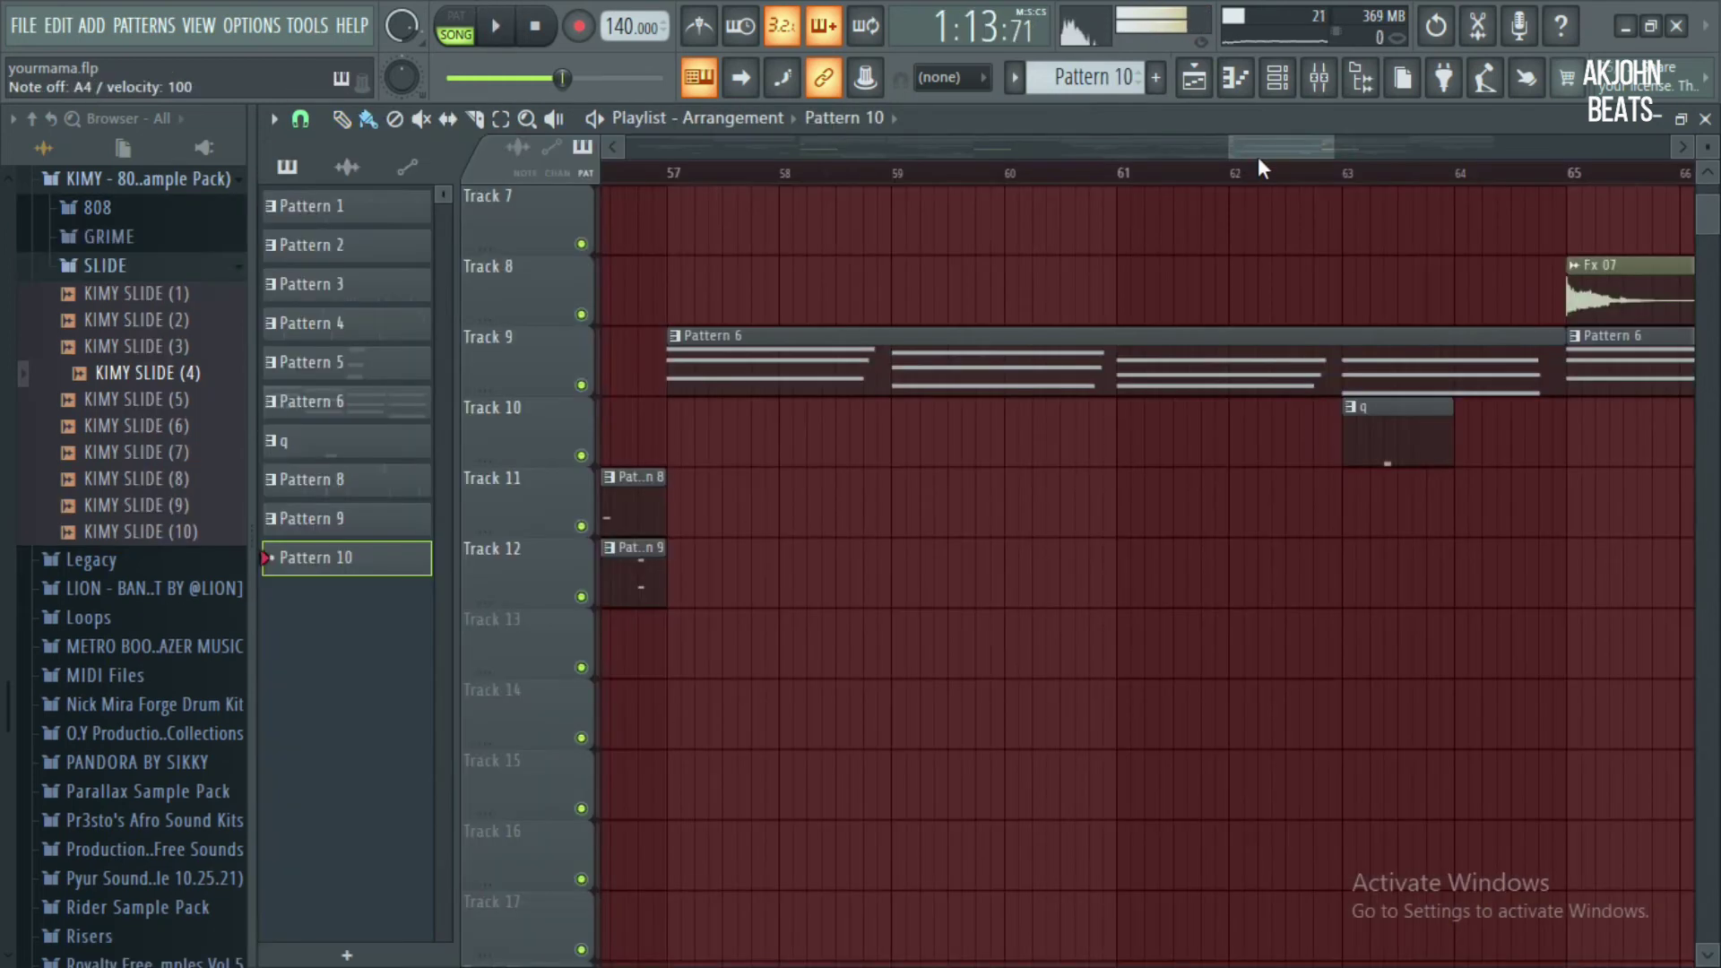
Record KIMY 808 (7) #2 notes into Pattern 10 from bar 57 to bar 65 of the arrangement
key("space")
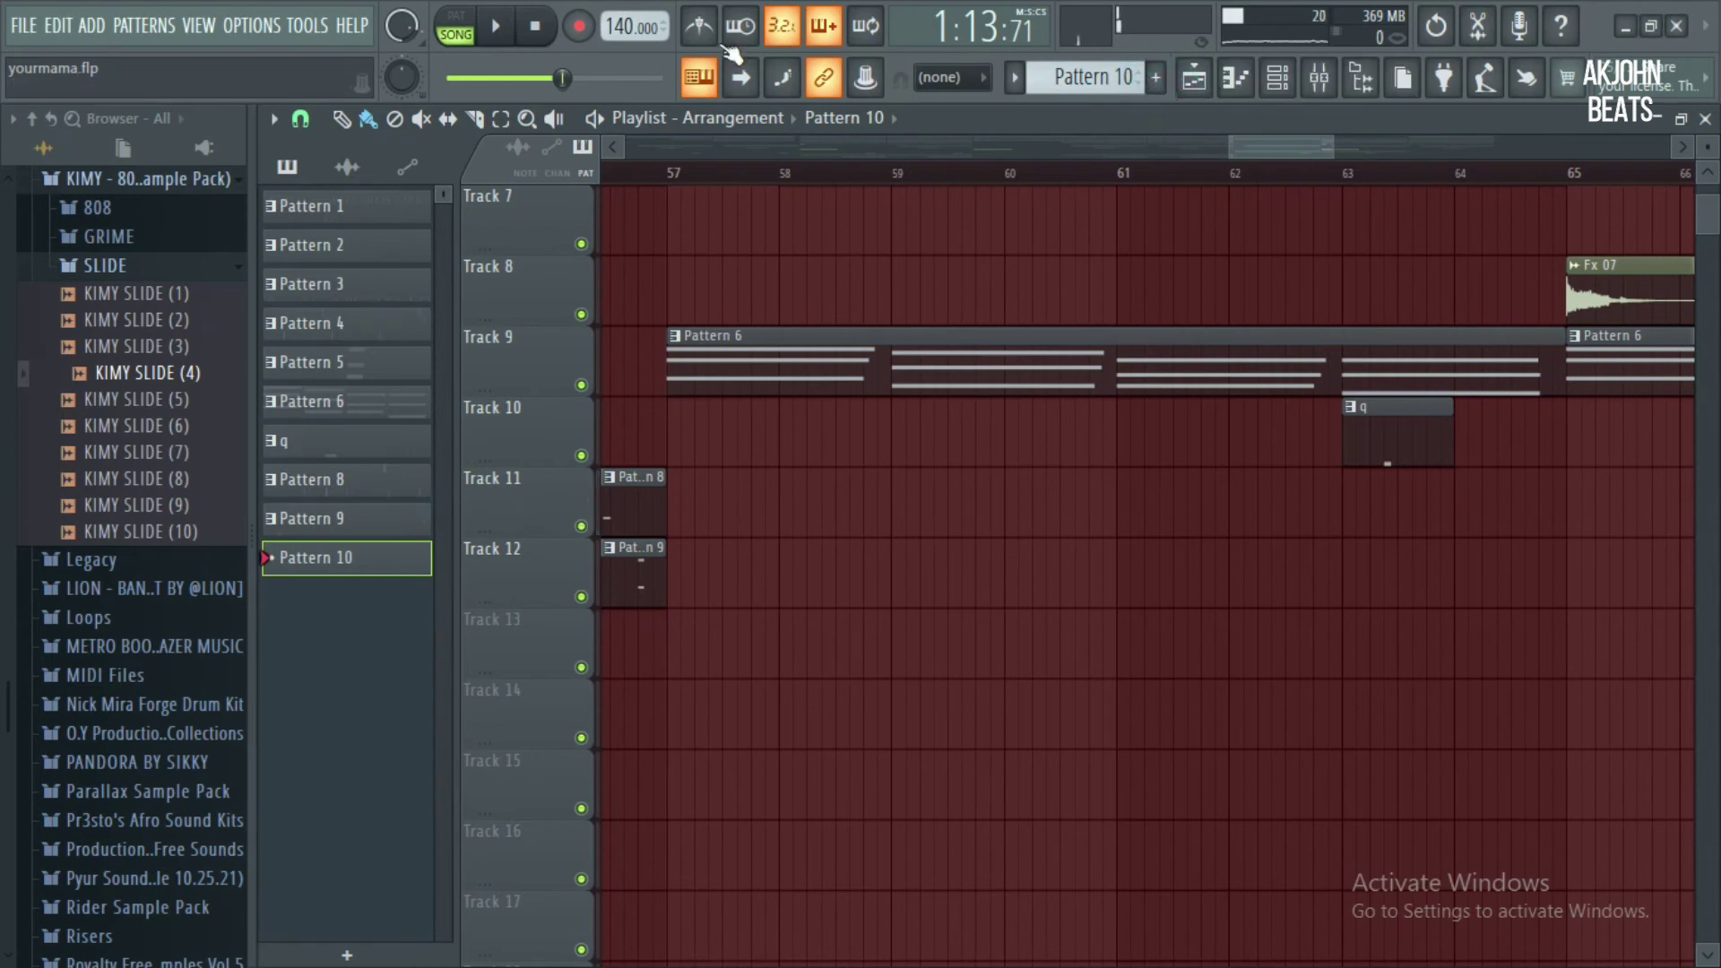
left_click(582, 29)
left_click(672, 172)
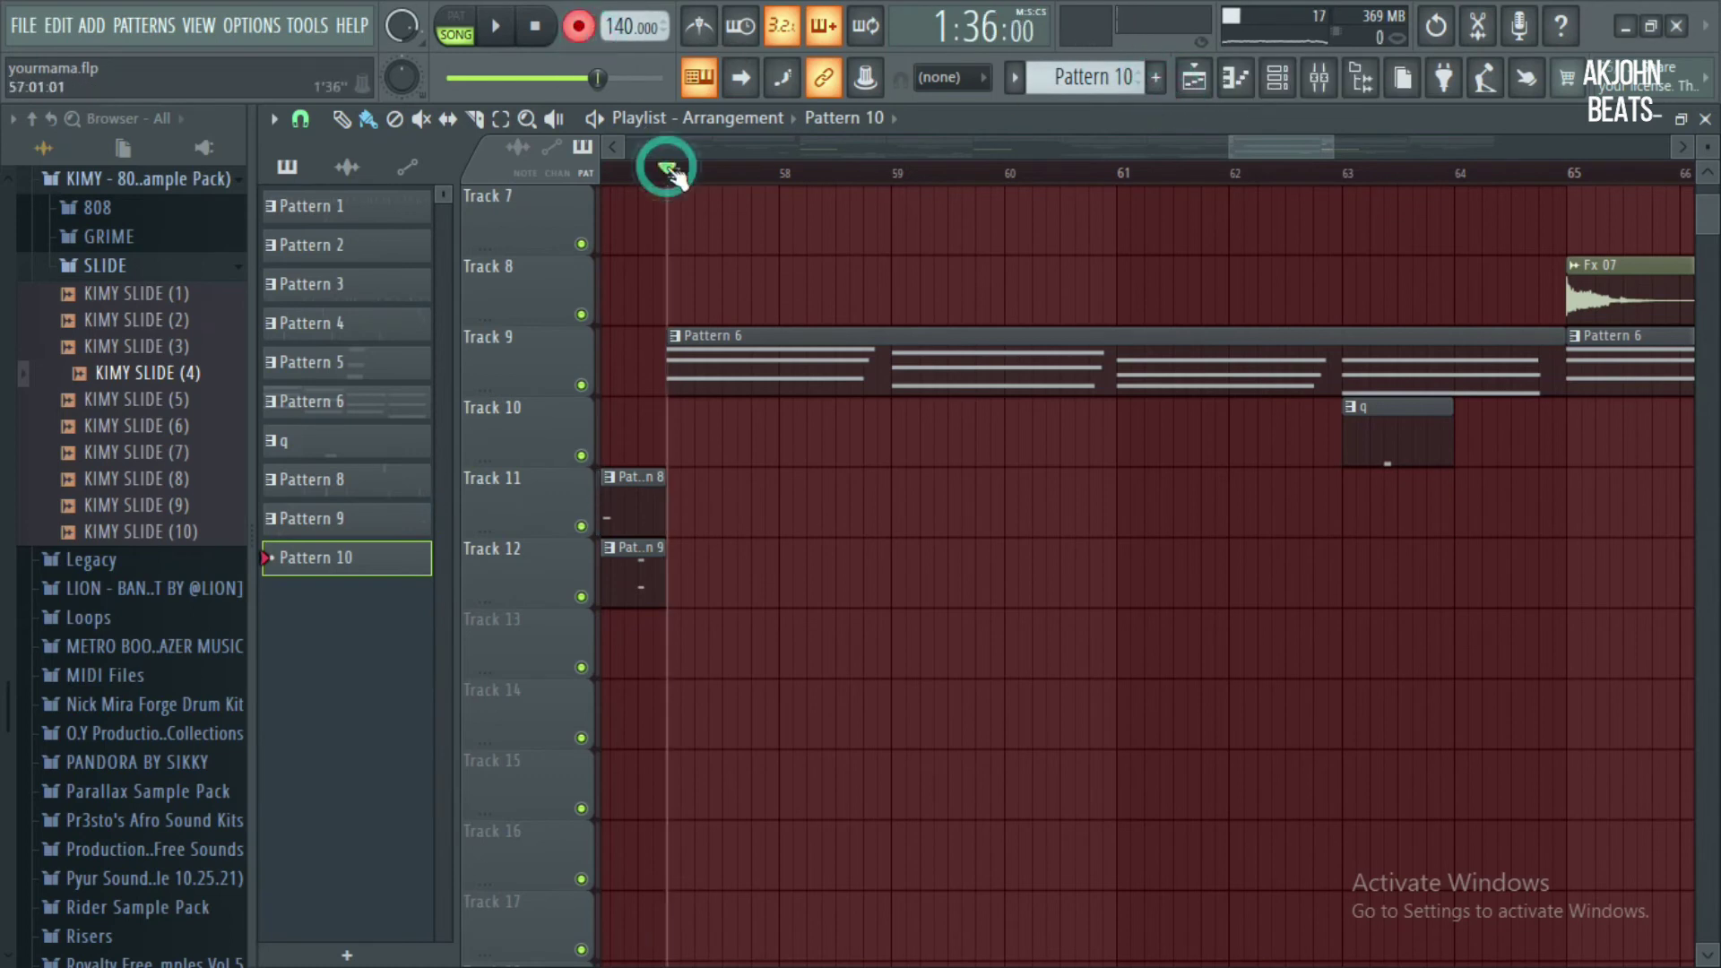
key("space")
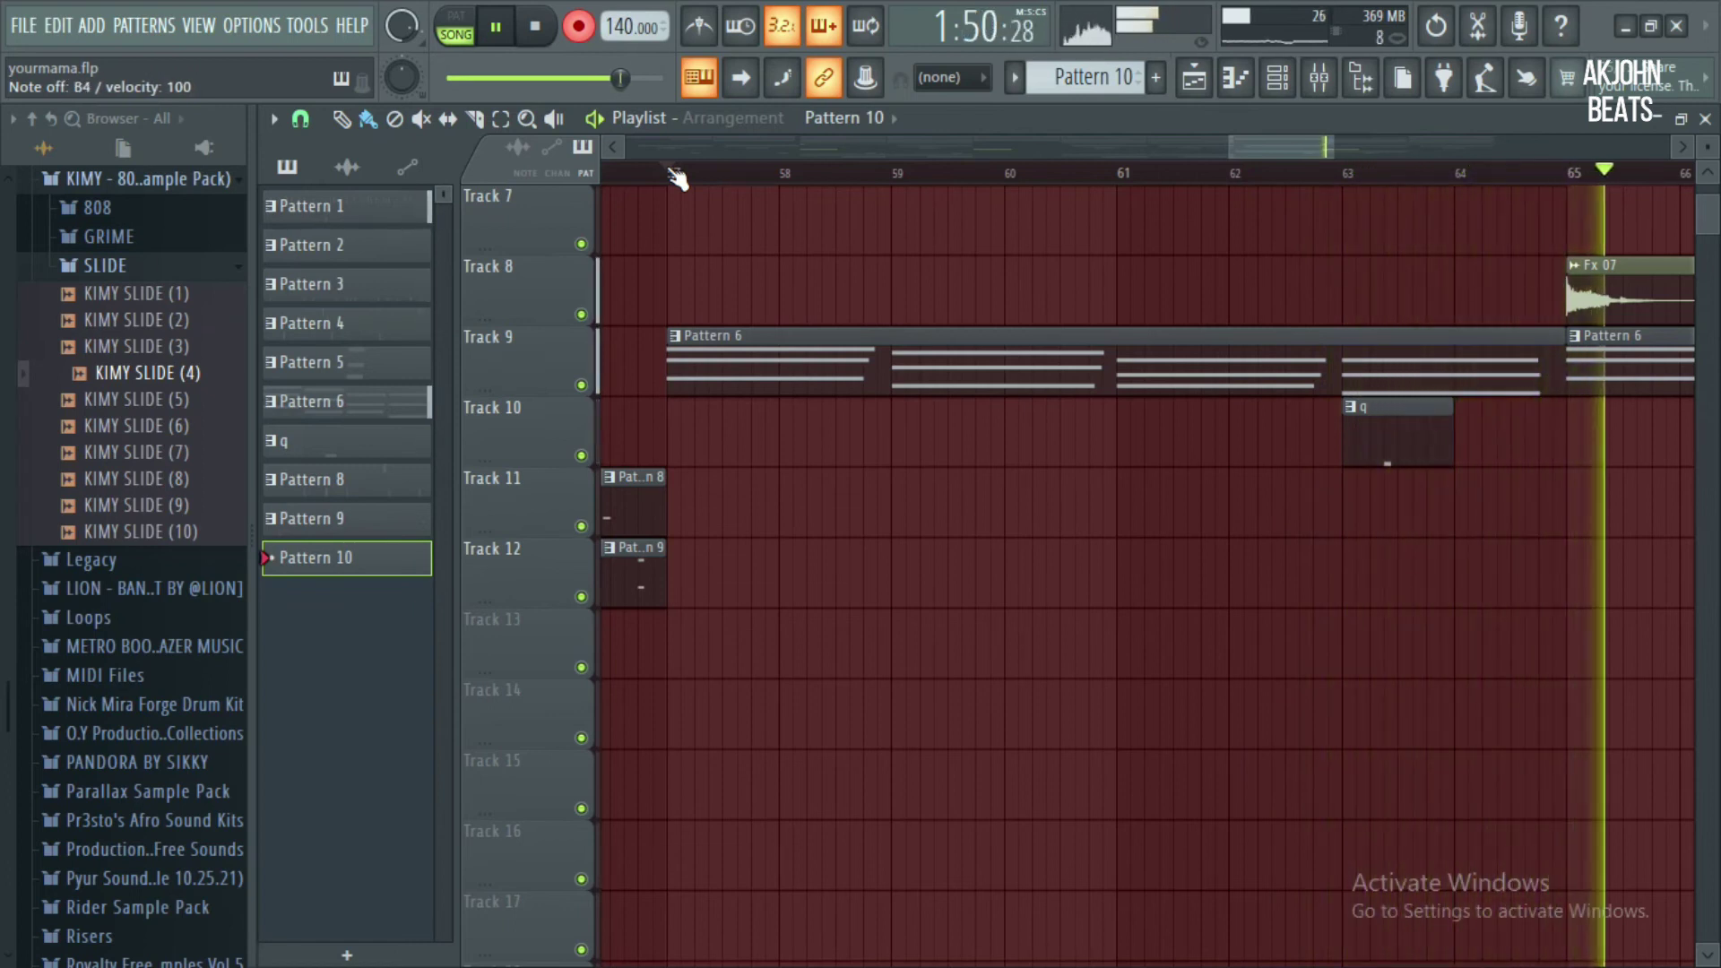
left_click(579, 26)
key("space")
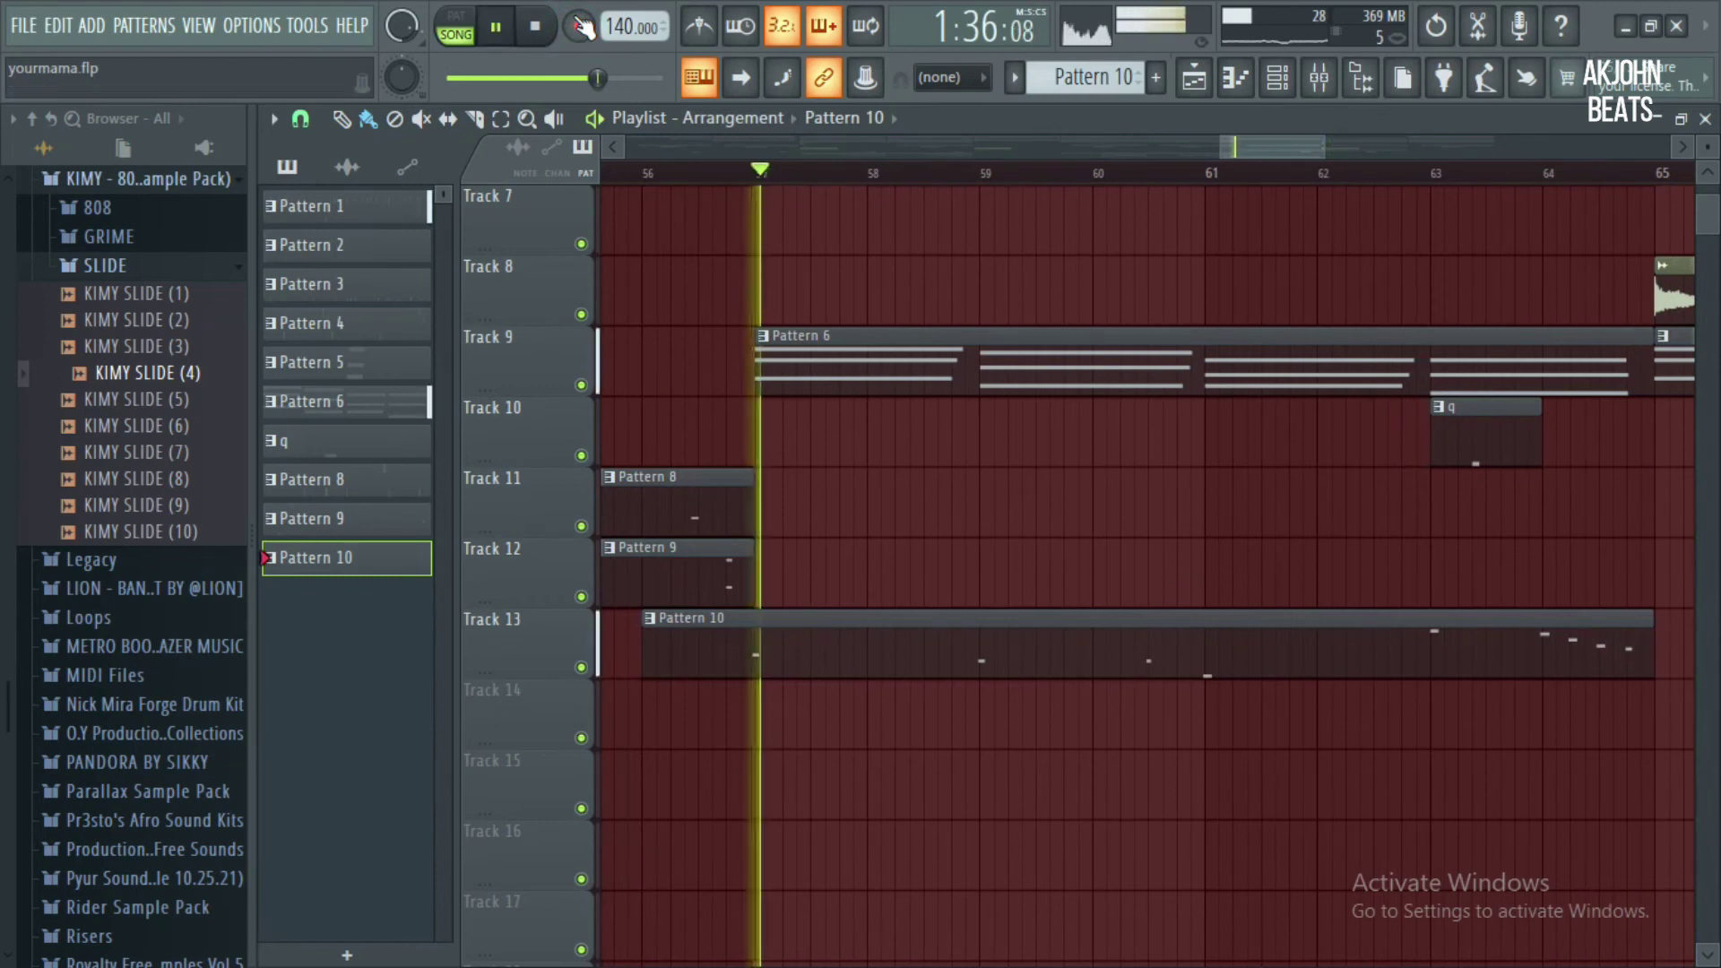
Overdub additional KIMY 808 (7) #2 notes into Pattern 10 while the song plays
double_click(857, 660)
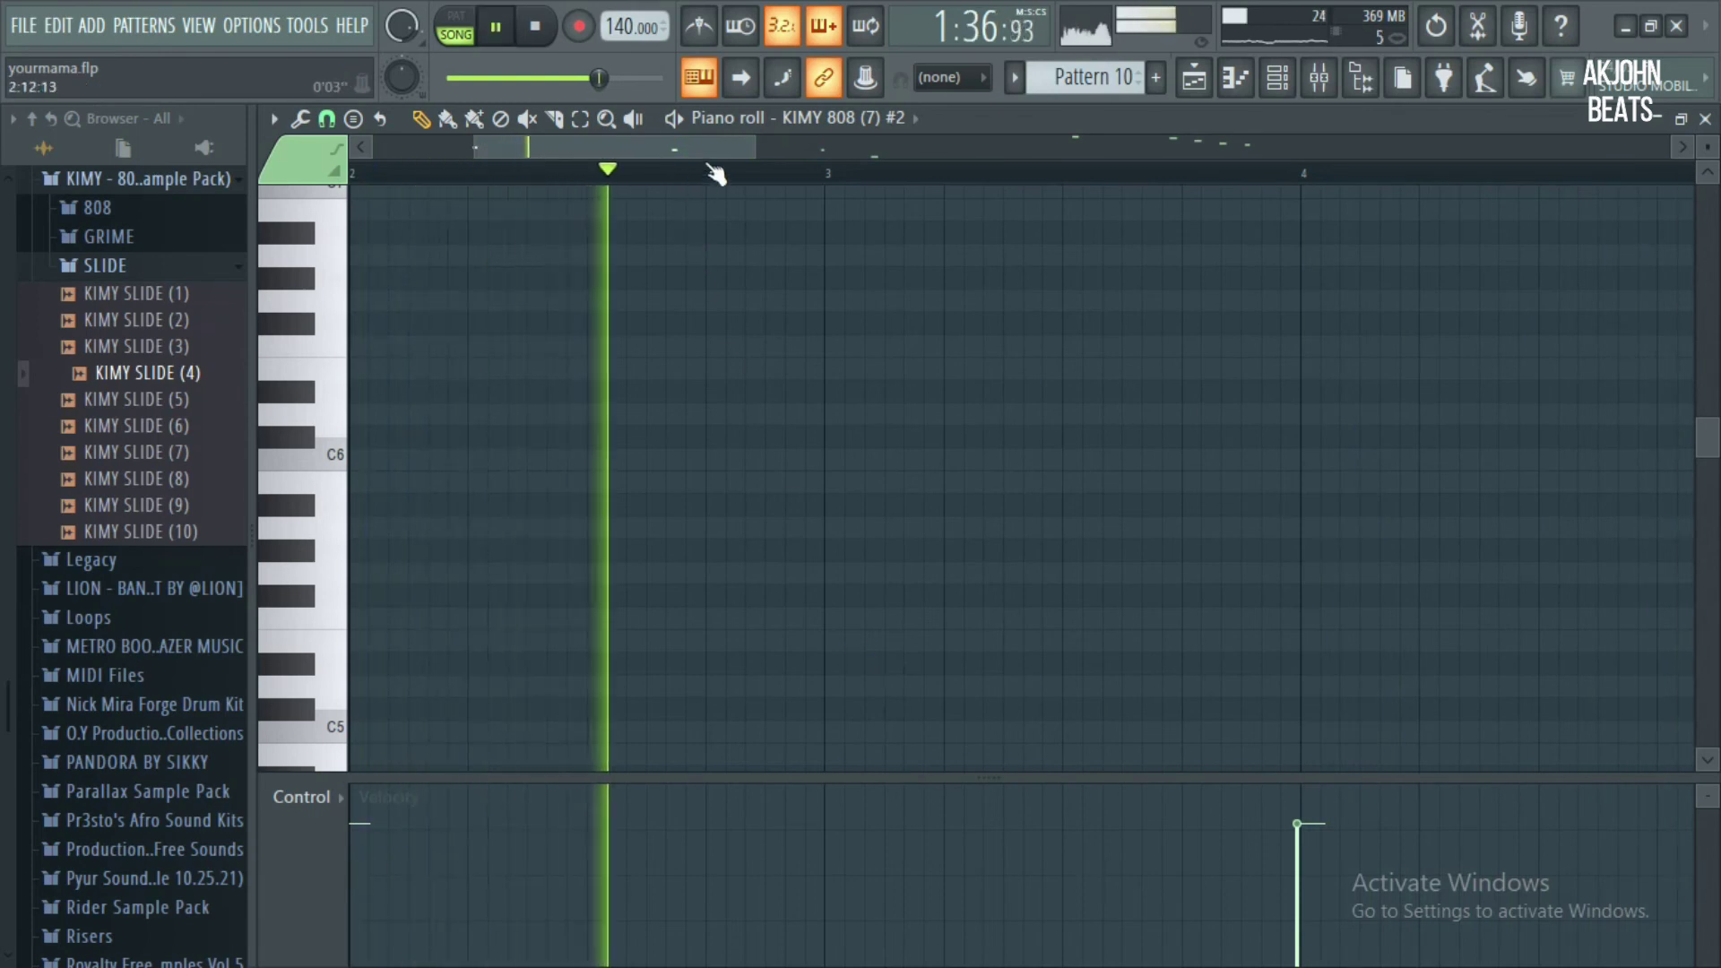
left_click(587, 28)
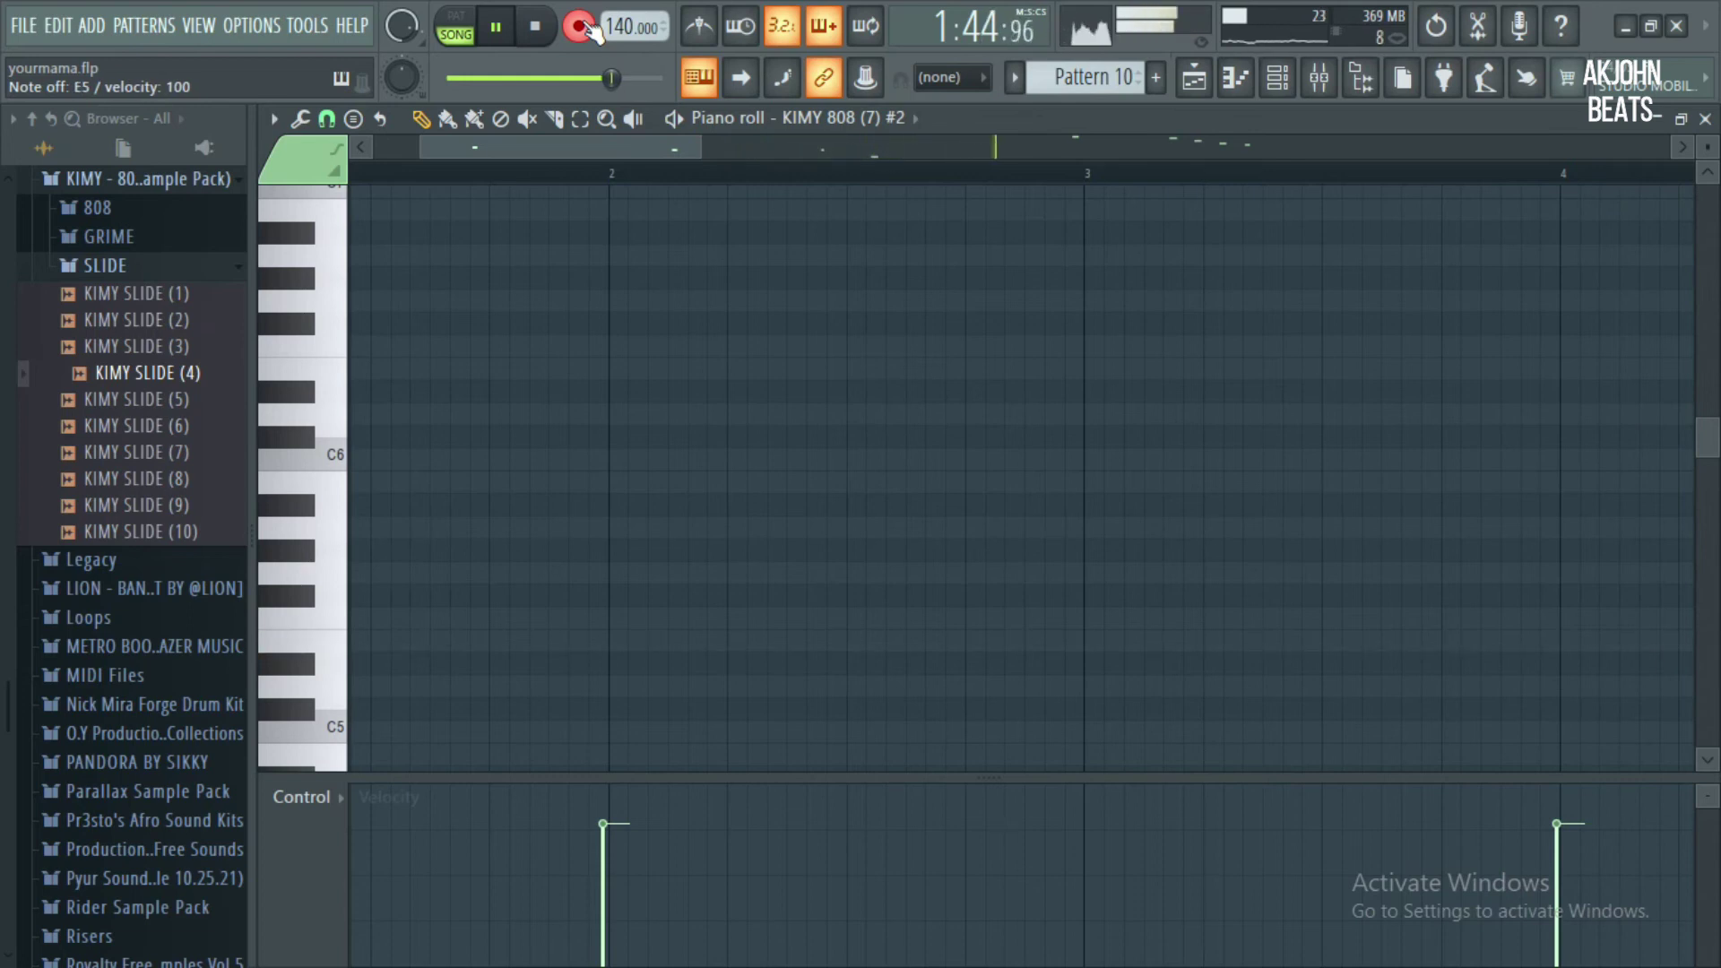
key("q")
key("r")
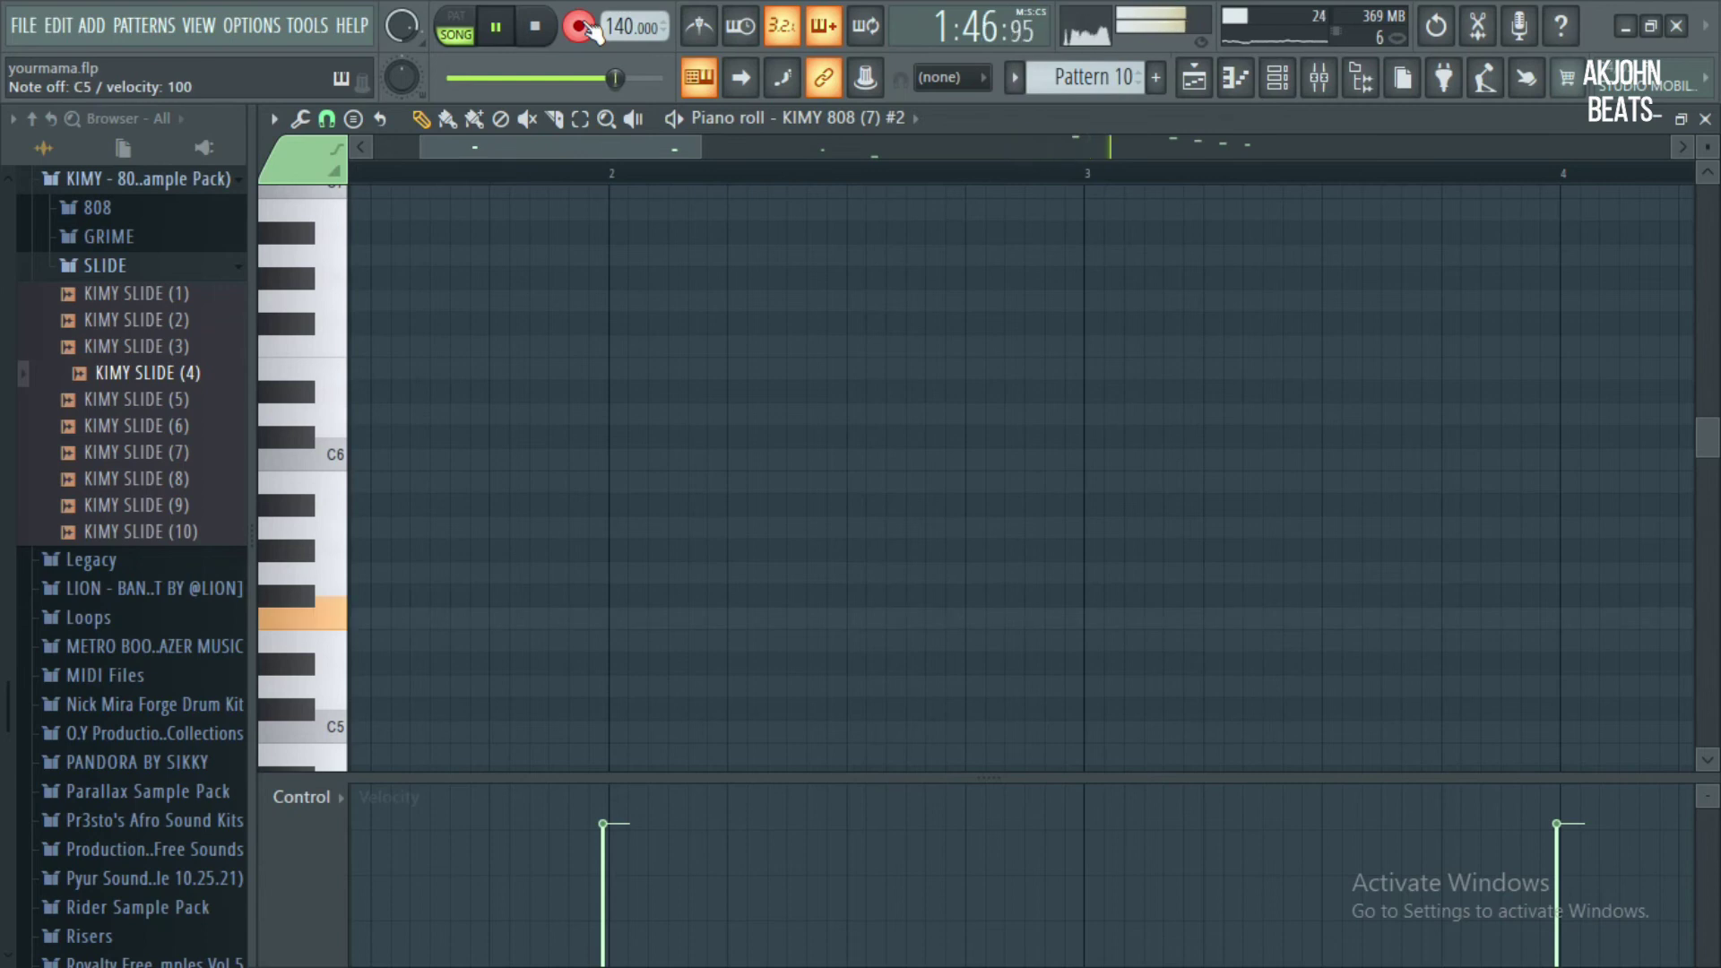
left_click(586, 26)
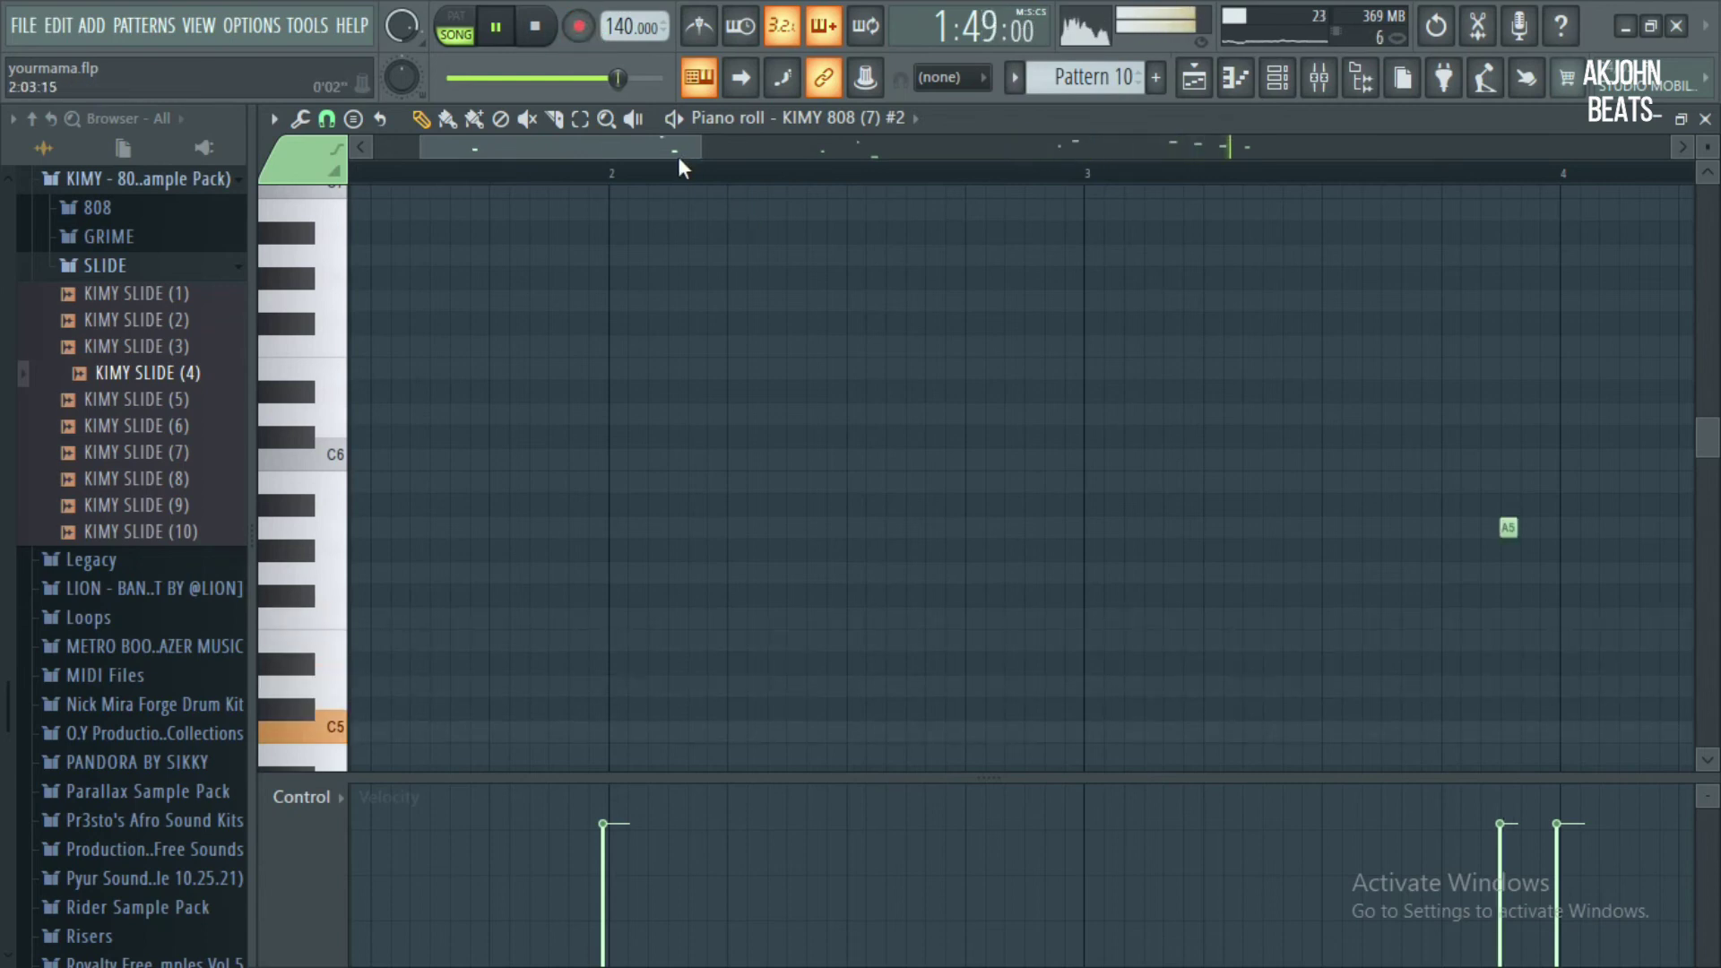
Quantize all the KIMY 808 (7) #2 notes in Pattern 10 using the default template
key("ctrl+a")
key("alt+q")
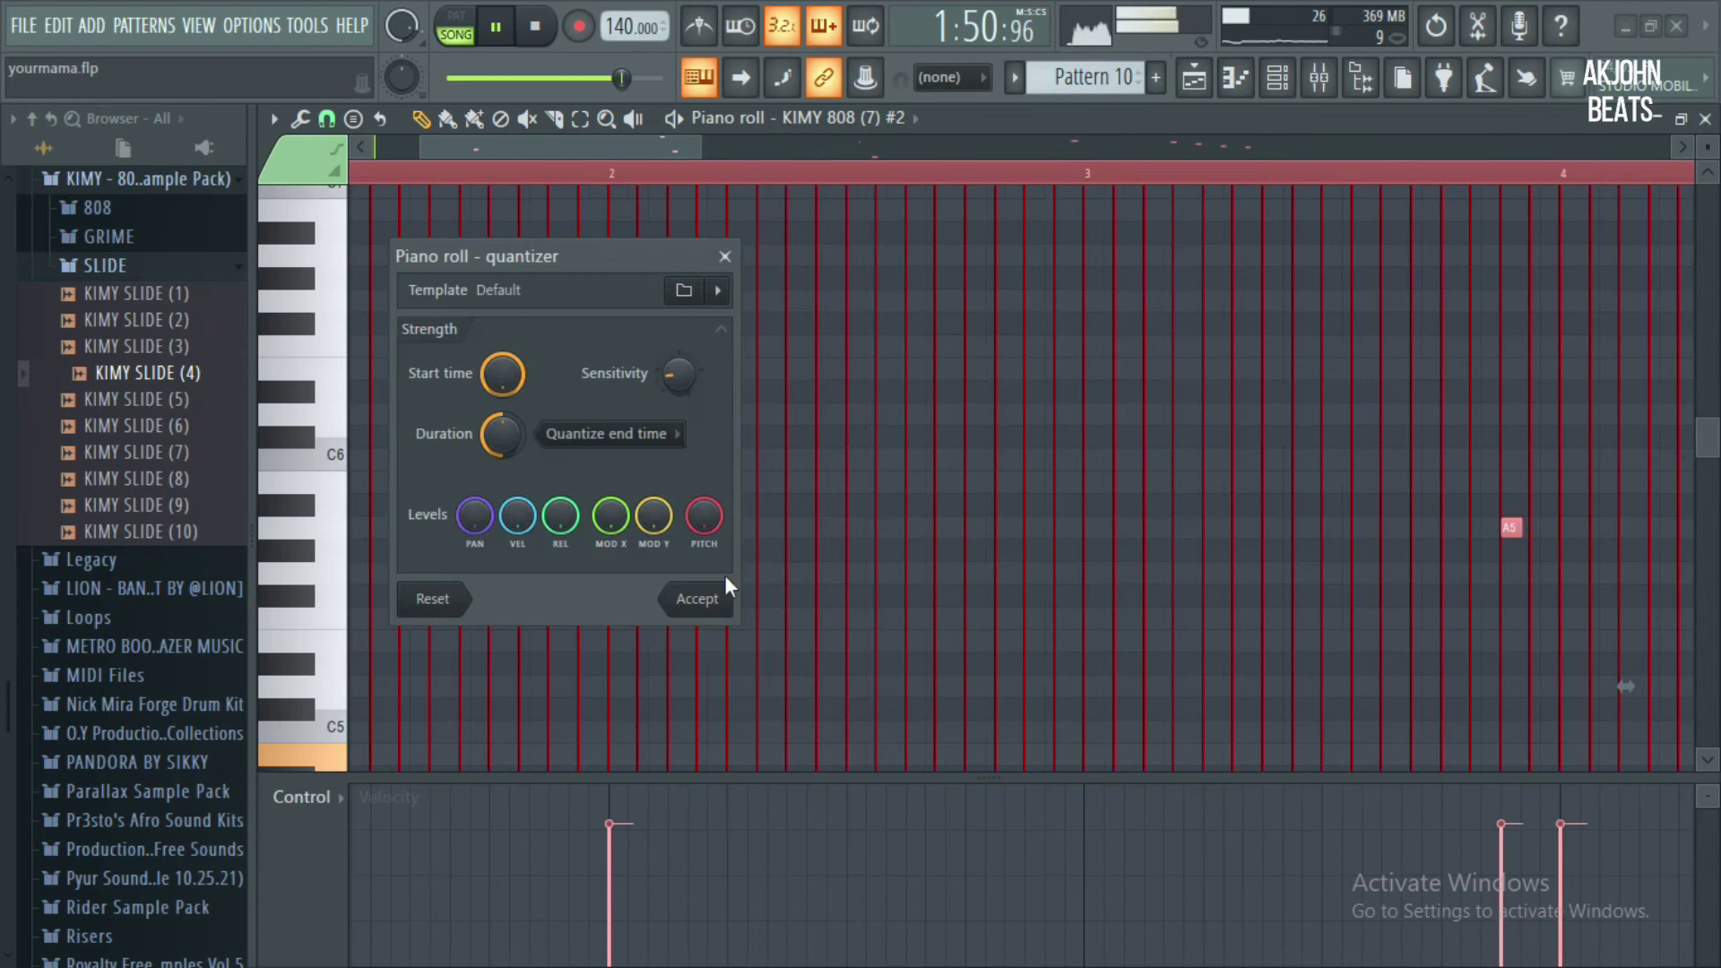
left_click(692, 600)
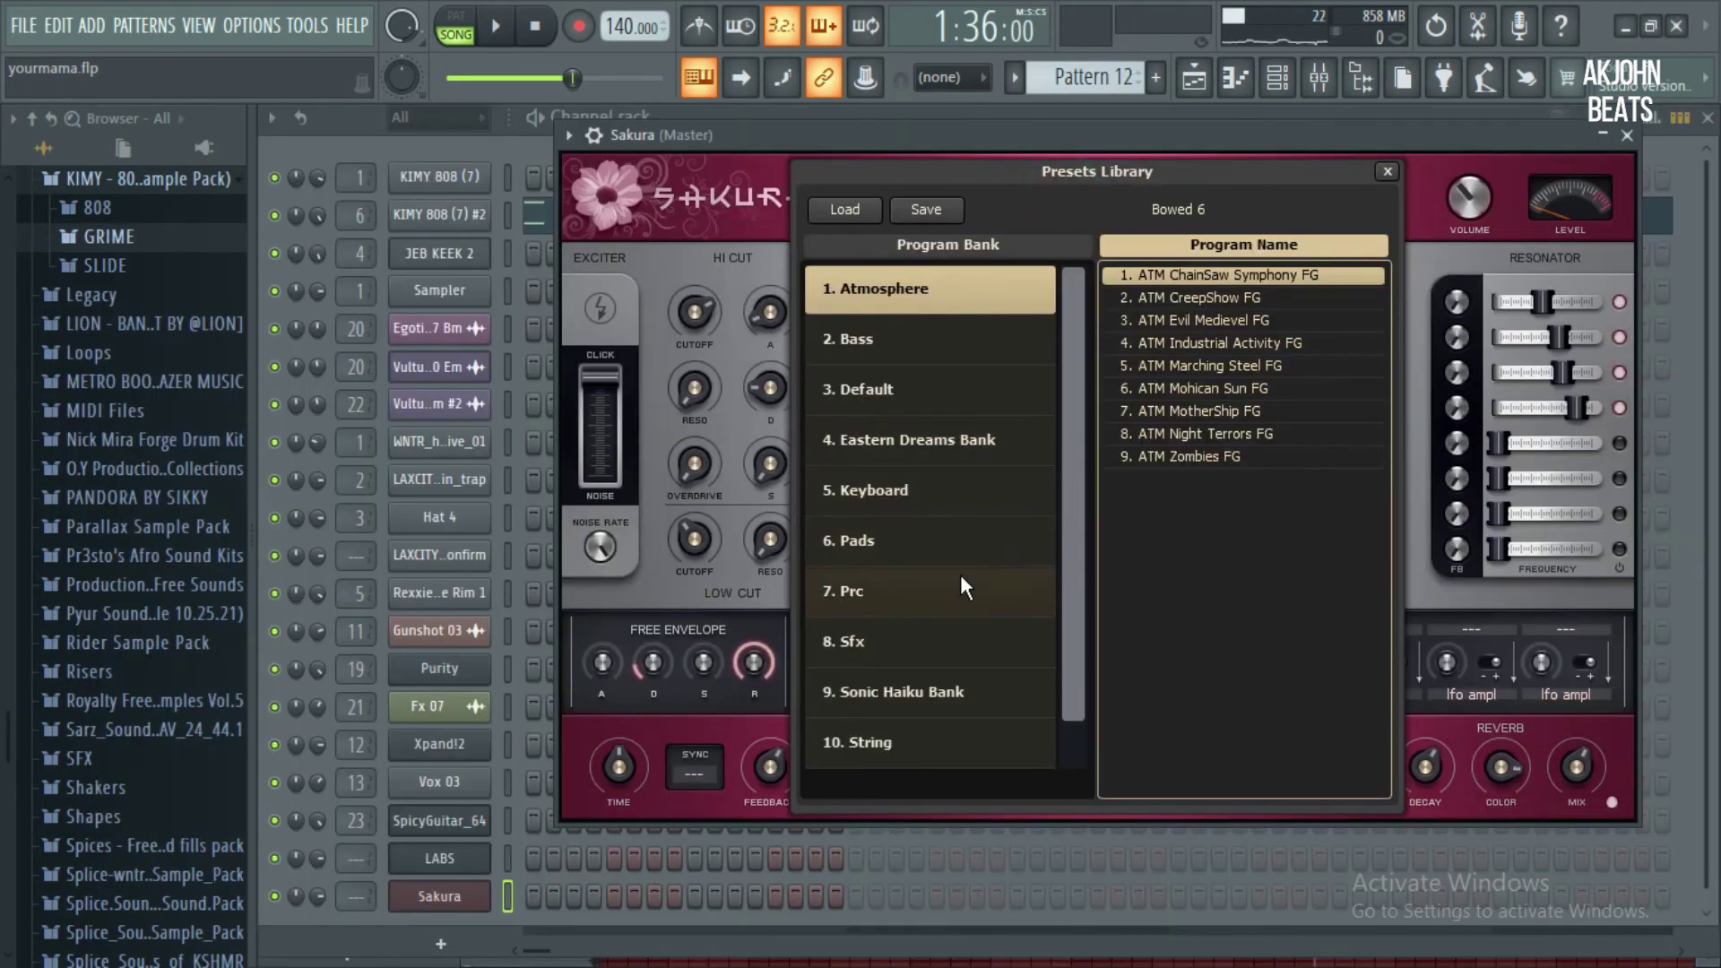
Load the STR Violin FG preset from Sakura's String bank and try it over the song
left_click(965, 728)
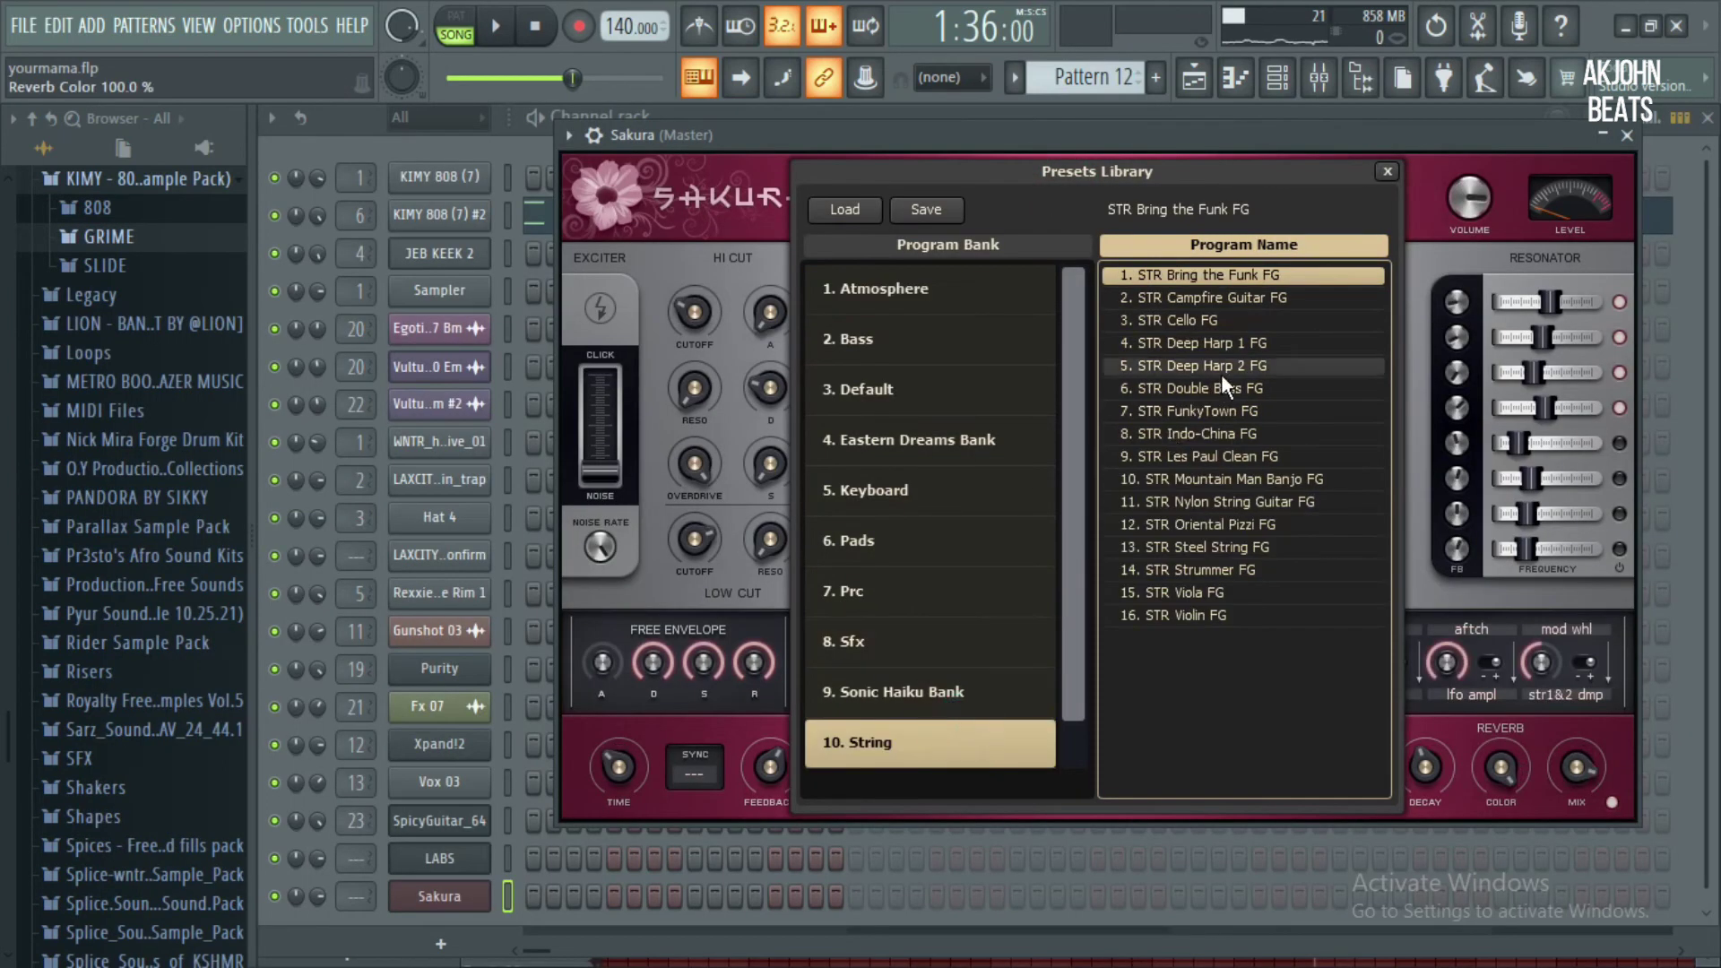
left_click(1233, 621)
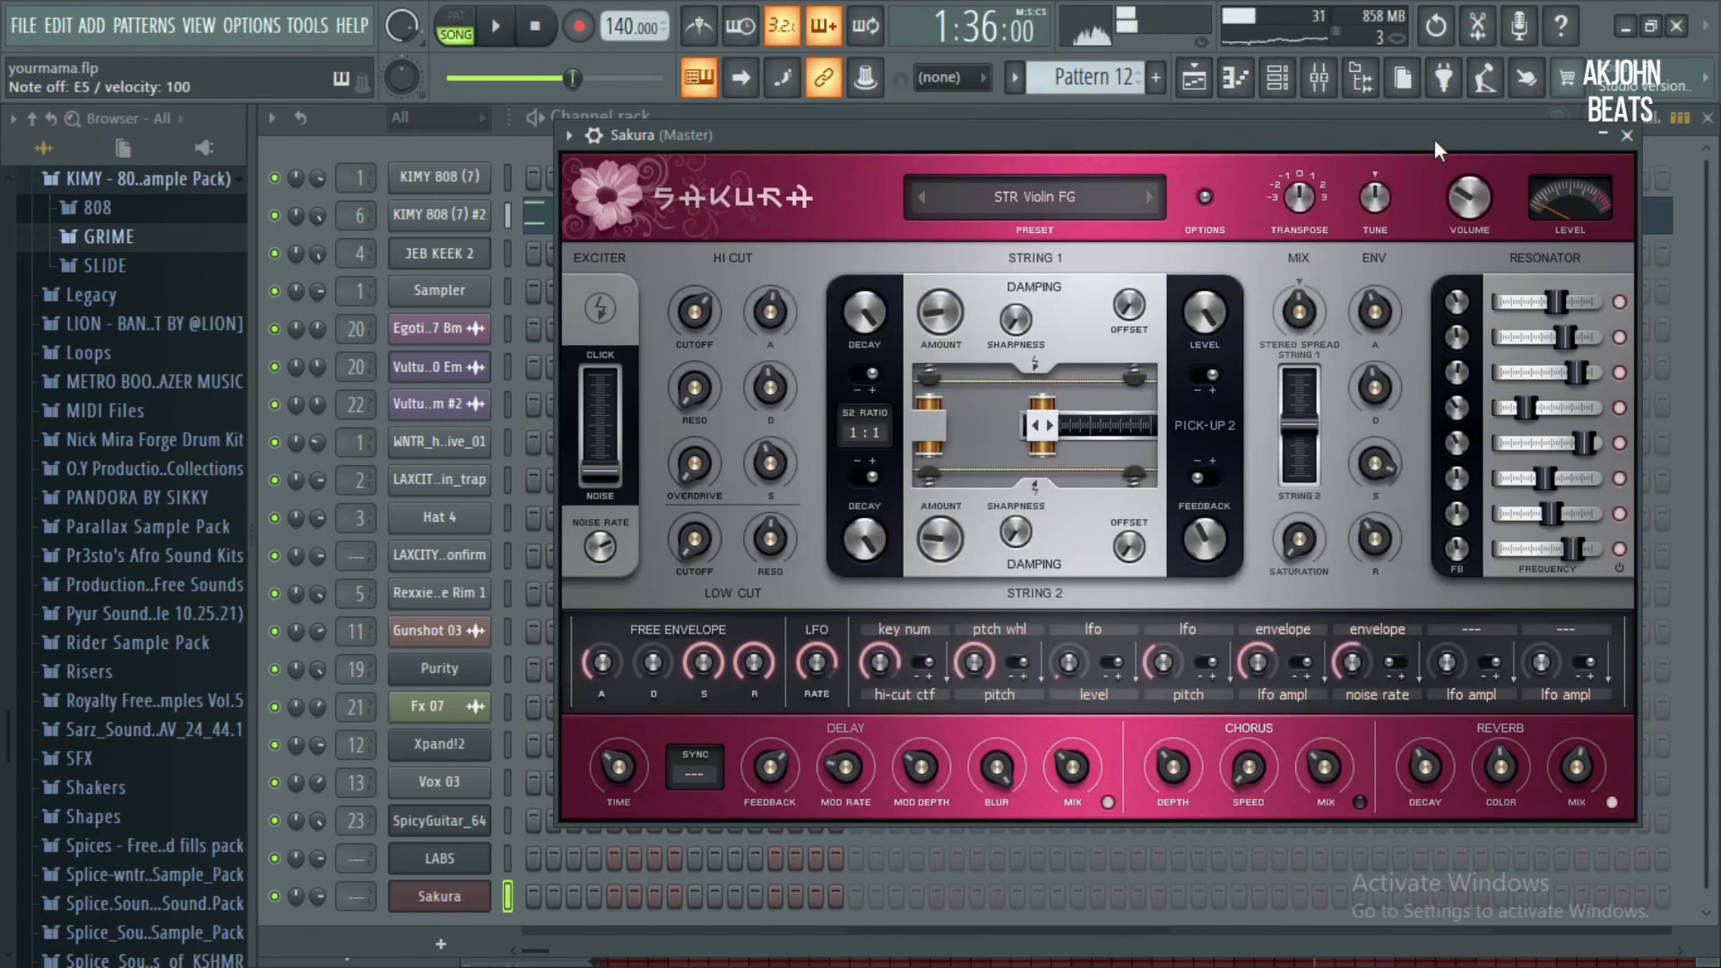
key("space")
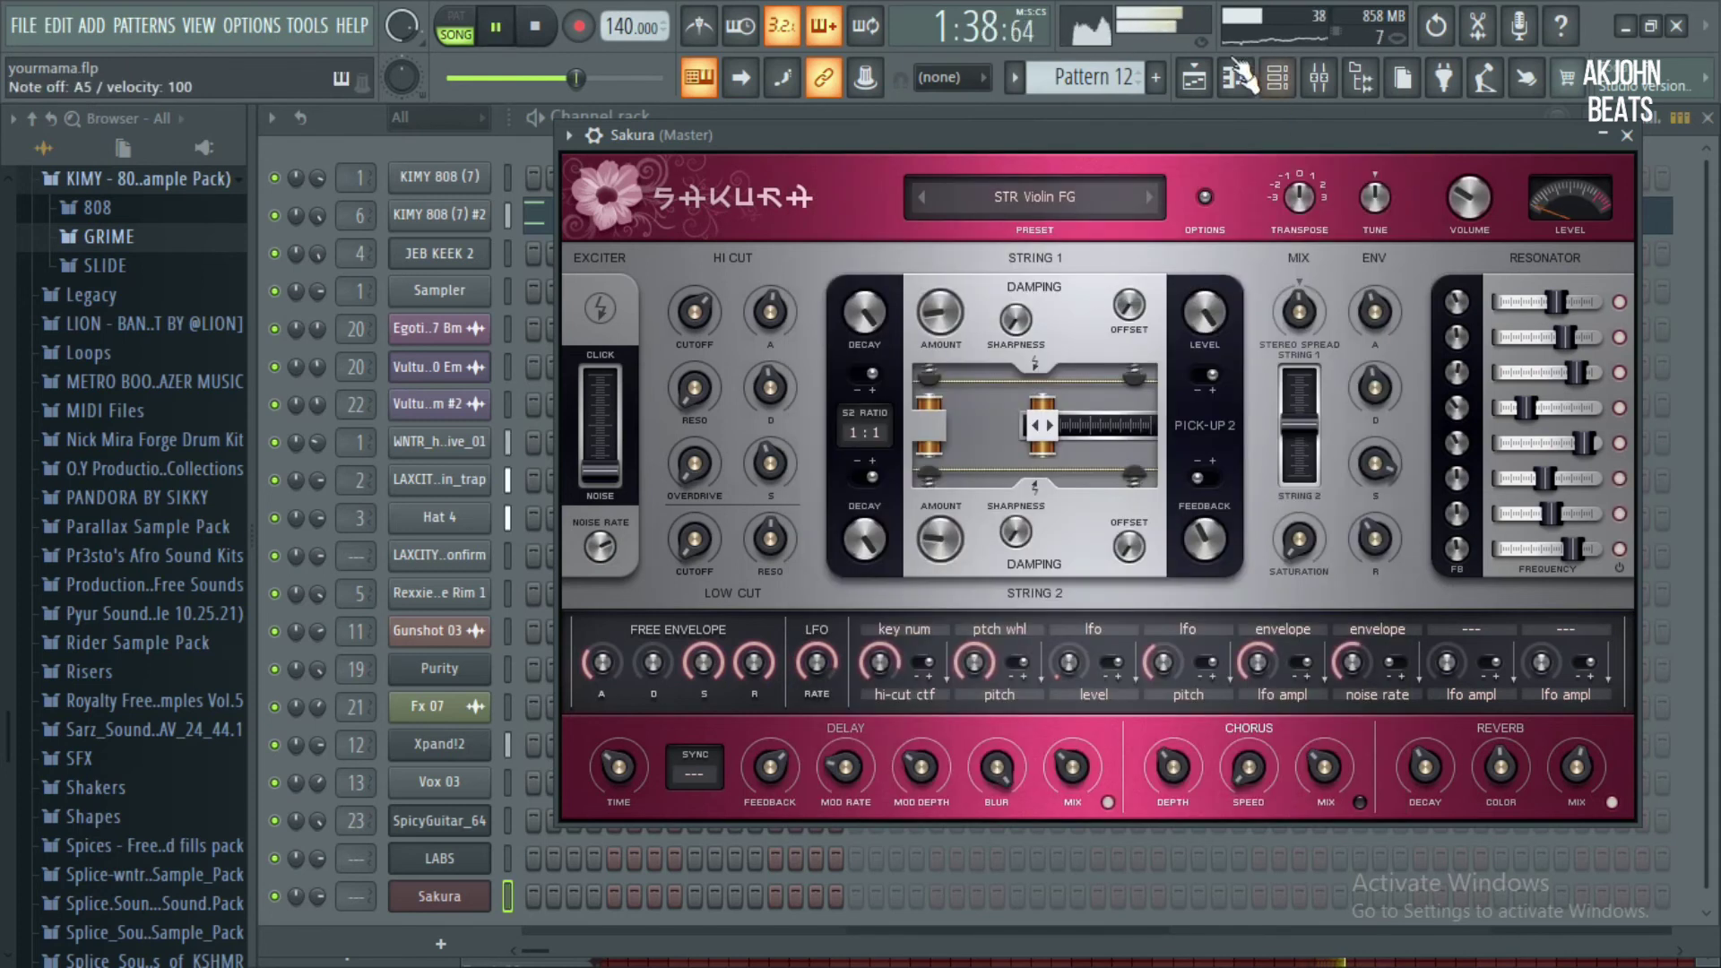
Create Pattern 13 and record a rising three-note Sakura violin phrase ending on G5 and A5
left_click(1158, 81)
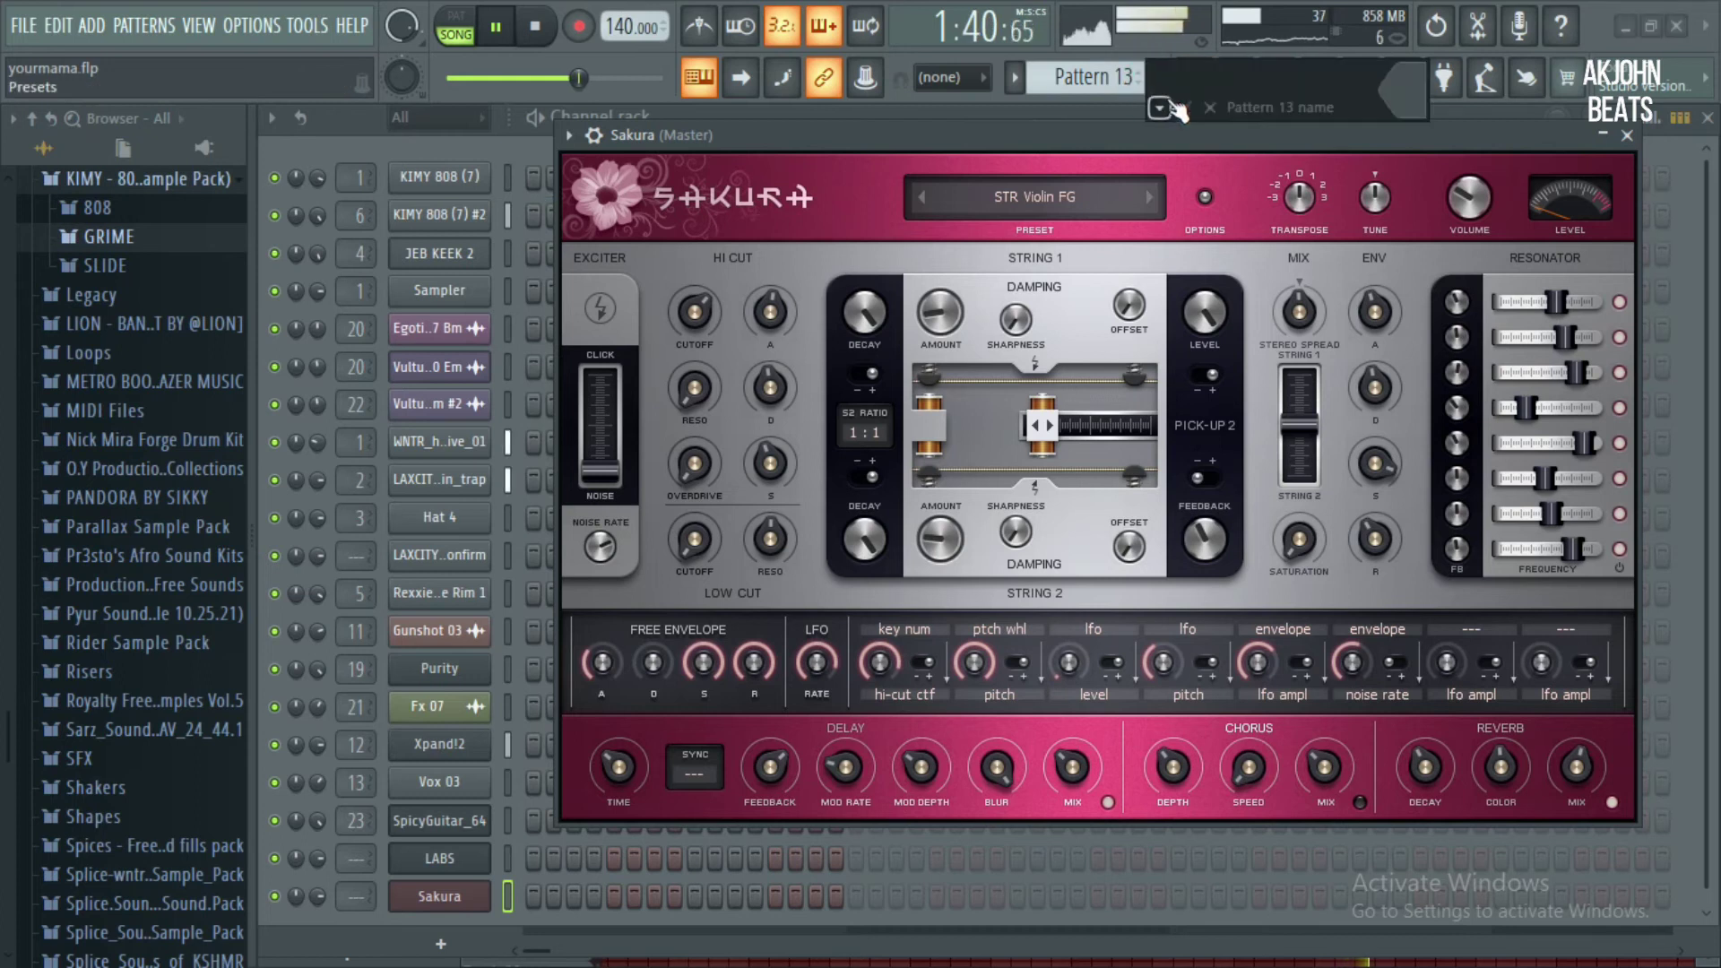
left_click(1185, 109)
key("space")
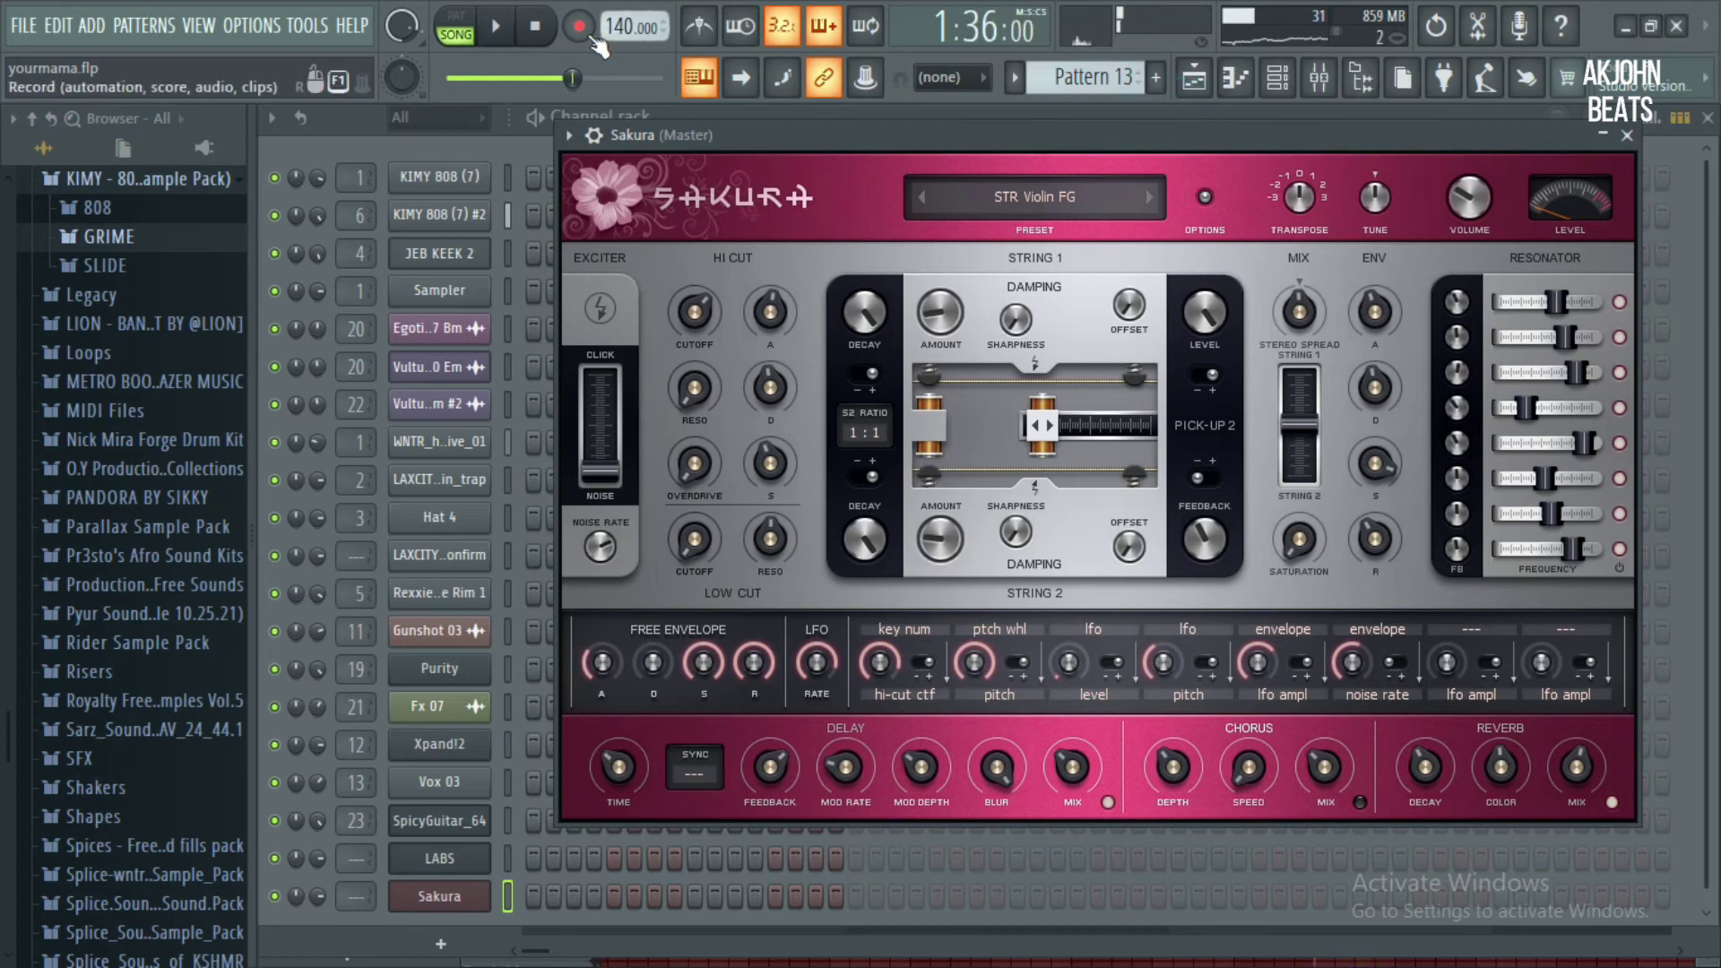
left_click(580, 27)
key("space")
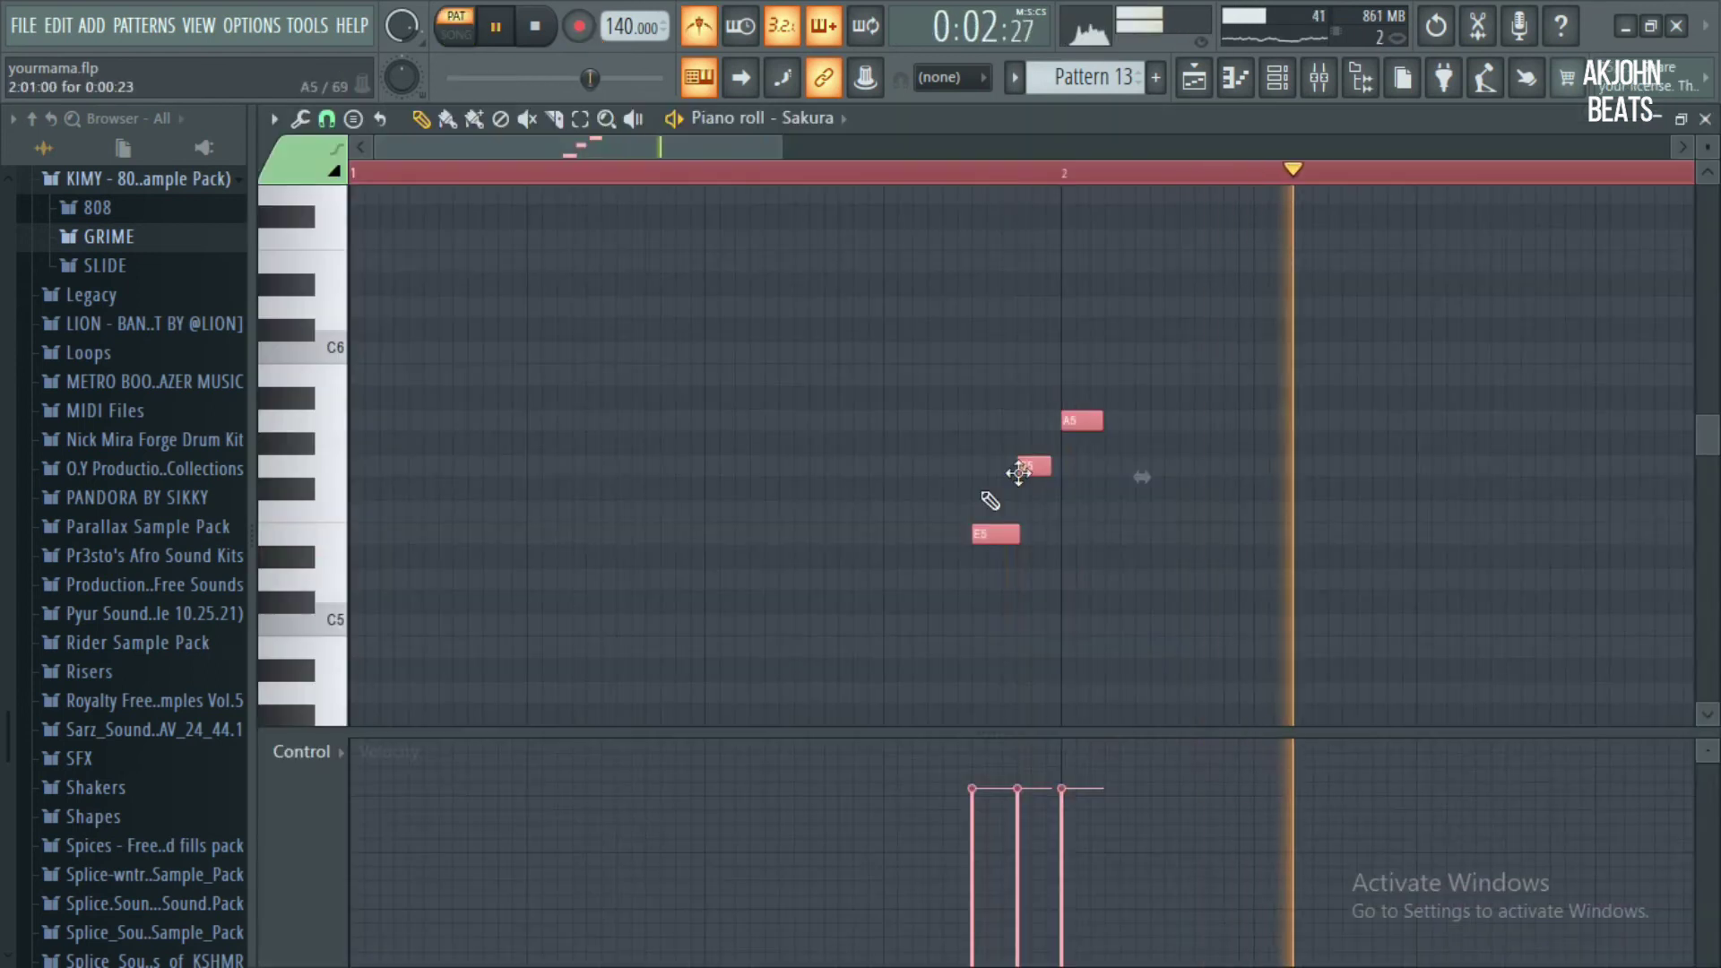
left_click(993, 533)
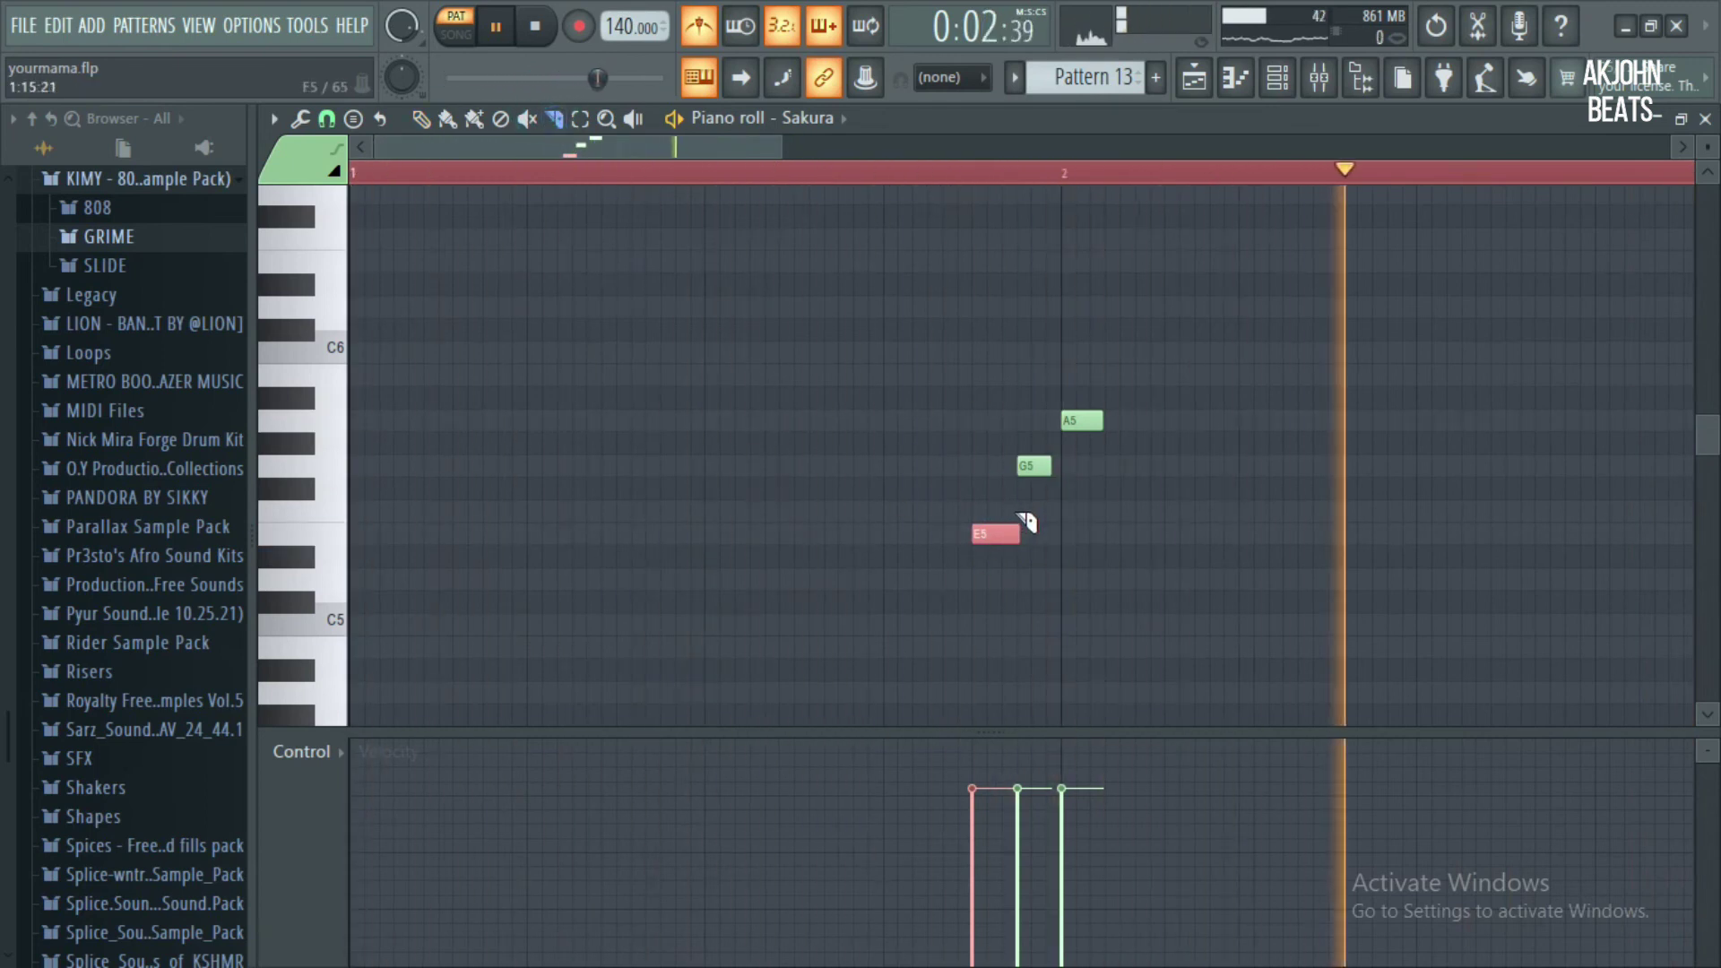
Add Fruity Delay 2 to effect slot 3 of the Sakura mixer track
left_click(1276, 77)
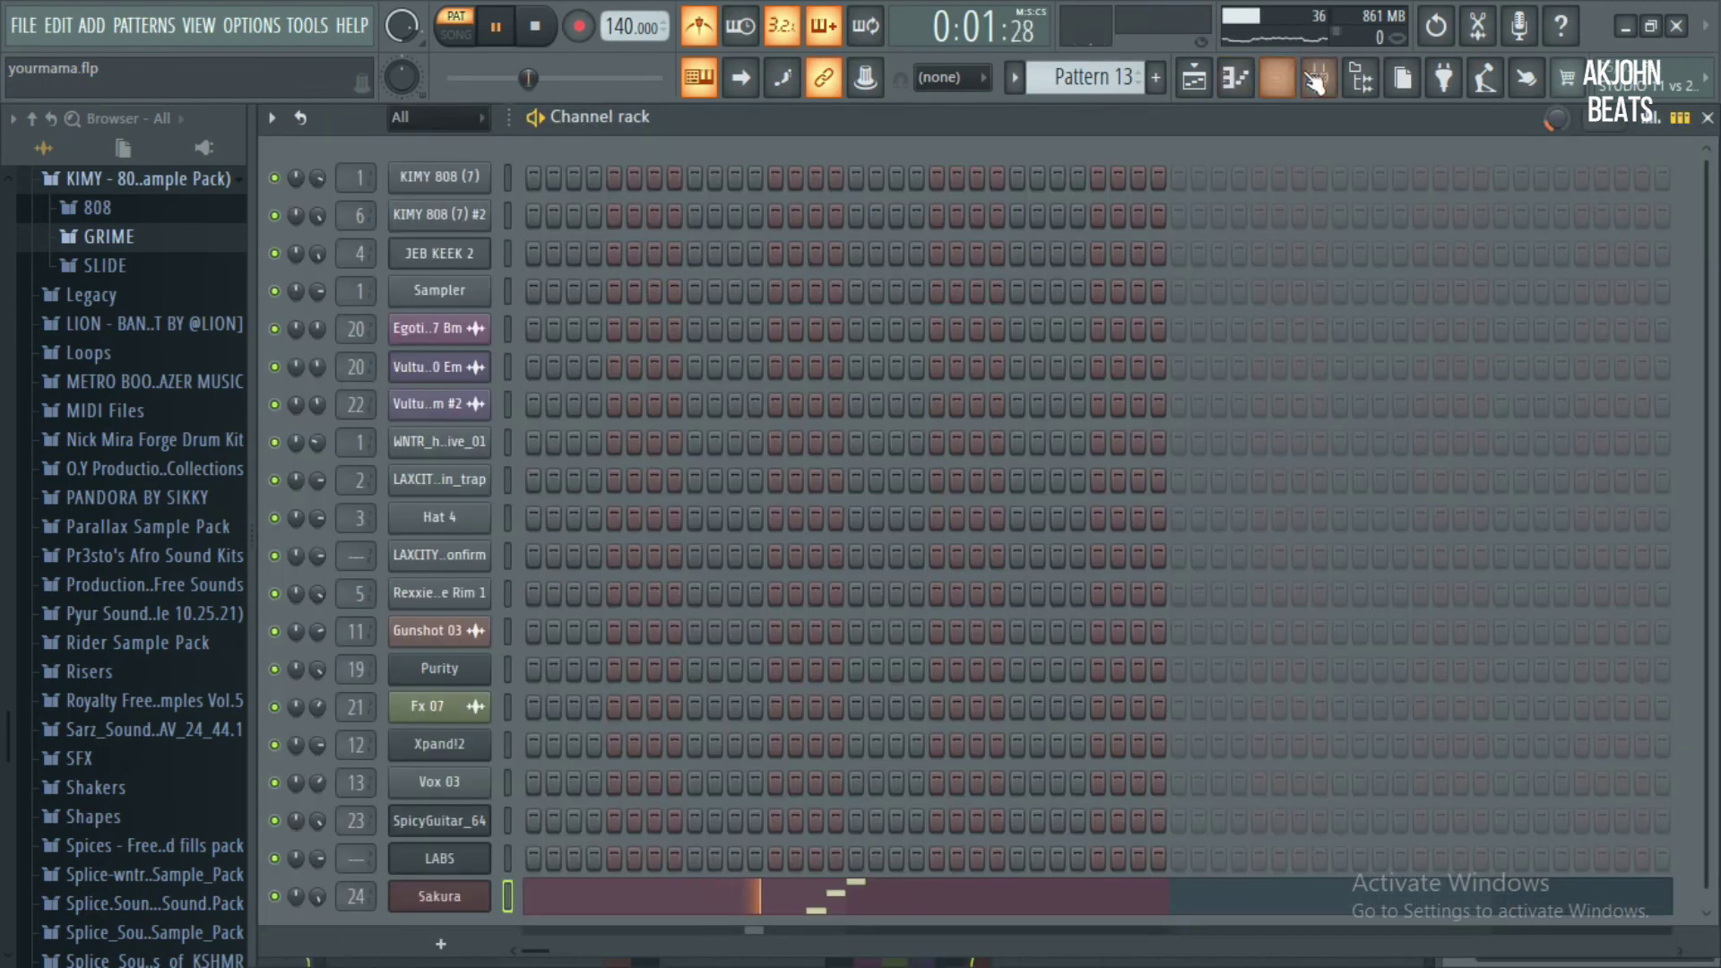
left_click(1315, 79)
left_click(1549, 268)
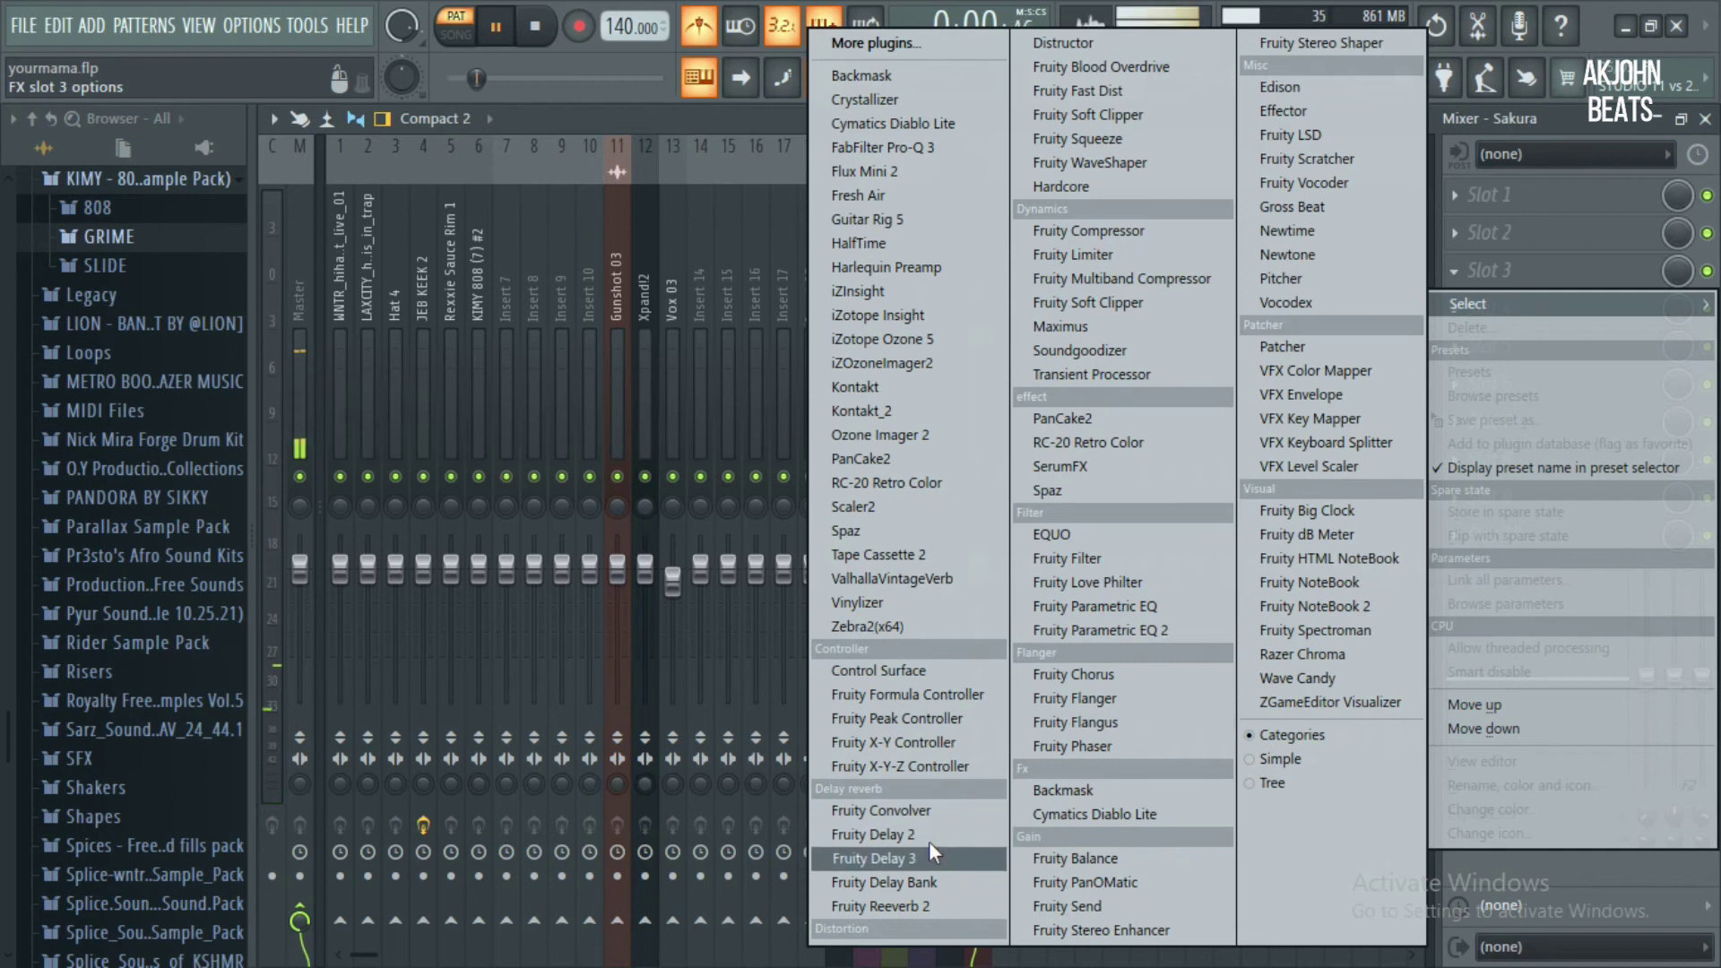
left_click(900, 834)
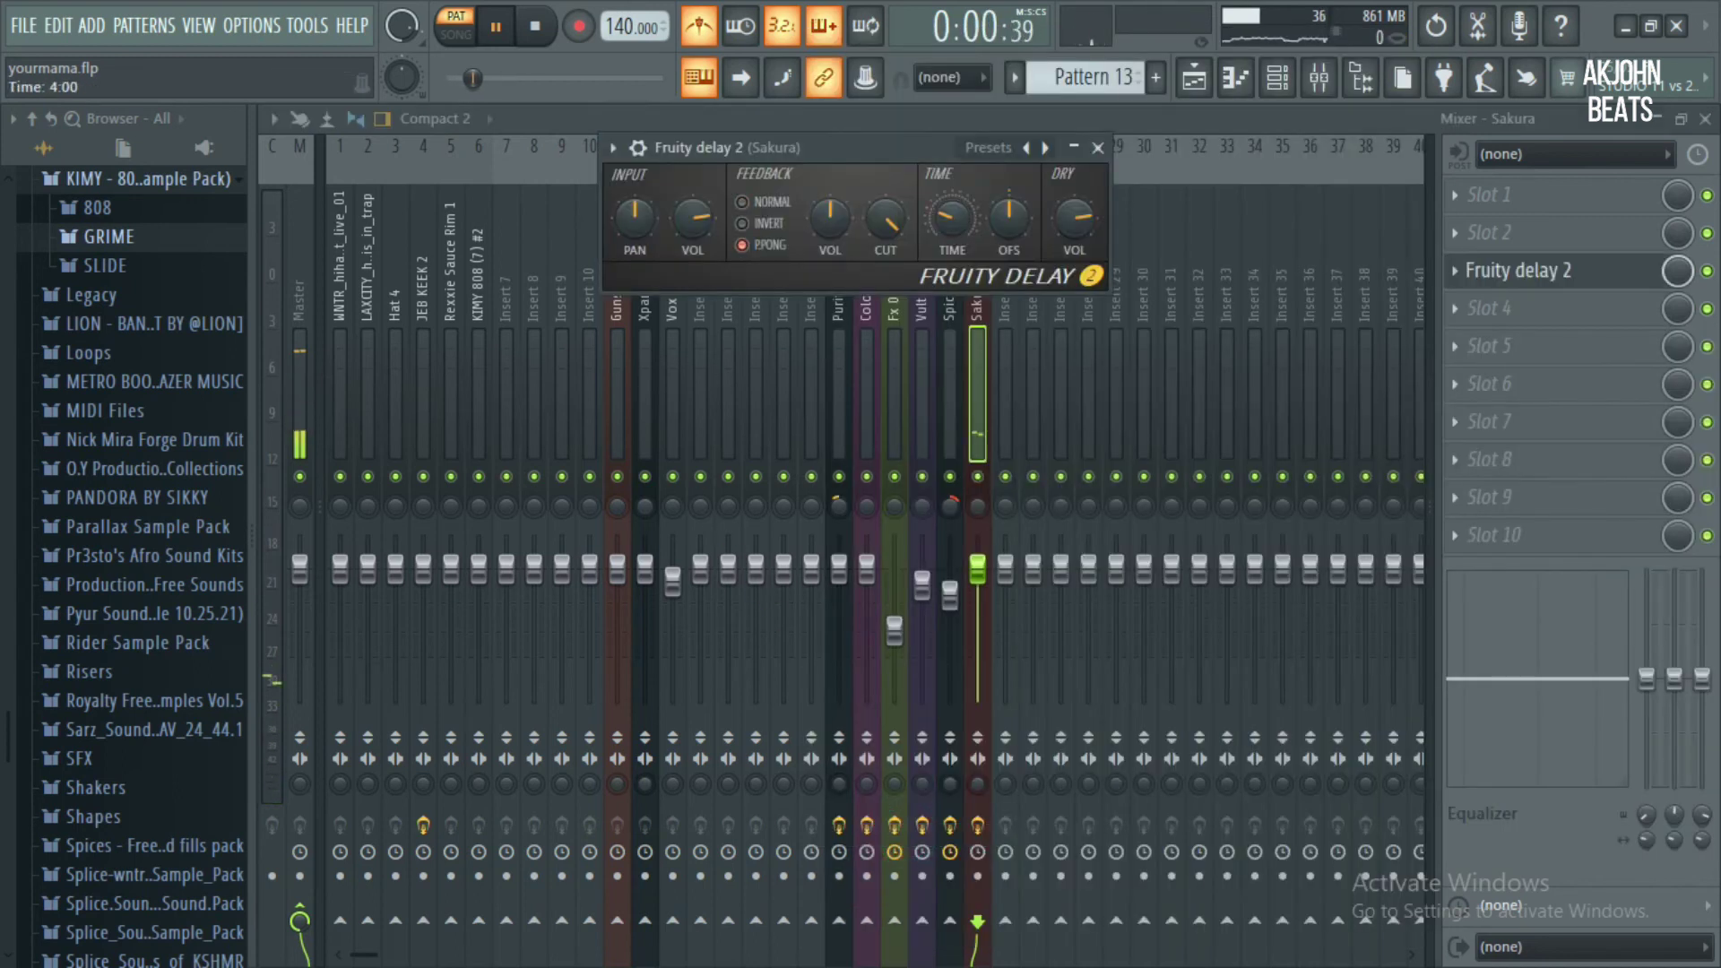
Lower Fruity Delay 2's feedback cutoff to 34%, turn off the metronome and restart Pattern 13's playback
left_click_drag(878, 210, 878, 268)
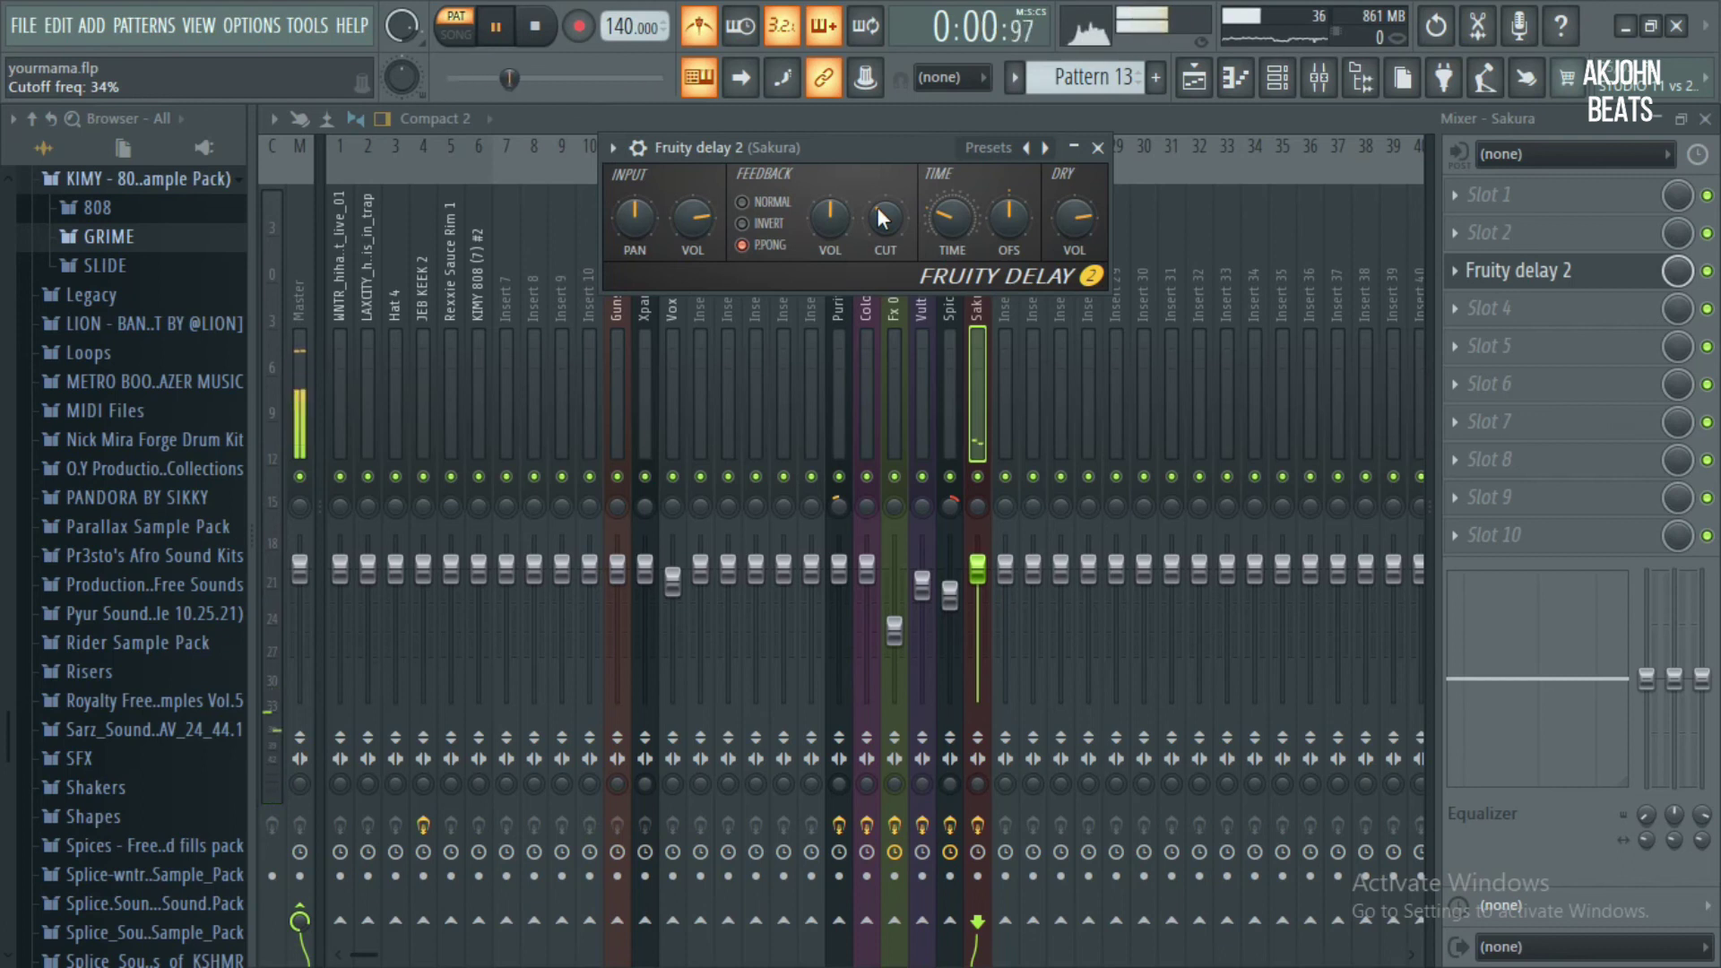
key("space")
left_click(699, 36)
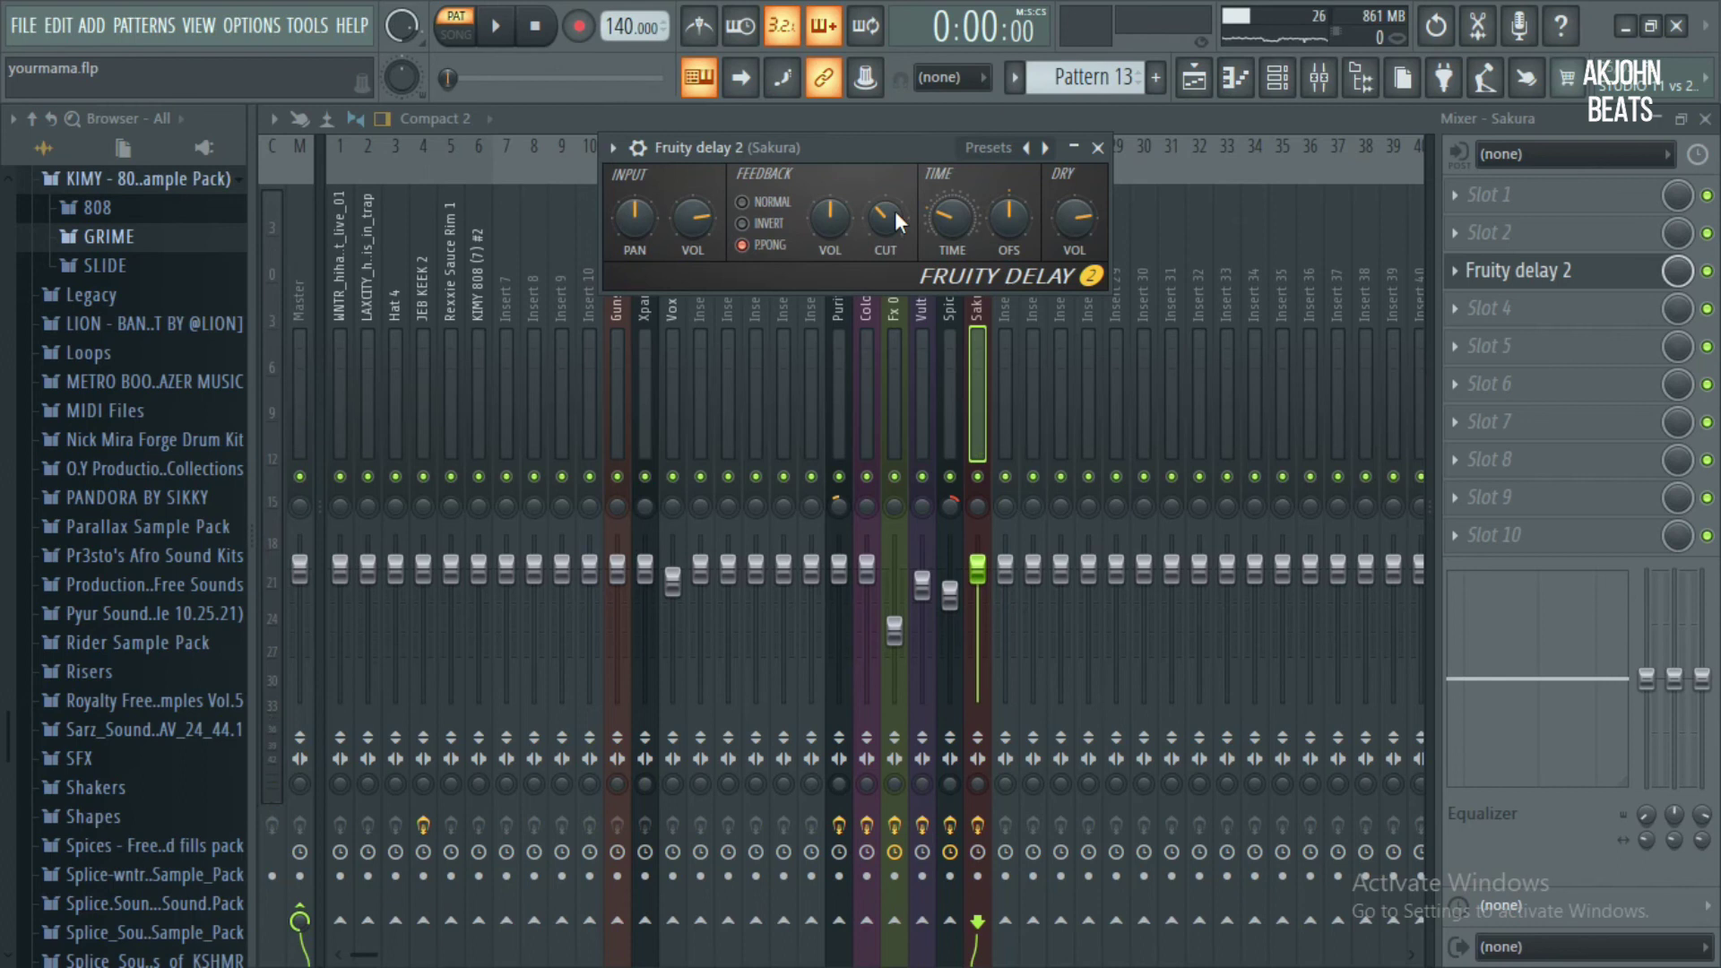
left_click(461, 36)
key("space")
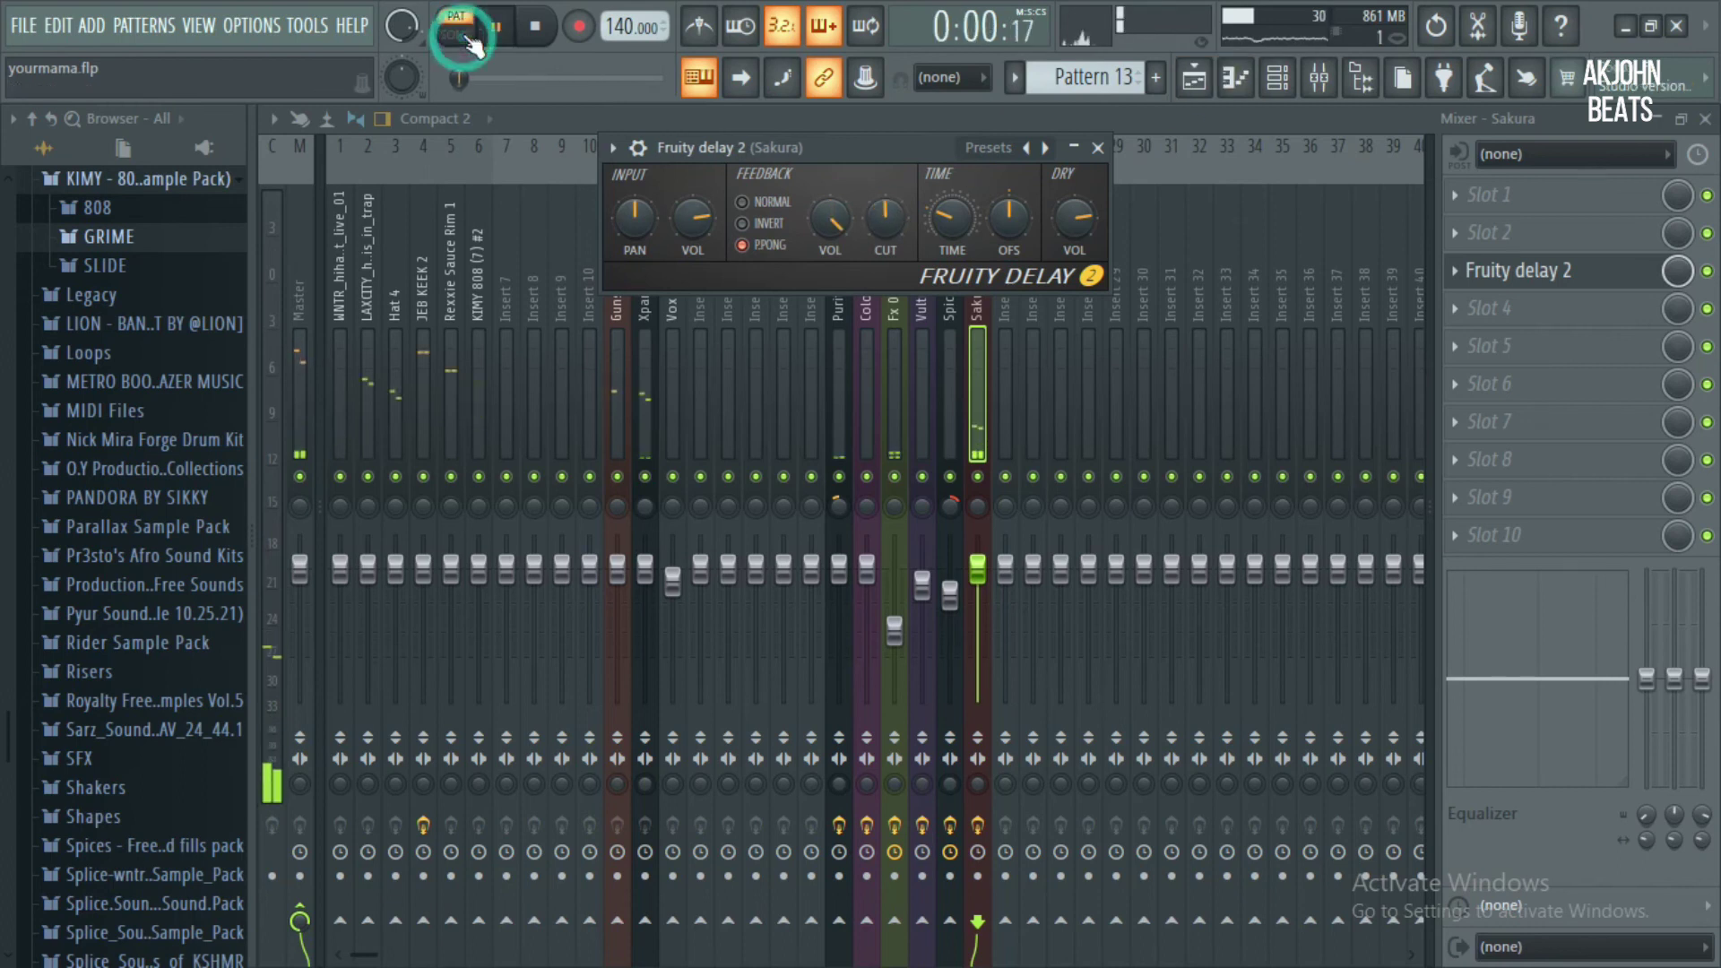
Readjust the delay's feedback volume and cutoff, reset its input volume to 80% and use ping-pong feedback
left_click_drag(803, 208, 803, 260)
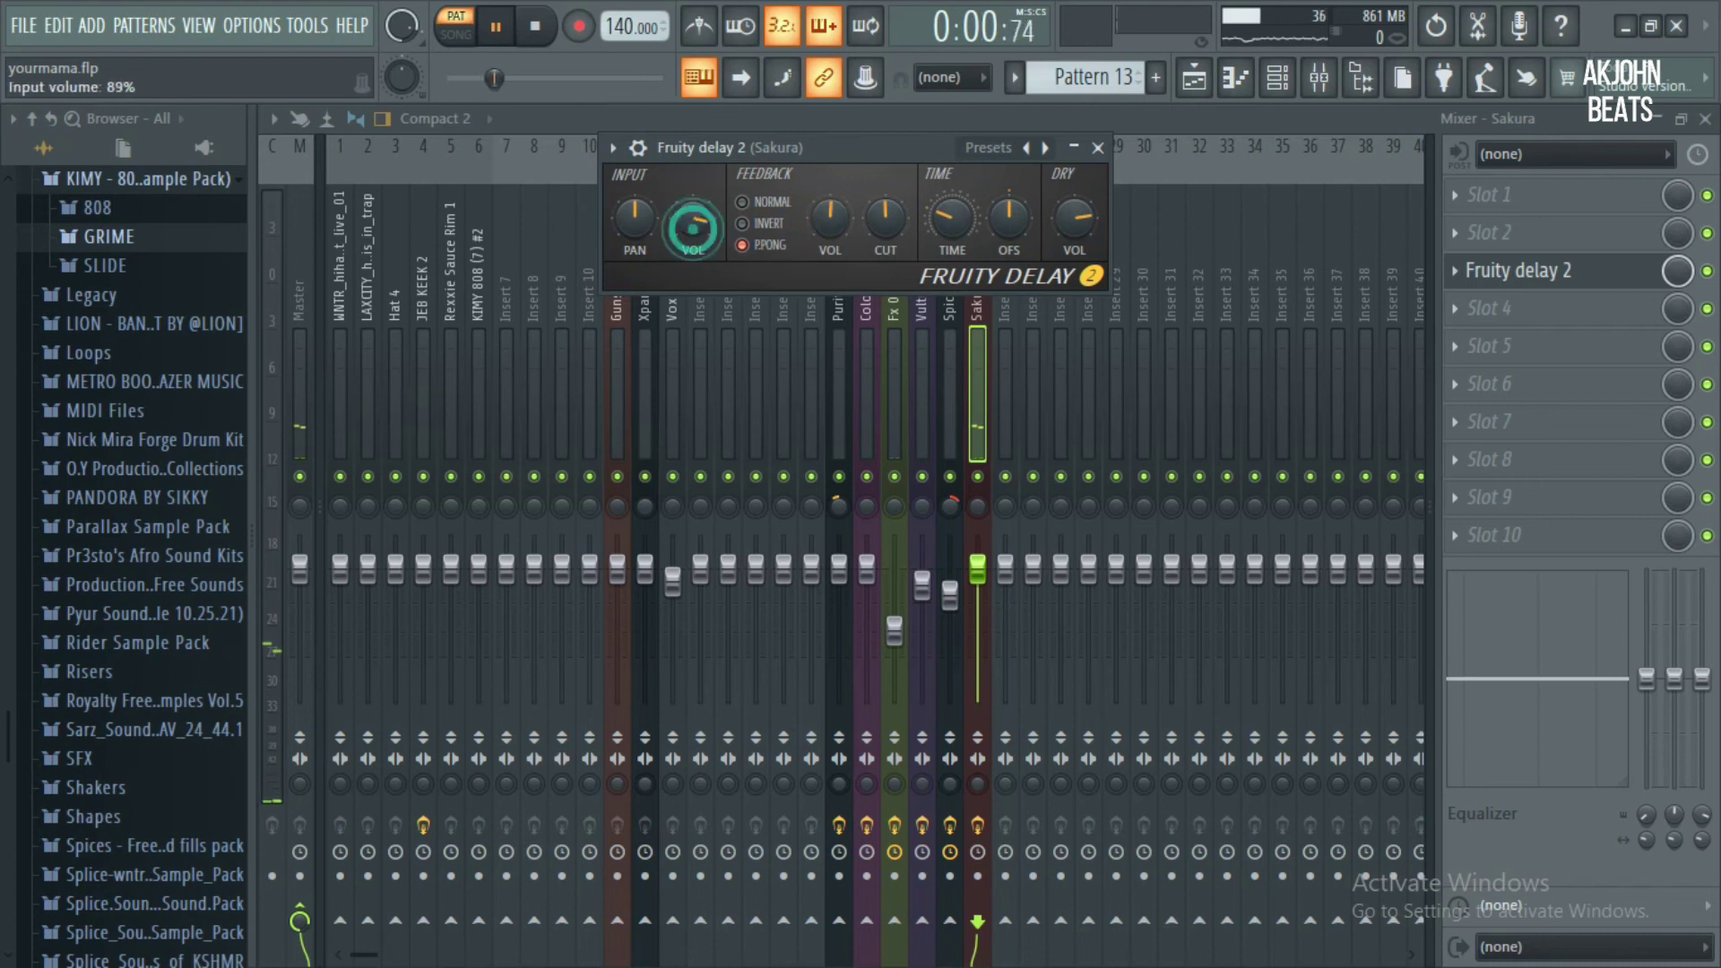
right_click(692, 228)
left_click(736, 246)
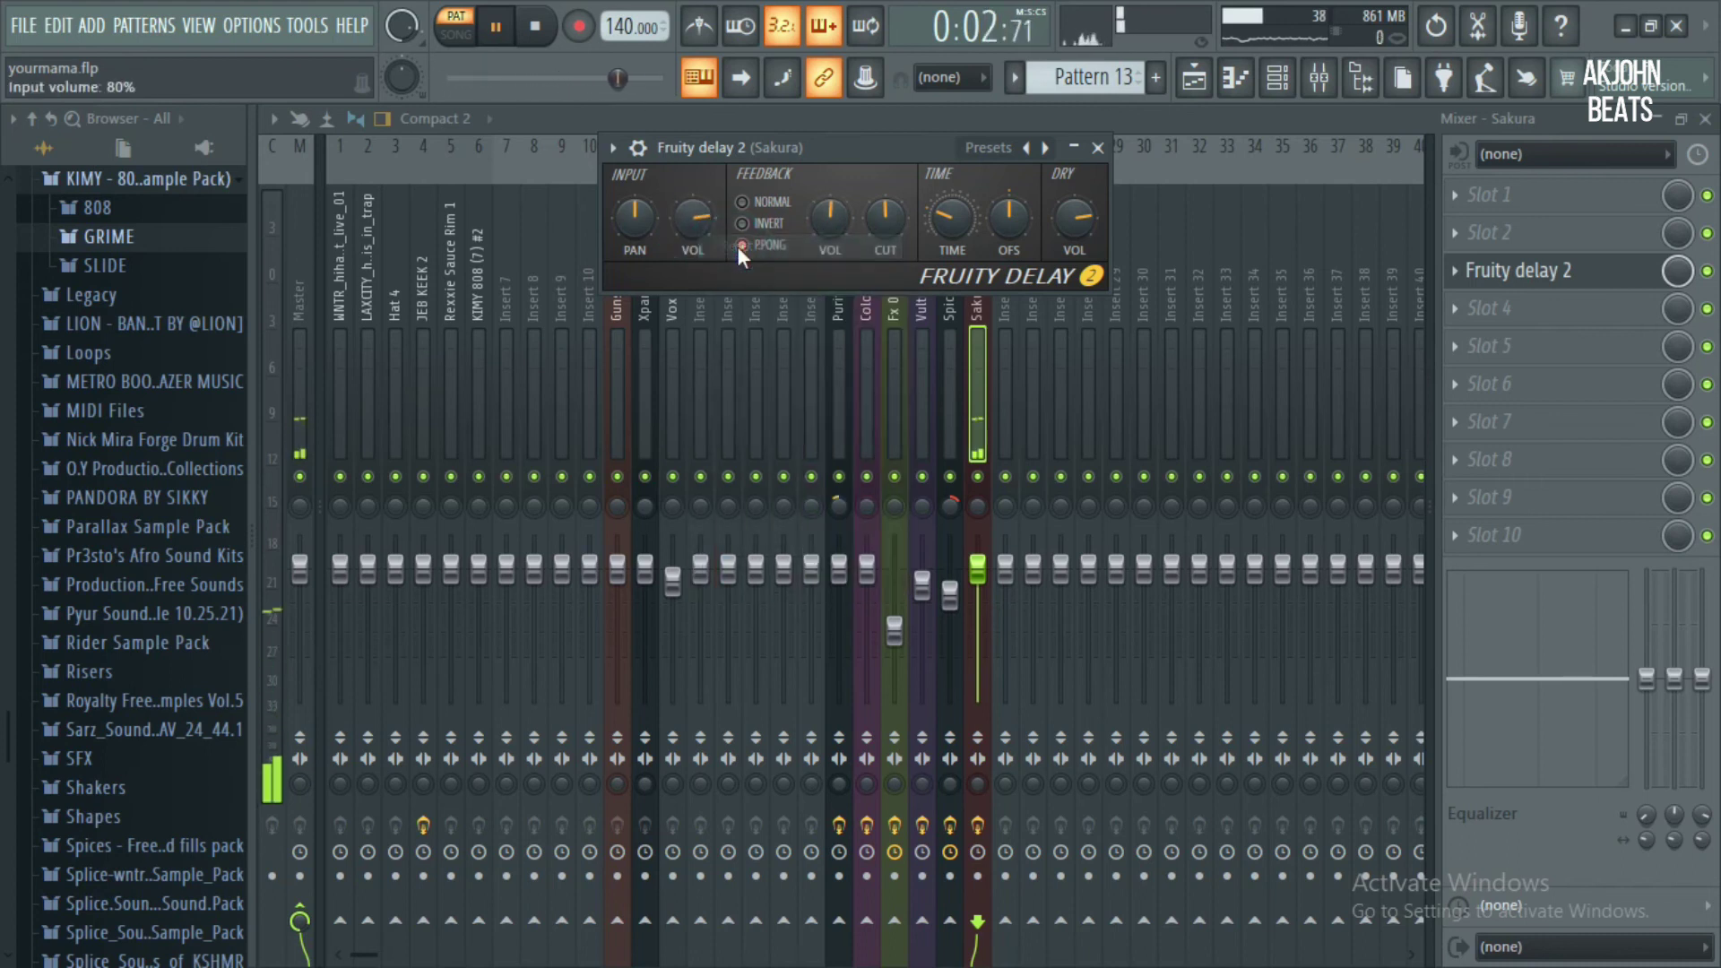
left_click_drag(885, 226, 884, 207)
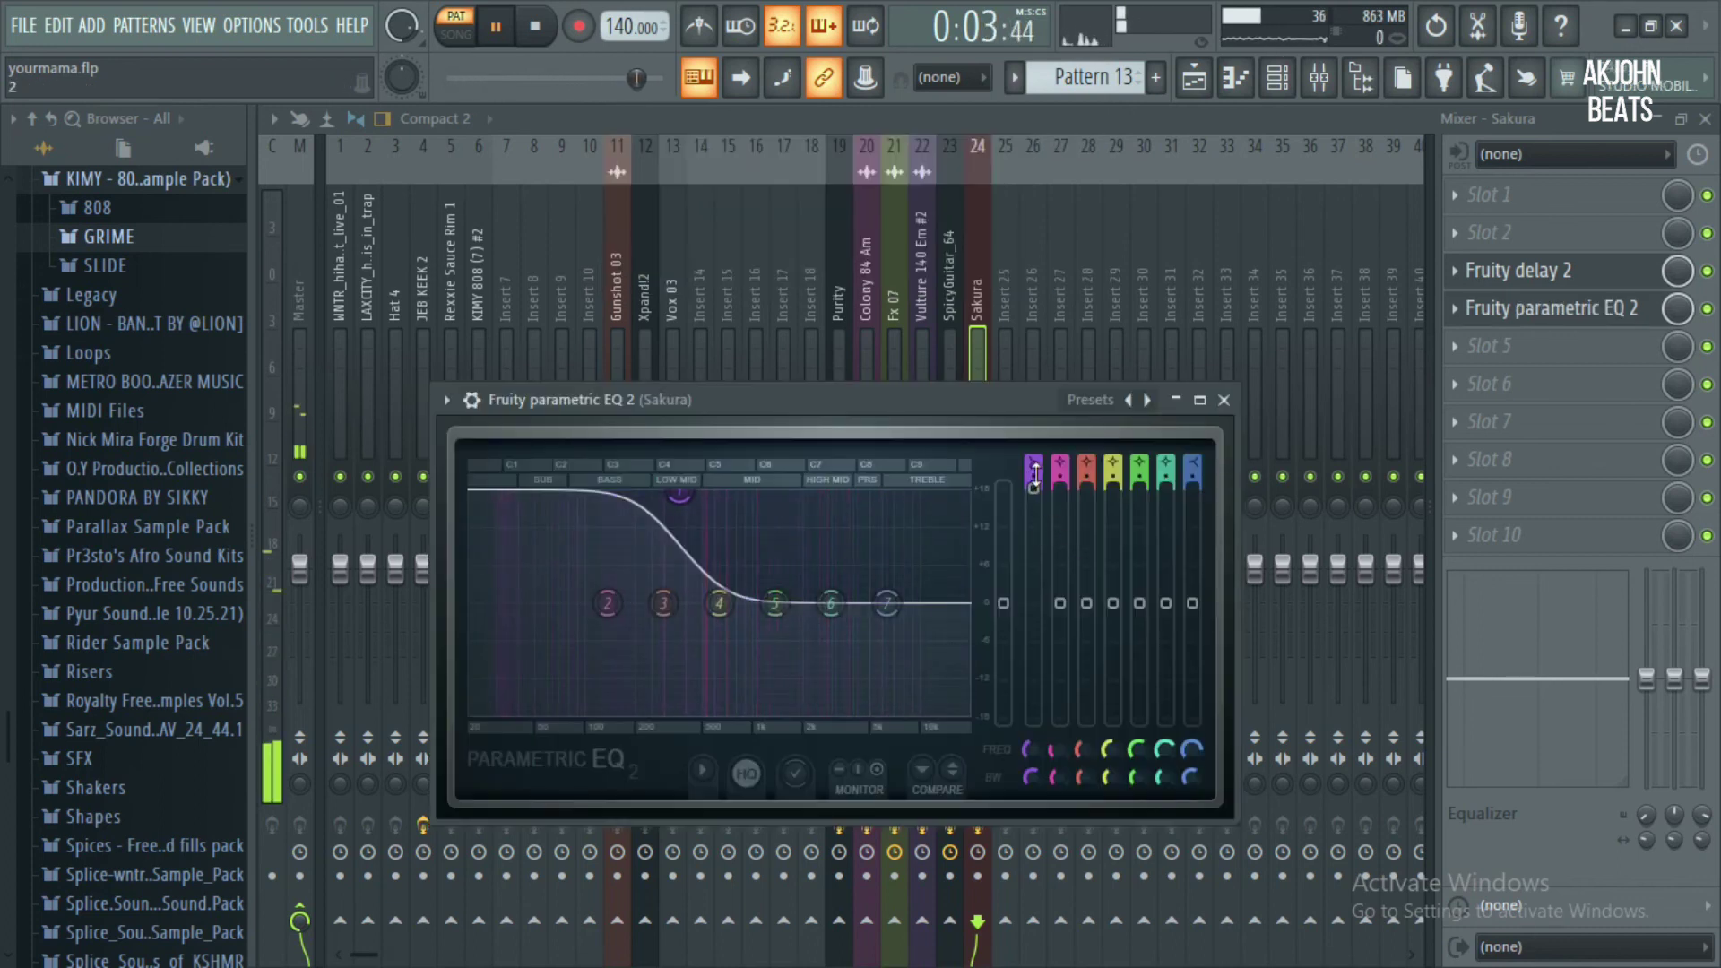
With Fruity Parametric EQ 2 in slot 4, cut Sakura's lows steeply using band 1 and slightly boost band 5 just above 1 kHz
left_click(1036, 475)
left_click_drag(665, 500, 668, 711)
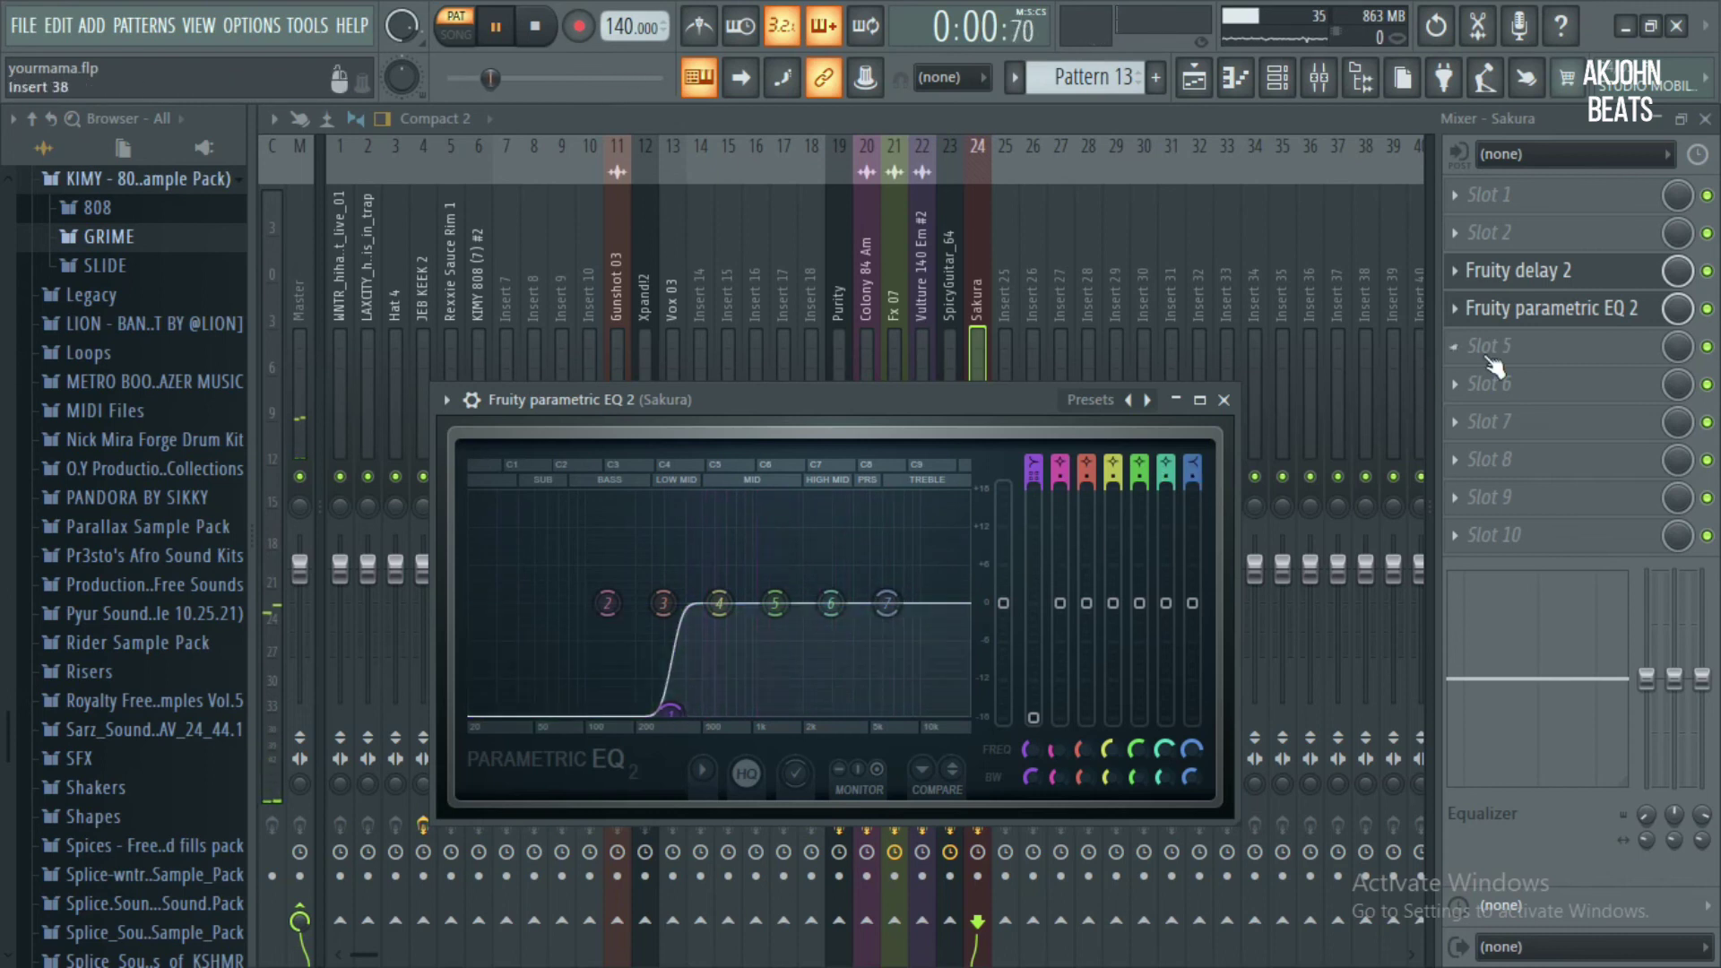
mouse_move(775, 603)
left_mouse_down()
mouse_move(740, 498)
mouse_move(811, 503)
mouse_move(832, 527)
mouse_move(767, 550)
mouse_move(786, 558)
mouse_move(772, 574)
left_mouse_up()
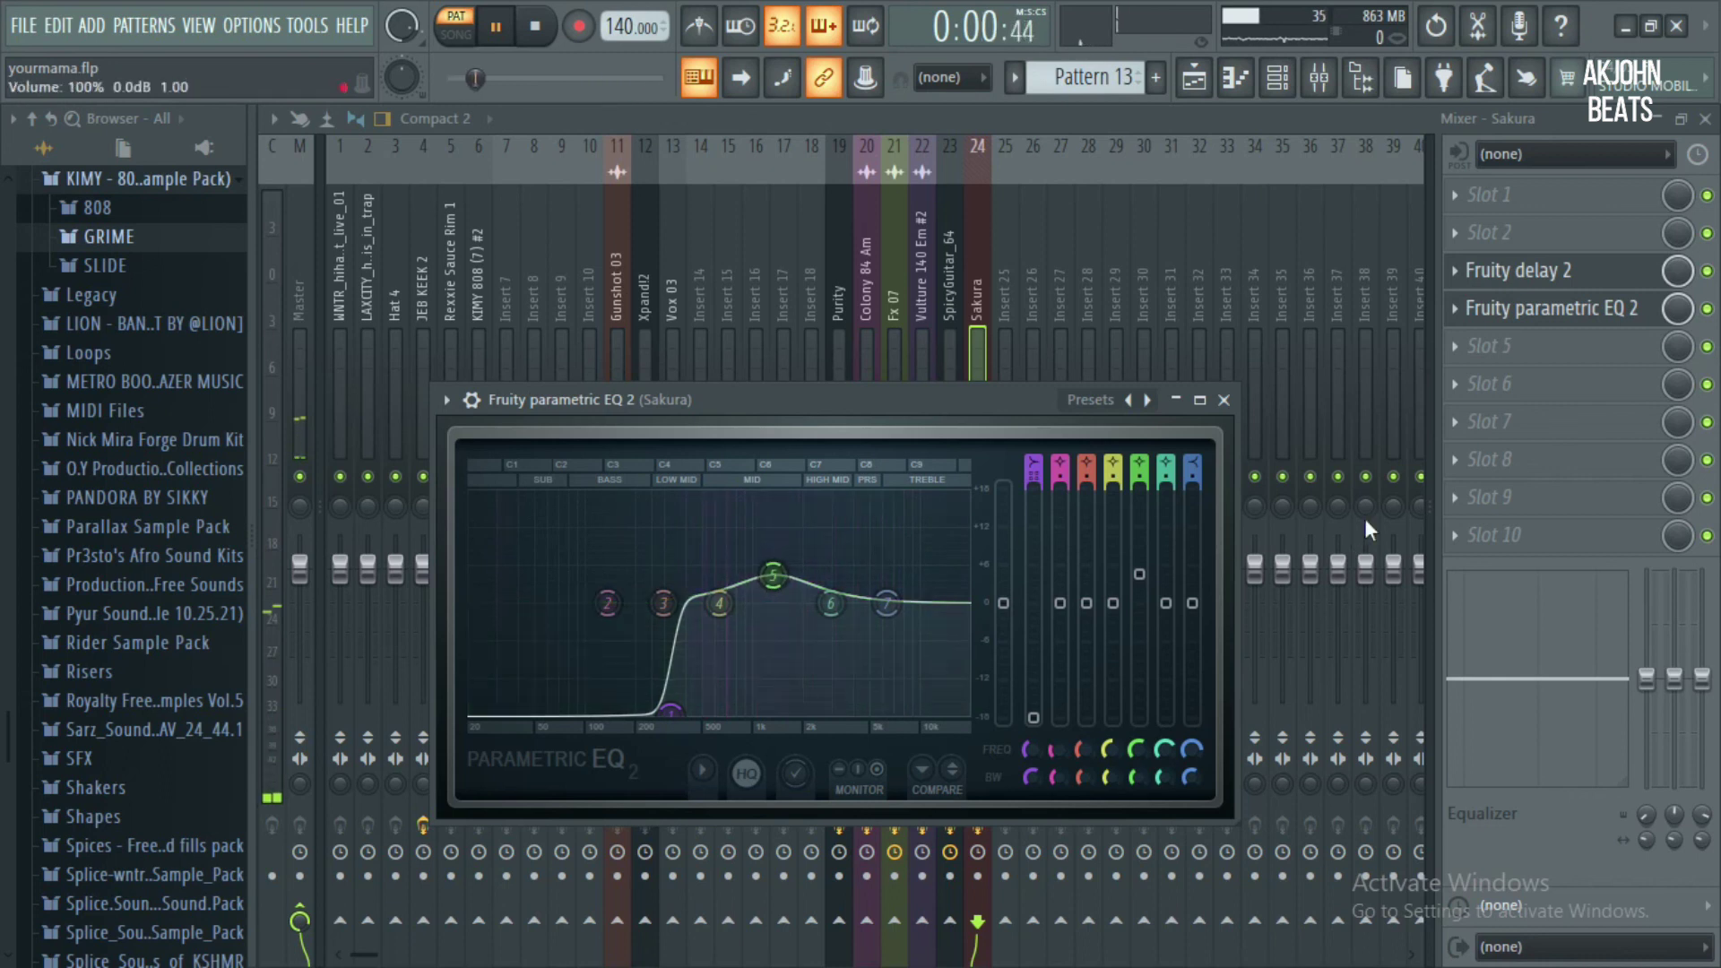
Add RC-20 Retro Color to effect slot 2 of the Sakura mixer track
left_click(1495, 351)
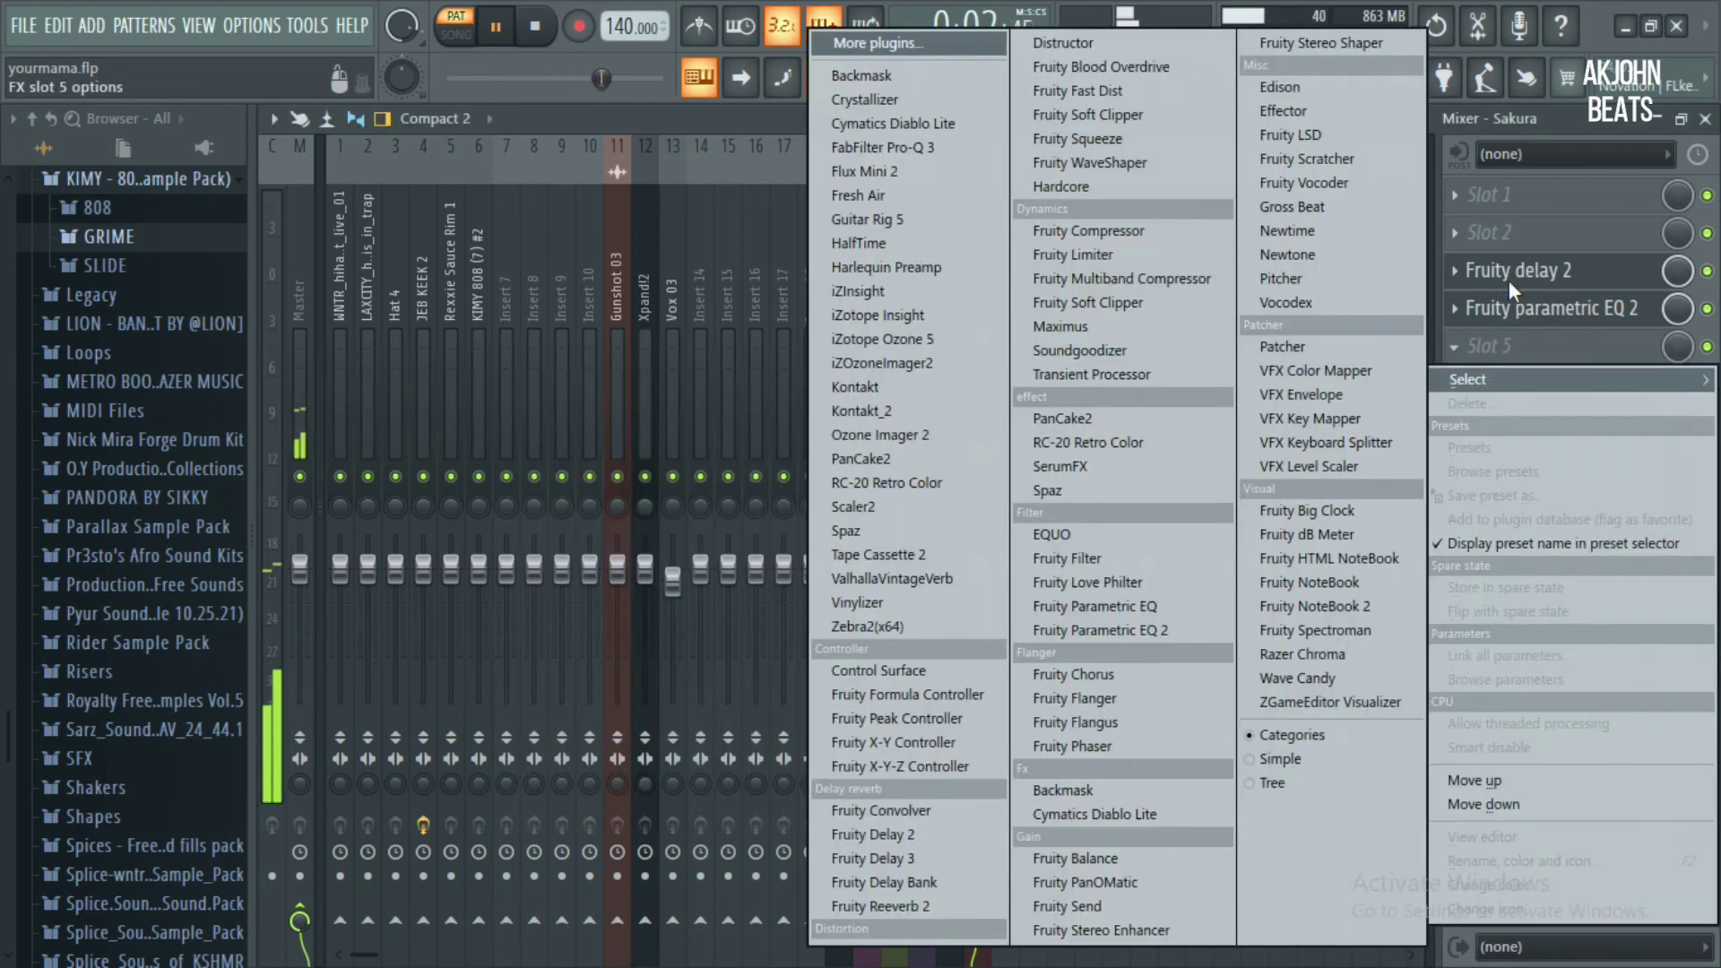
left_click(1477, 231)
left_click(1479, 232)
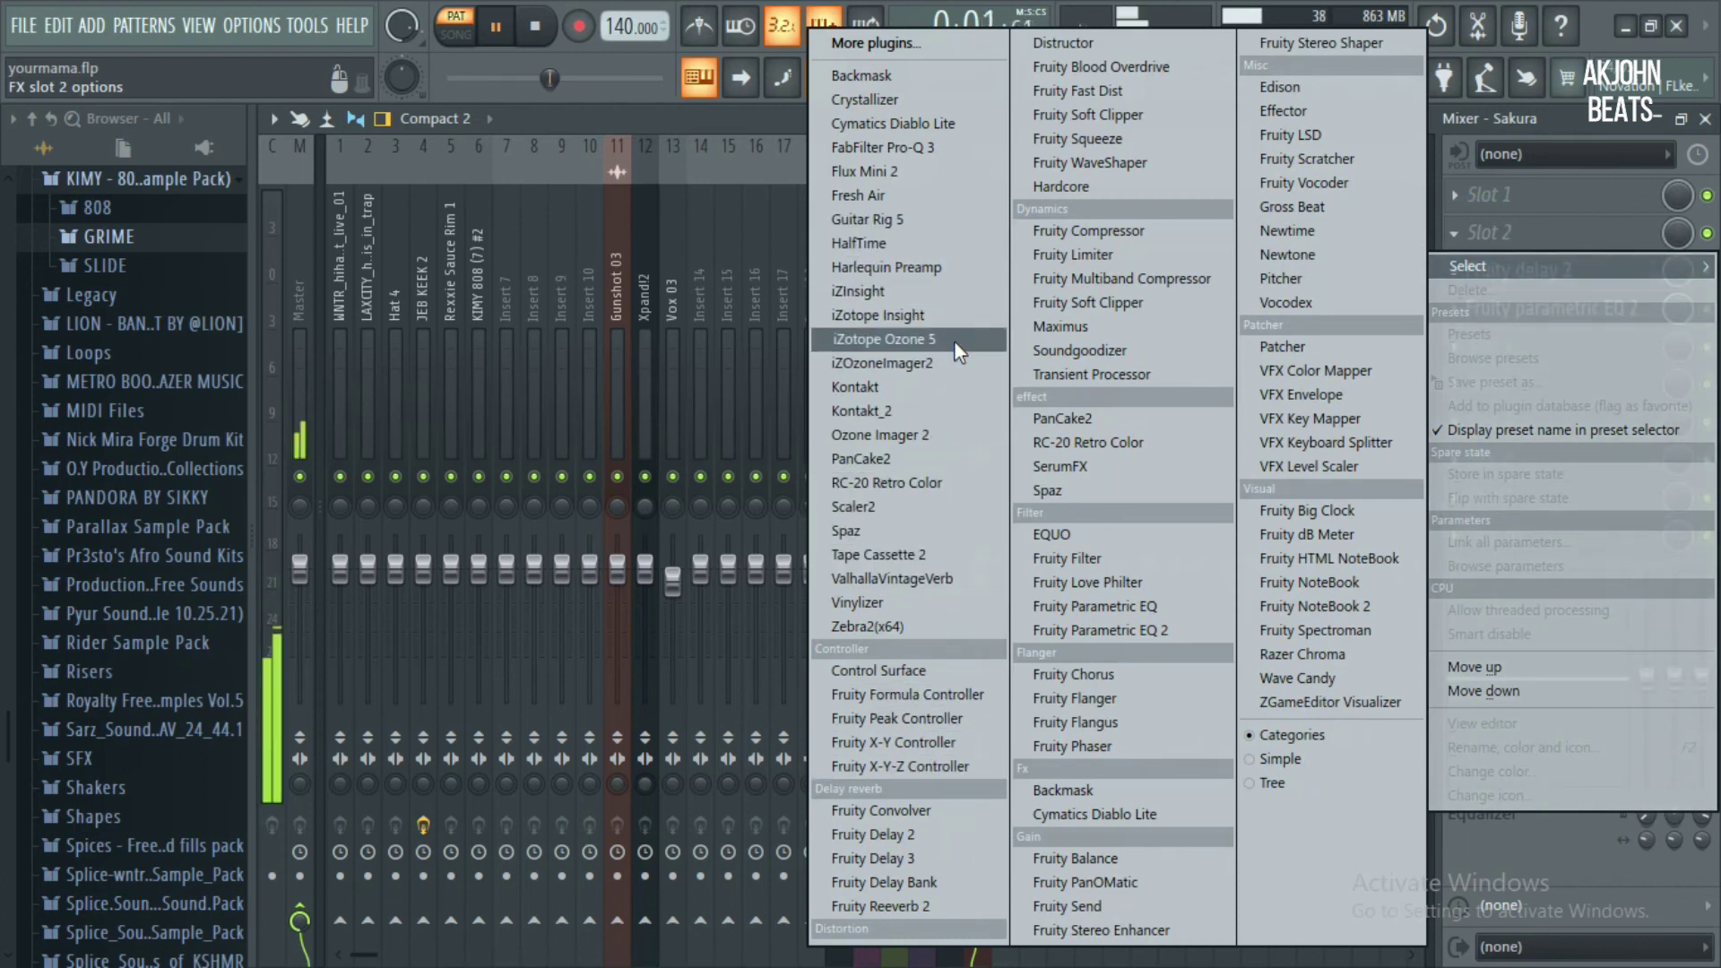
left_click(959, 489)
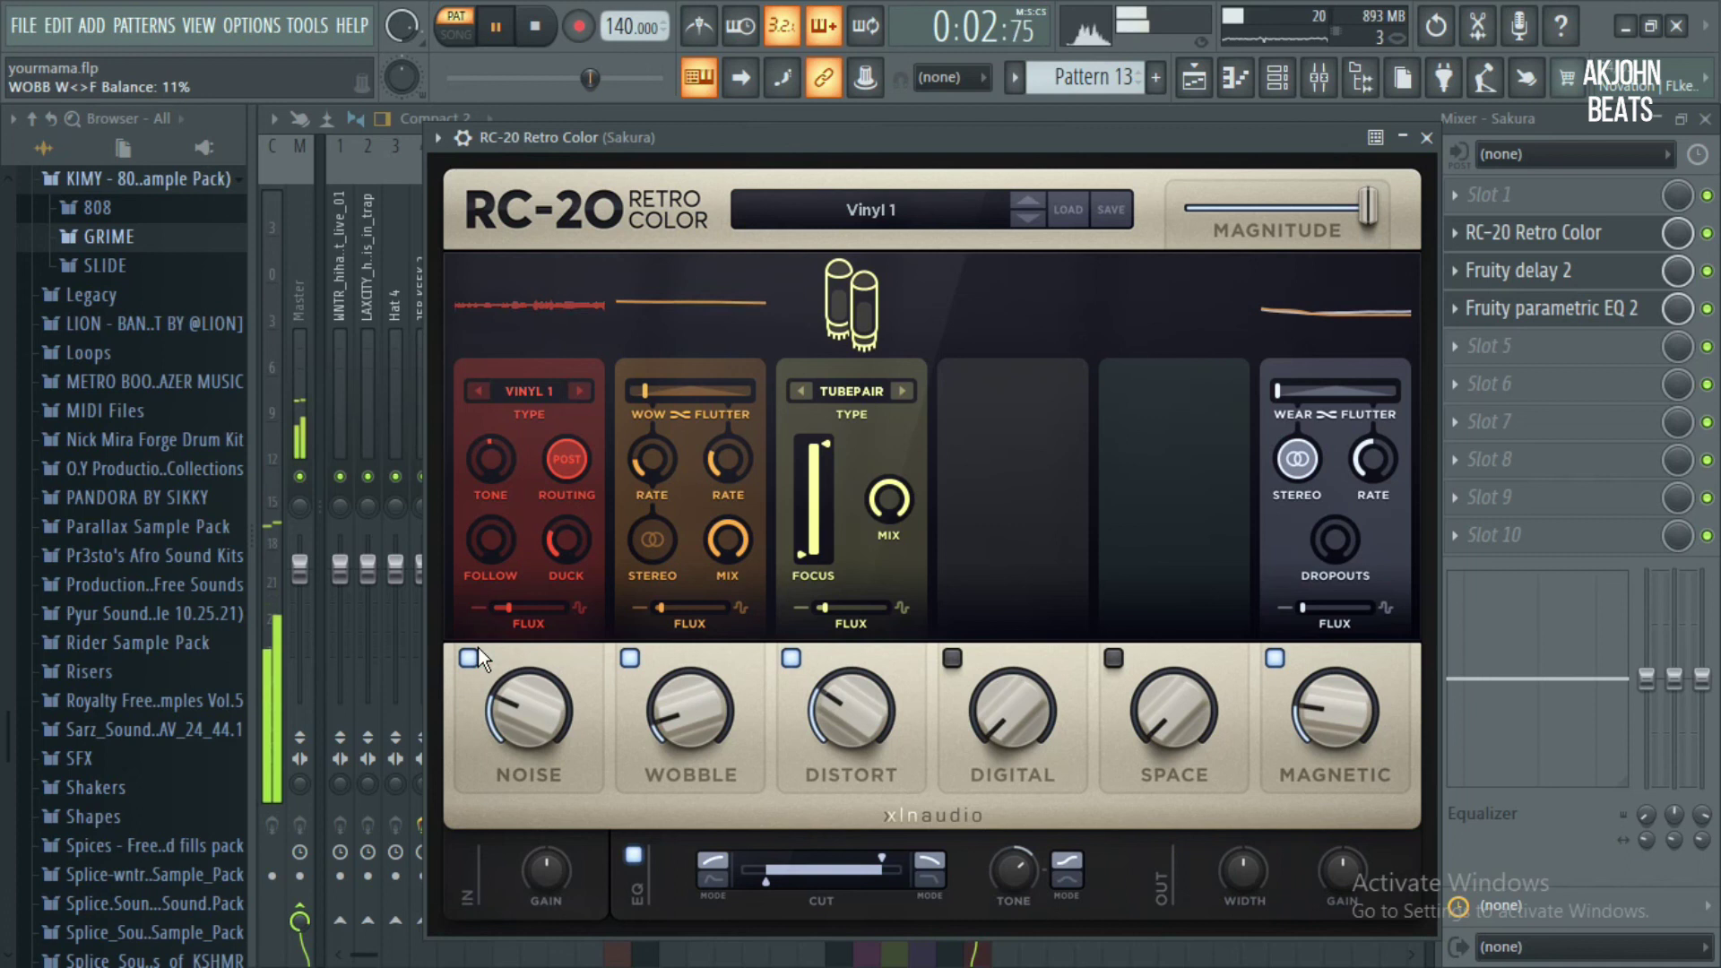
Disable RC-20's Noise, Wobble and Magnetic modules, enable Space at 15% and set its decay to 57%
left_click(477, 649)
left_click(632, 659)
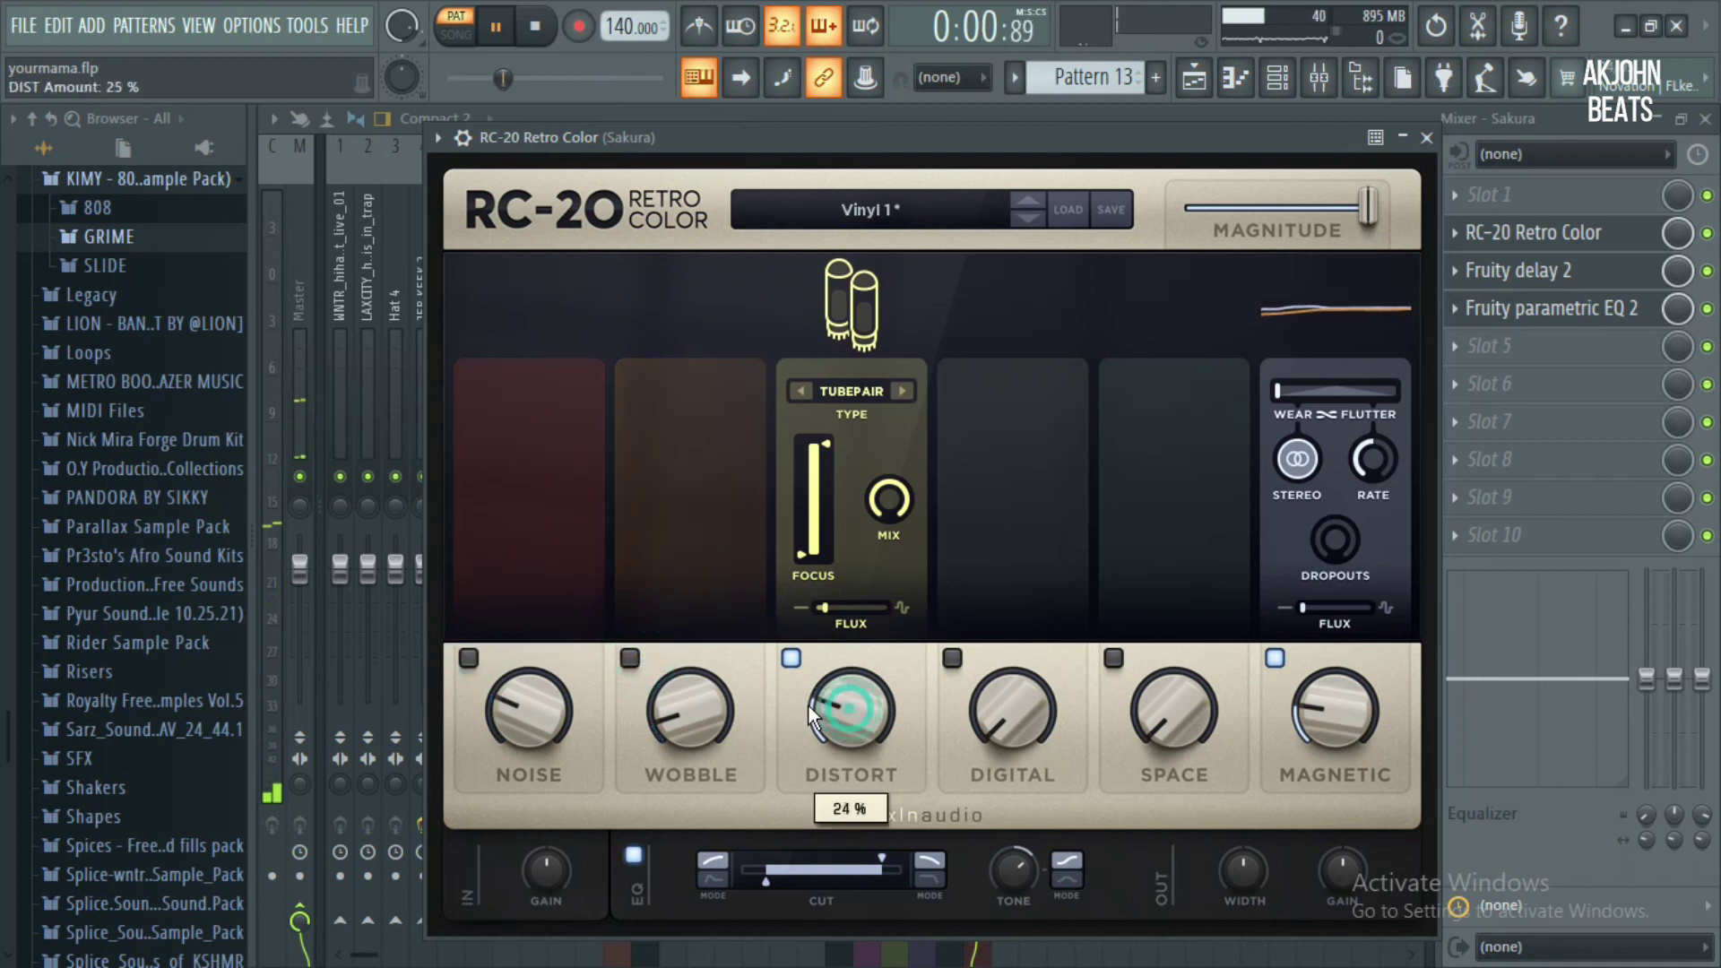
left_click(1114, 658)
left_click_drag(1149, 668, 1282, 678)
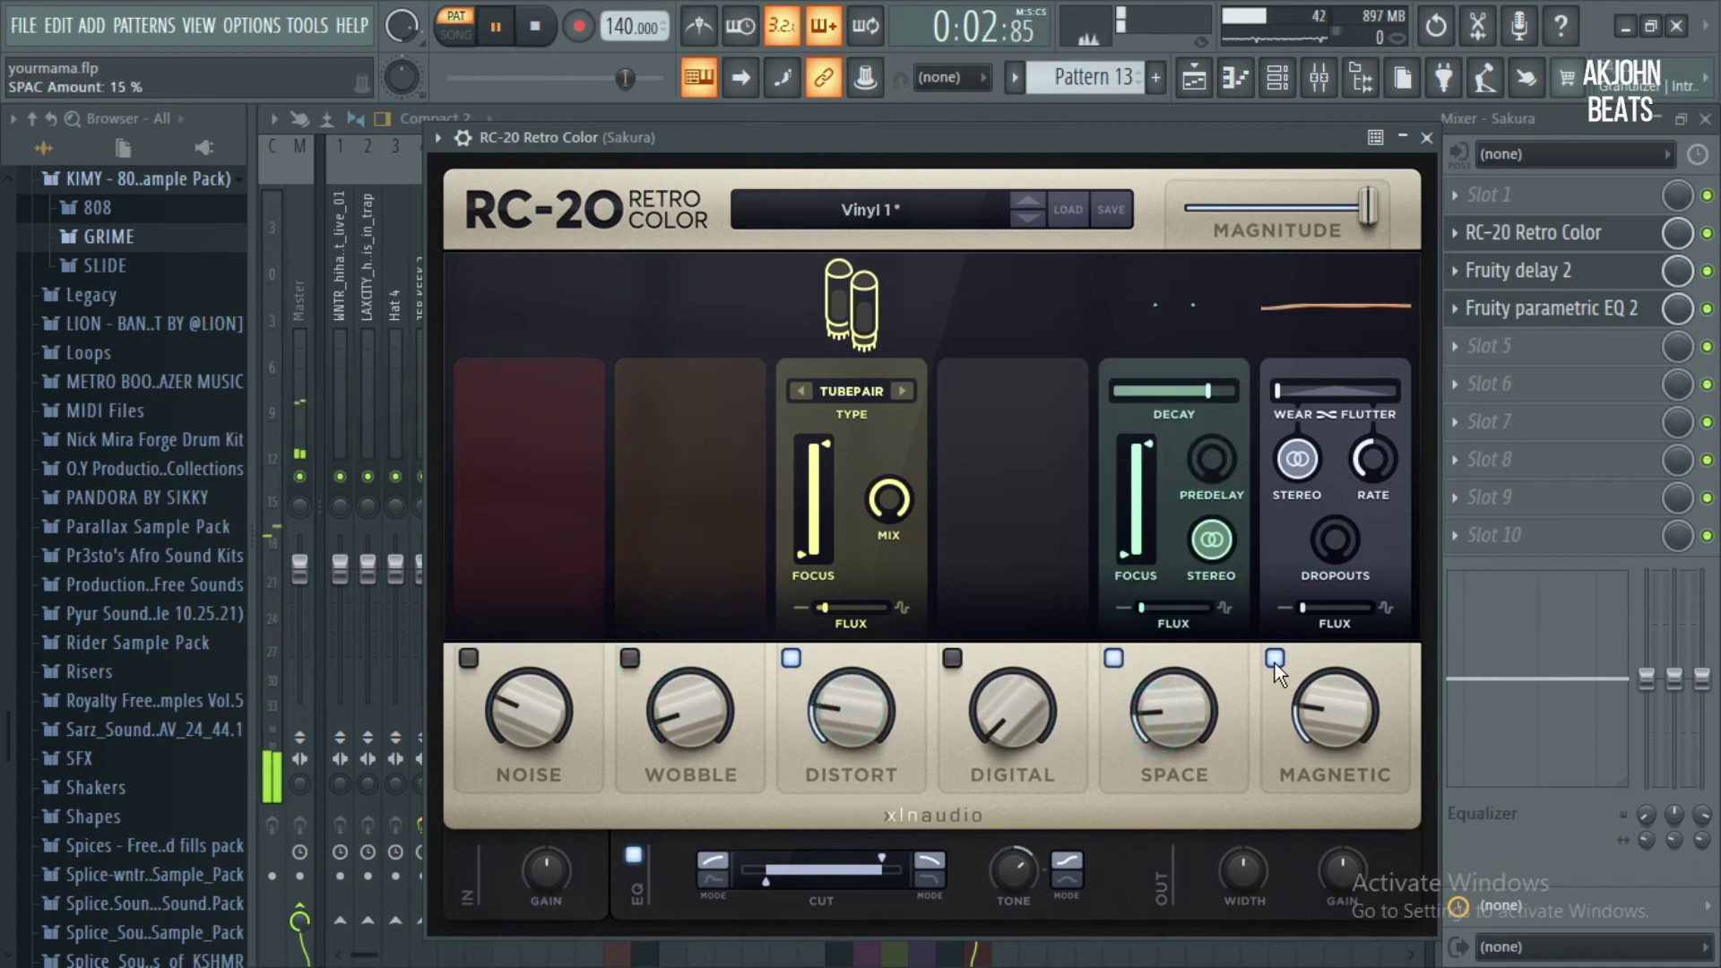
left_click(1274, 659)
left_click_drag(1173, 403, 1176, 401)
Move the Pattern 13 clip on Track 15 to bar 59 of the playlist and open its Sakura notes
left_click(1201, 80)
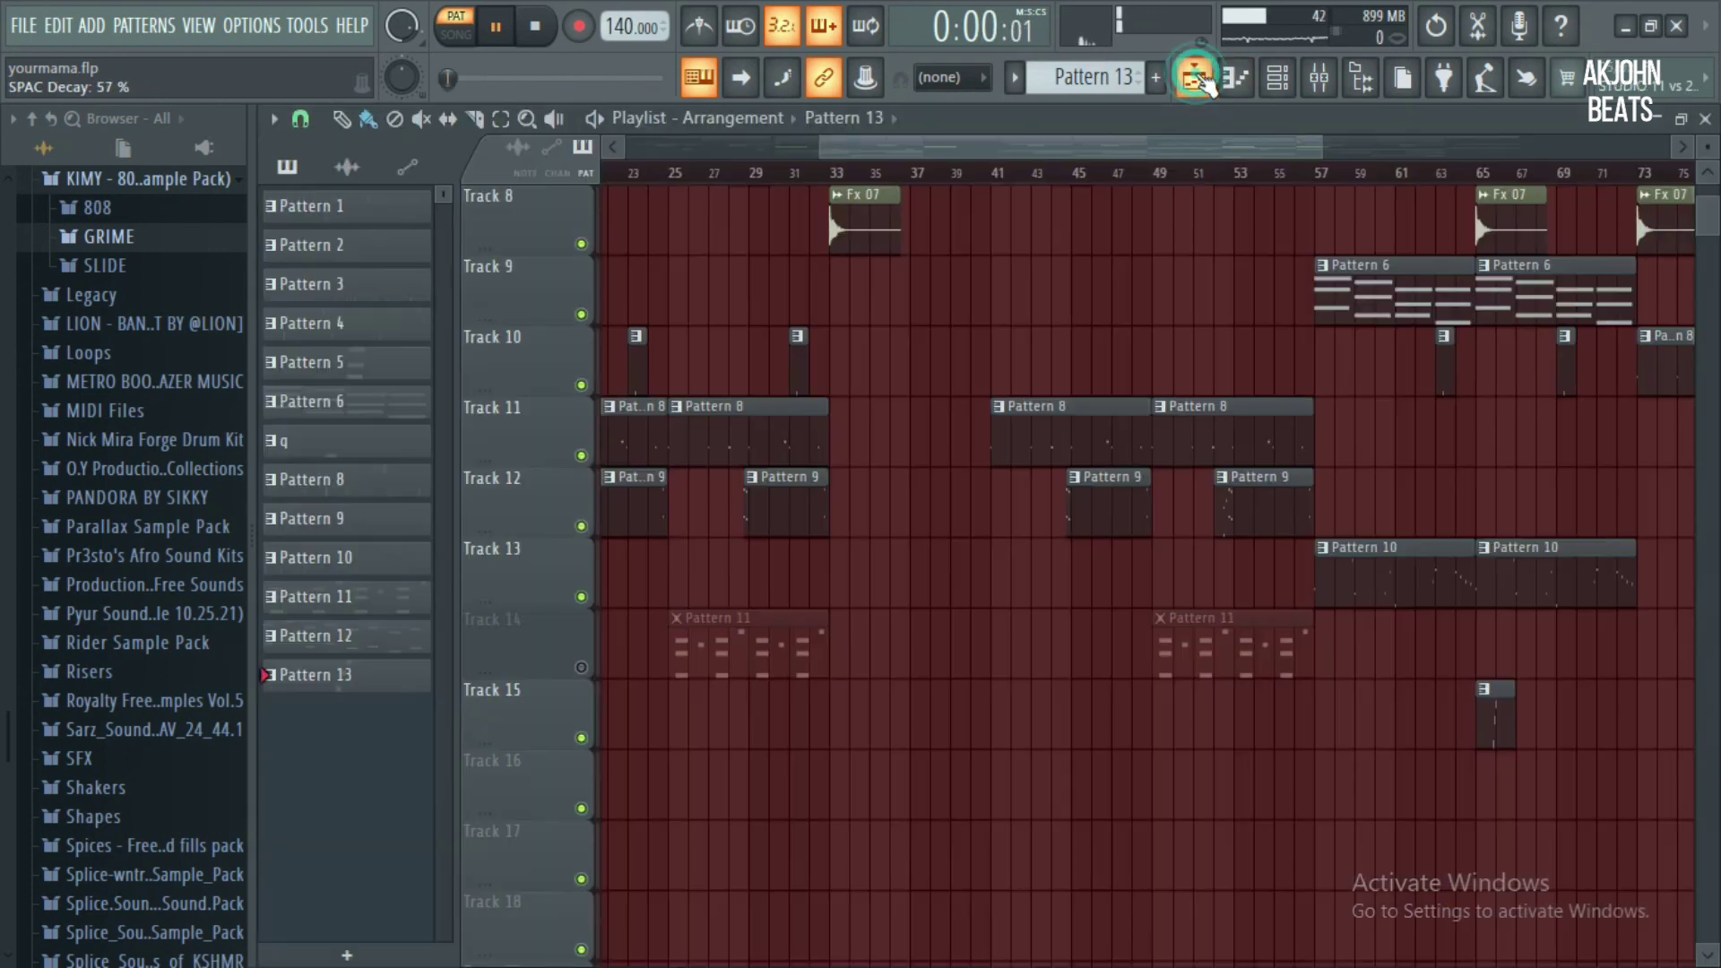
left_click_drag(1496, 725, 1374, 725)
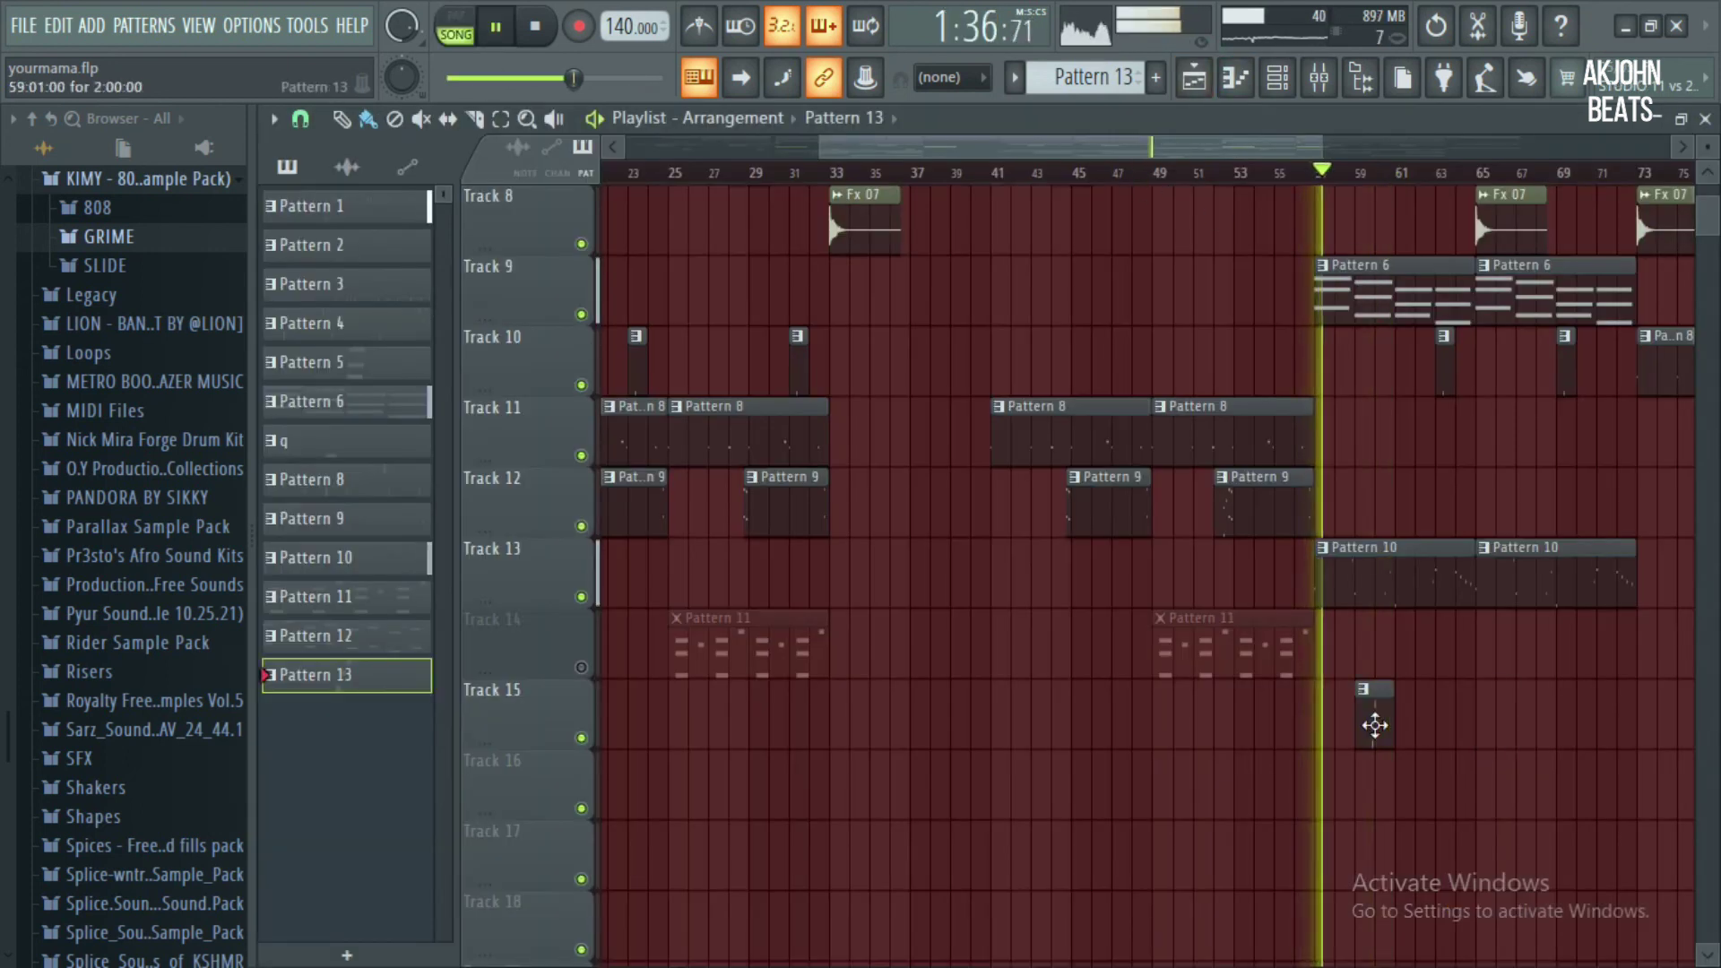
double_click(1374, 724)
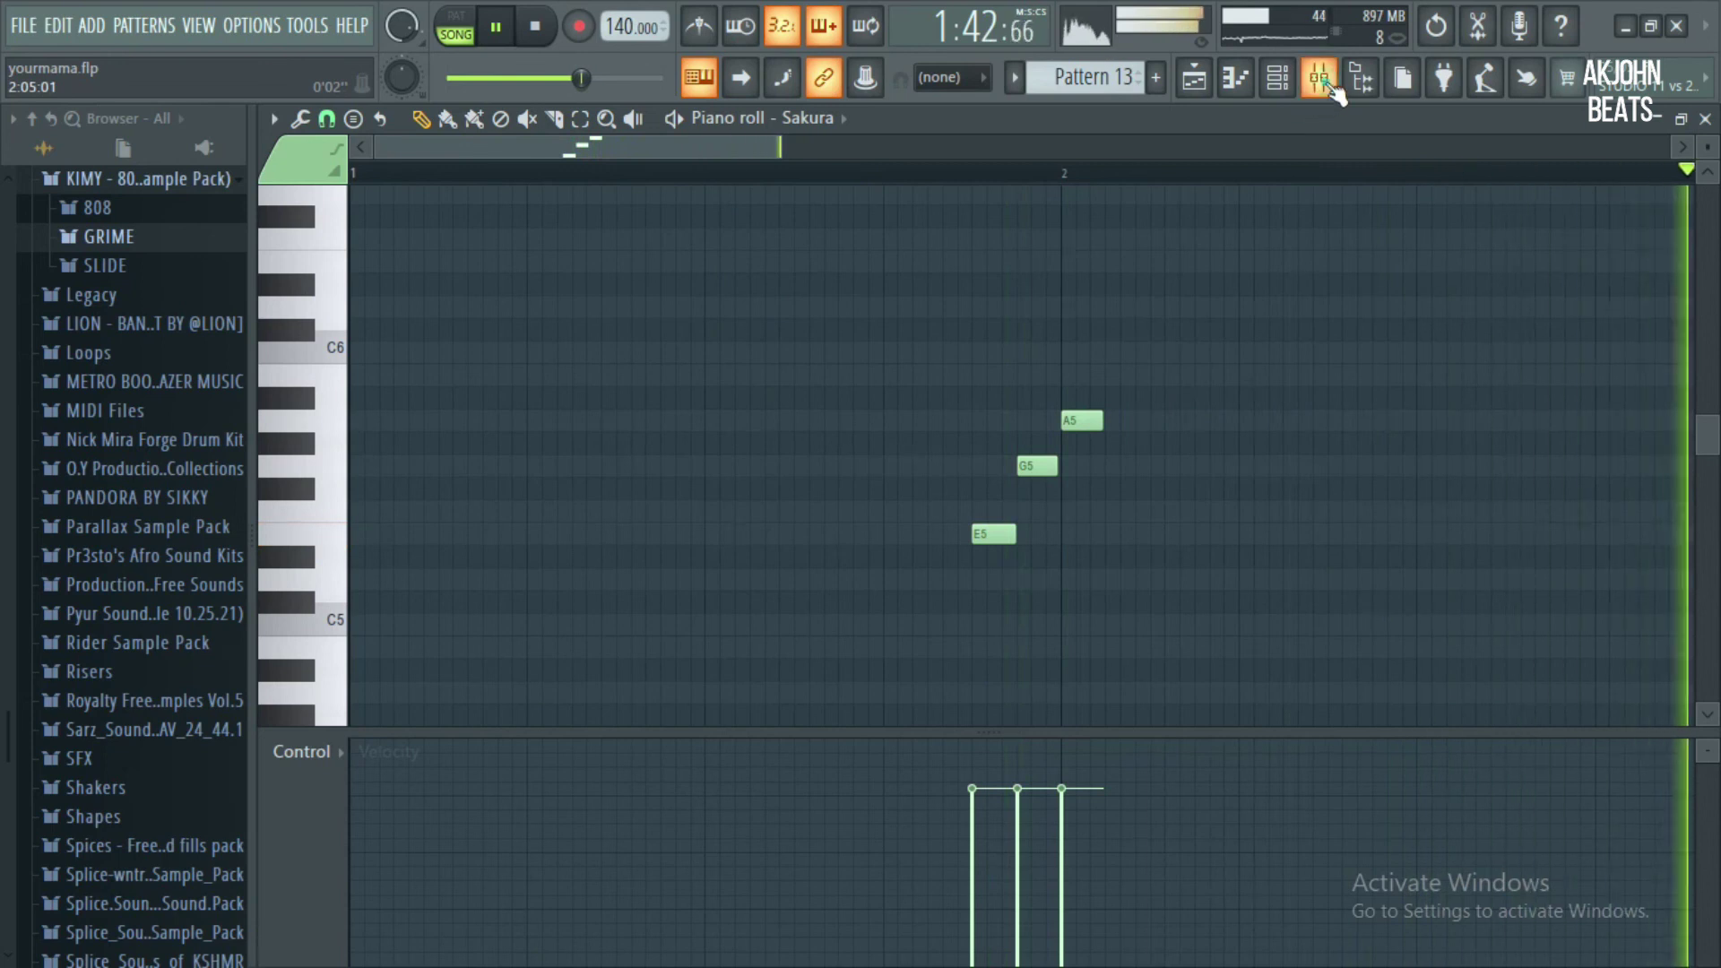
Pan the Sakura mixer track to the right, lower its fader slightly and open its Fruity Delay 2
left_click(1319, 78)
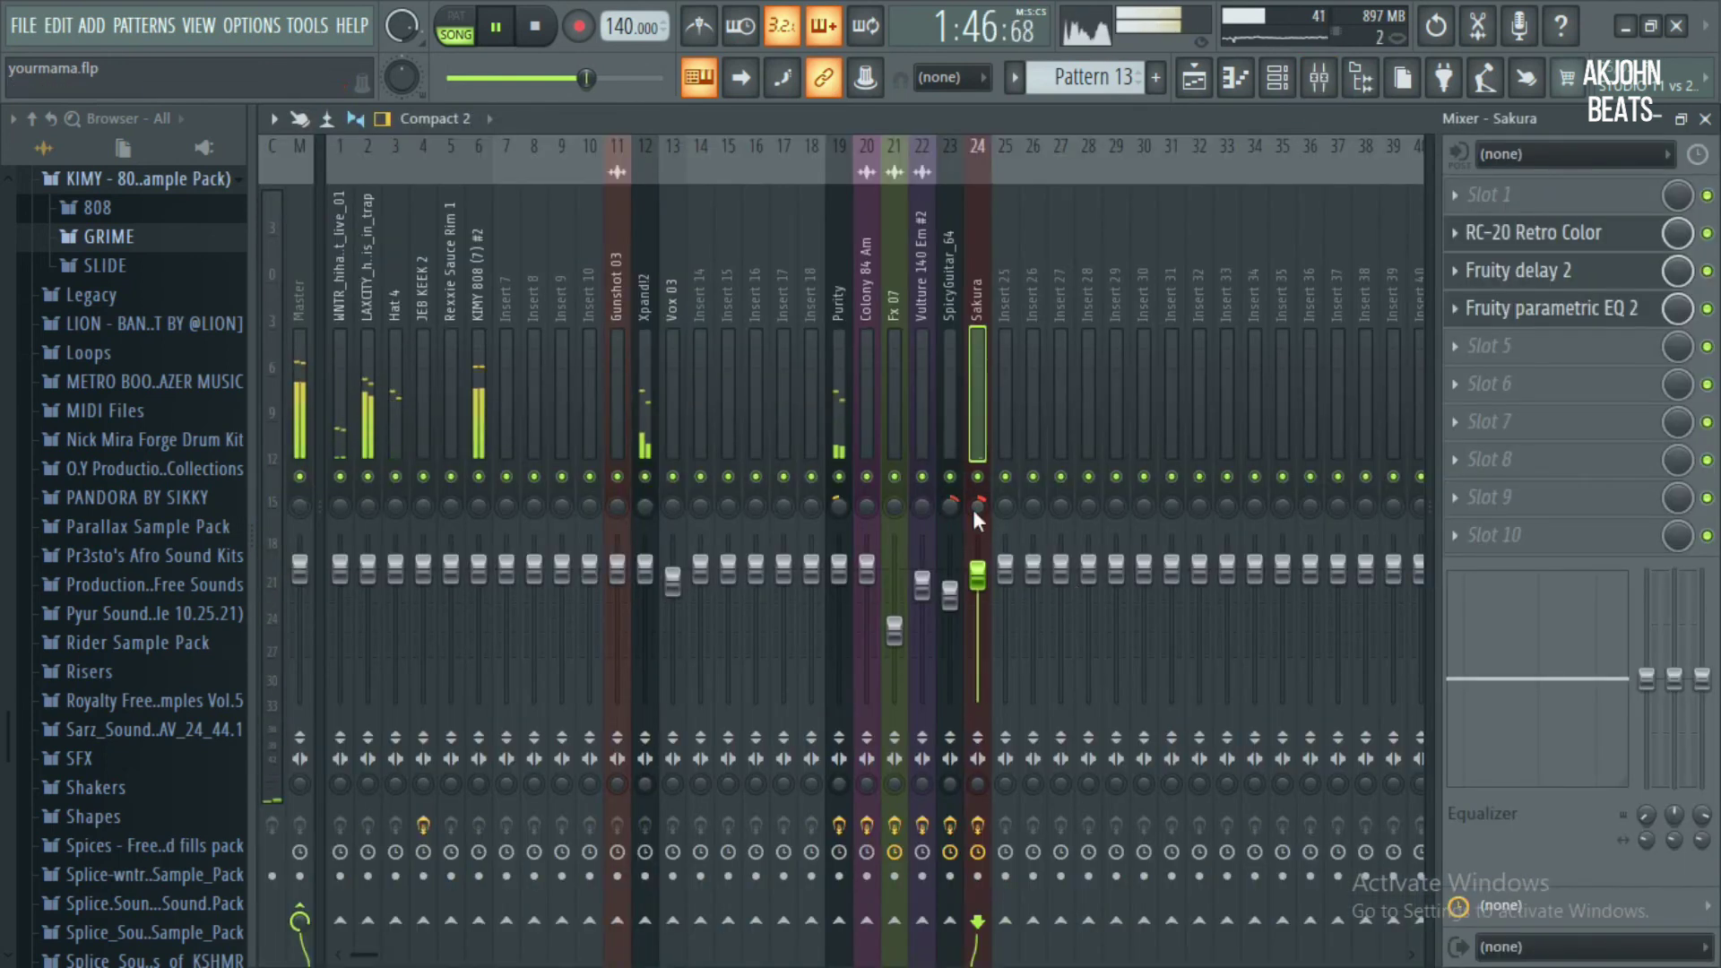
left_click(1551, 283)
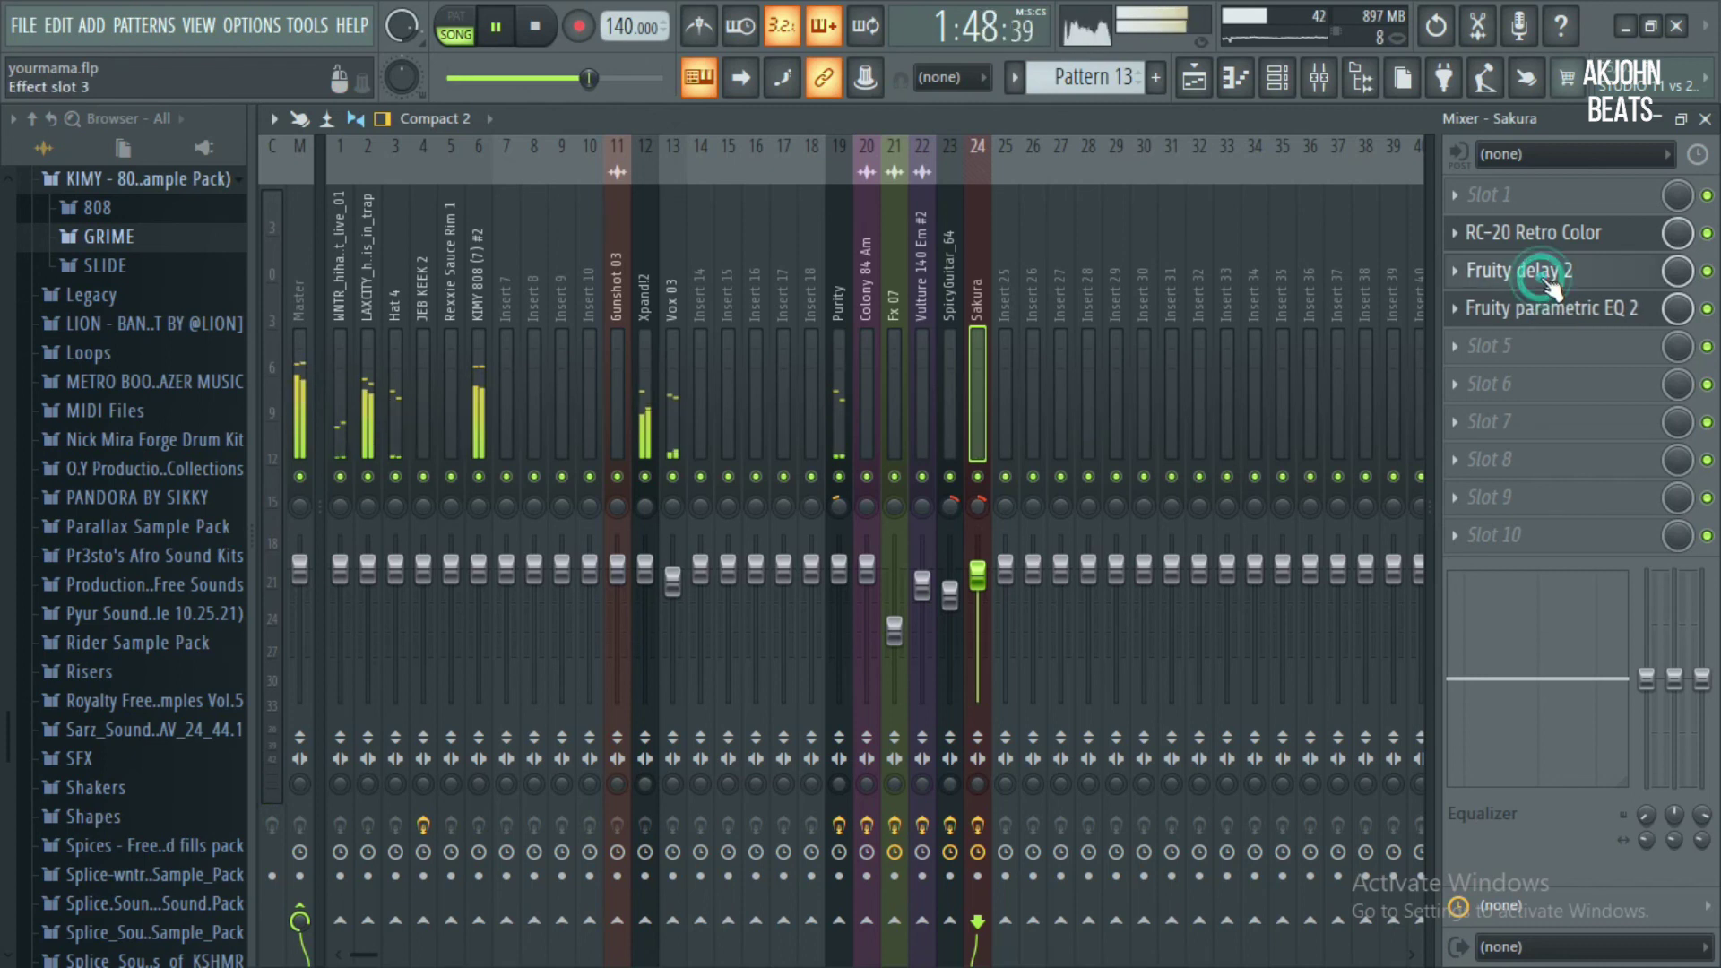